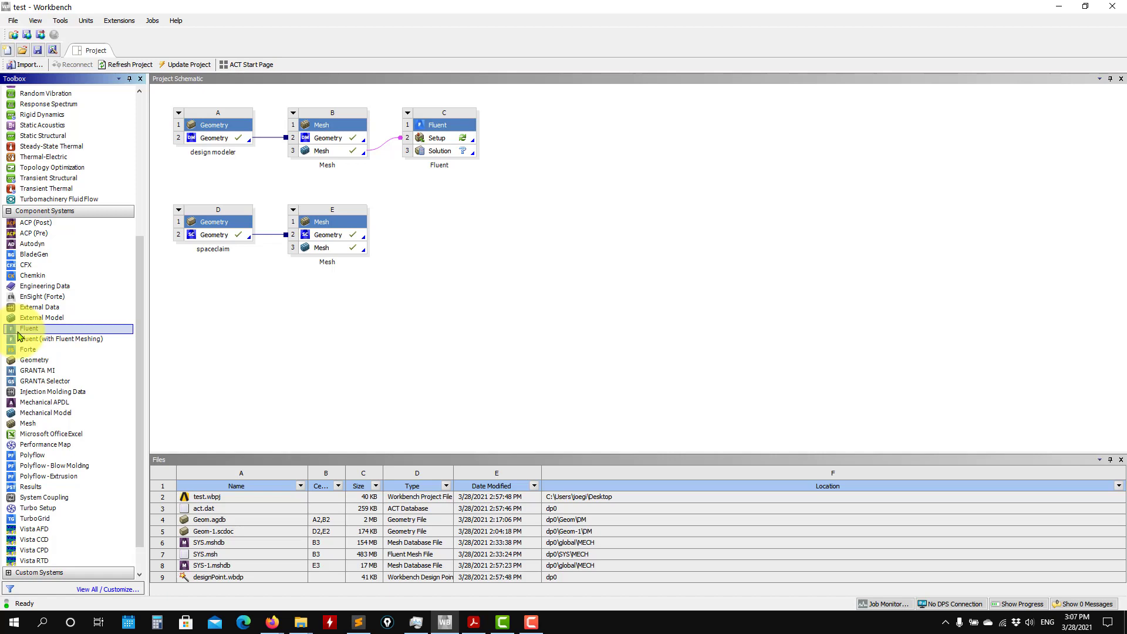
Add a Fluent system linked to the Mesh cell of system E and update that mesh.
{"action": "left_click_drag", "start_coordinate": [18, 336], "coordinate": [347, 248]}
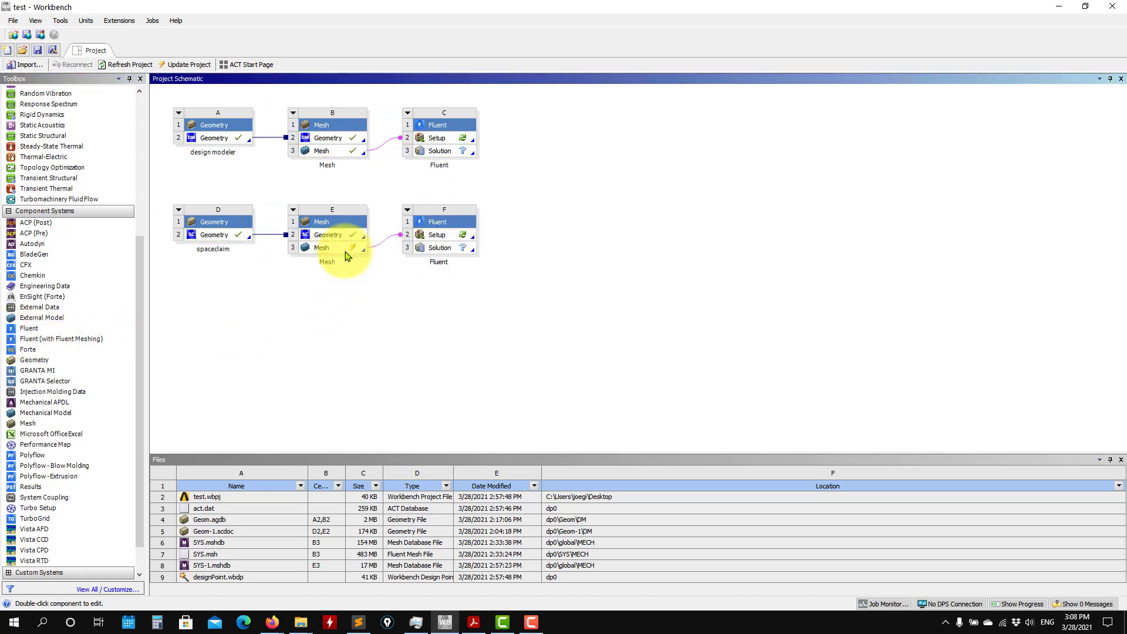
{"action": "right_click", "coordinate": [346, 252]}
{"action": "left_click", "coordinate": [379, 322]}
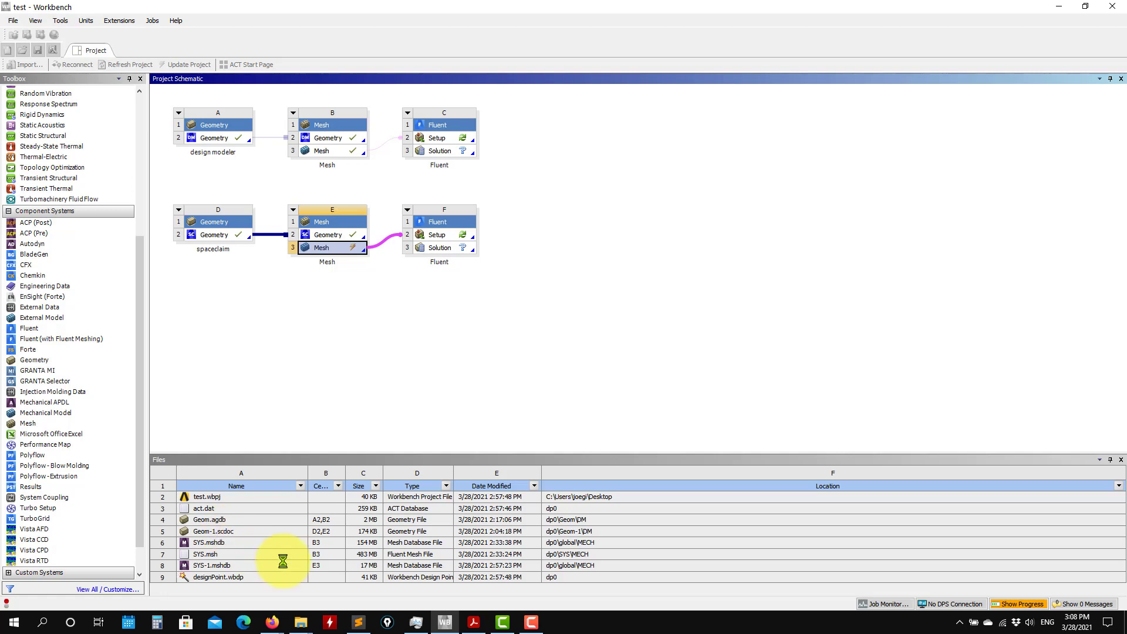
Browse the project's test_files\dp0 folder from the desktop in File Explorer, and return to Workbench.
{"action": "left_click", "coordinate": [301, 622]}
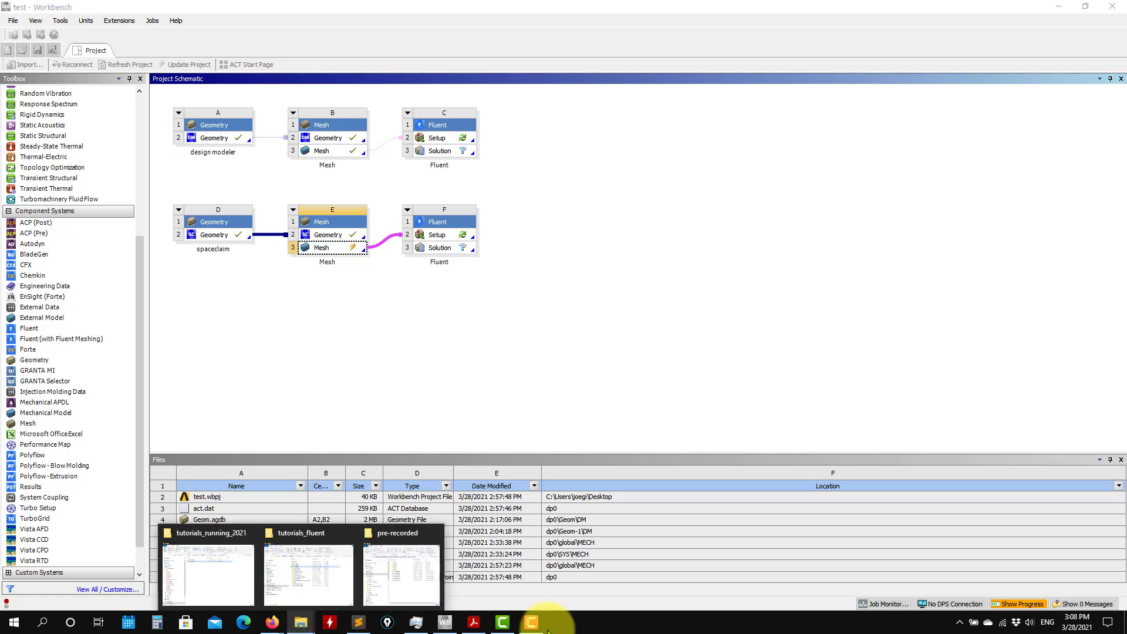
{"action": "left_click", "coordinate": [1124, 628]}
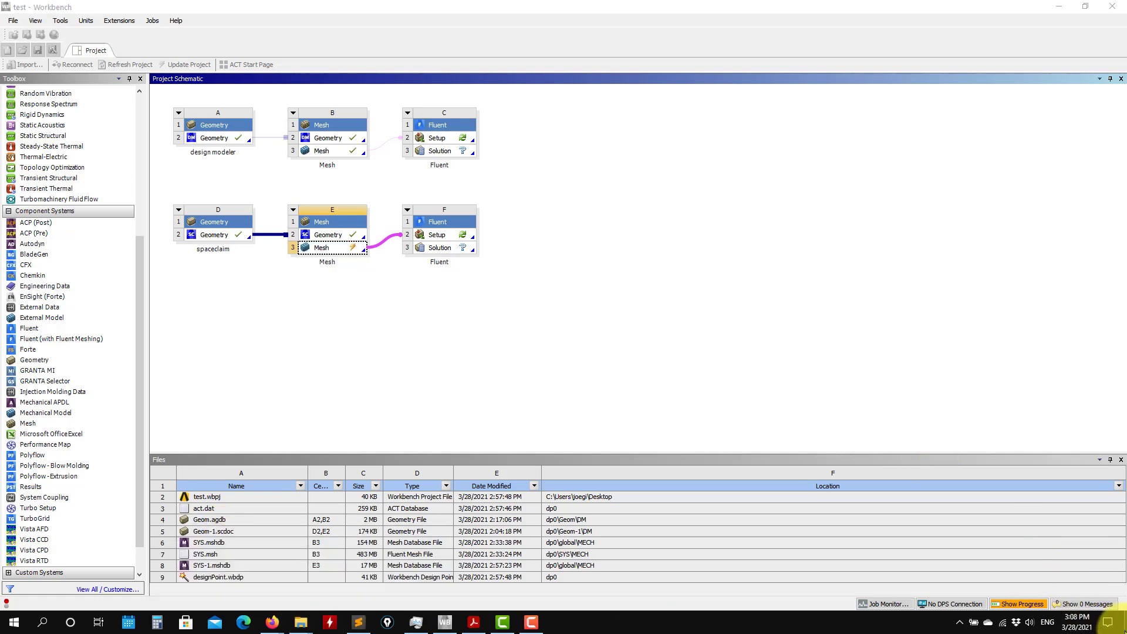
{"action": "left_click", "coordinate": [1124, 631]}
{"action": "double_click", "coordinate": [244, 40]}
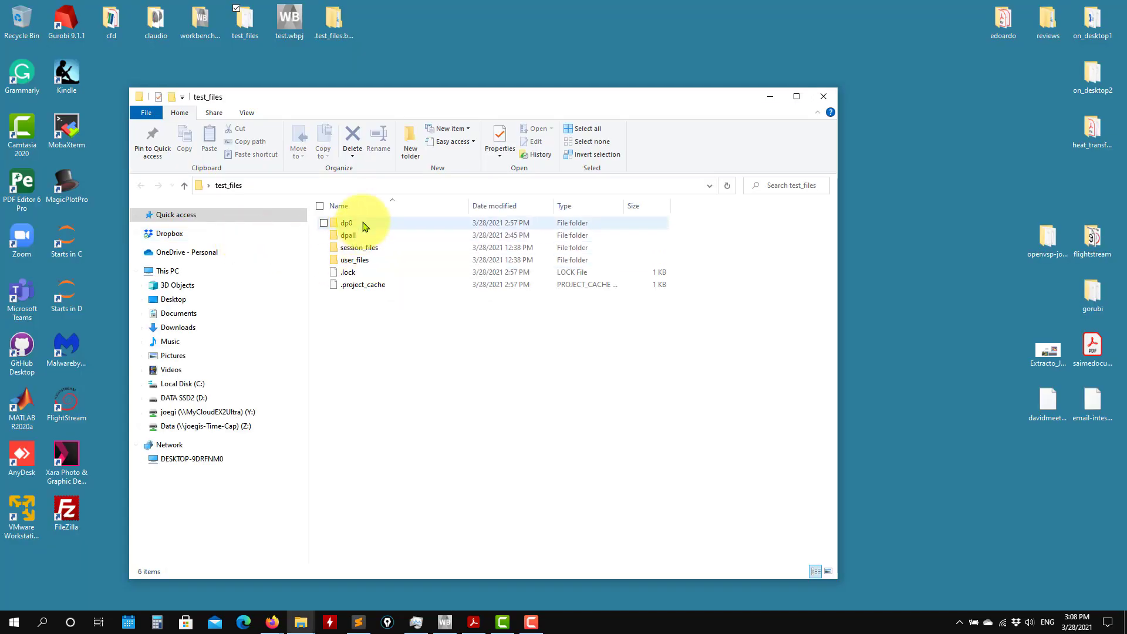
{"action": "left_click", "coordinate": [363, 224]}
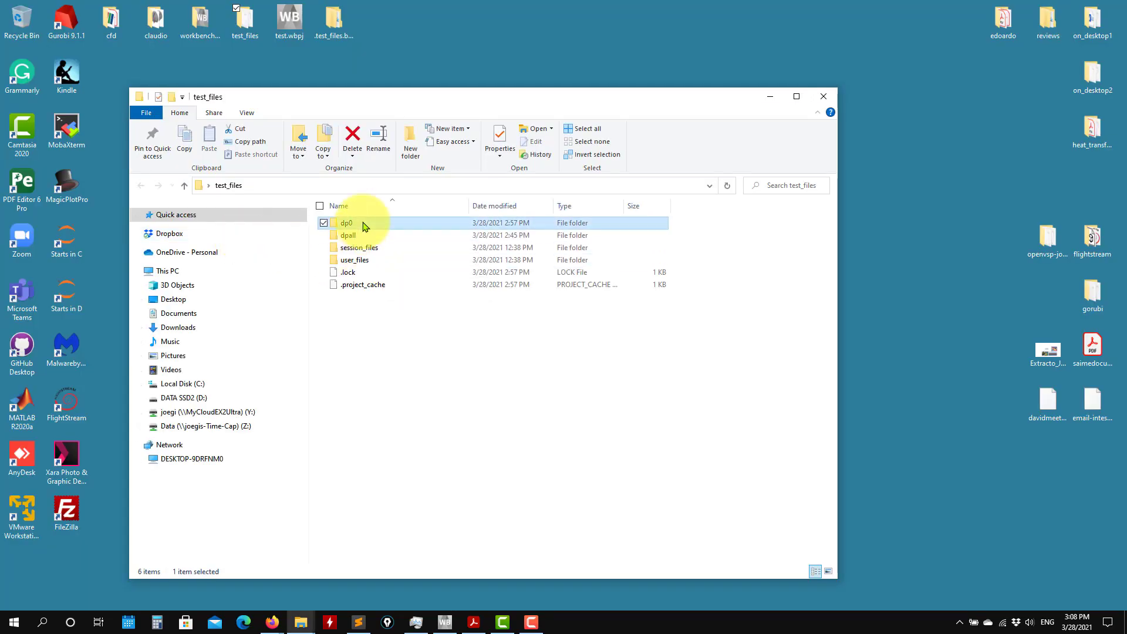
{"action": "double_click", "coordinate": [364, 224]}
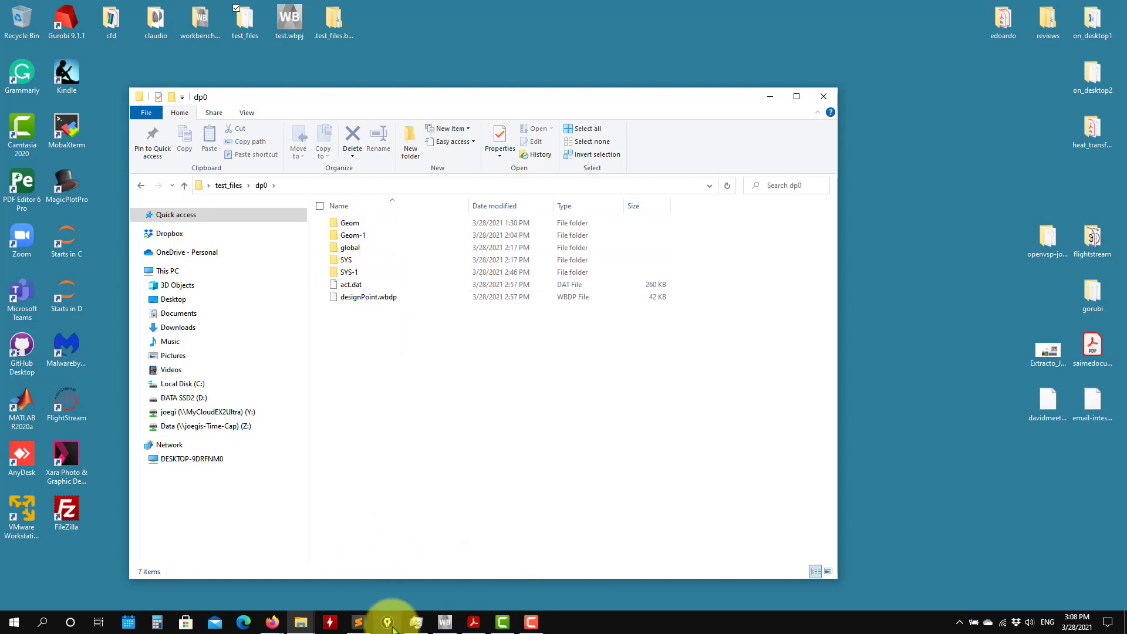
{"action": "mouse_move", "coordinate": [446, 625]}
{"action": "left_click", "coordinate": [449, 559]}
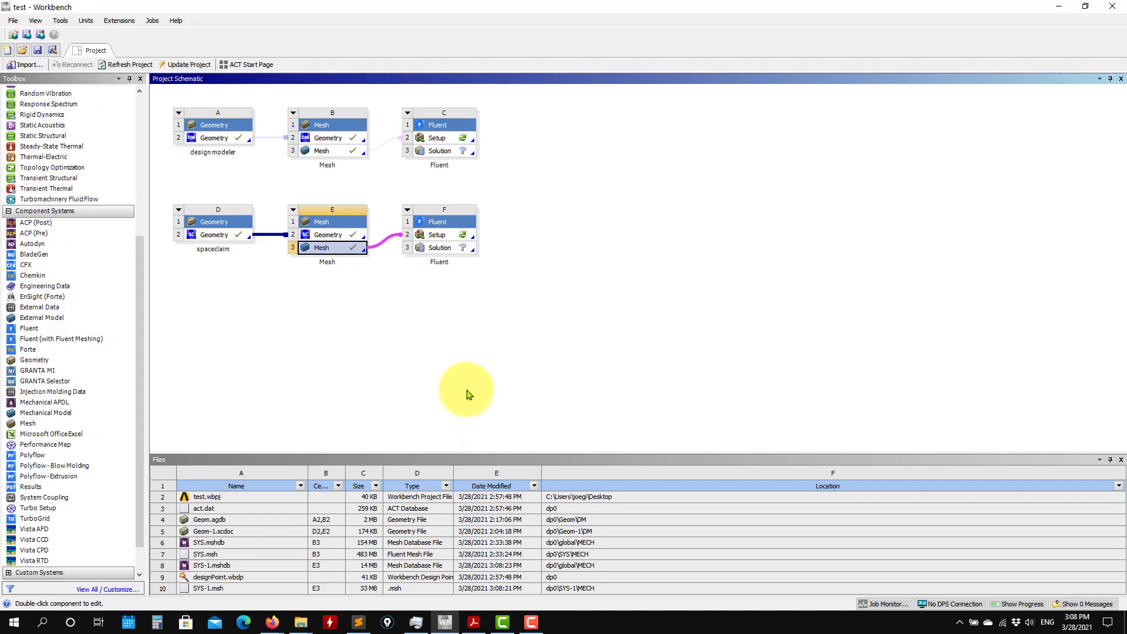
Display the properties of mesh system E to read its System ID, and minimize Workbench.
{"action": "left_click", "coordinate": [293, 212]}
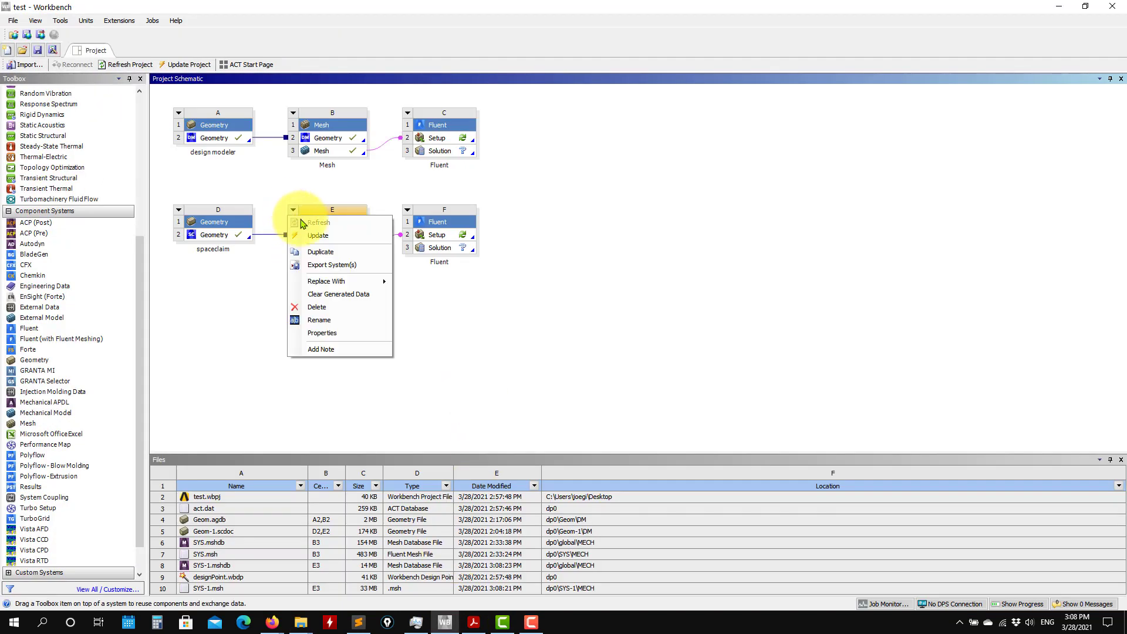
{"action": "left_click", "coordinate": [350, 339]}
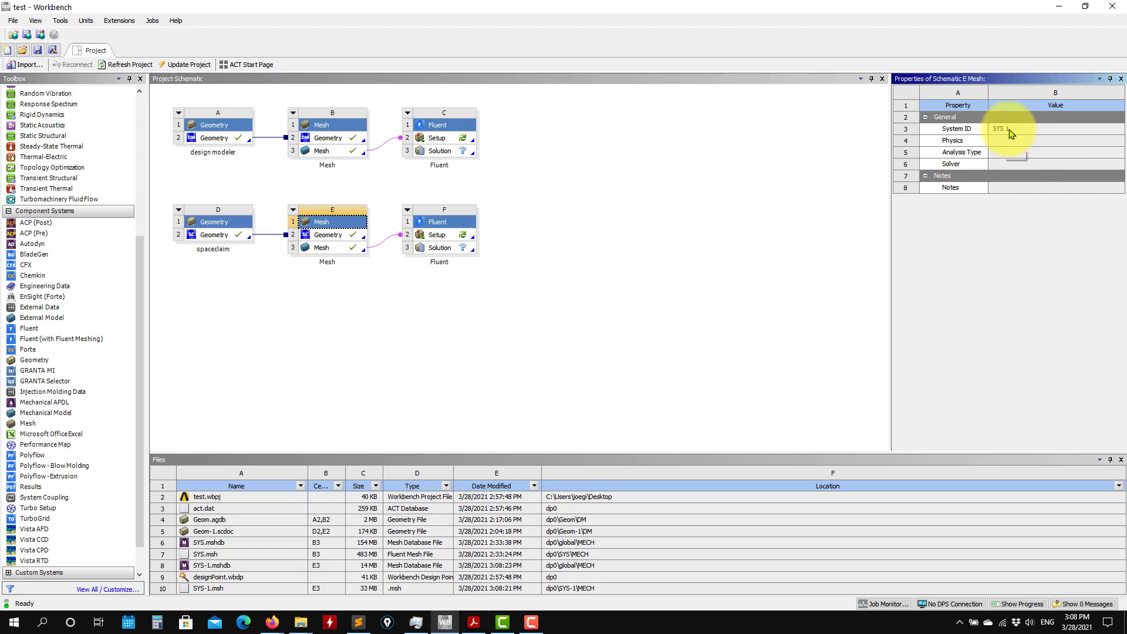
{"action": "left_click", "coordinate": [1058, 7]}
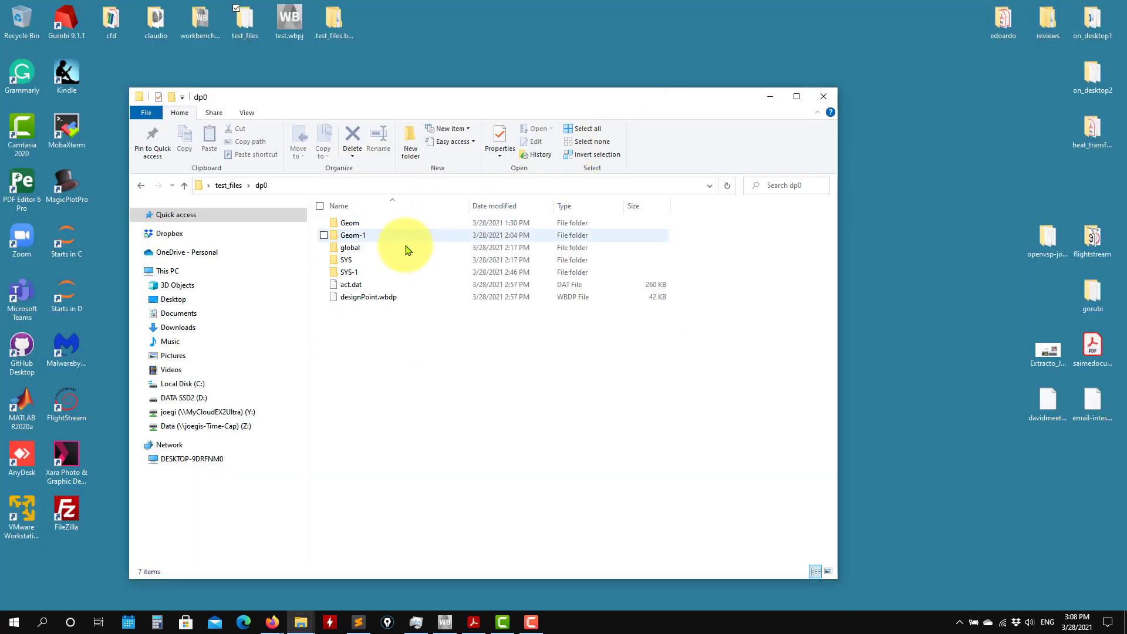
Examine the mesh file stored in the SYS-1\MECH folder of dp0, and minimize the folder window.
{"action": "double_click", "coordinate": [348, 273]}
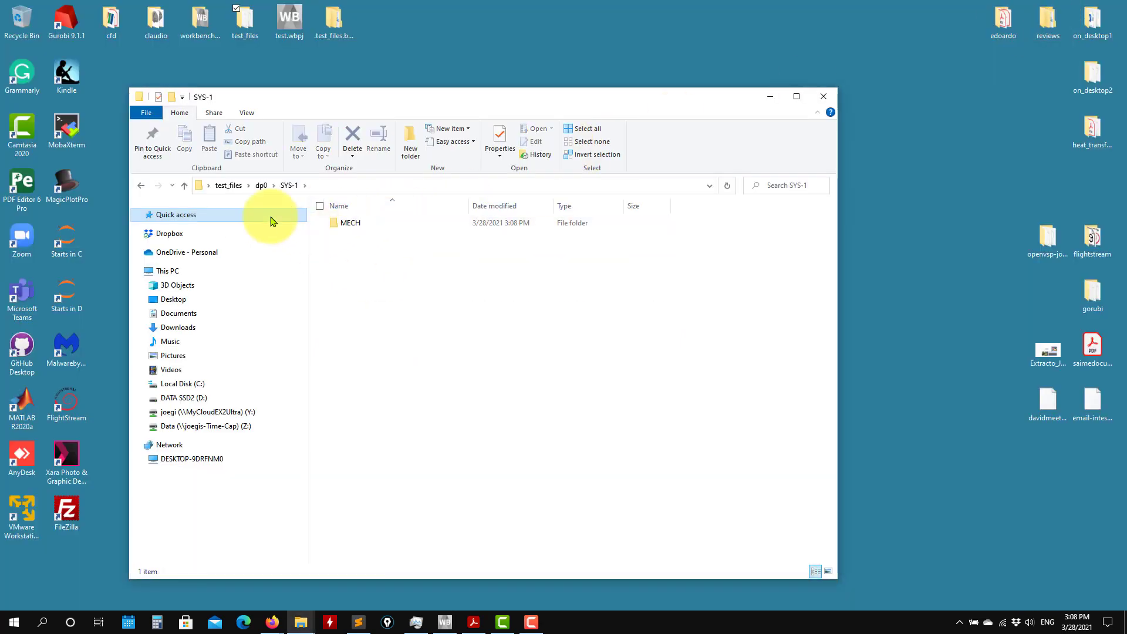
{"action": "left_click", "coordinate": [183, 186]}
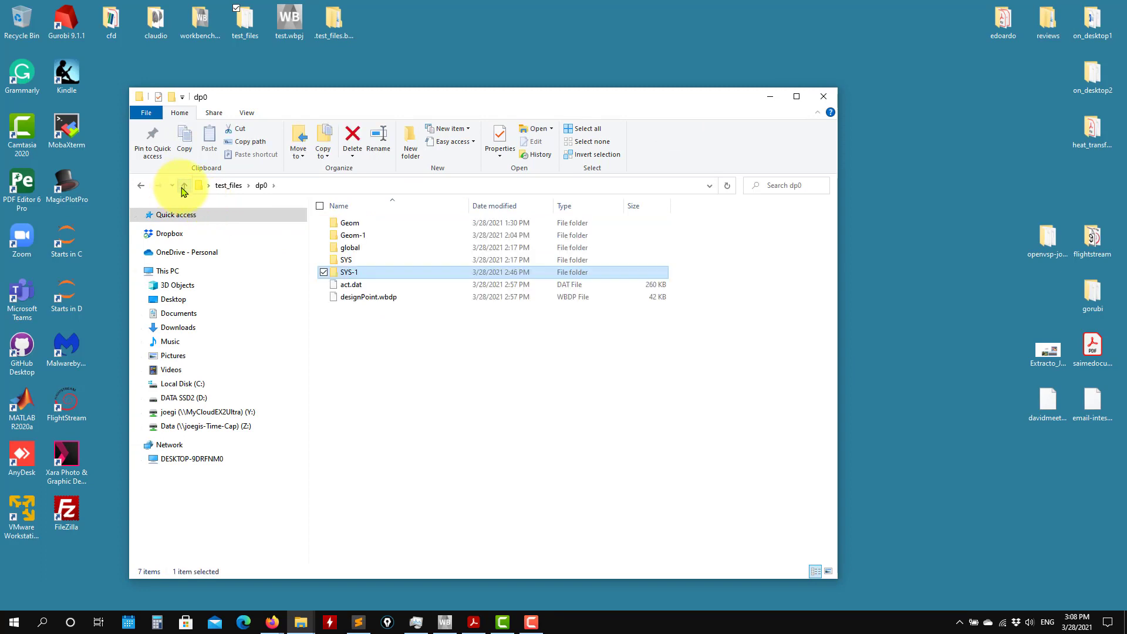
{"action": "double_click", "coordinate": [350, 274]}
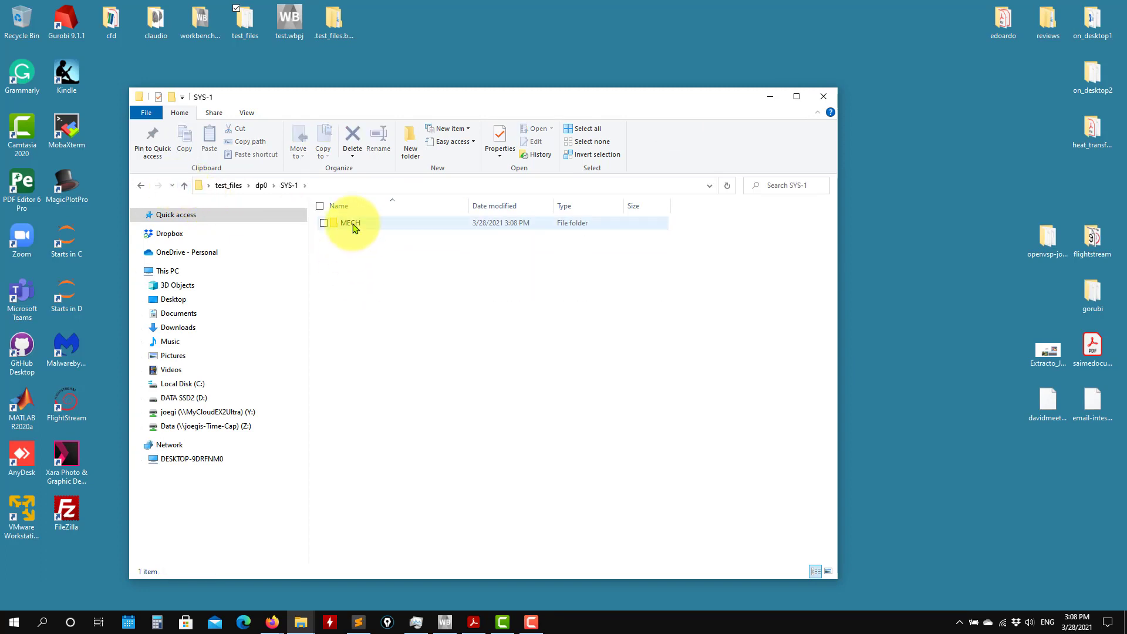
{"action": "double_click", "coordinate": [352, 224]}
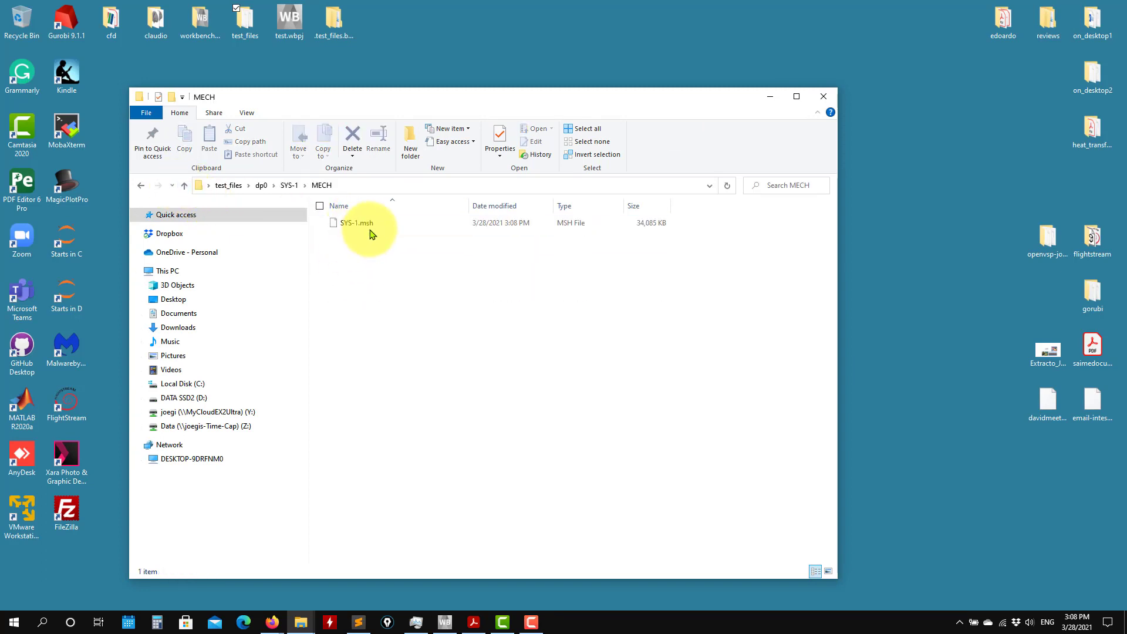
{"action": "left_click", "coordinate": [184, 186]}
{"action": "left_click", "coordinate": [184, 186]}
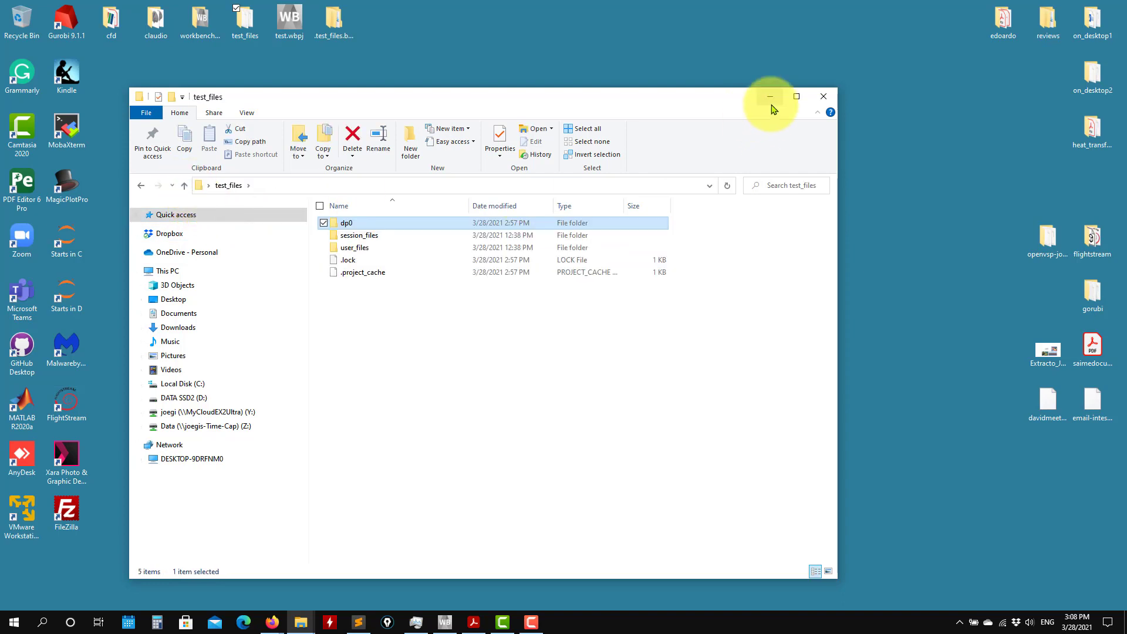
{"action": "left_click", "coordinate": [769, 96]}
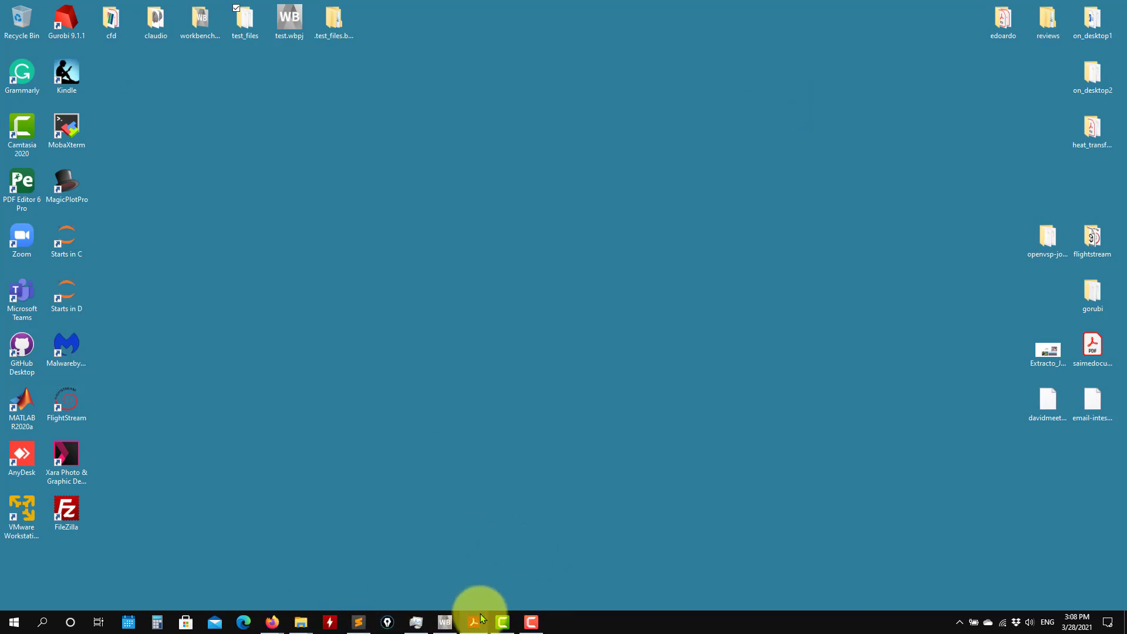
Return to Workbench, save the project and launch Fluent from system F's Setup with double precision and 4 solver processes.
{"action": "left_click", "coordinate": [444, 622]}
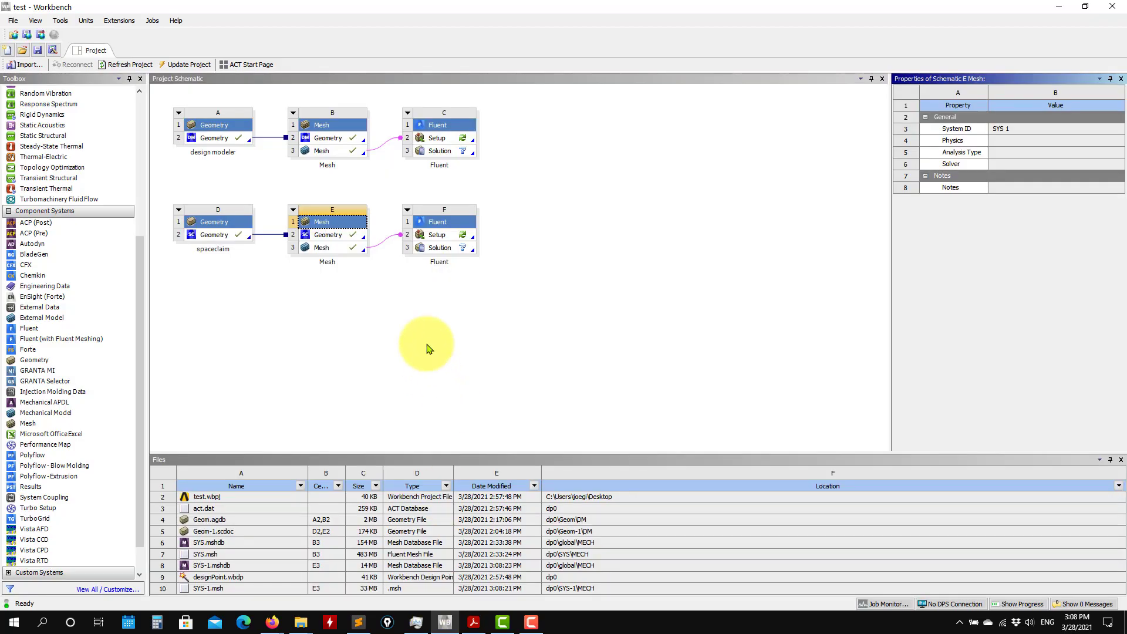
{"action": "left_click", "coordinate": [38, 50]}
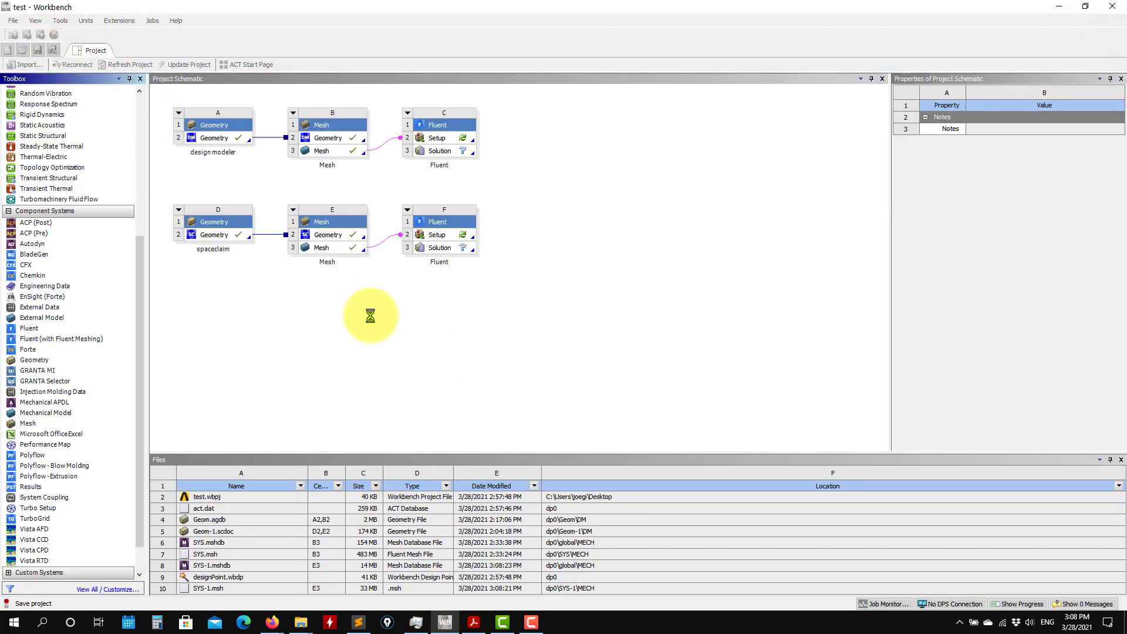
{"action": "double_click", "coordinate": [436, 236]}
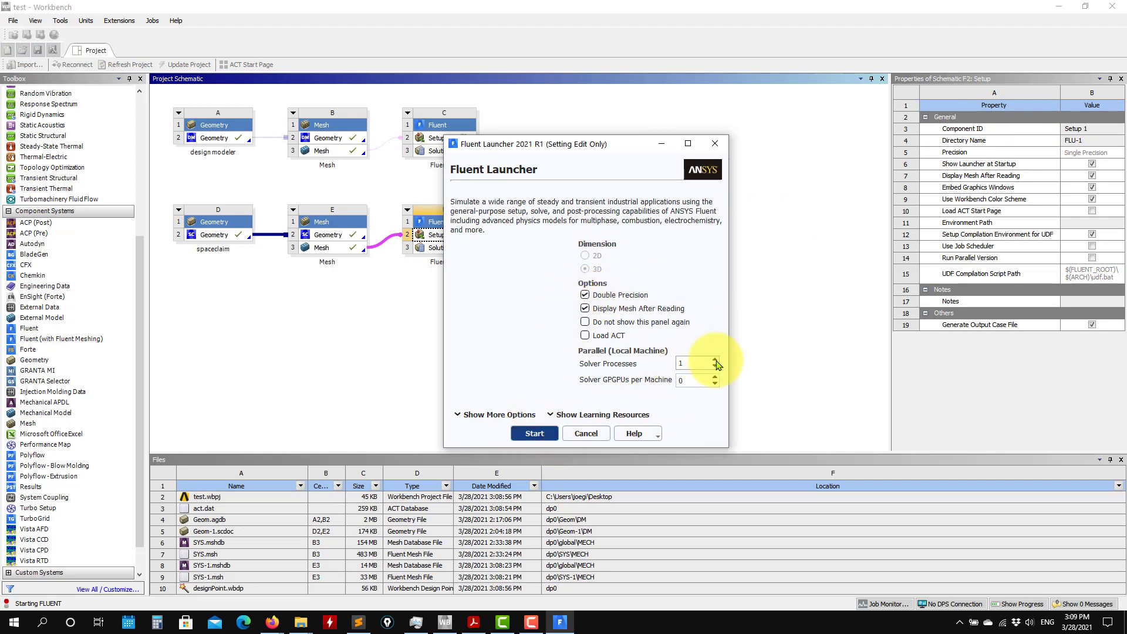
{"action": "left_click", "coordinate": [541, 434]}
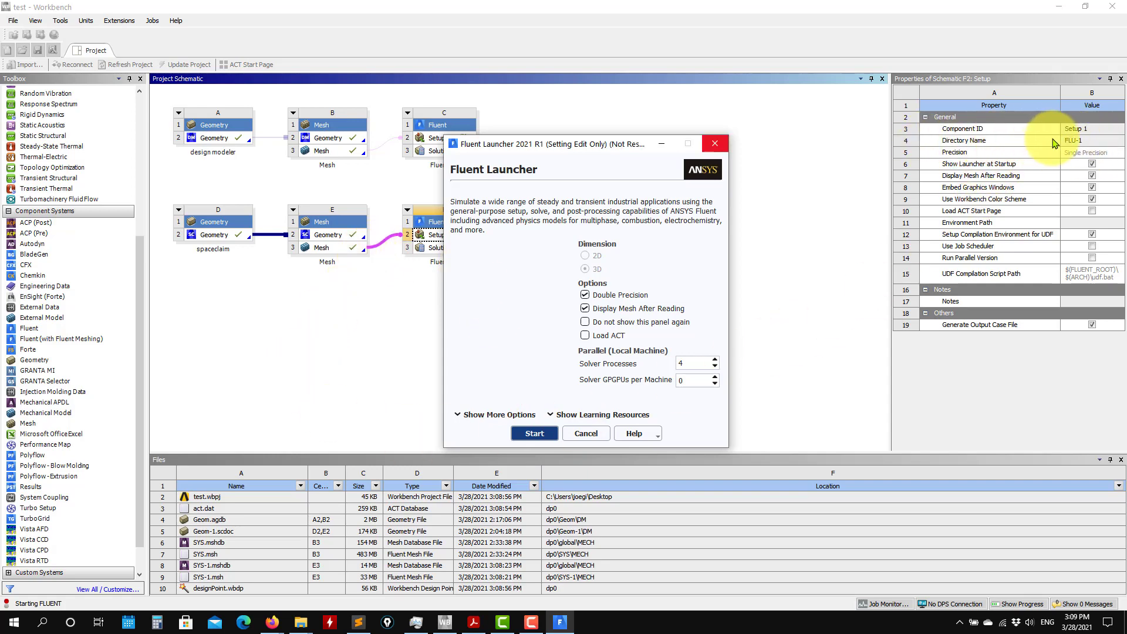
Inspect the FLU-1\Fluent folder inside test_files\dp0 in File Explorer while Fluent starts, return to dp0 and minimize the window.
{"action": "mouse_move", "coordinate": [311, 627]}
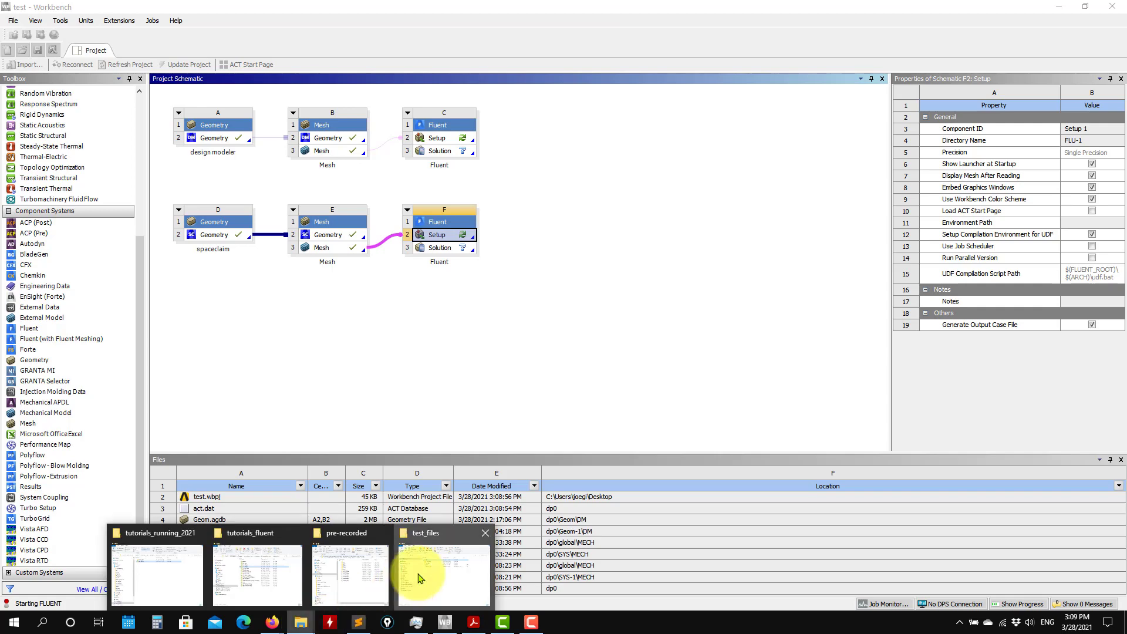
{"action": "left_click", "coordinate": [422, 434]}
{"action": "left_click", "coordinate": [345, 228]}
{"action": "double_click", "coordinate": [344, 229]}
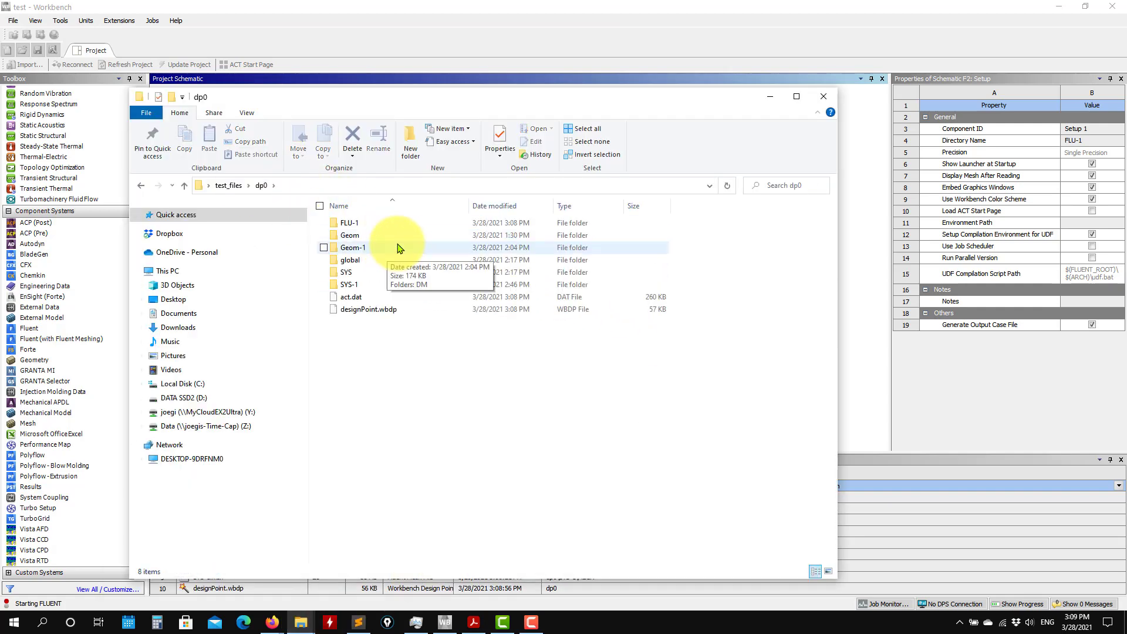
{"action": "double_click", "coordinate": [354, 226]}
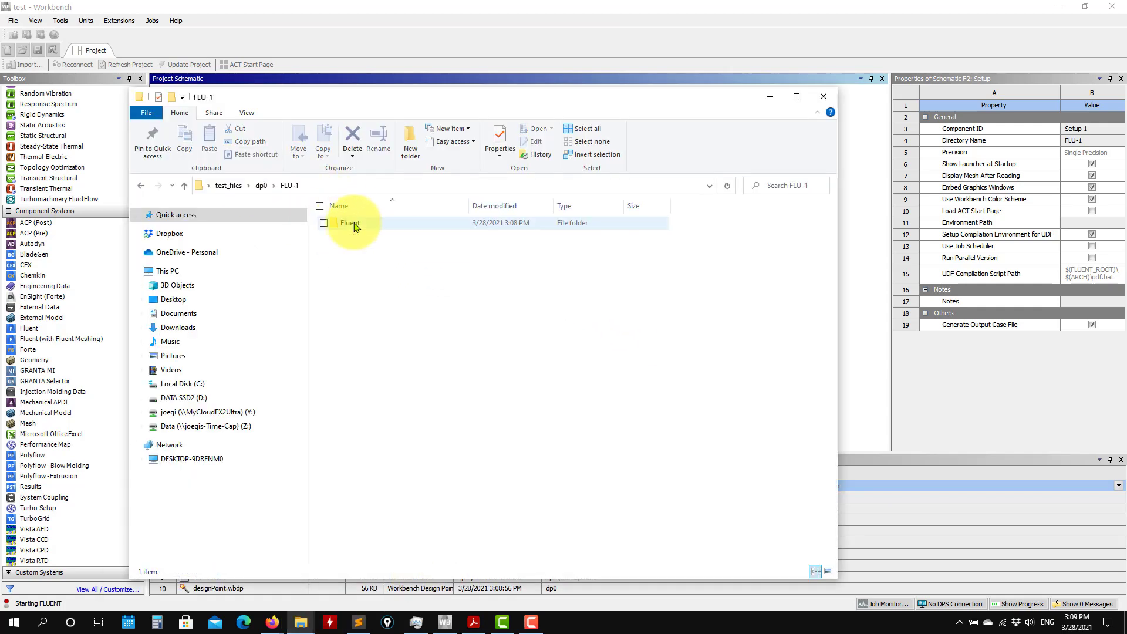
{"action": "double_click", "coordinate": [355, 227]}
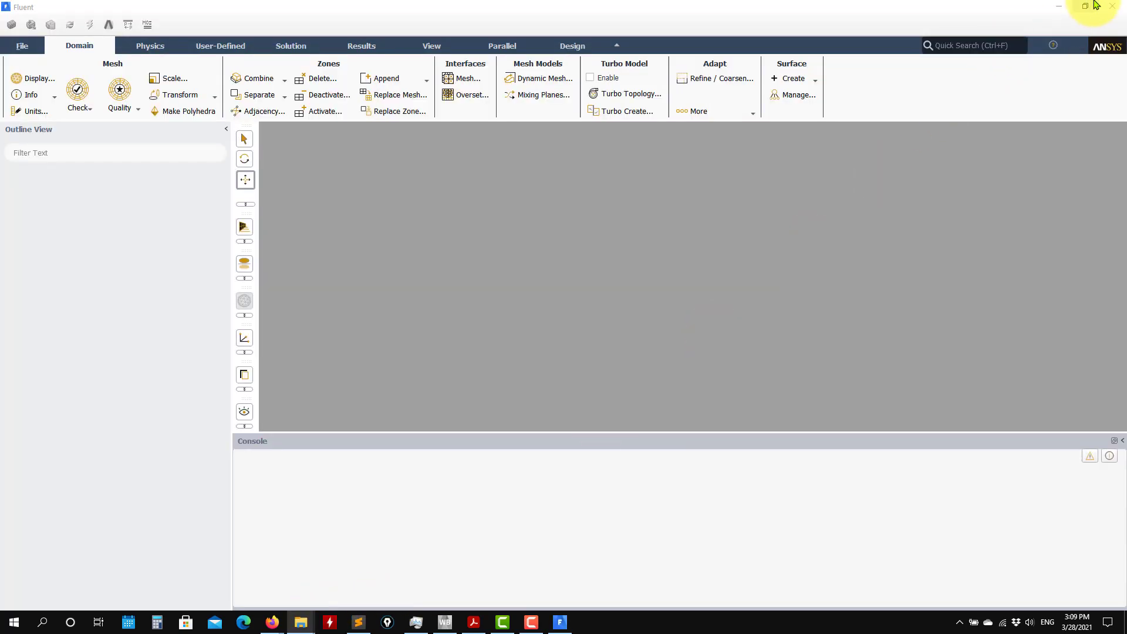
{"action": "mouse_move", "coordinate": [300, 621]}
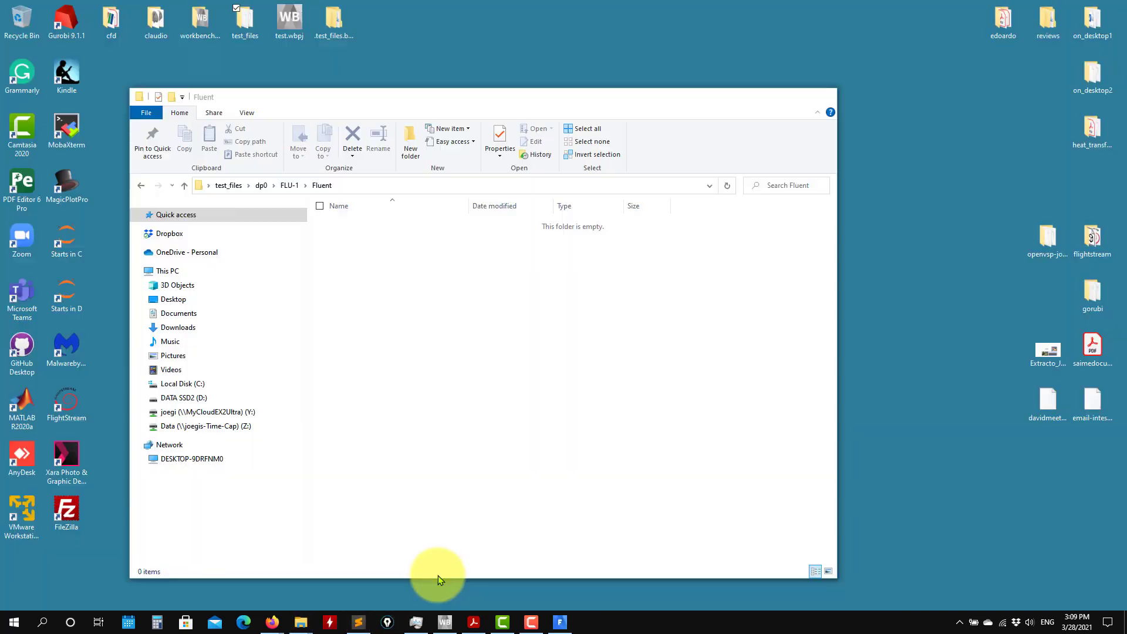
{"action": "left_click", "coordinate": [437, 575]}
{"action": "left_click", "coordinate": [188, 186]}
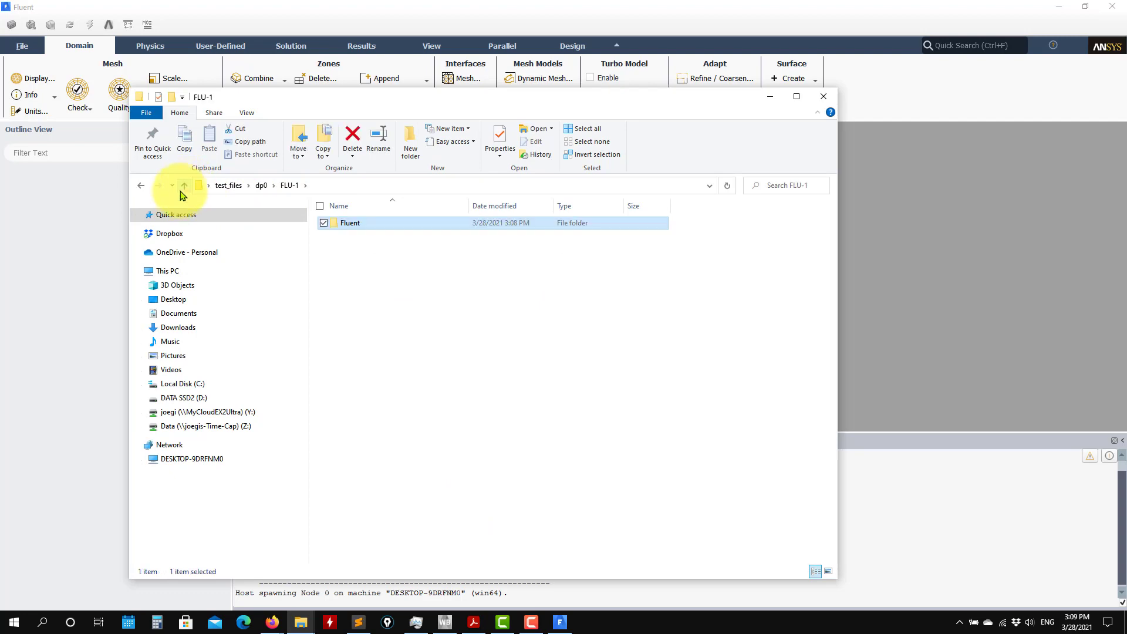
{"action": "left_click", "coordinate": [185, 186]}
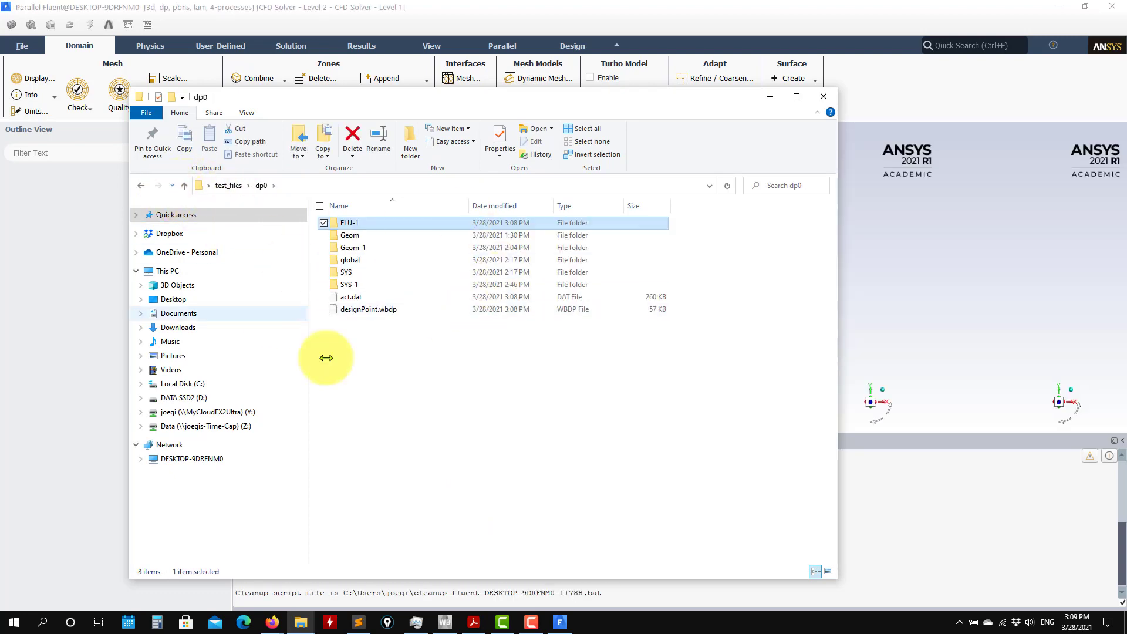
{"action": "left_click", "coordinate": [768, 99]}
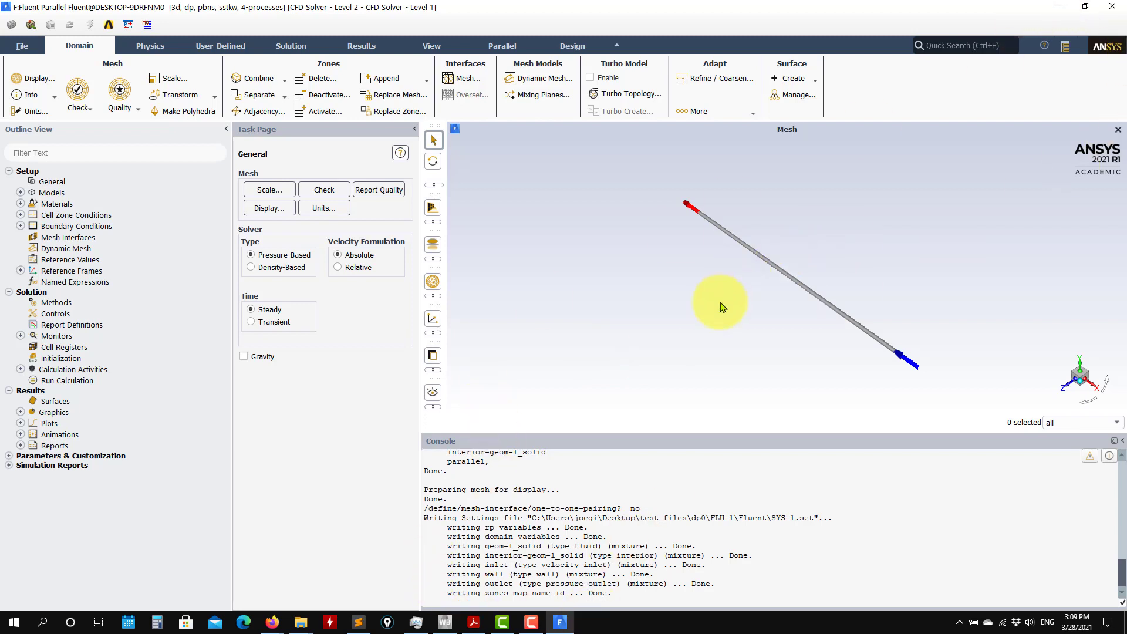
Examine the pipe mesh, check its domain extents and the Specify Scaling Factors option in Scale Mesh, and close without scaling.
{"action": "left_click_drag", "start_coordinate": [726, 344], "coordinate": [525, 327]}
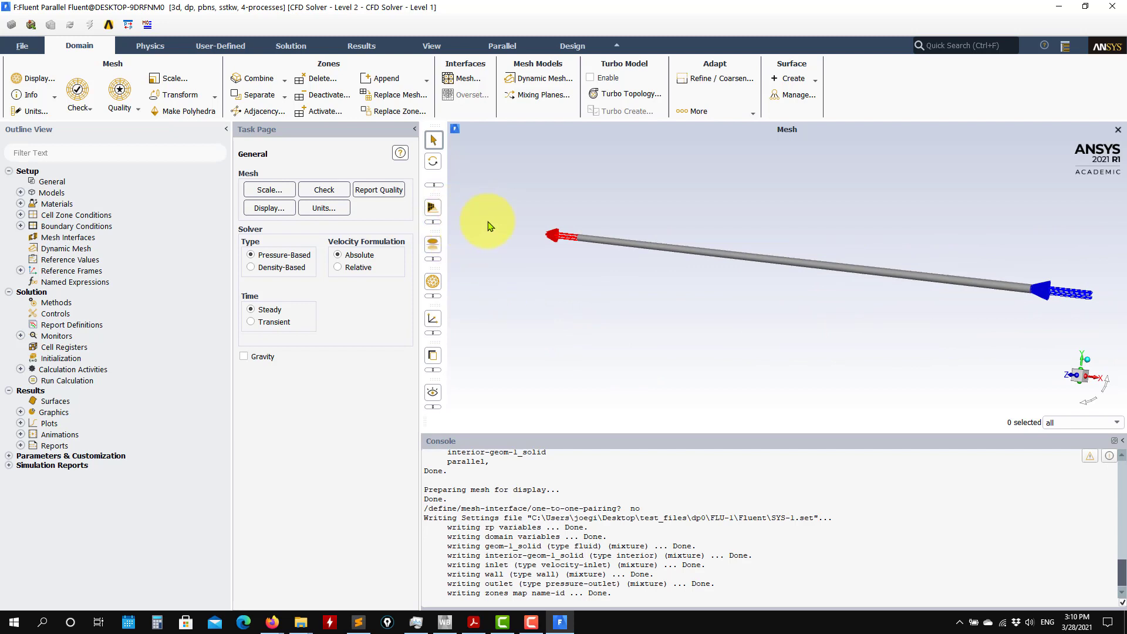
{"action": "scroll", "coordinate": [1047, 276], "scroll_direction": "up", "scroll_amount": 4}
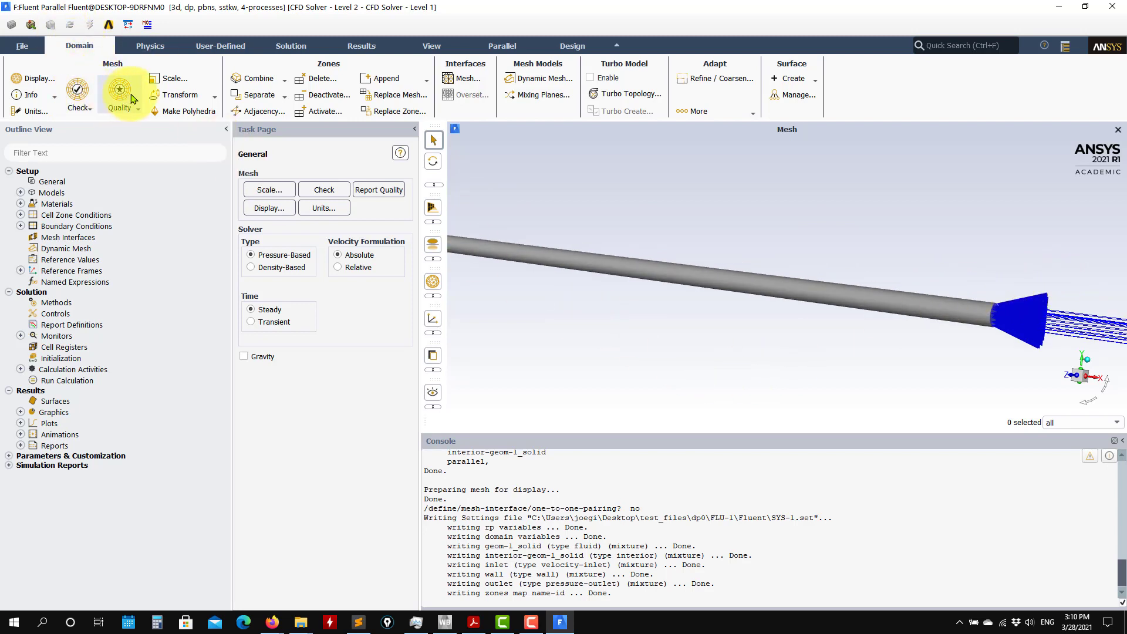
{"action": "left_click", "coordinate": [170, 82]}
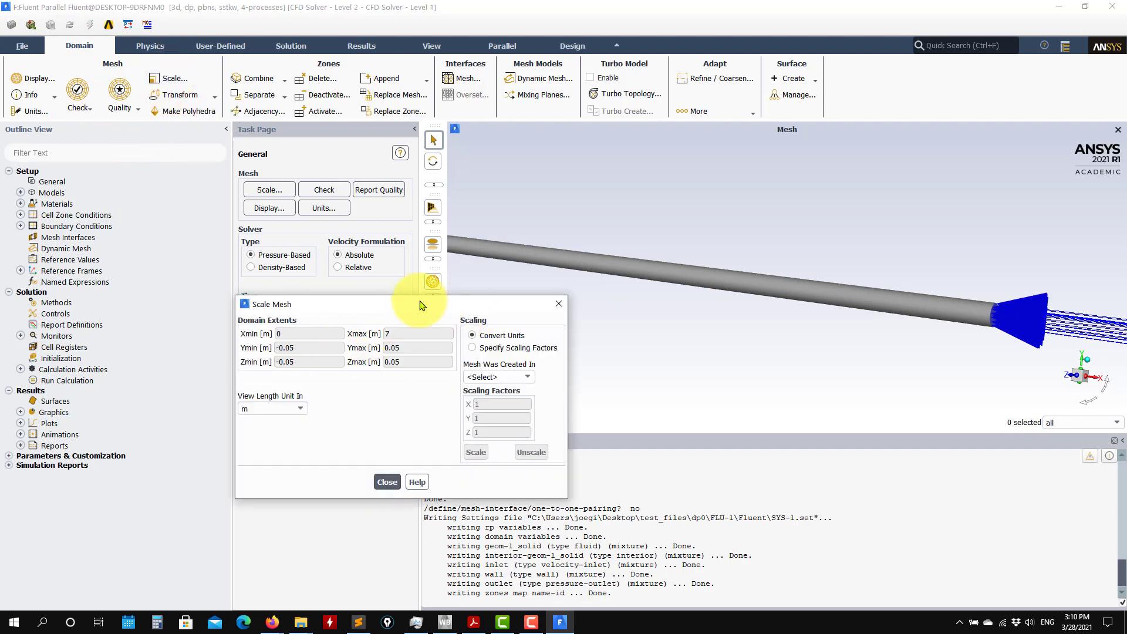
{"action": "left_click_drag", "start_coordinate": [417, 299], "coordinate": [250, 165]}
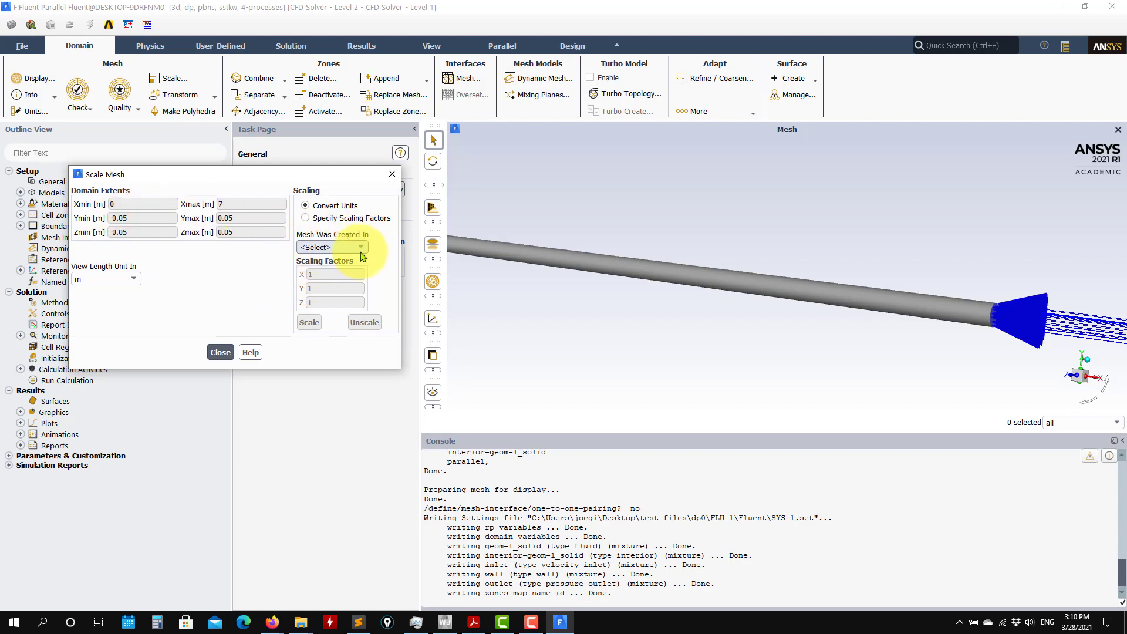
{"action": "left_click", "coordinate": [307, 218]}
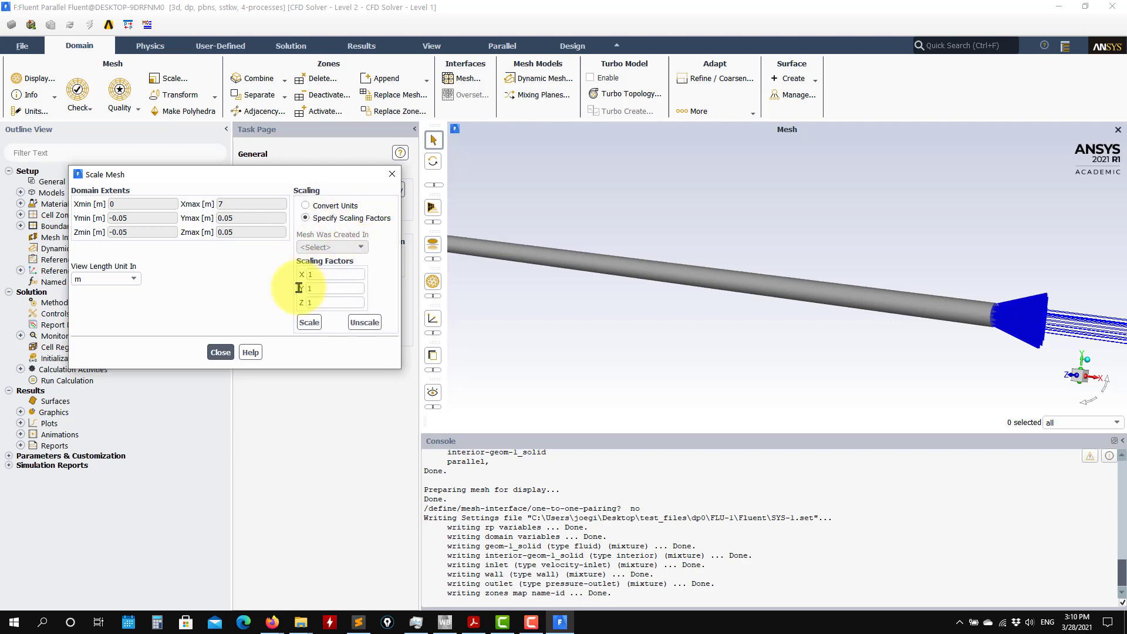
{"action": "left_click", "coordinate": [221, 352]}
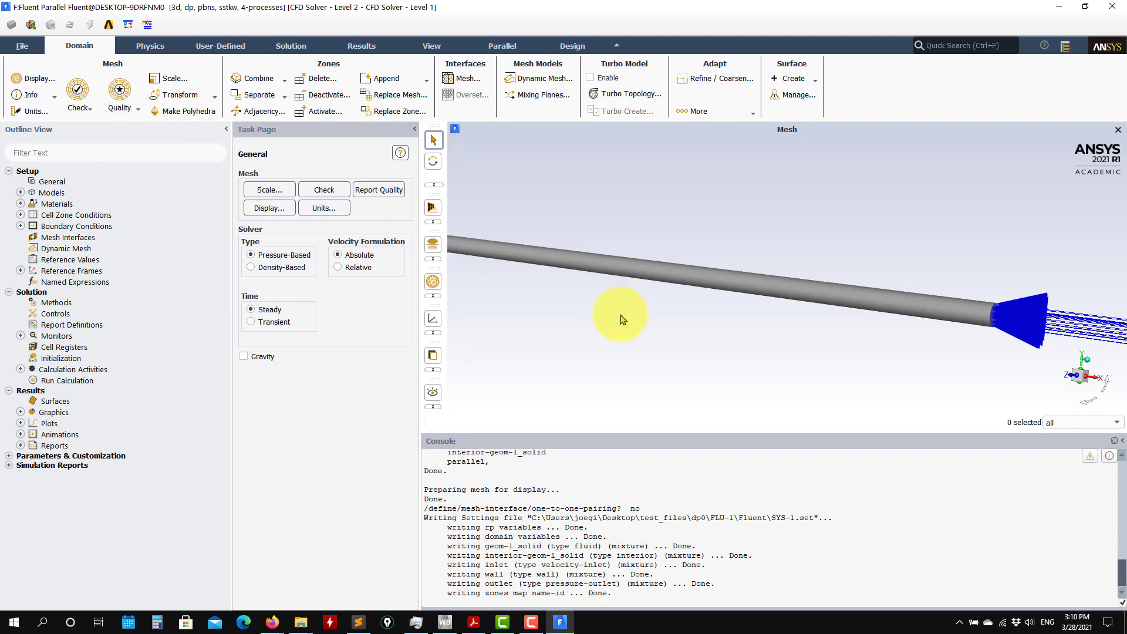
Evaluate the pipe mesh quality and examine the reported minimum orthogonal quality in the console.
{"action": "left_click", "coordinate": [125, 111]}
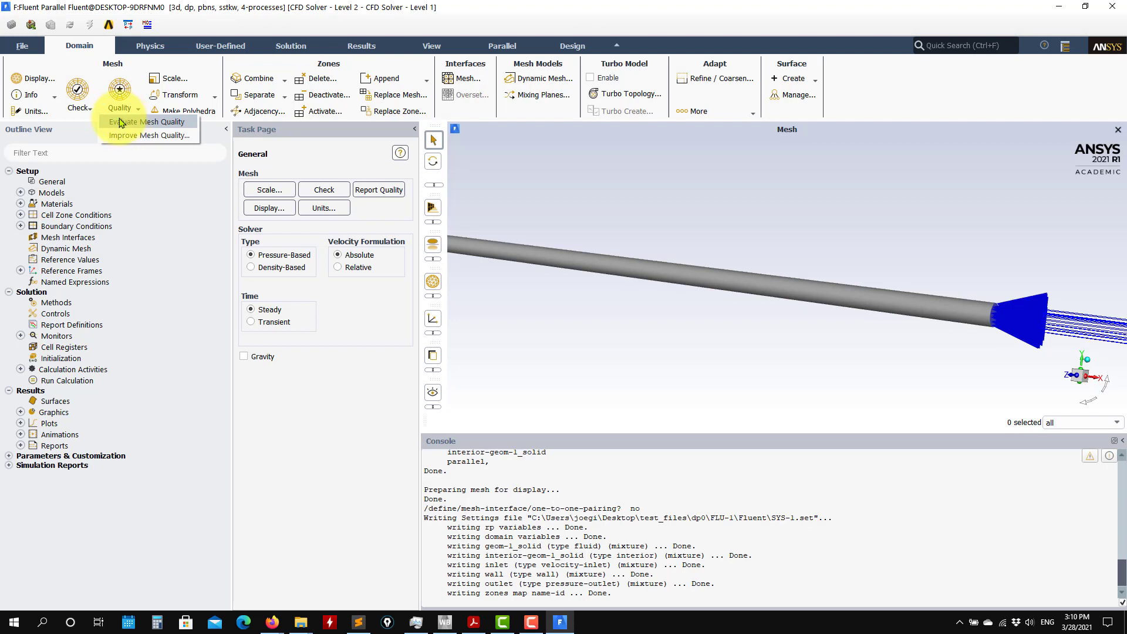
{"action": "left_click", "coordinate": [120, 122]}
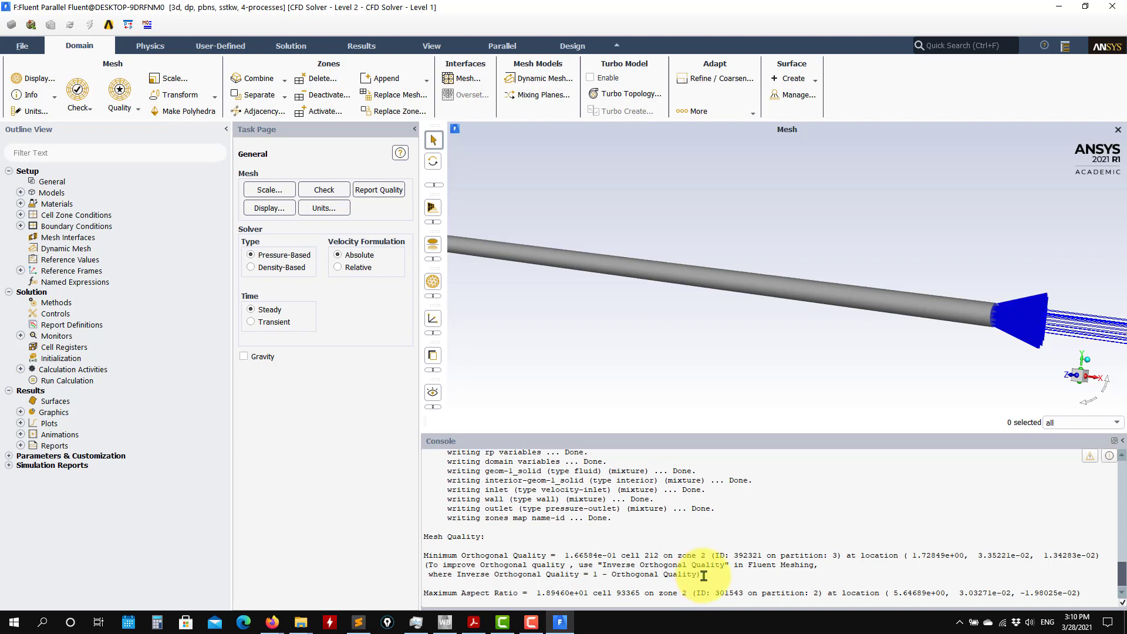
{"action": "triple_click", "coordinate": [600, 551]}
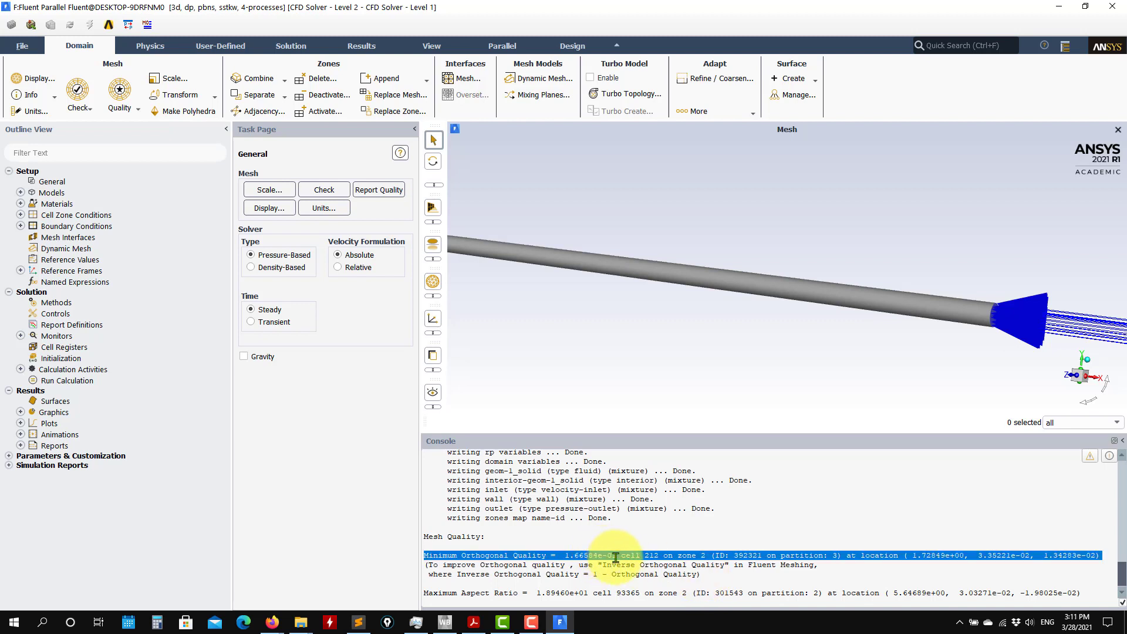
{"action": "left_click_drag", "start_coordinate": [620, 556], "coordinate": [568, 555]}
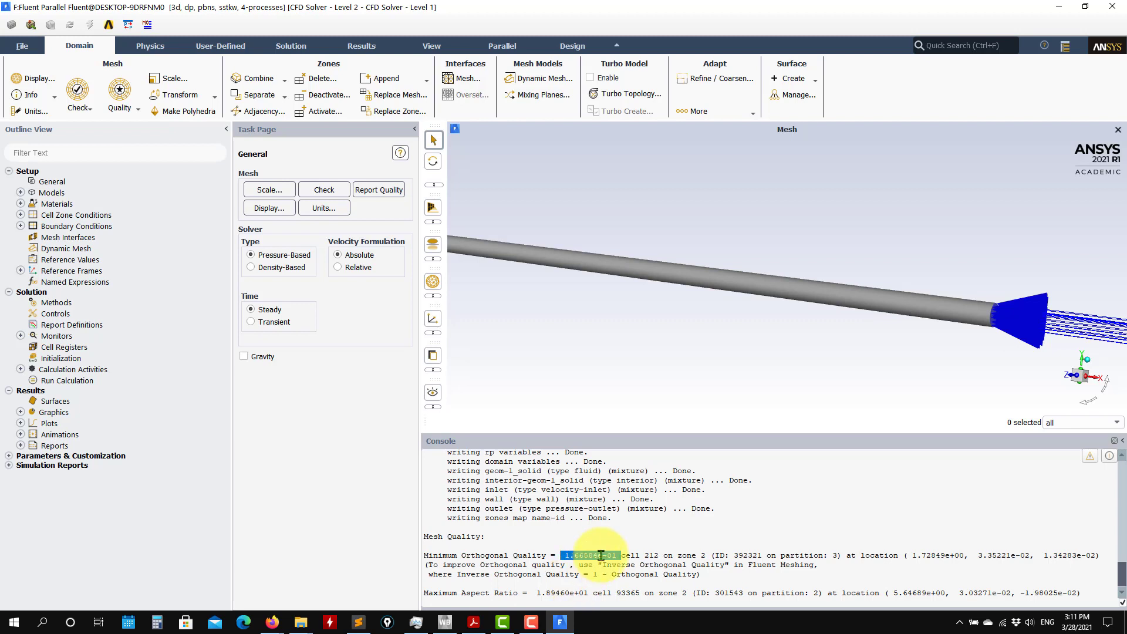
{"action": "left_click", "coordinate": [621, 555]}
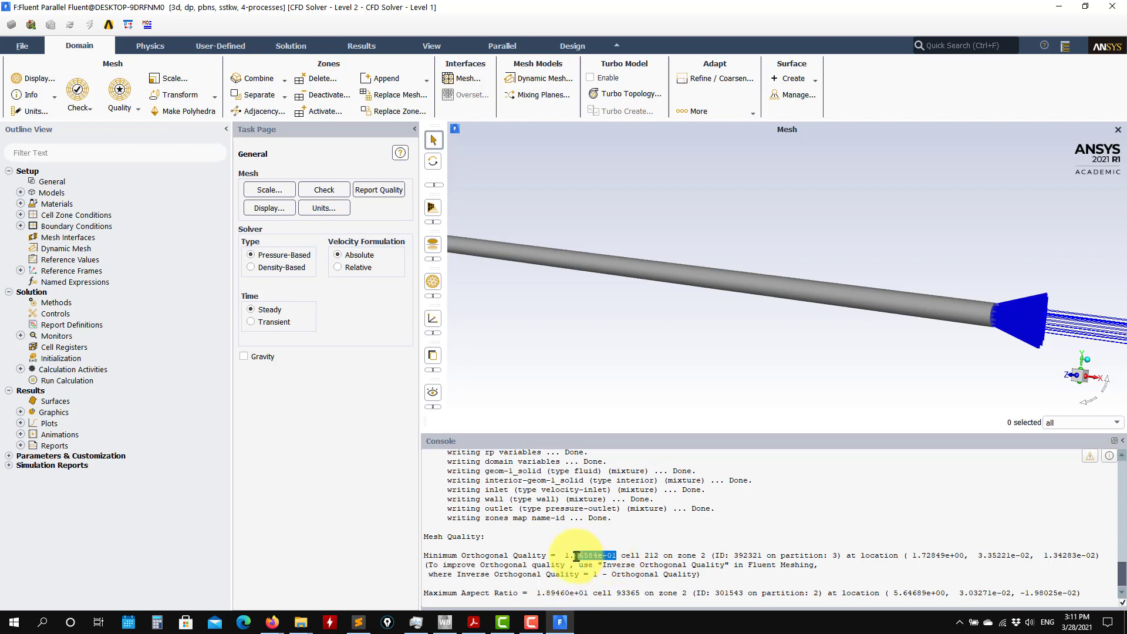
{"action": "left_click", "coordinate": [626, 555]}
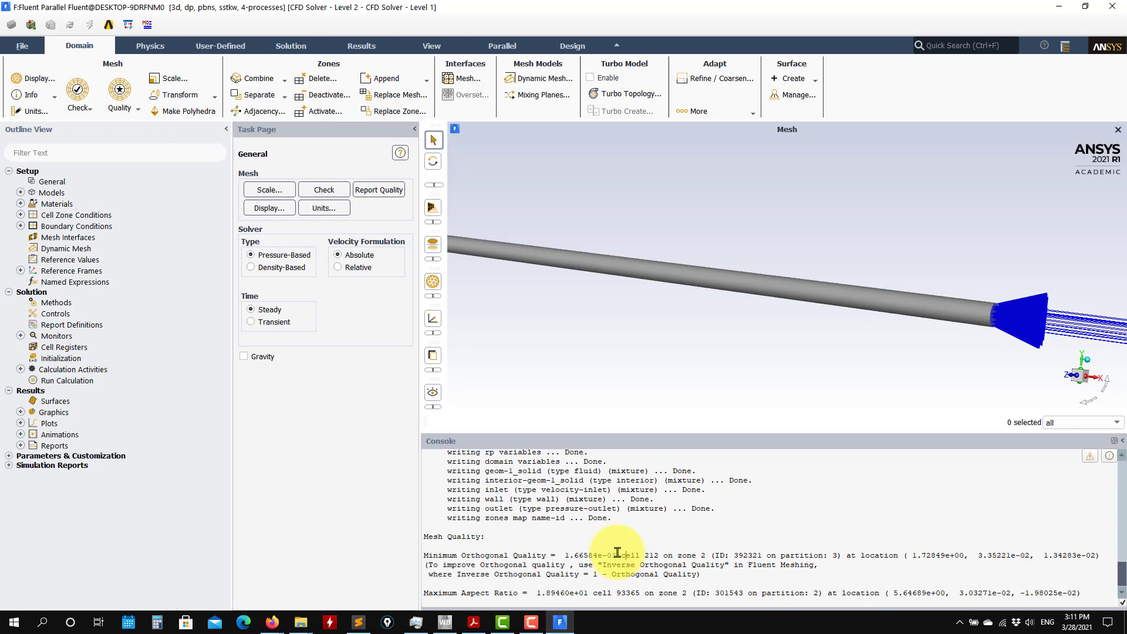
{"action": "triple_click", "coordinate": [586, 552]}
{"action": "double_click", "coordinate": [589, 554]}
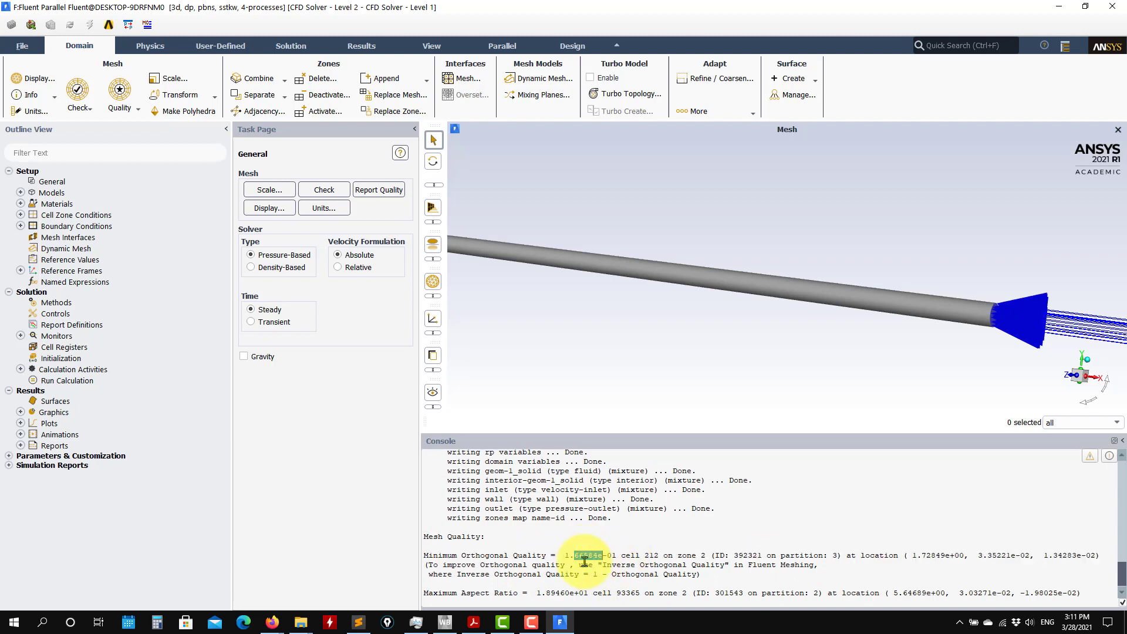
{"action": "left_click", "coordinate": [125, 115]}
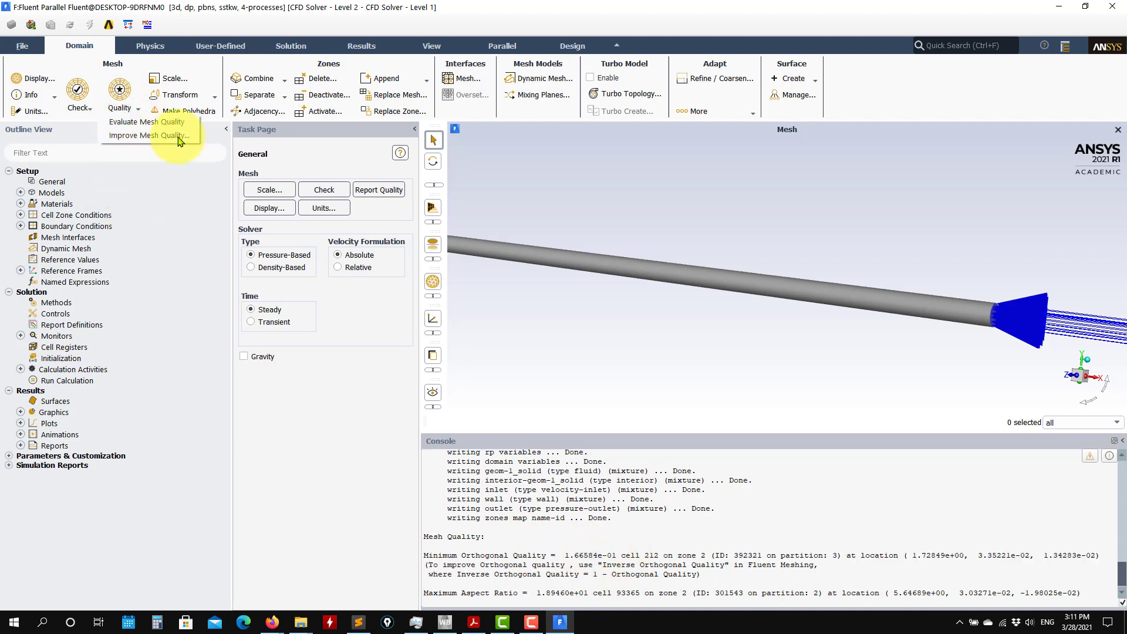
{"action": "left_click", "coordinate": [599, 552]}
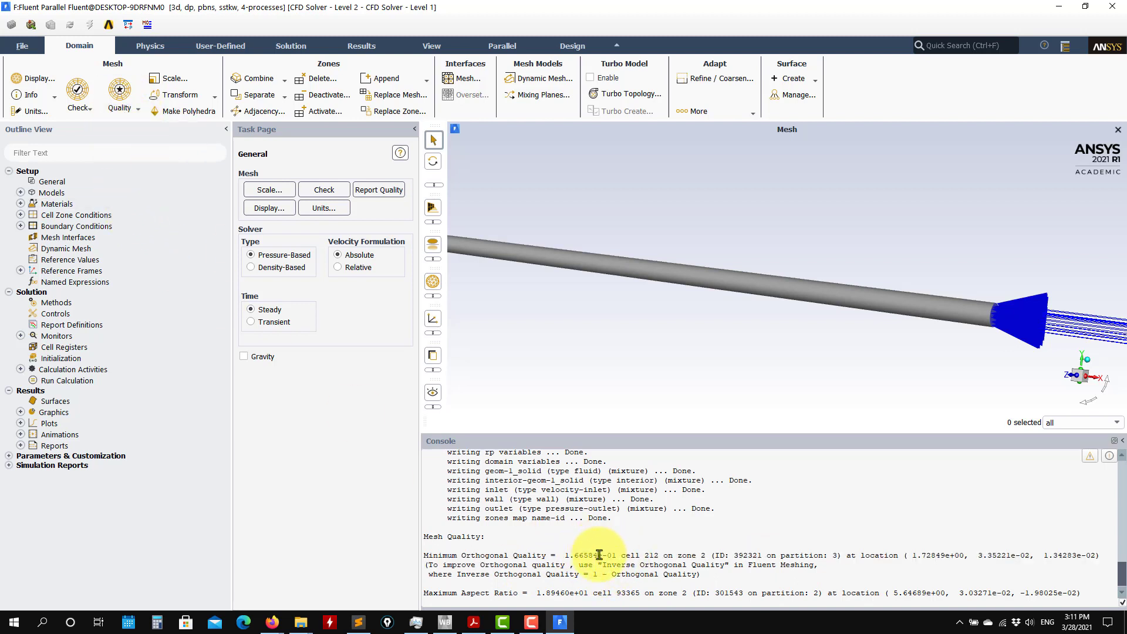
{"action": "triple_click", "coordinate": [599, 554]}
{"action": "left_click", "coordinate": [620, 553]}
{"action": "key", "text": "shift+Home"}
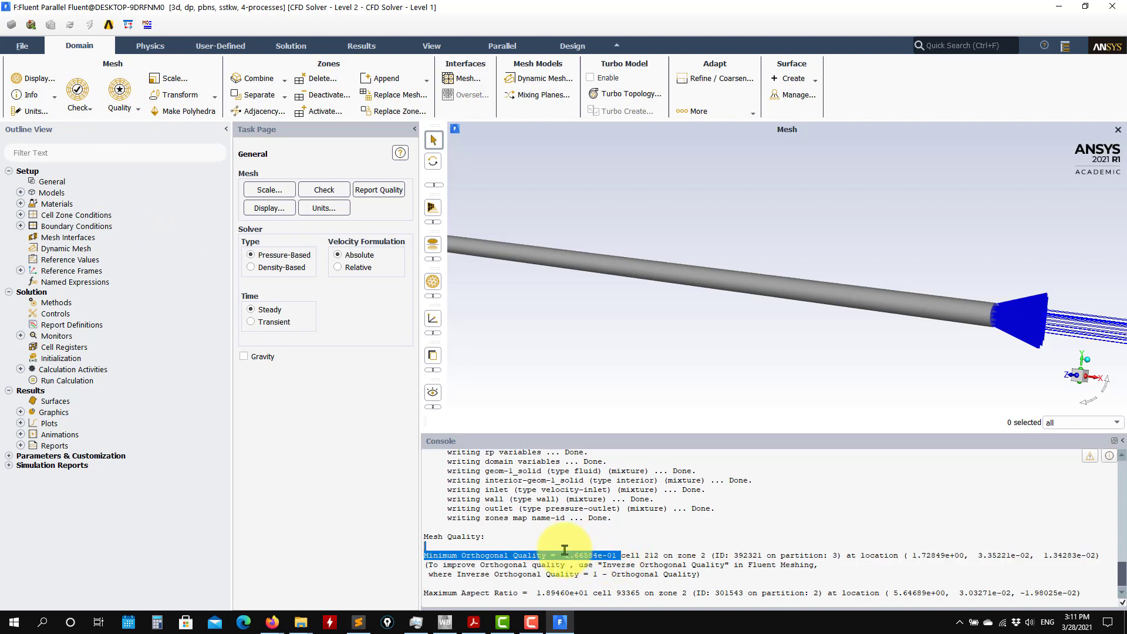
Improve the mesh quality for 0.1 percent of the cells with 4 iterations, and close the Improve Mesh settings.
{"action": "left_click", "coordinate": [120, 104]}
{"action": "left_click", "coordinate": [125, 136]}
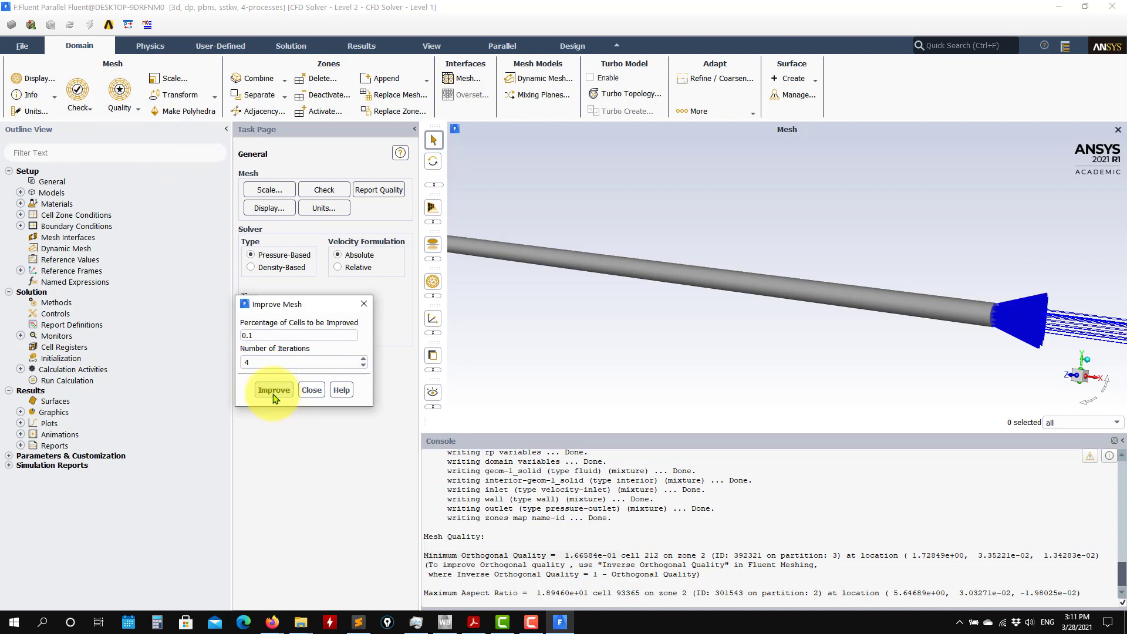
{"action": "left_click", "coordinate": [274, 391]}
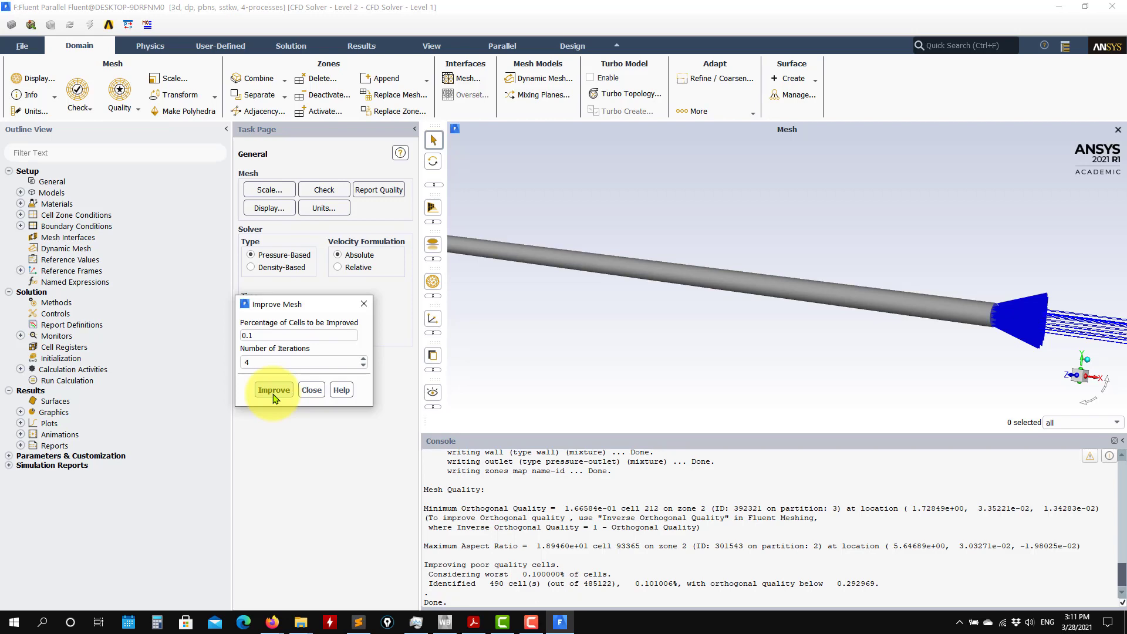
{"action": "left_click", "coordinate": [310, 390]}
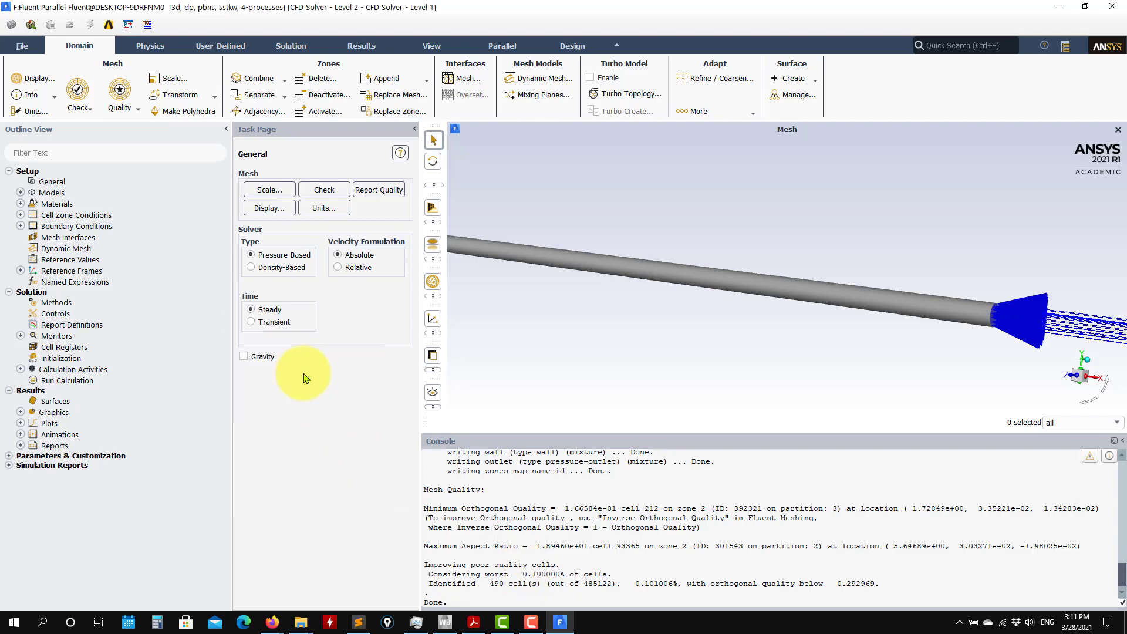
Evaluate the mesh quality again and compare the minimum orthogonal quality before and after the improvement.
{"action": "left_click", "coordinate": [129, 111]}
{"action": "left_click", "coordinate": [133, 122]}
{"action": "scroll", "coordinate": [597, 561], "scroll_direction": "up", "scroll_amount": 2}
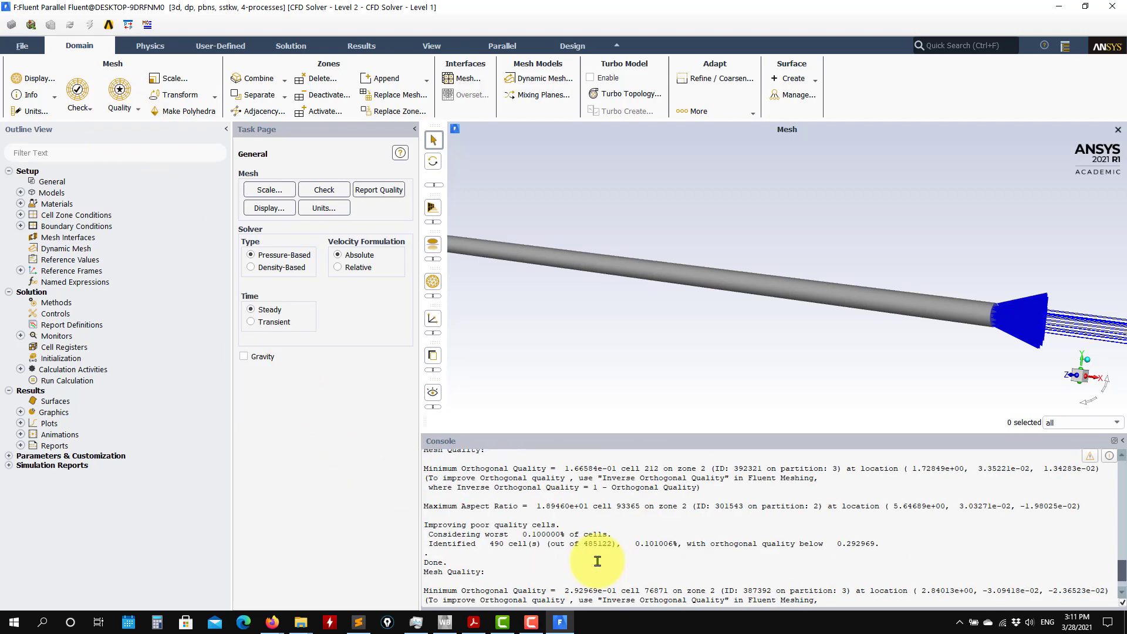
{"action": "scroll", "coordinate": [598, 561], "scroll_direction": "up", "scroll_amount": 1}
{"action": "left_click_drag", "start_coordinate": [615, 505], "coordinate": [574, 507]}
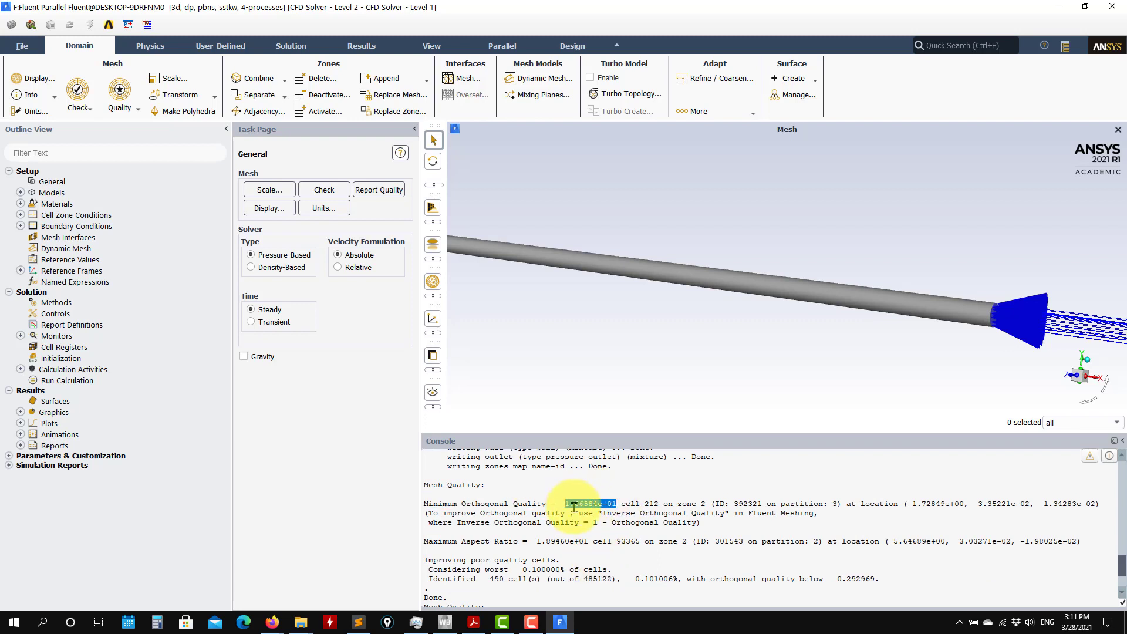
{"action": "scroll", "coordinate": [574, 508], "scroll_direction": "down", "scroll_amount": 2}
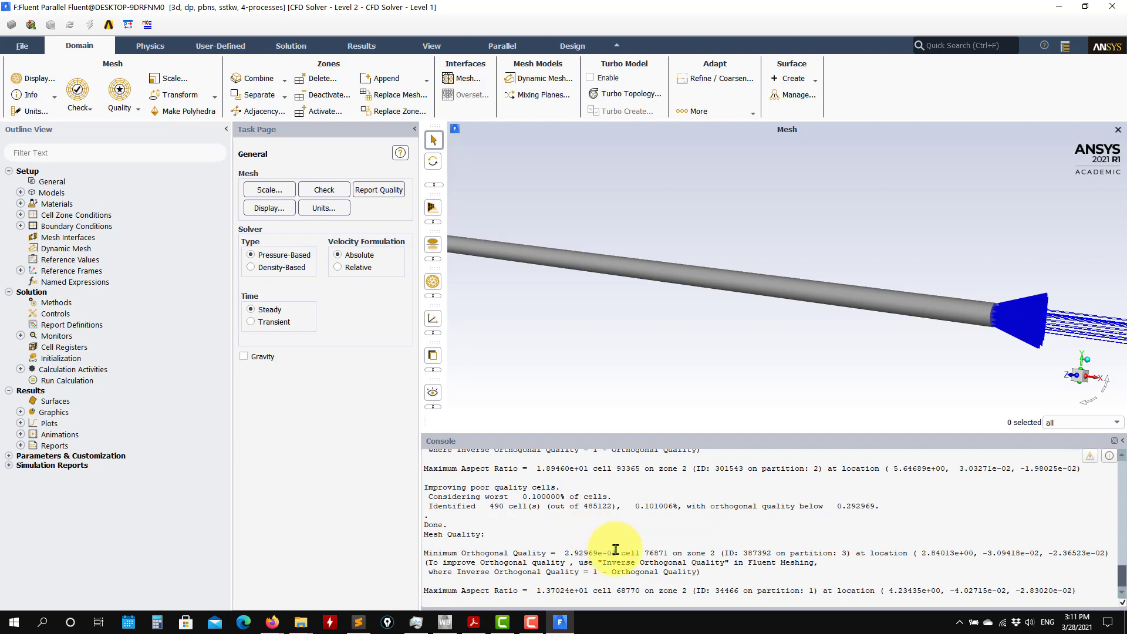
{"action": "left_click_drag", "start_coordinate": [618, 555], "coordinate": [564, 554]}
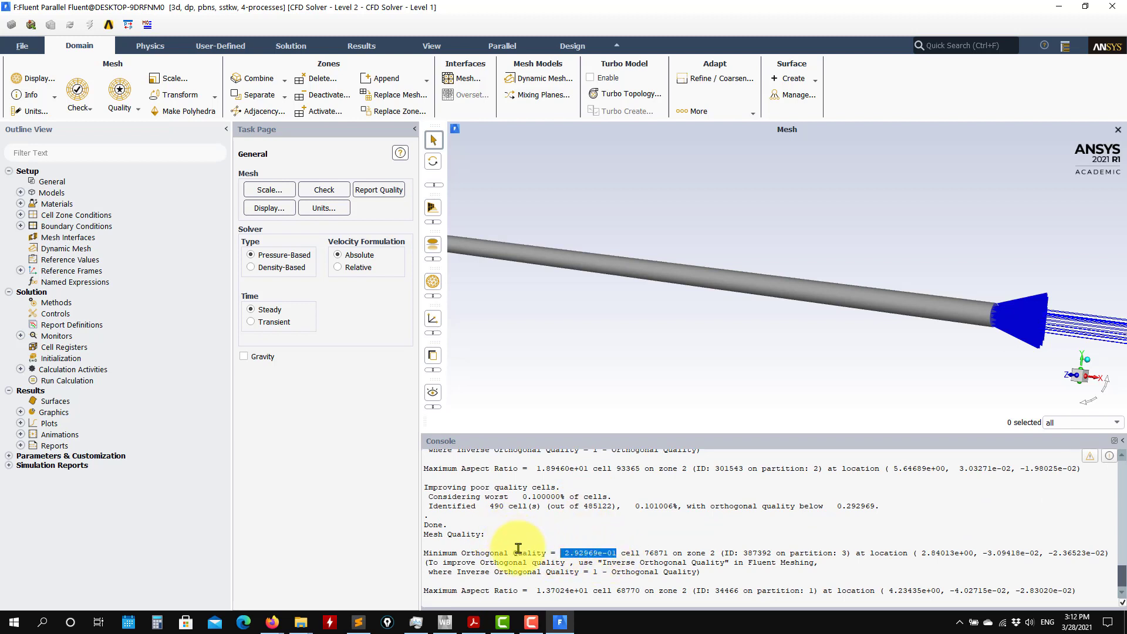
{"action": "scroll", "coordinate": [548, 538], "scroll_direction": "up", "scroll_amount": 2}
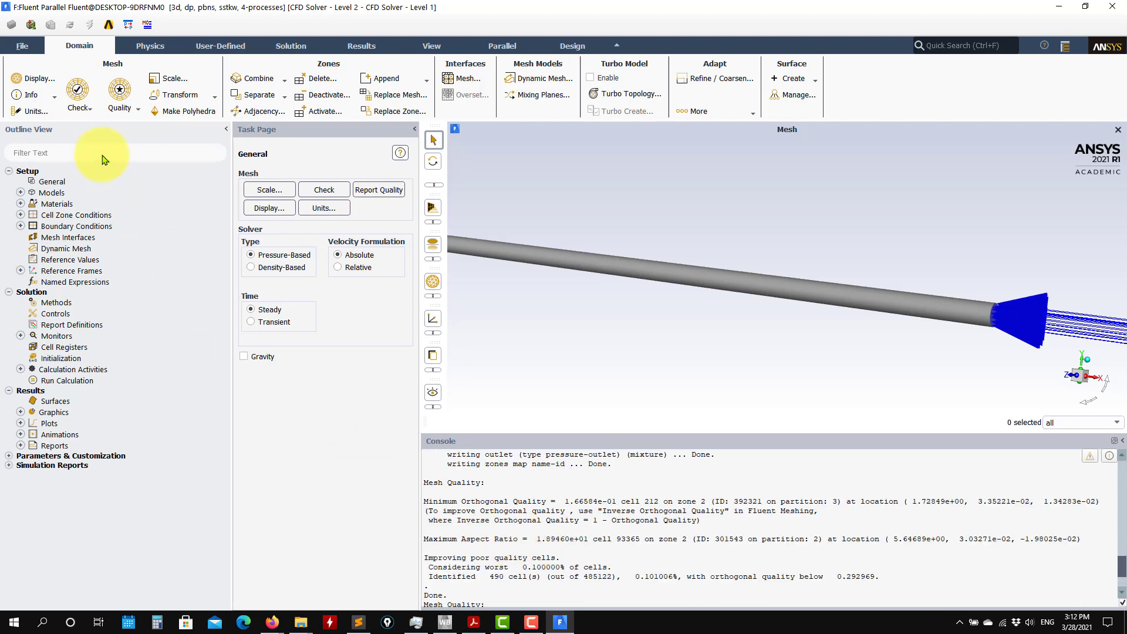
{"action": "left_click", "coordinate": [124, 115]}
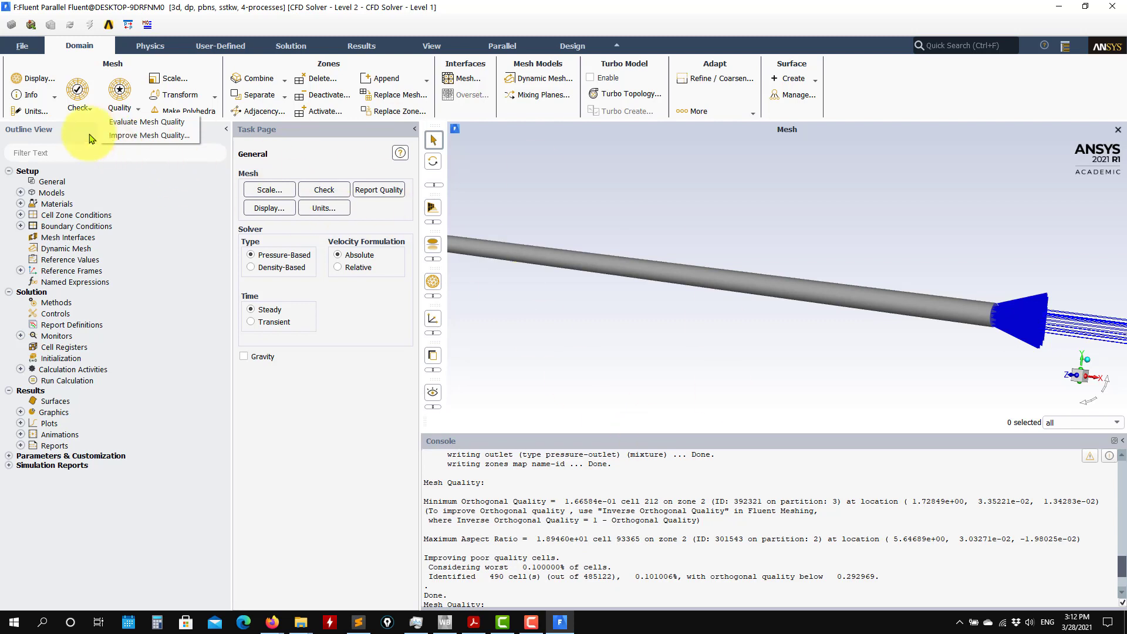
{"action": "left_click", "coordinate": [606, 535]}
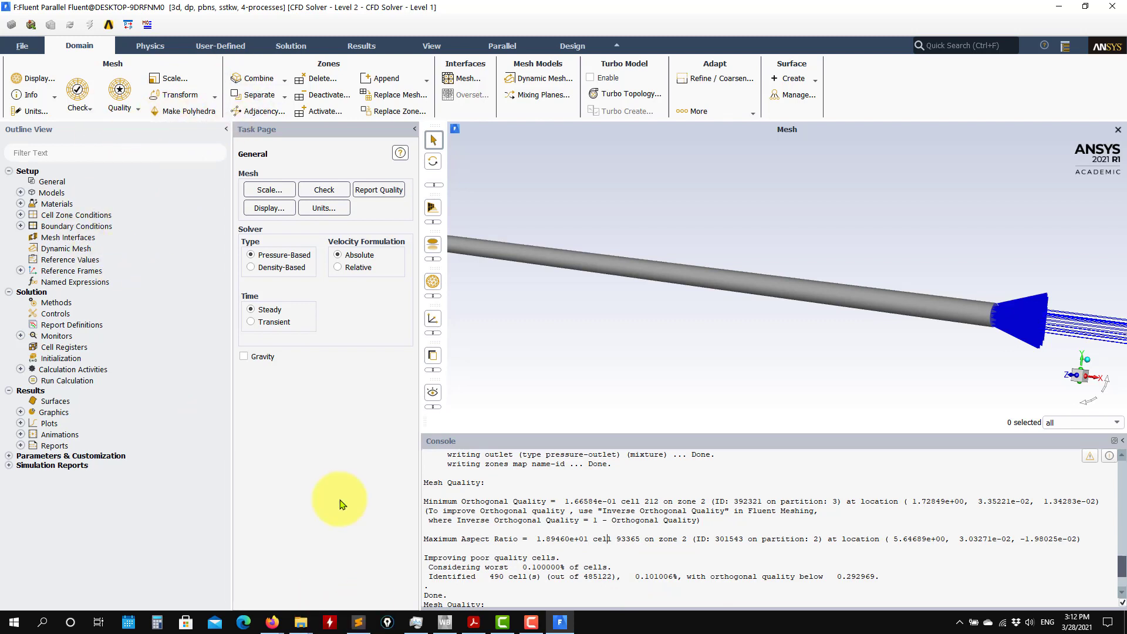
Report the mesh size and examine the counts of cells, faces, nodes and partitions.
{"action": "left_click", "coordinate": [86, 110]}
{"action": "left_click", "coordinate": [38, 97]}
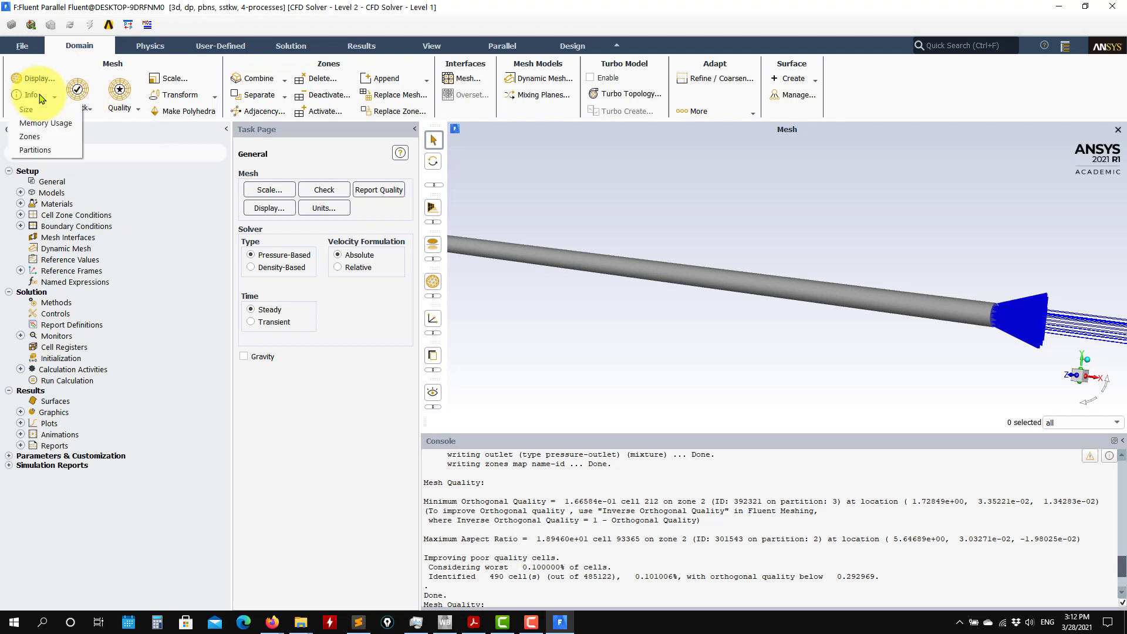
{"action": "left_click", "coordinate": [48, 109]}
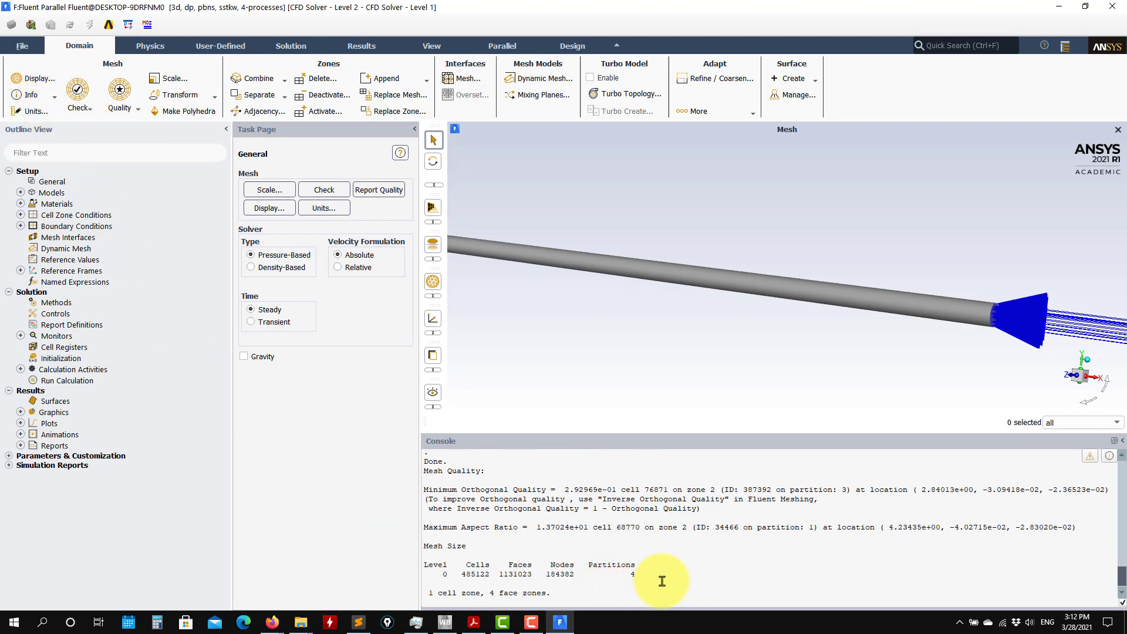
{"action": "left_click_drag", "start_coordinate": [638, 575], "coordinate": [424, 554]}
{"action": "left_click", "coordinate": [35, 95]}
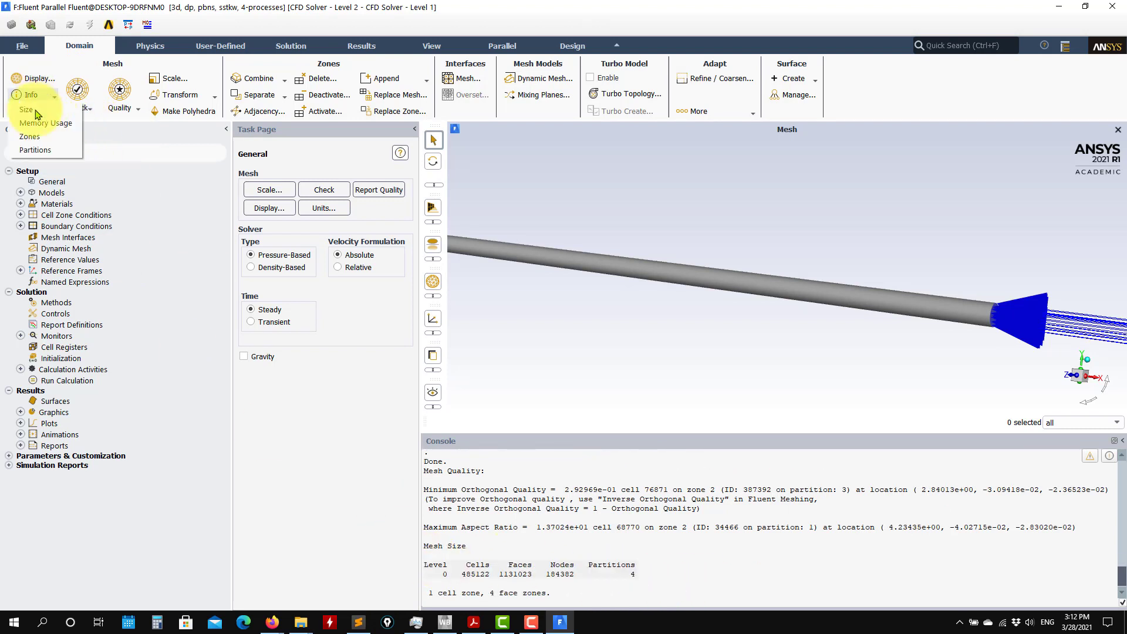
{"action": "left_click", "coordinate": [341, 512]}
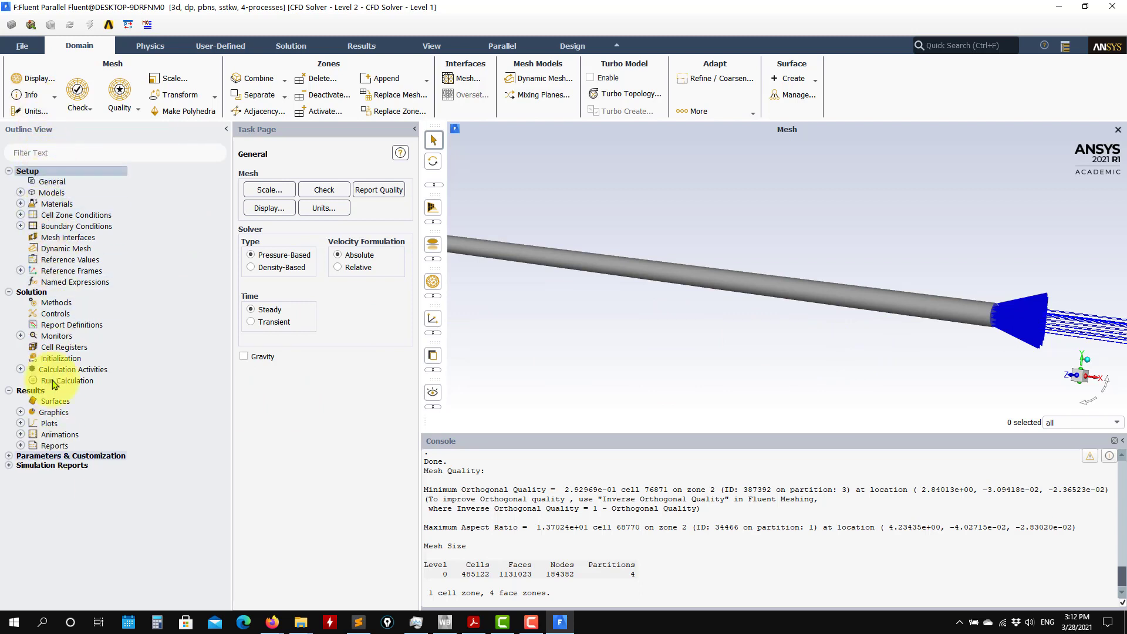
Review the General settings and the Models list, inspect the Viscous Model options, and cancel without changing the turbulence model.
{"action": "left_click", "coordinate": [50, 183]}
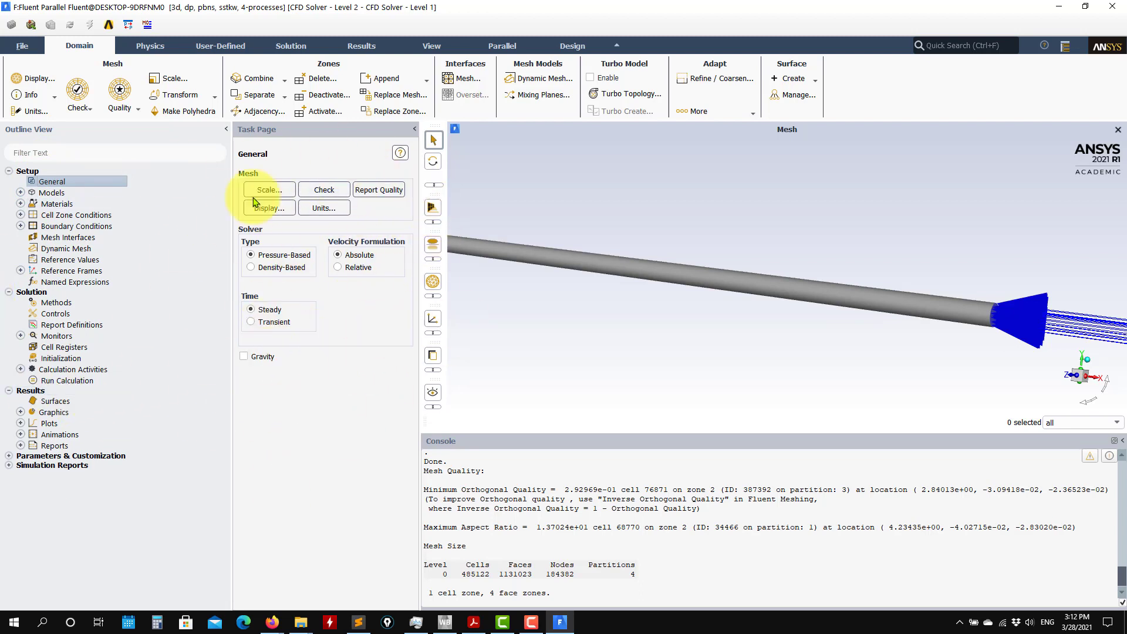
{"action": "double_click", "coordinate": [51, 194]}
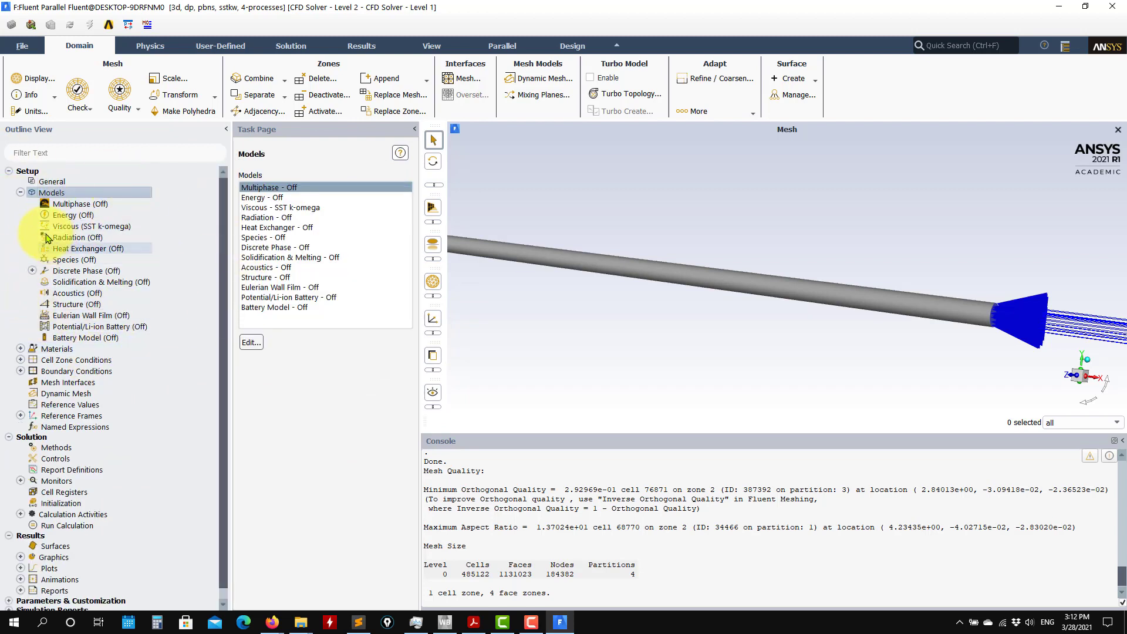
{"action": "left_click", "coordinate": [82, 226]}
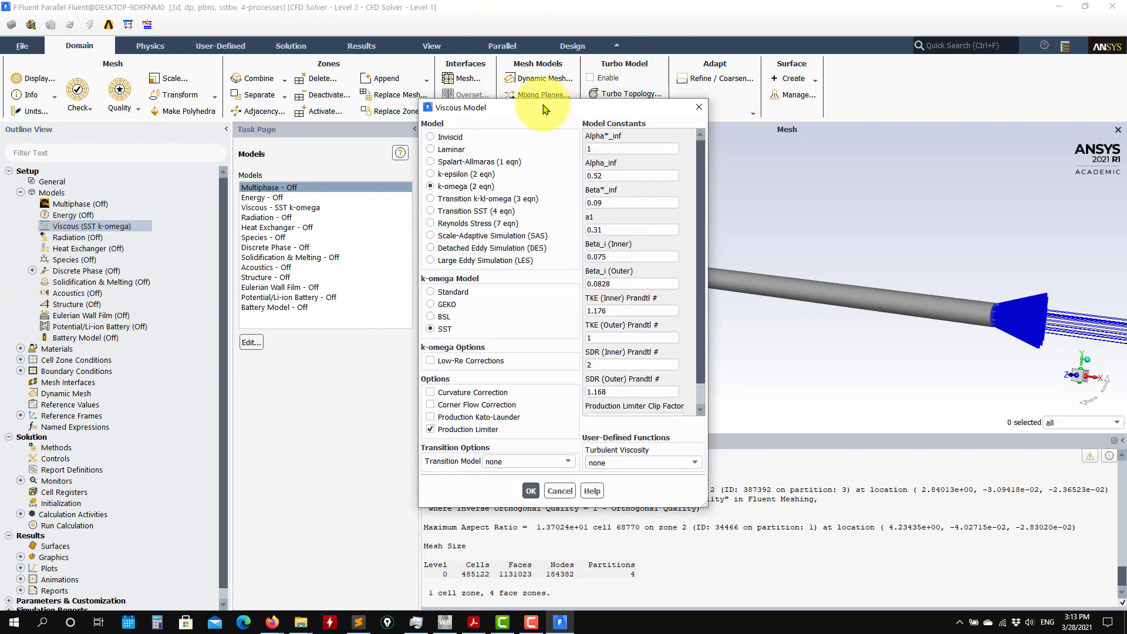
{"action": "left_click_drag", "start_coordinate": [543, 108], "coordinate": [459, 123]}
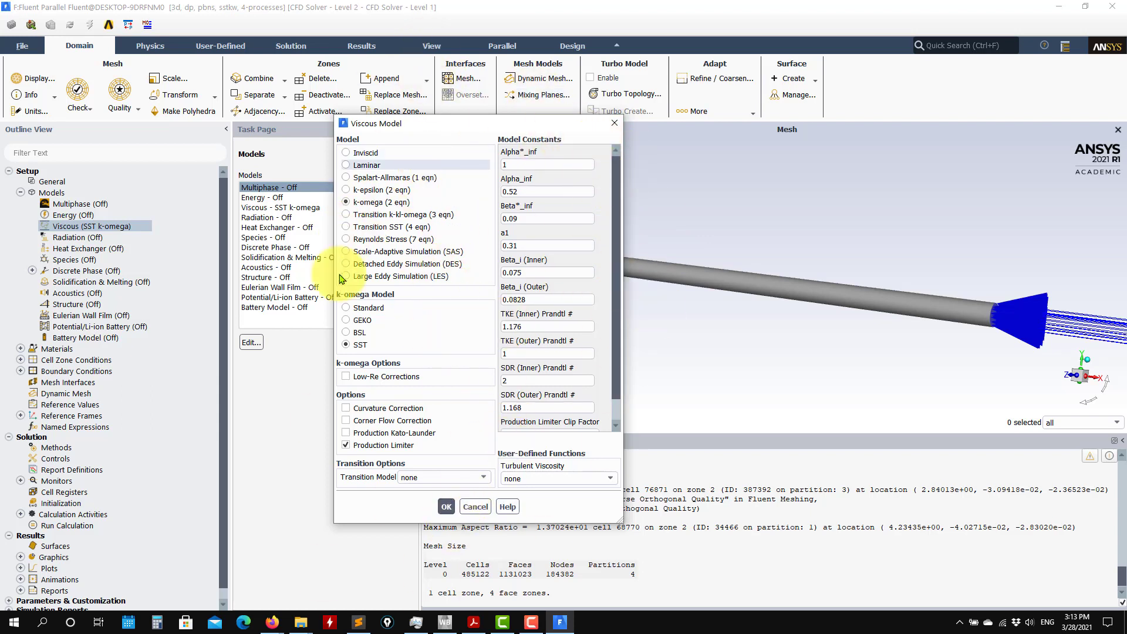
{"action": "left_click", "coordinate": [475, 506]}
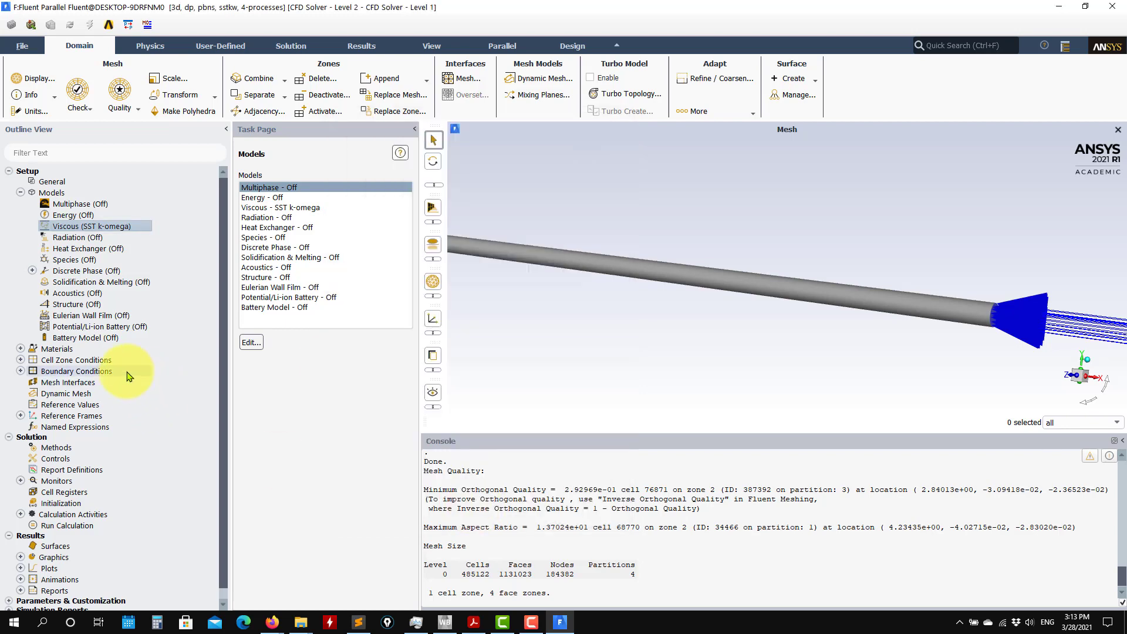
Set the air material's constant density to 1 kg/m³ and constant viscosity to 1e-06 kg/(m s), and apply the changes.
{"action": "left_click", "coordinate": [21, 349]}
{"action": "left_click", "coordinate": [33, 360]}
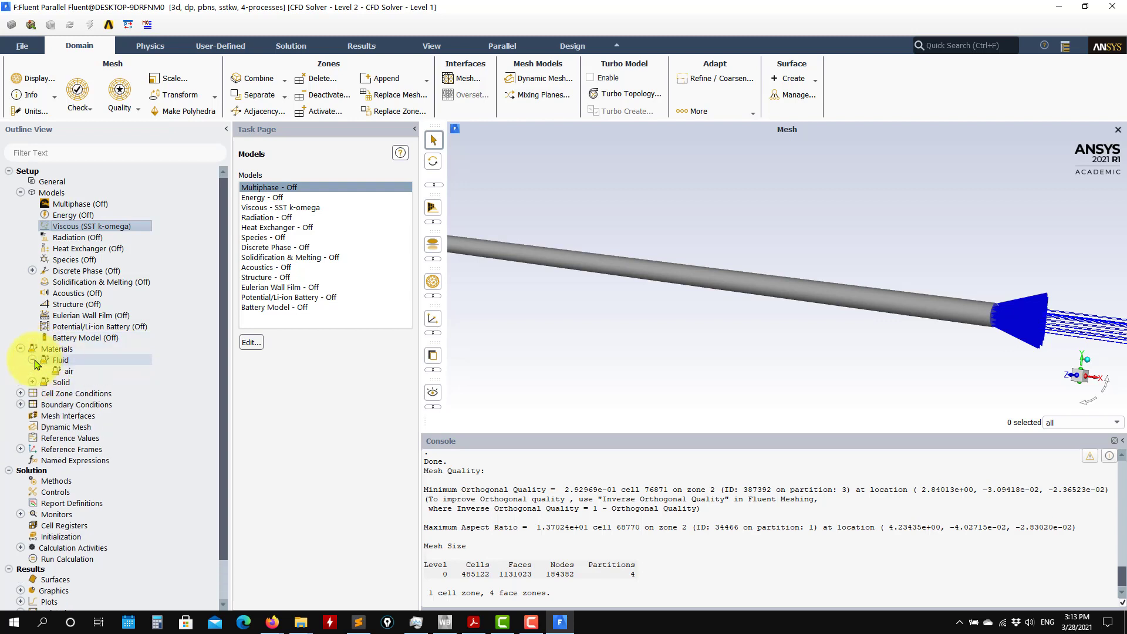
{"action": "left_click", "coordinate": [73, 374]}
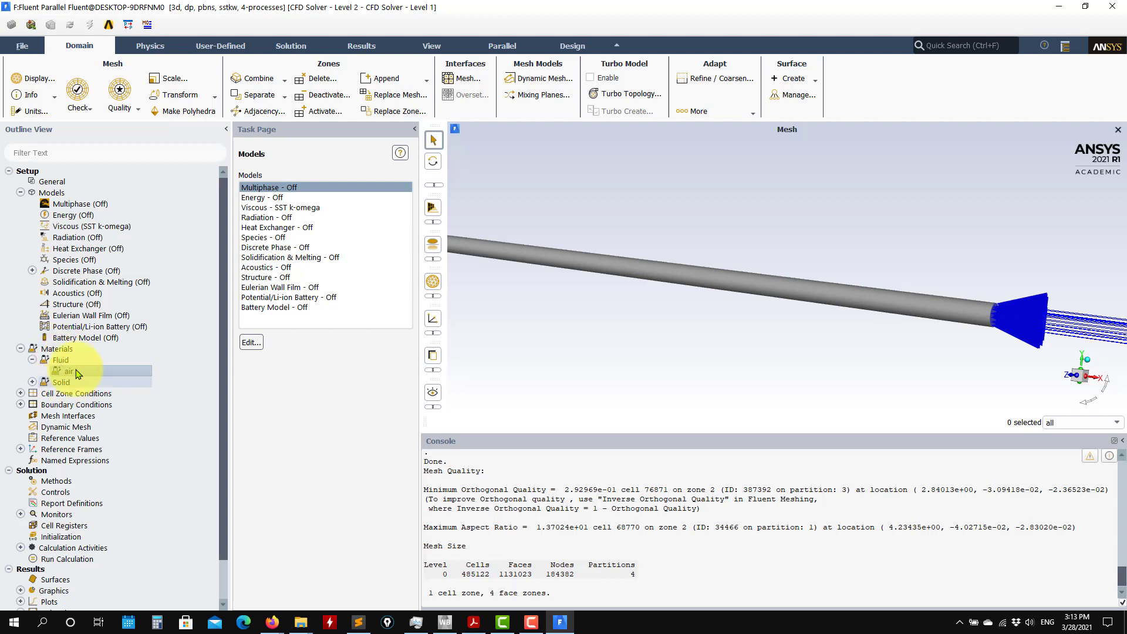
{"action": "double_click", "coordinate": [180, 369]}
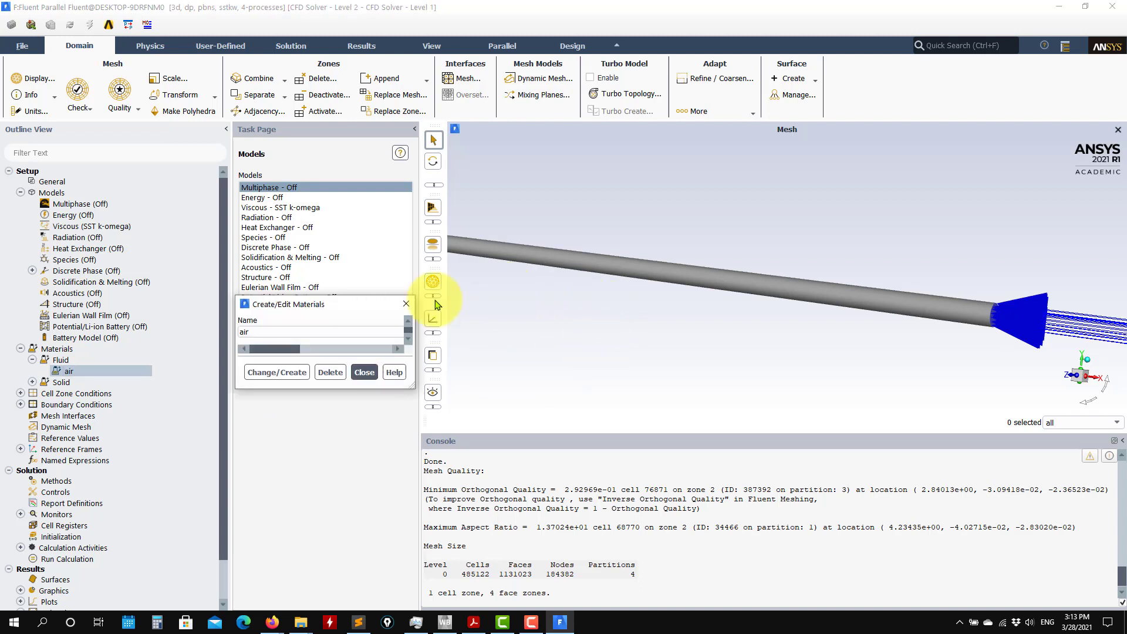
{"action": "left_click_drag", "start_coordinate": [446, 455], "coordinate": [266, 446]}
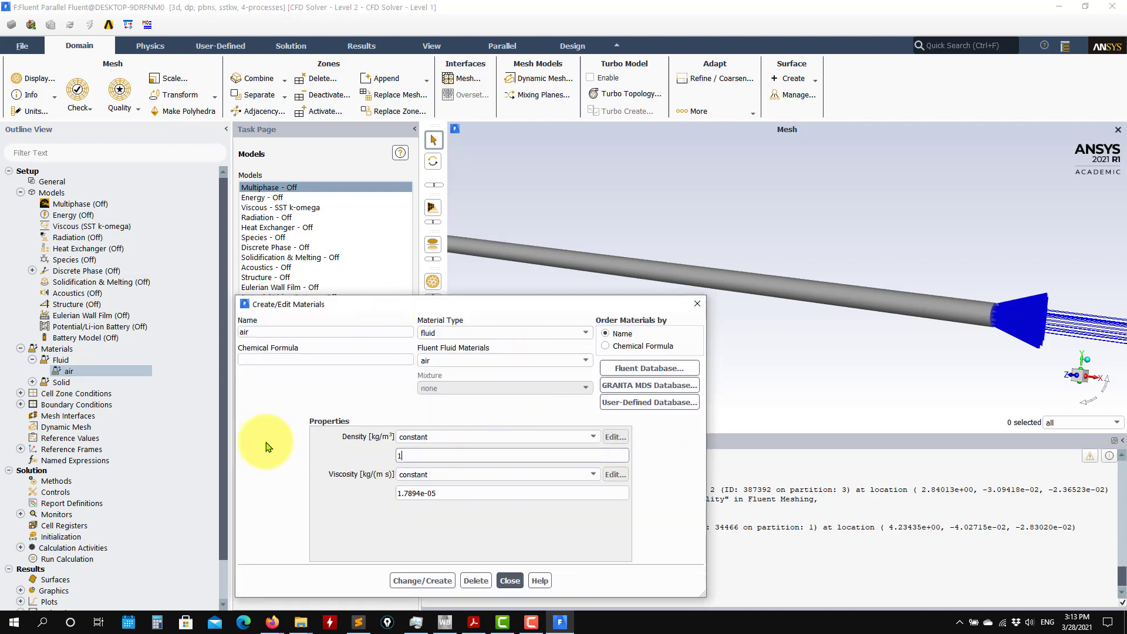
{"action": "left_click_drag", "start_coordinate": [452, 495], "coordinate": [241, 495]}
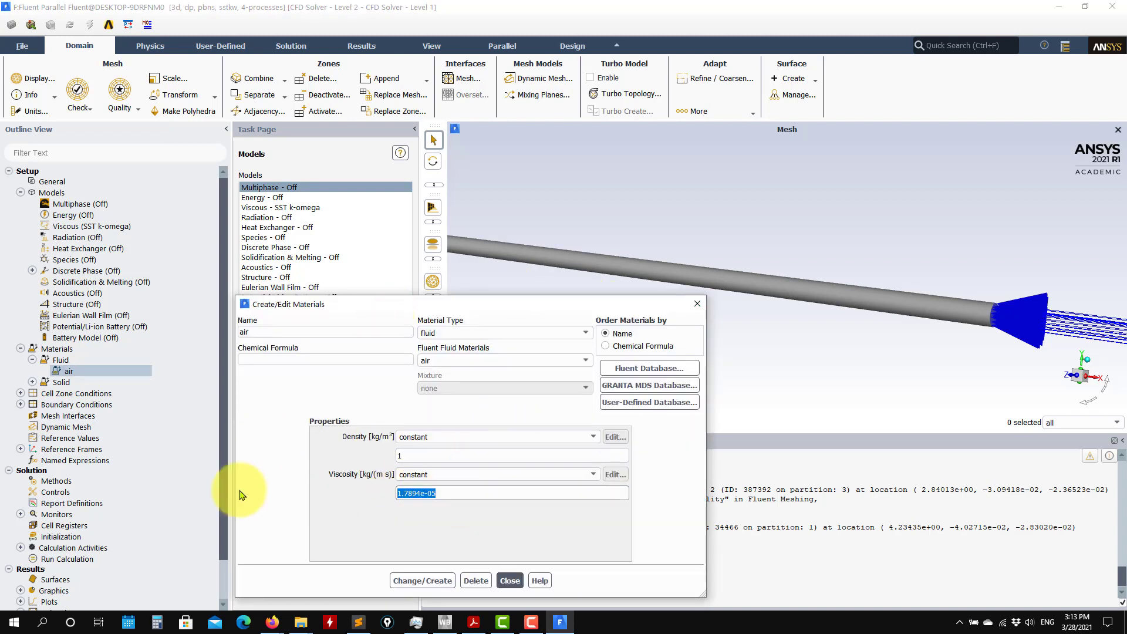
{"action": "type", "text": "1e-06"}
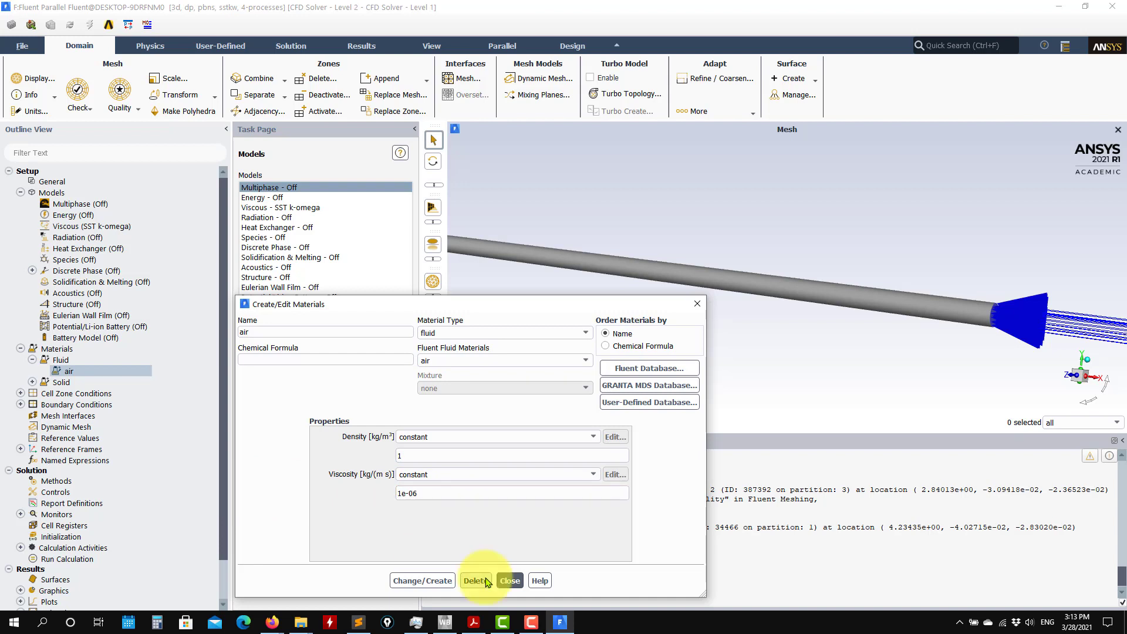
{"action": "left_click", "coordinate": [417, 581]}
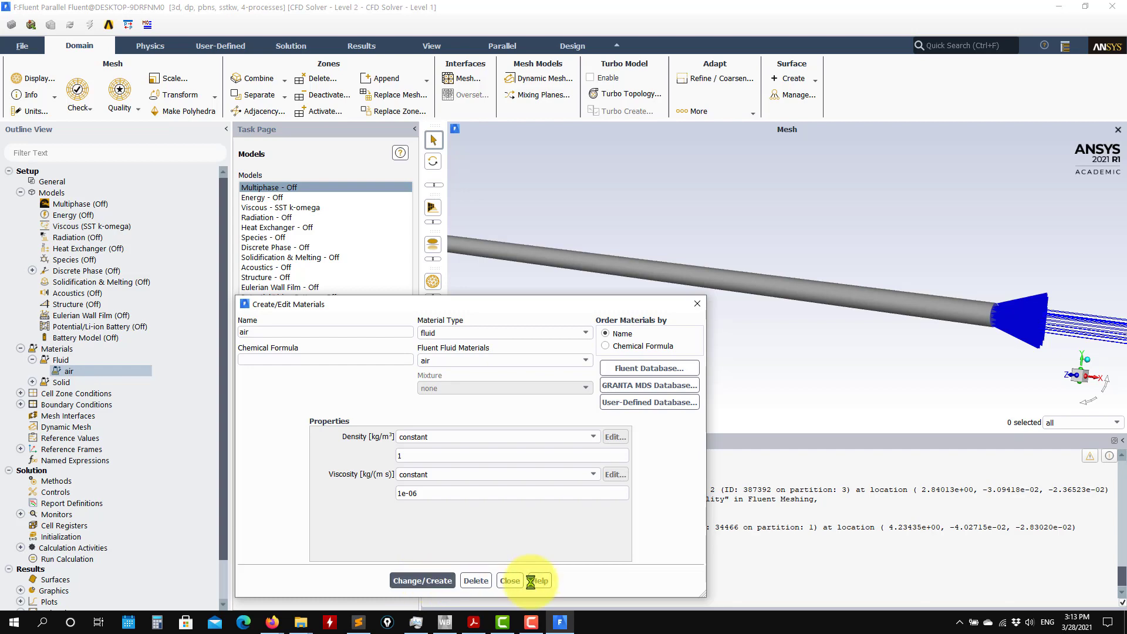
{"action": "left_click", "coordinate": [510, 581]}
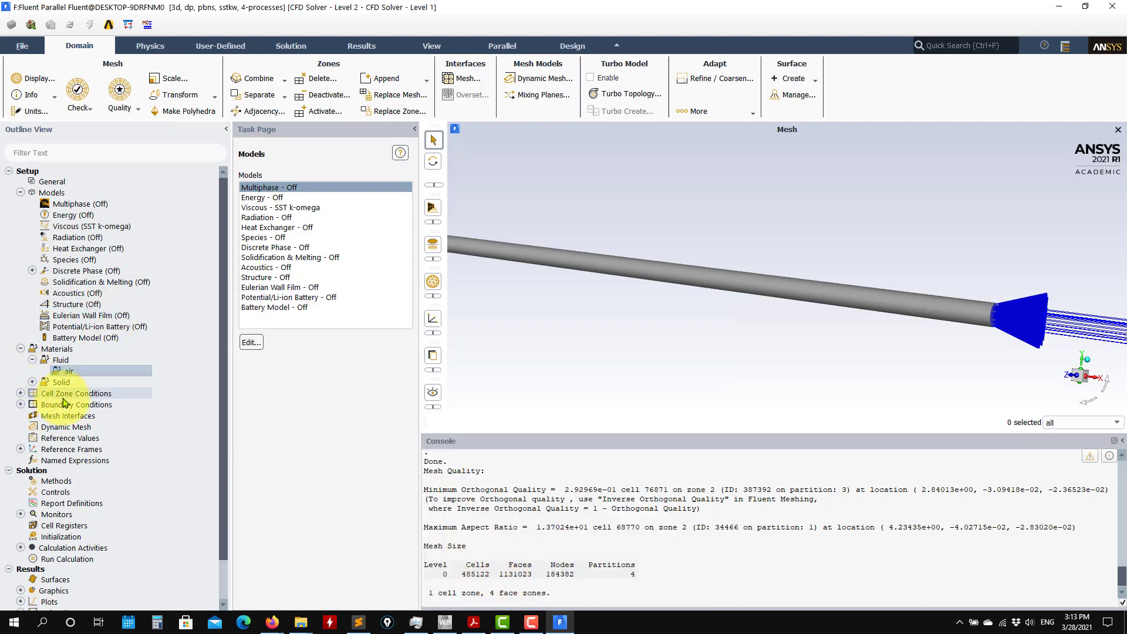
Set the velocity magnitude of the inlet boundary condition to 1 m/s.
{"action": "left_click", "coordinate": [20, 348]}
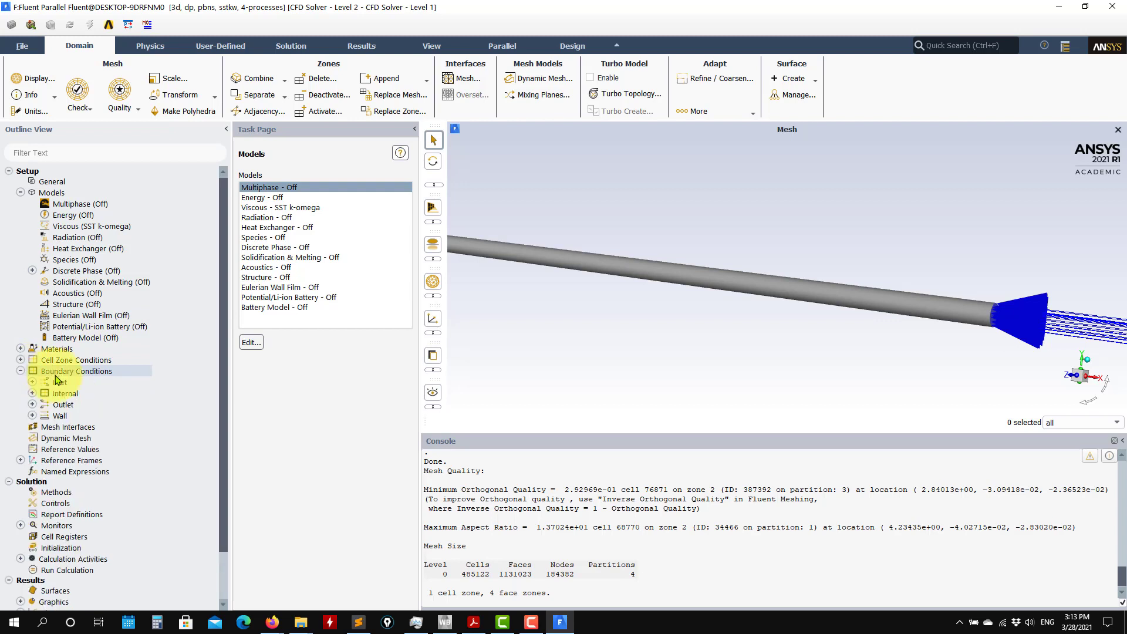
{"action": "left_click", "coordinate": [53, 372]}
{"action": "left_click", "coordinate": [262, 197]}
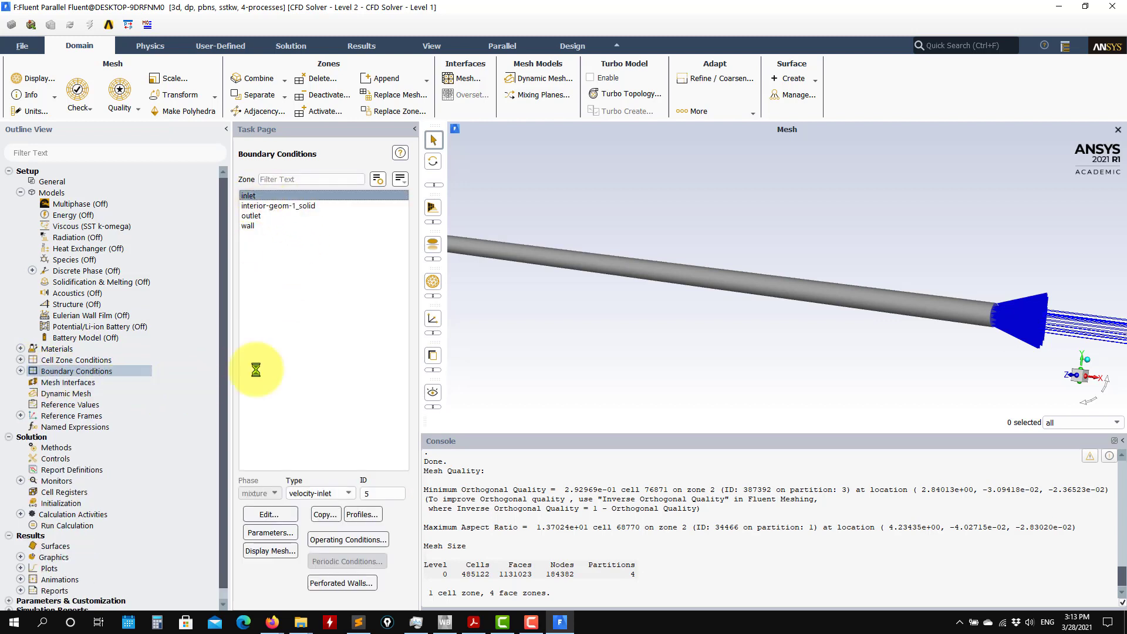
{"action": "left_click", "coordinate": [259, 511]}
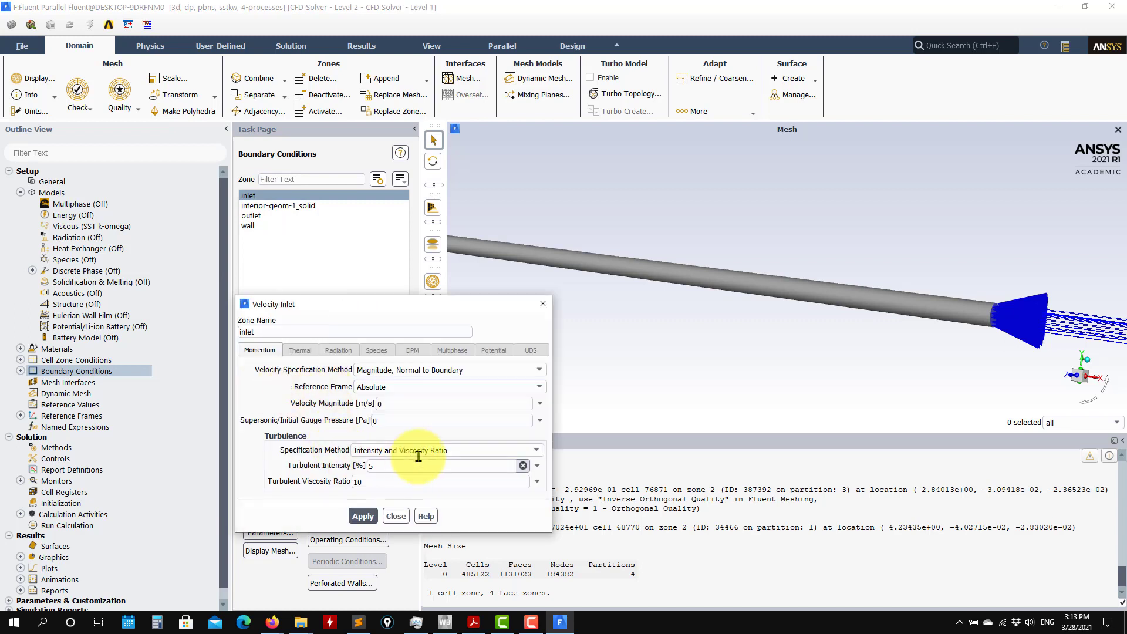
{"action": "double_click", "coordinate": [410, 404]}
{"action": "type", "text": "1"}
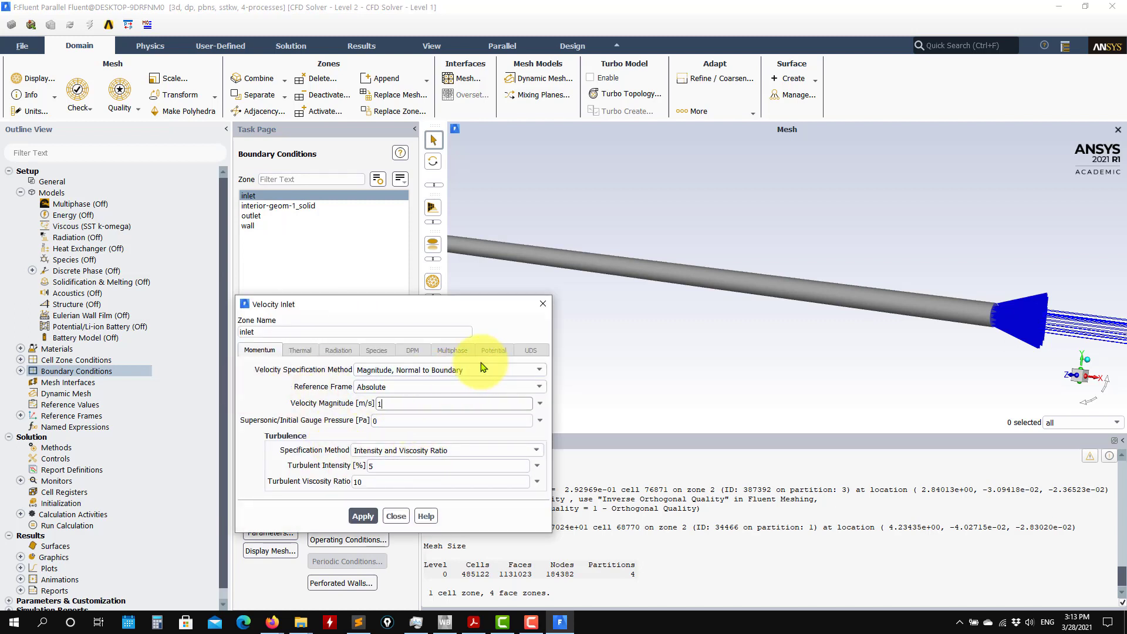
Set the inlet's turbulent intensity to 1 percent and turbulent viscosity ratio to 2, and apply the boundary condition.
{"action": "double_click", "coordinate": [390, 465]}
{"action": "type", "text": "1"}
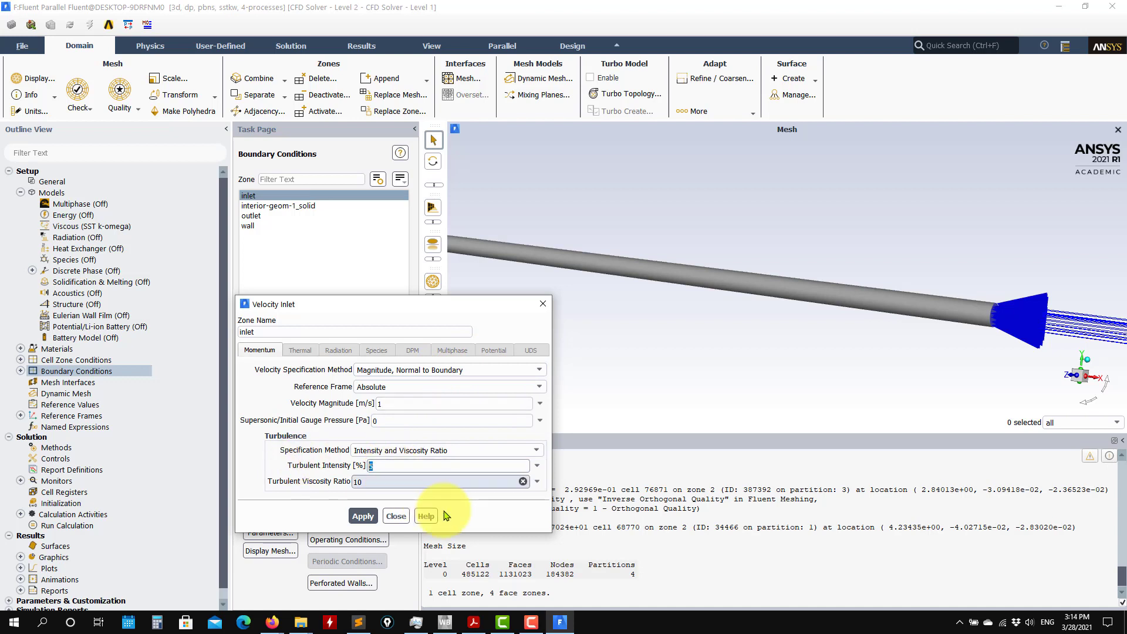
{"action": "double_click", "coordinate": [446, 482]}
{"action": "type", "text": "2"}
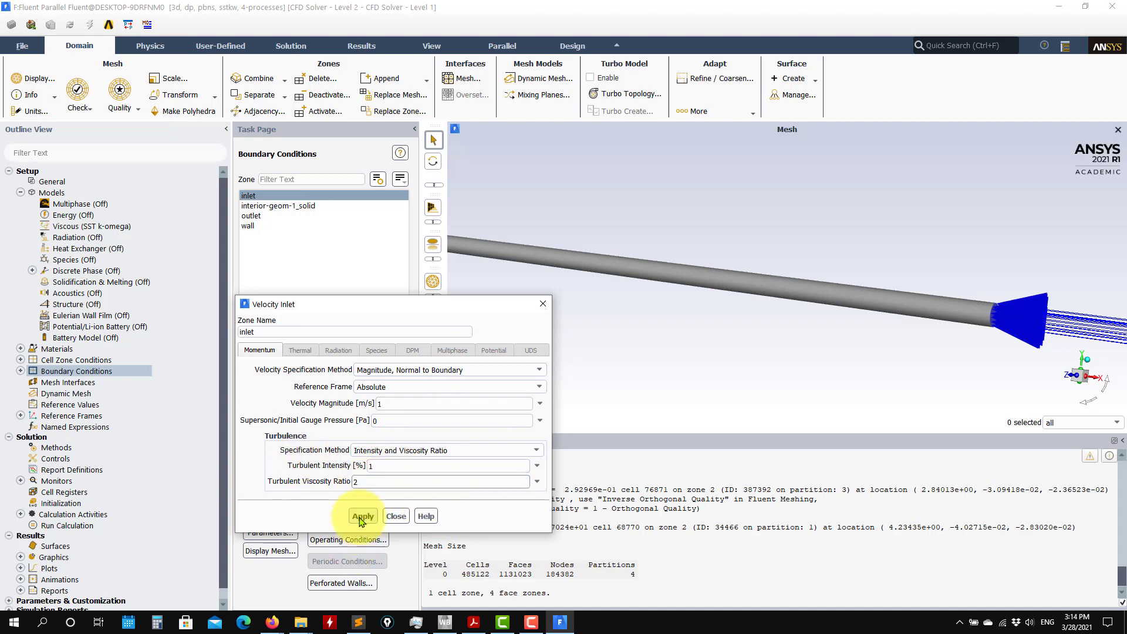
{"action": "left_click", "coordinate": [353, 520]}
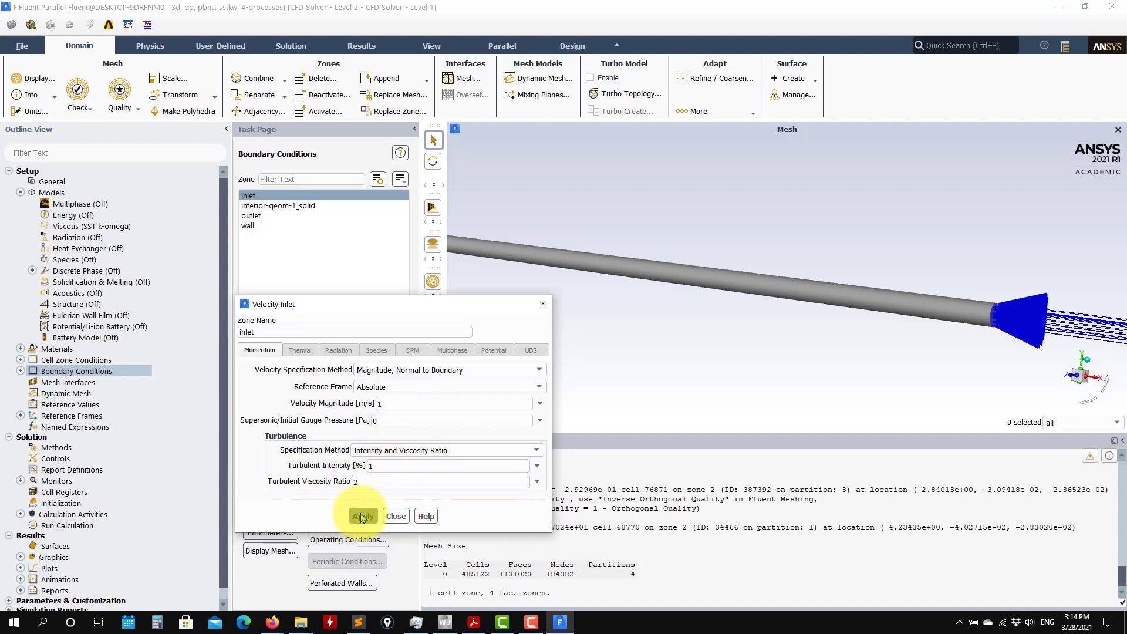
{"action": "left_click", "coordinate": [394, 516]}
Set the pressure outlet's backflow turbulent intensity to 1 percent and backflow turbulent viscosity ratio to 2, and apply them.
{"action": "left_click", "coordinate": [253, 226]}
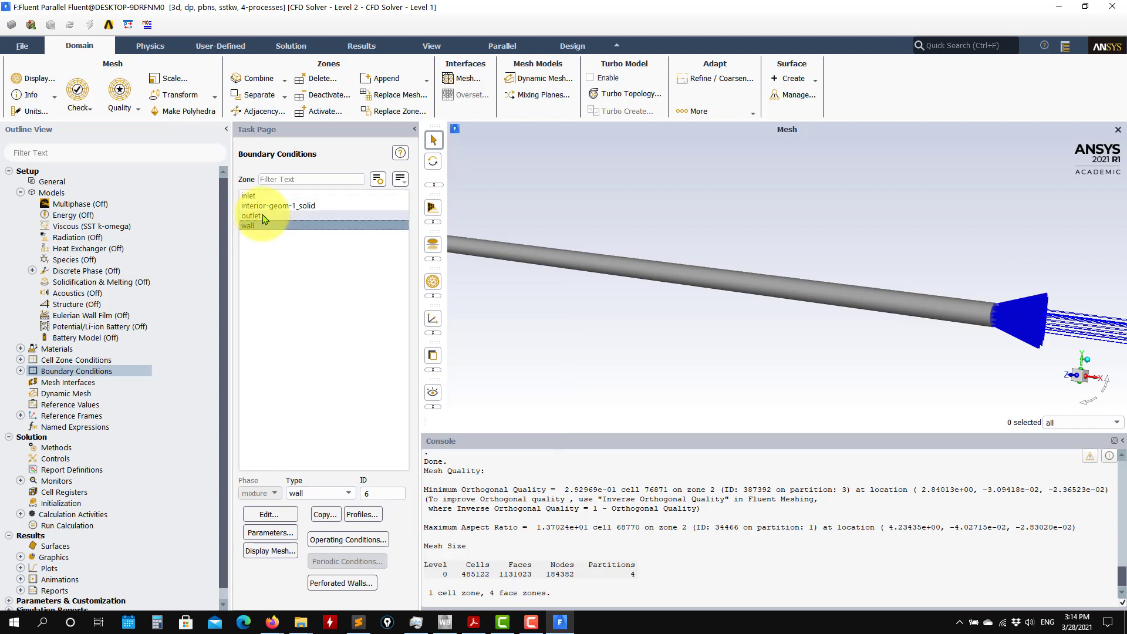
{"action": "left_click", "coordinate": [260, 217]}
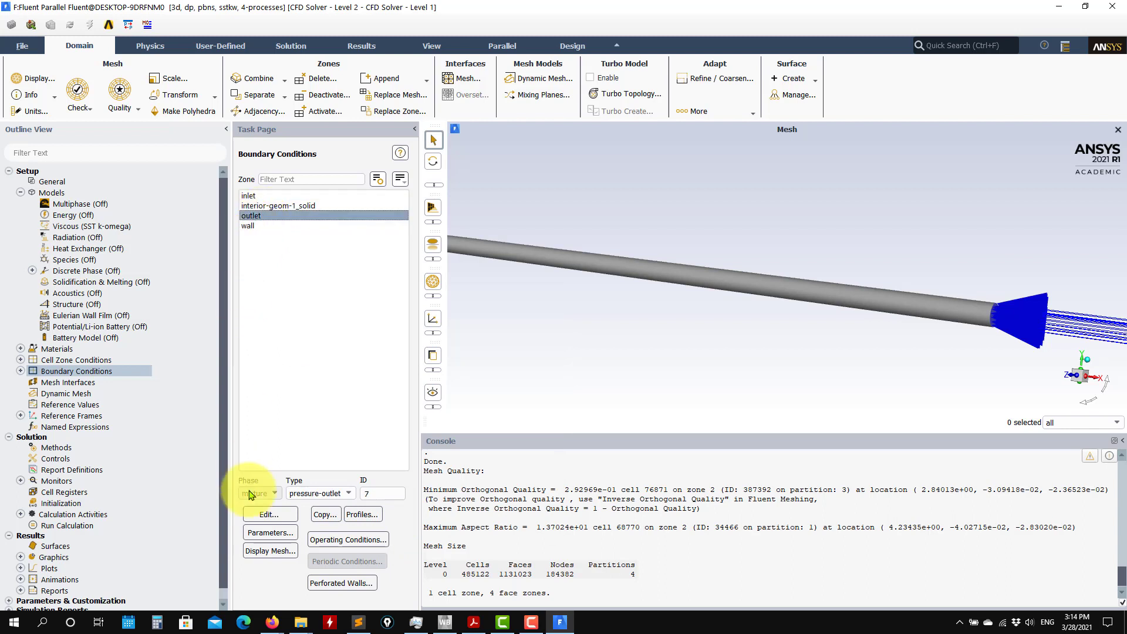
{"action": "left_click", "coordinate": [278, 516]}
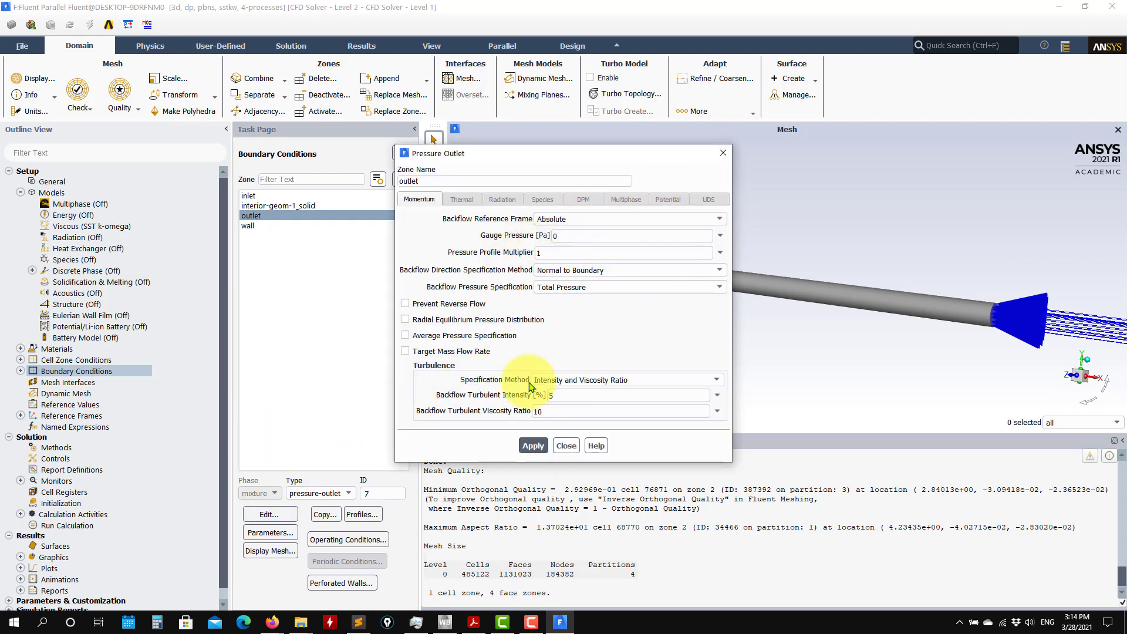
{"action": "type", "text": "1"}
{"action": "left_click_drag", "start_coordinate": [586, 395], "coordinate": [463, 413]}
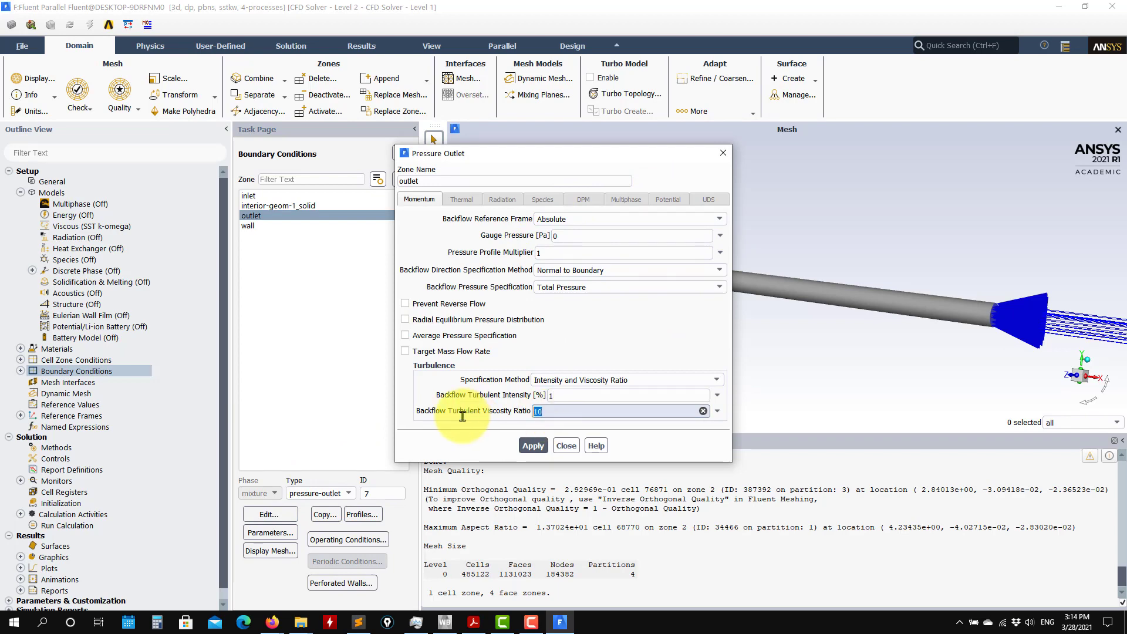
{"action": "type", "text": "2"}
{"action": "left_click", "coordinate": [534, 452]}
{"action": "left_click", "coordinate": [566, 446]}
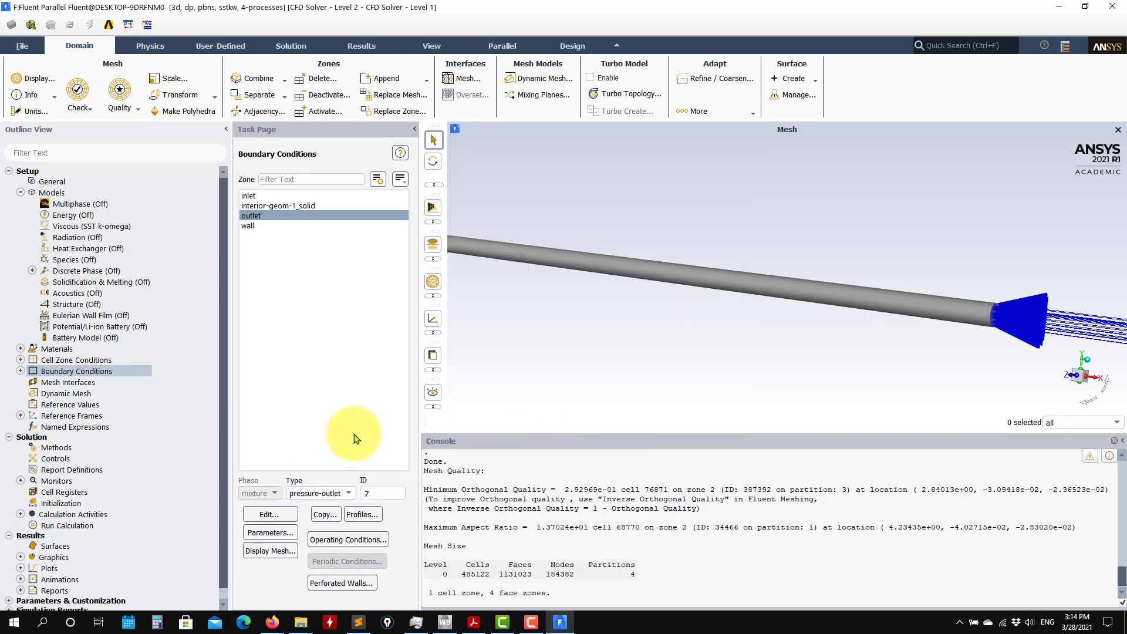
{"action": "double_click", "coordinate": [78, 382]}
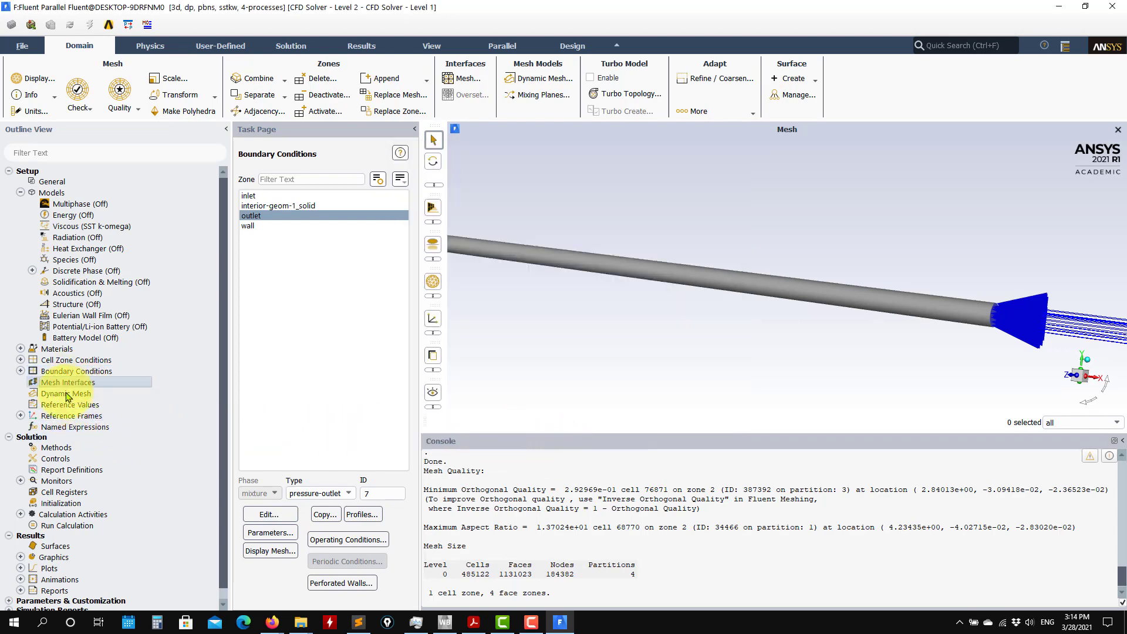
{"action": "left_click", "coordinate": [67, 394]}
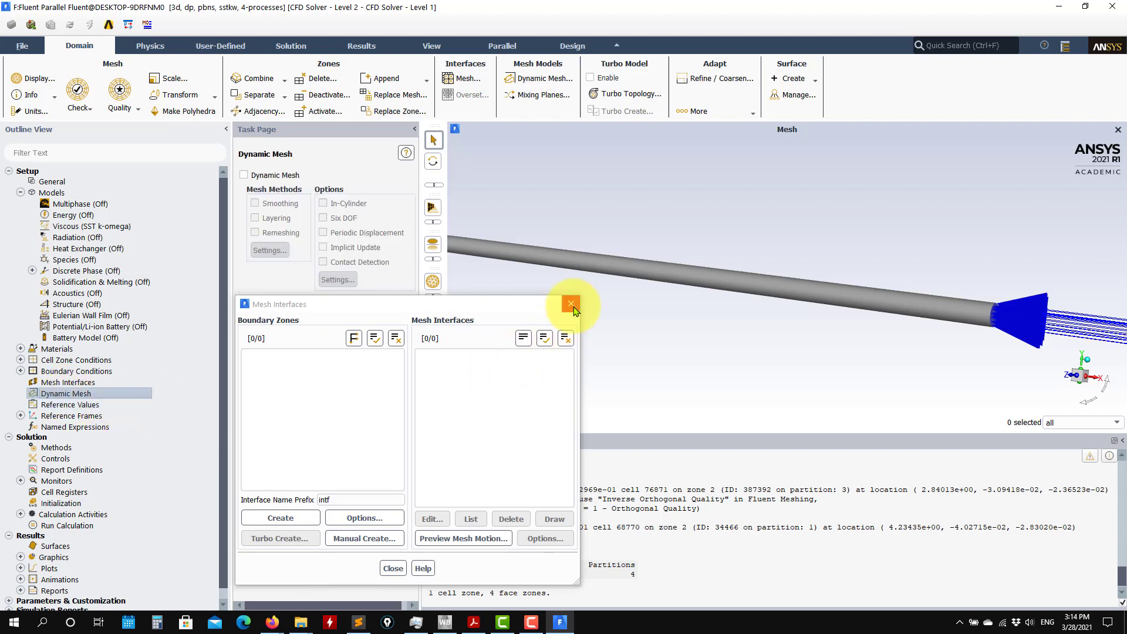
{"action": "left_click", "coordinate": [571, 303]}
Compute the reference values from the inlet zone.
{"action": "left_click", "coordinate": [65, 404]}
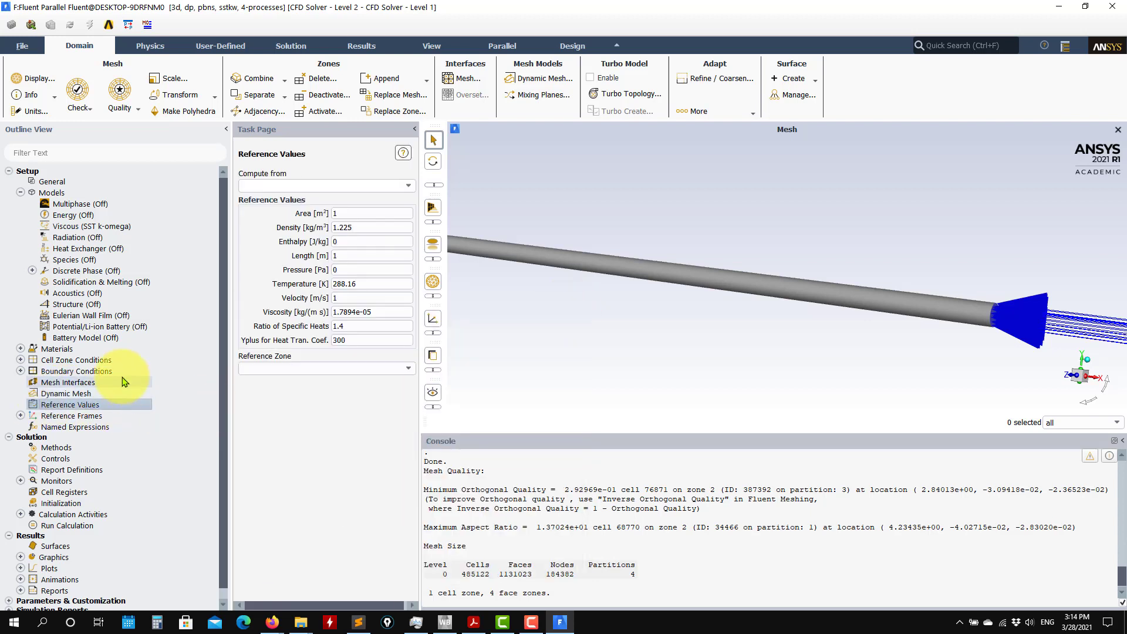
{"action": "left_click", "coordinate": [415, 189]}
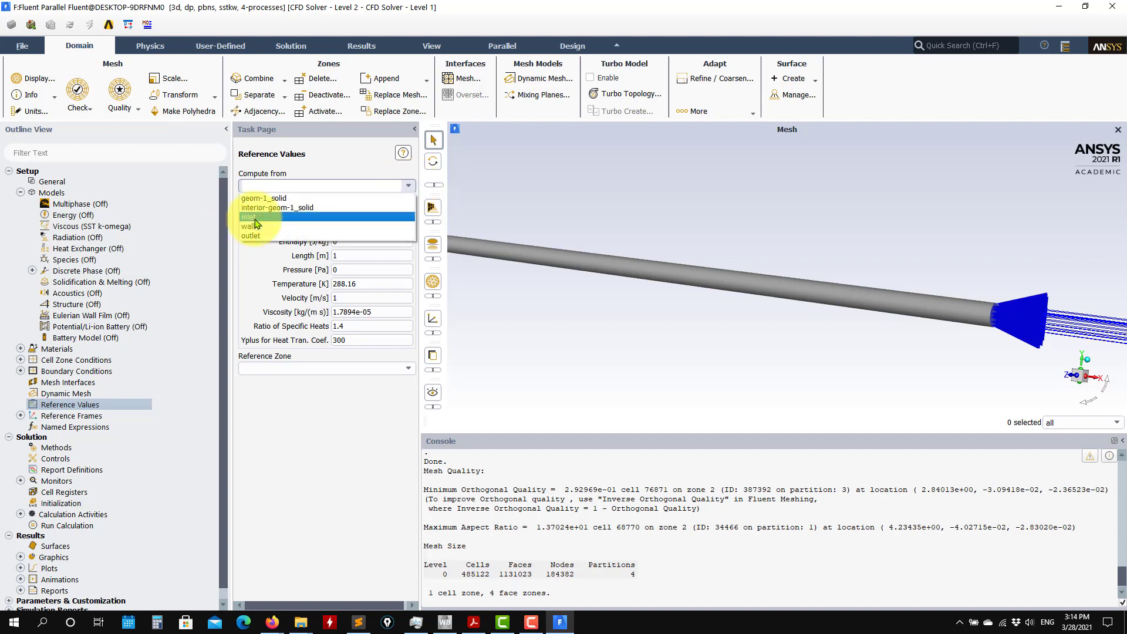
{"action": "left_click", "coordinate": [252, 222]}
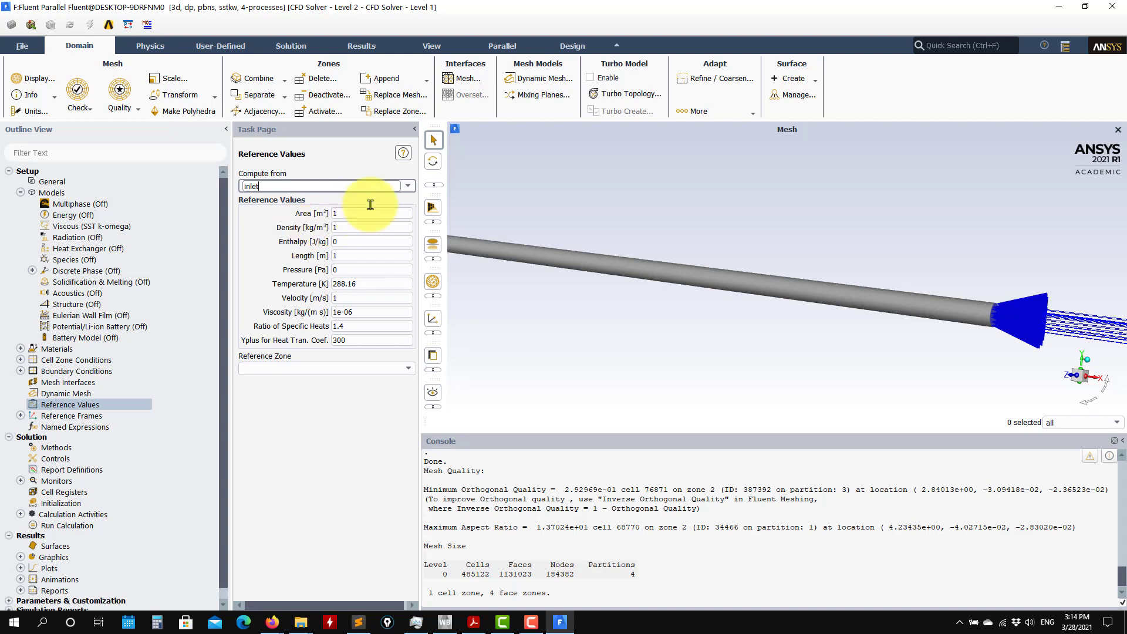
{"action": "left_click", "coordinate": [333, 212]}
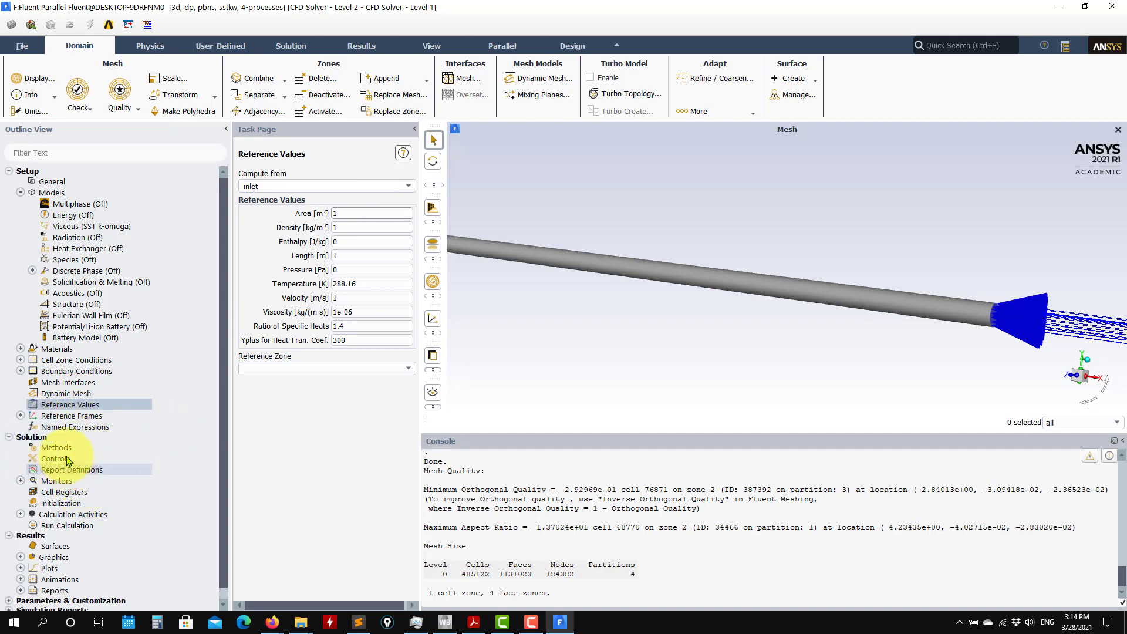
Save the project with the current simulation setup.
{"action": "left_click", "coordinate": [55, 449]}
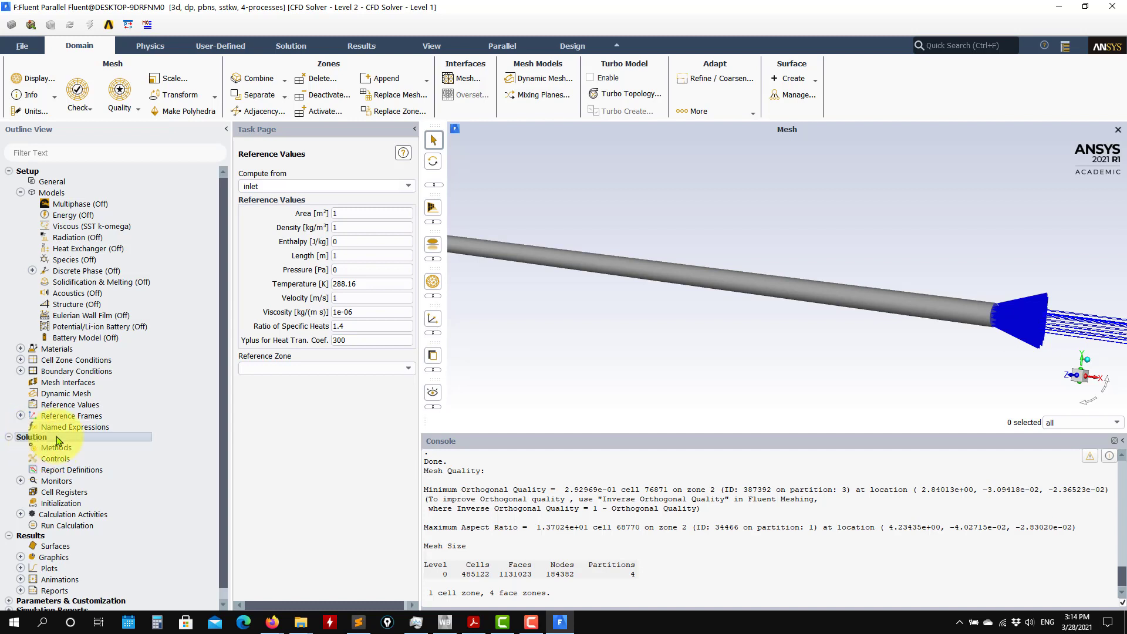
{"action": "left_click", "coordinate": [19, 47]}
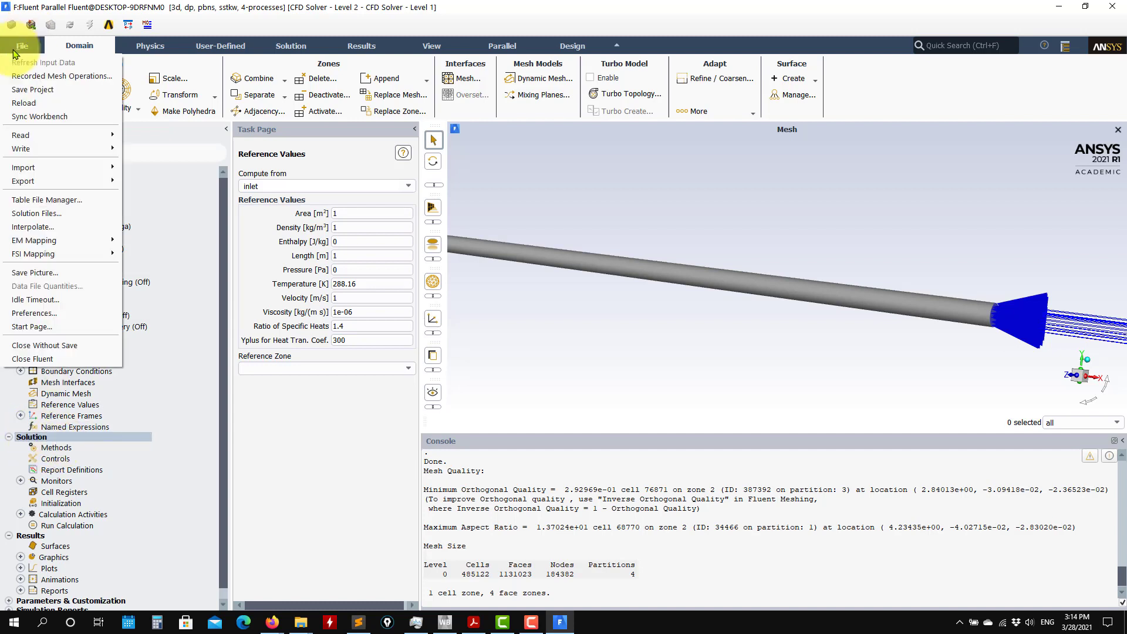
{"action": "left_click", "coordinate": [54, 91]}
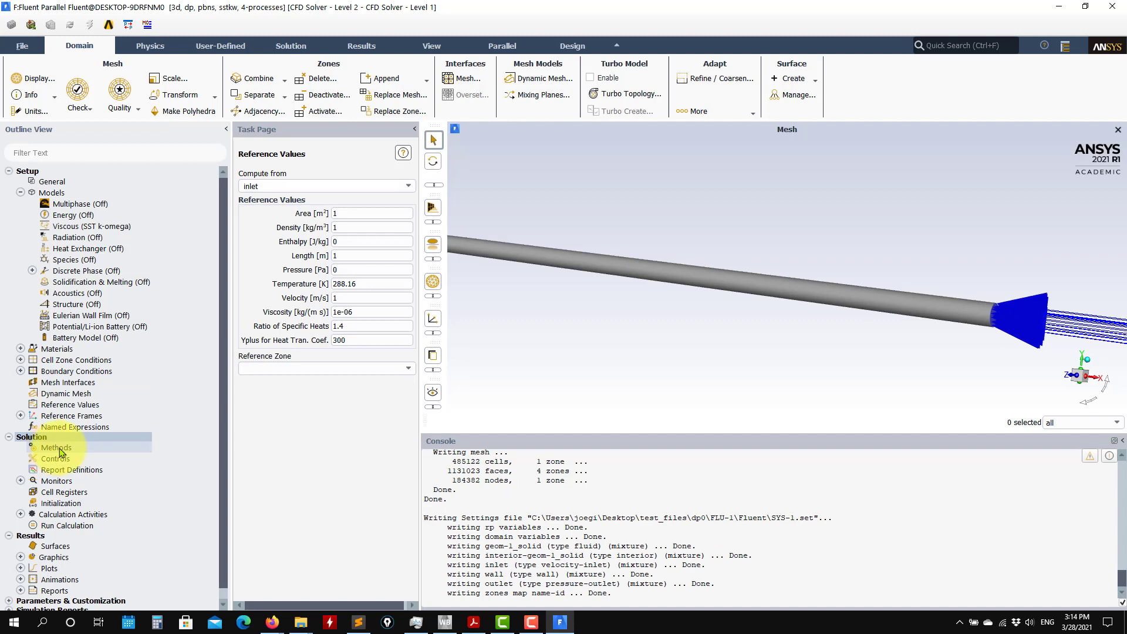
Open the solution methods and keep Coupled as the pressure-velocity coupling scheme.
{"action": "left_click", "coordinate": [60, 449]}
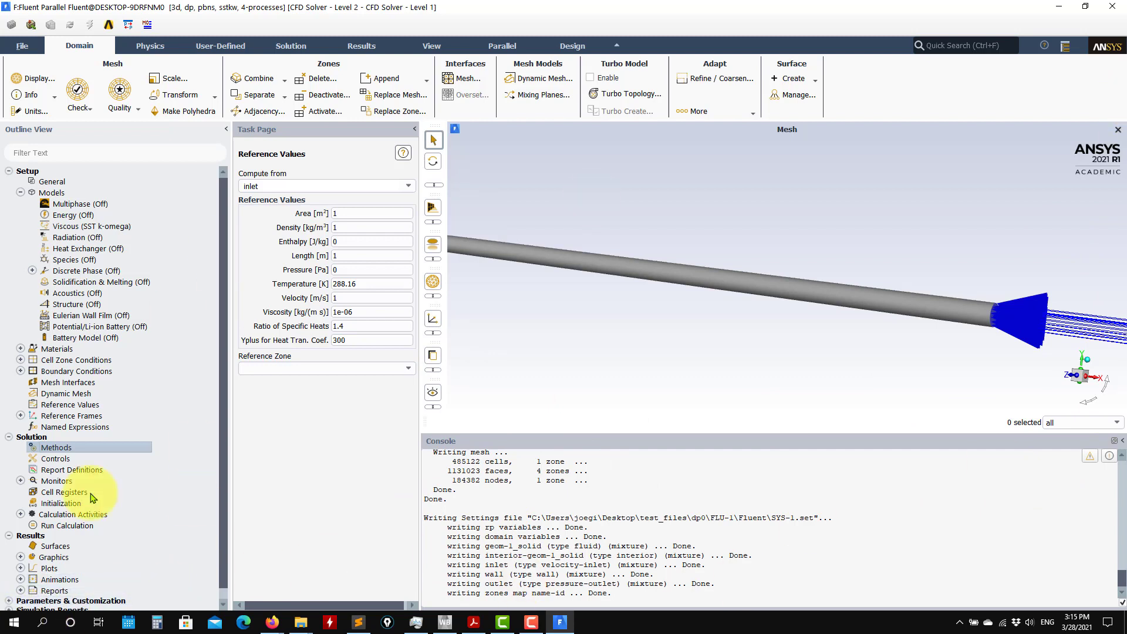
{"action": "left_click", "coordinate": [25, 447]}
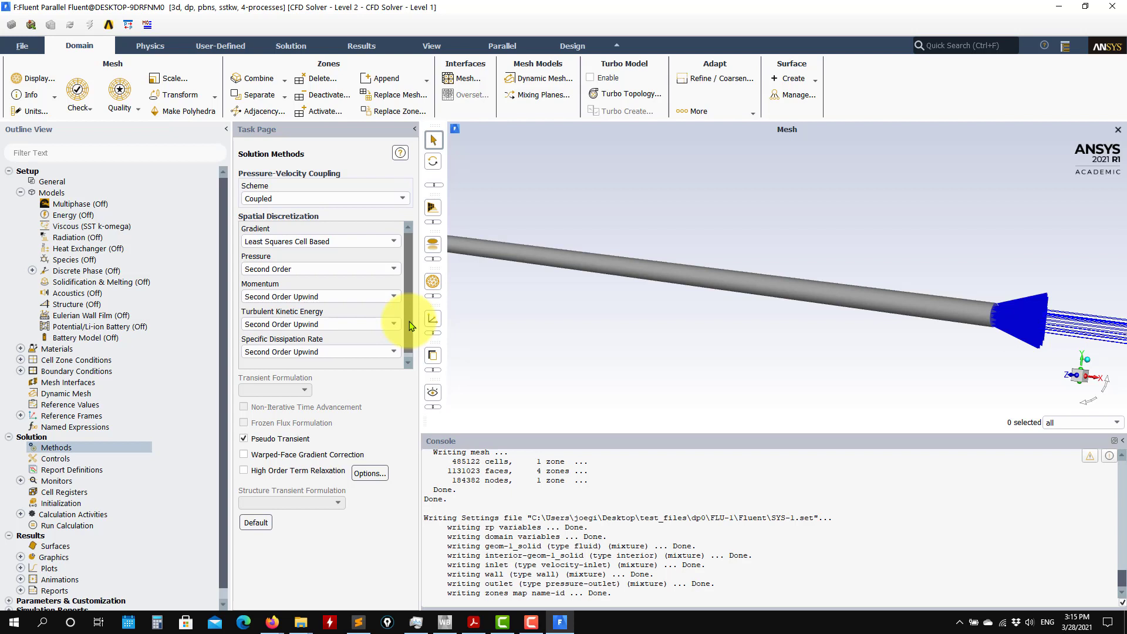
{"action": "left_click", "coordinate": [402, 198]}
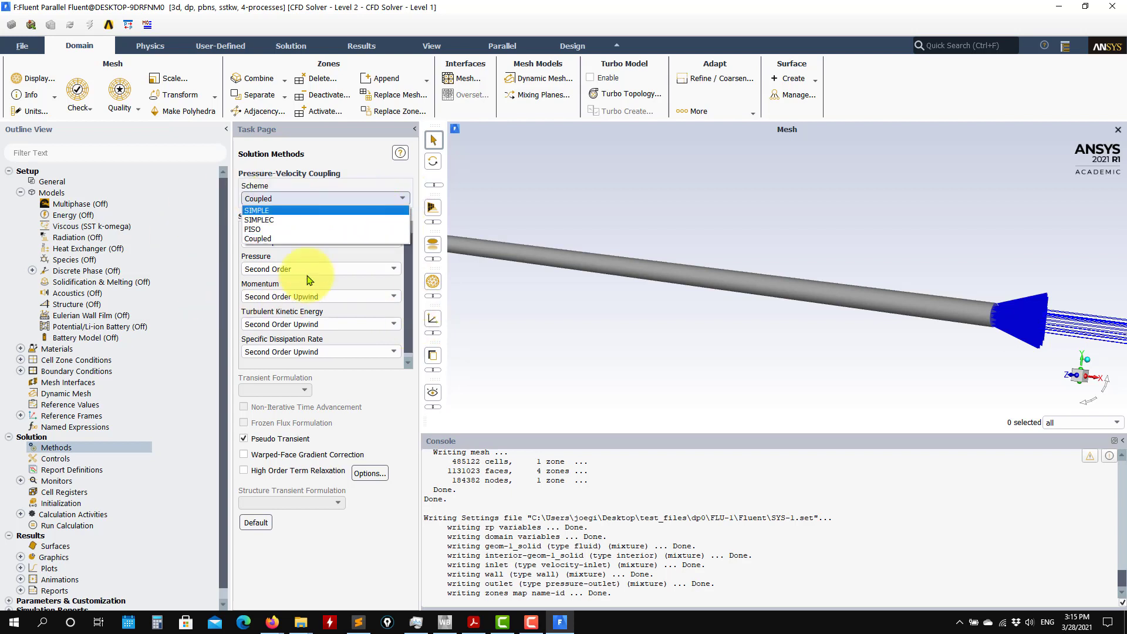
{"action": "left_click", "coordinate": [253, 238]}
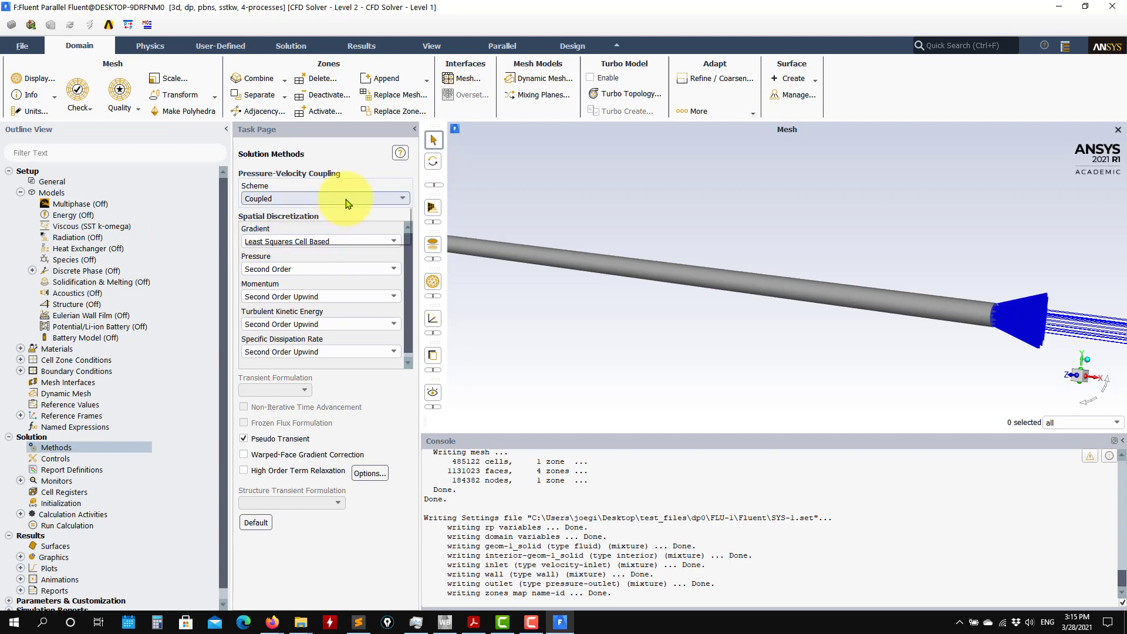
Try the SIMPLE pressure-velocity coupling scheme and set the scheme back to Coupled.
{"action": "left_click", "coordinate": [352, 199]}
{"action": "left_click", "coordinate": [261, 211]}
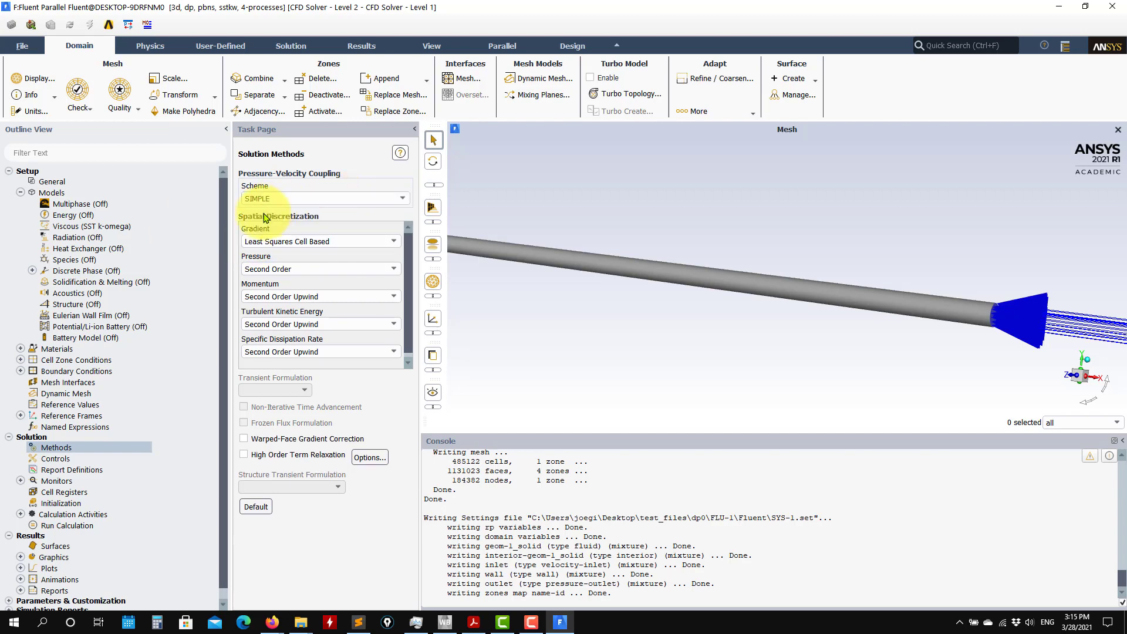
{"action": "left_click", "coordinate": [337, 198]}
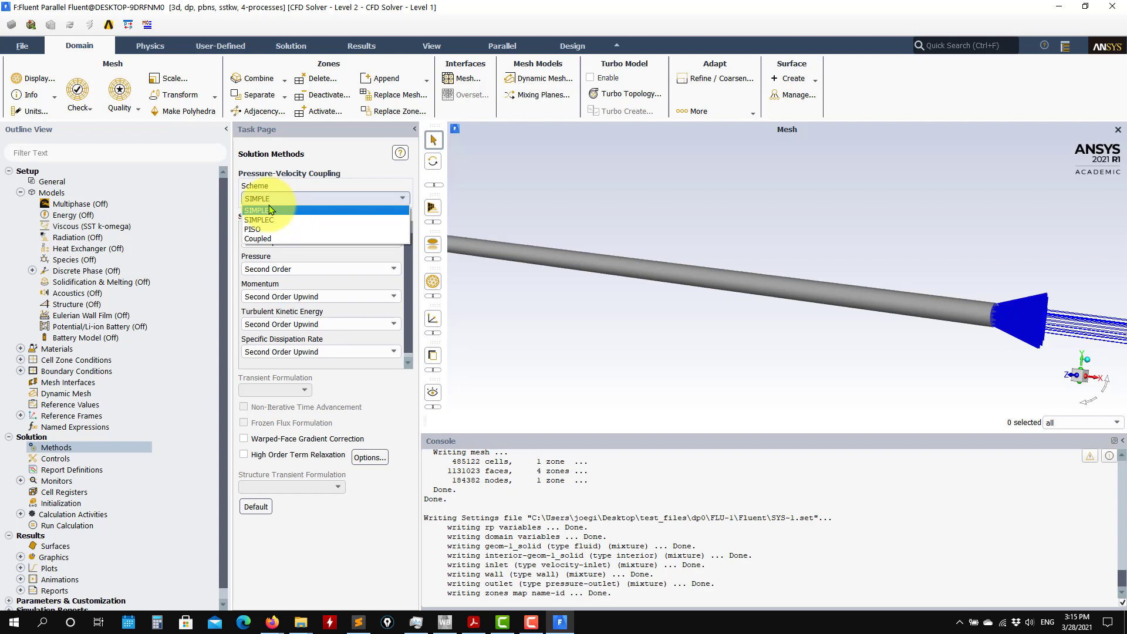
{"action": "left_click", "coordinate": [279, 239]}
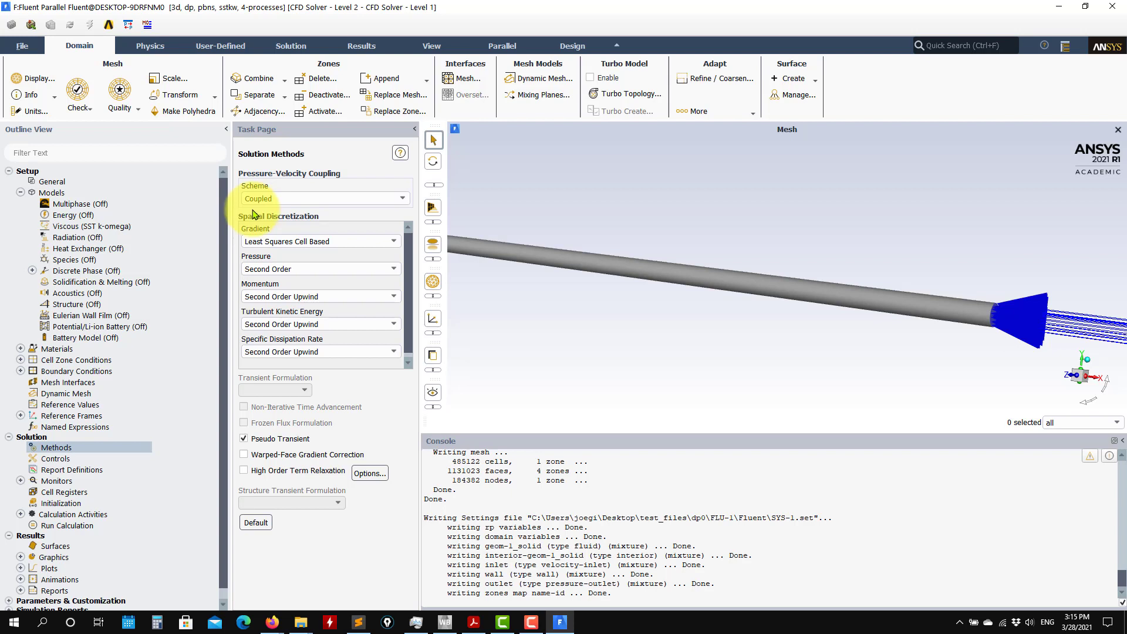
{"action": "left_click", "coordinate": [329, 198]}
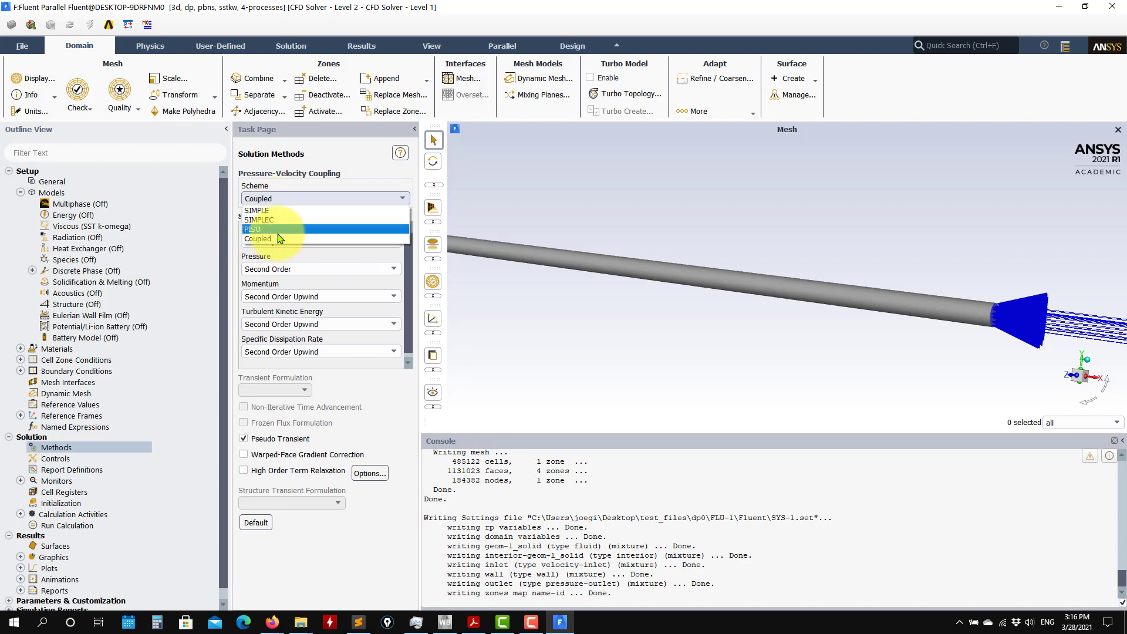
{"action": "left_click", "coordinate": [256, 239]}
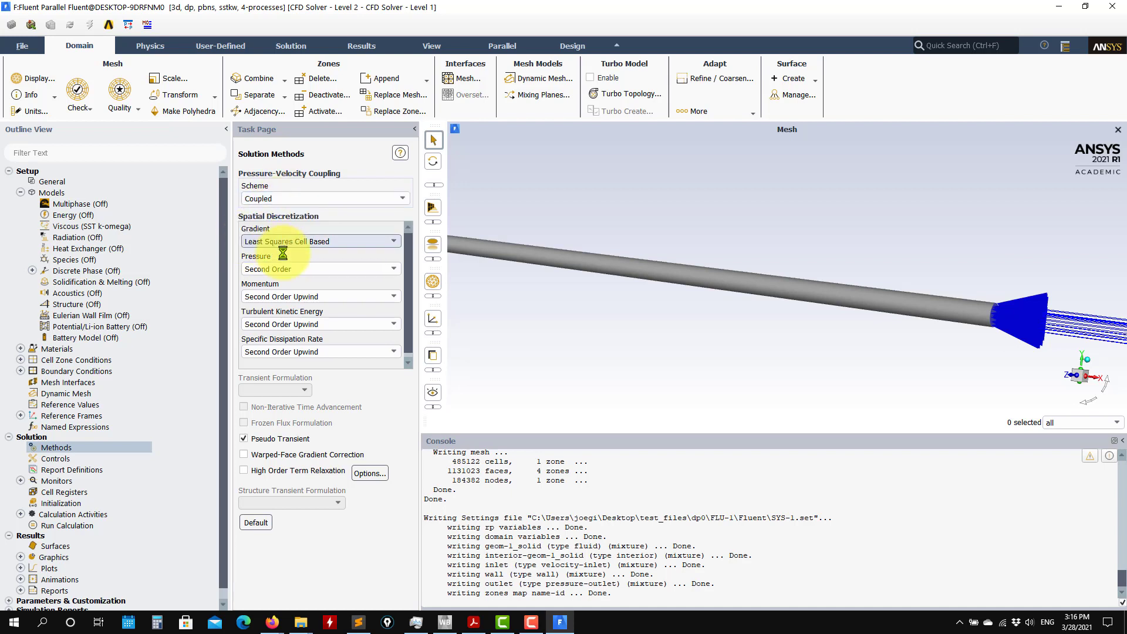
Switch to Task Manager to check the computer's memory usage, and minimize it to return to Fluent.
{"action": "right_click", "coordinate": [1083, 623]}
{"action": "left_click", "coordinate": [1015, 567]}
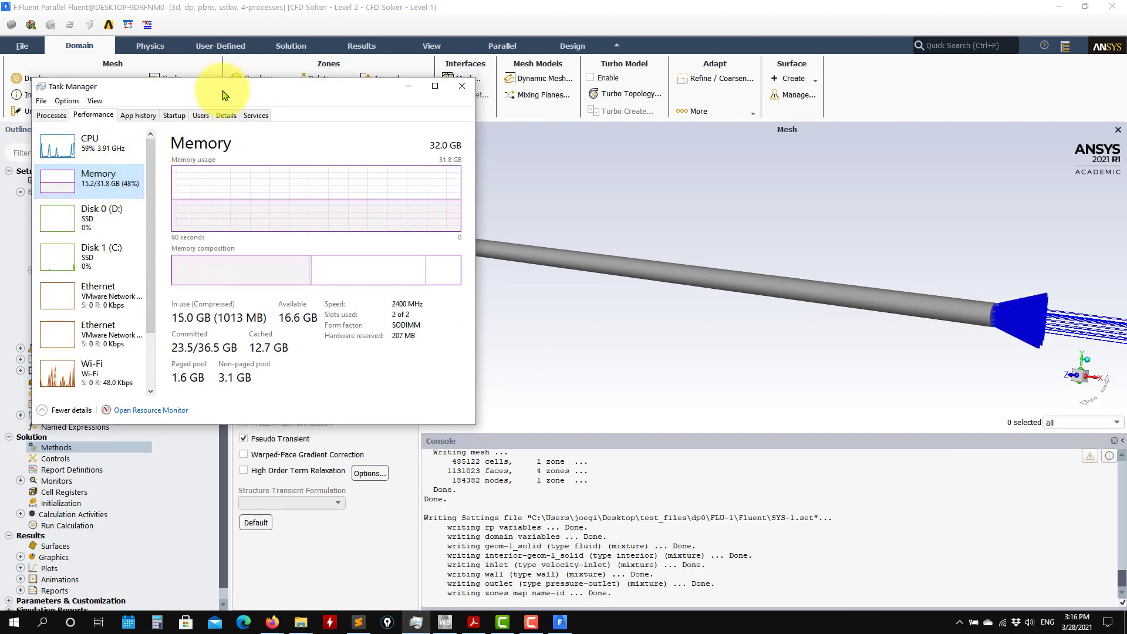
{"action": "left_click_drag", "start_coordinate": [235, 82], "coordinate": [704, 259]}
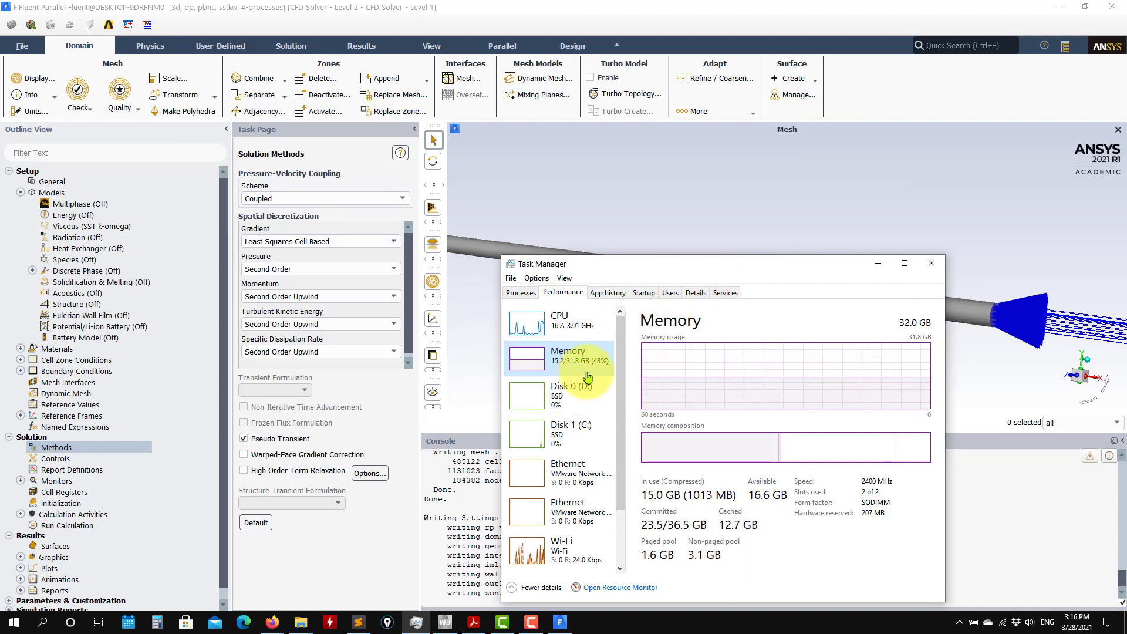
{"action": "left_click", "coordinate": [877, 263]}
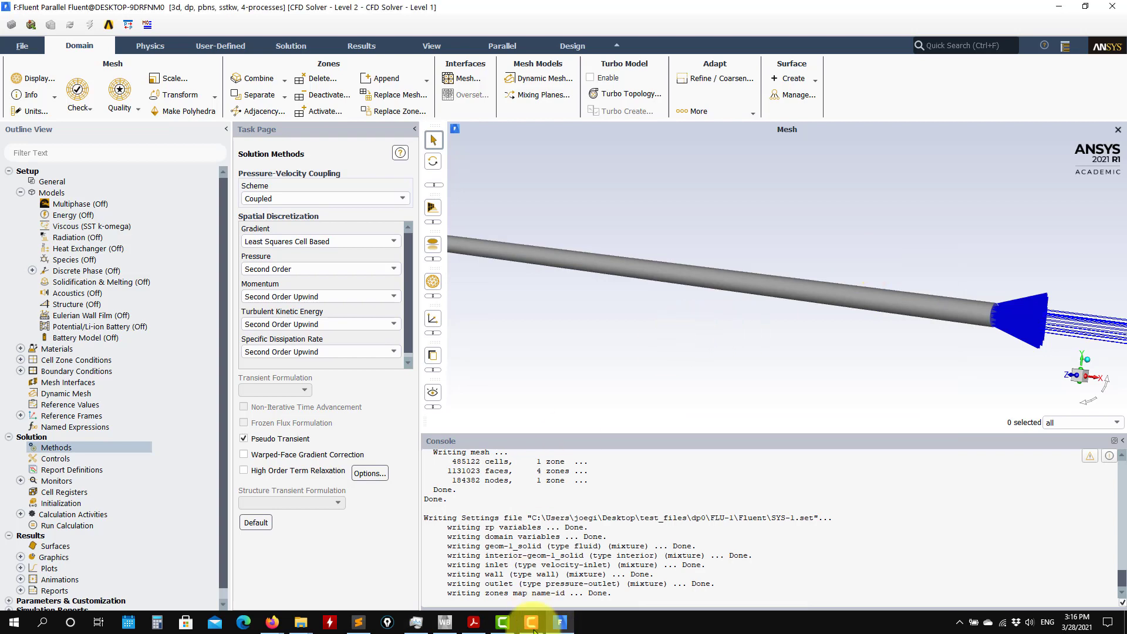
{"action": "left_click", "coordinate": [416, 624]}
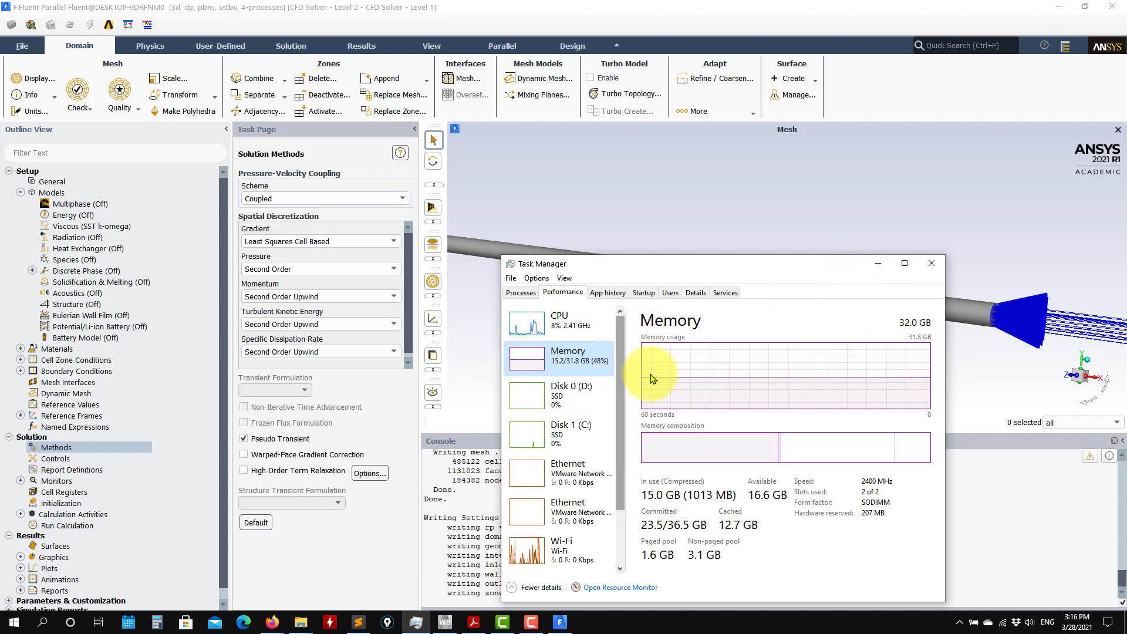
{"action": "left_click", "coordinate": [879, 261]}
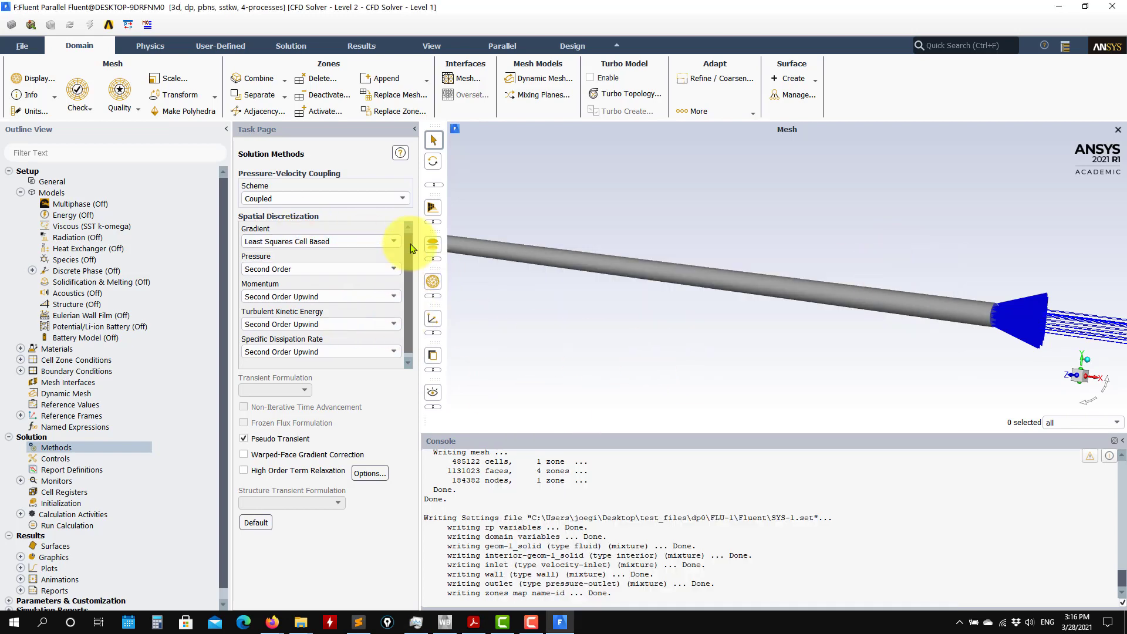
Review the spatial discretization schemes and the pseudo transient explicit relaxation factors in the solution controls.
{"action": "left_click_drag", "start_coordinate": [405, 239], "coordinate": [389, 192]}
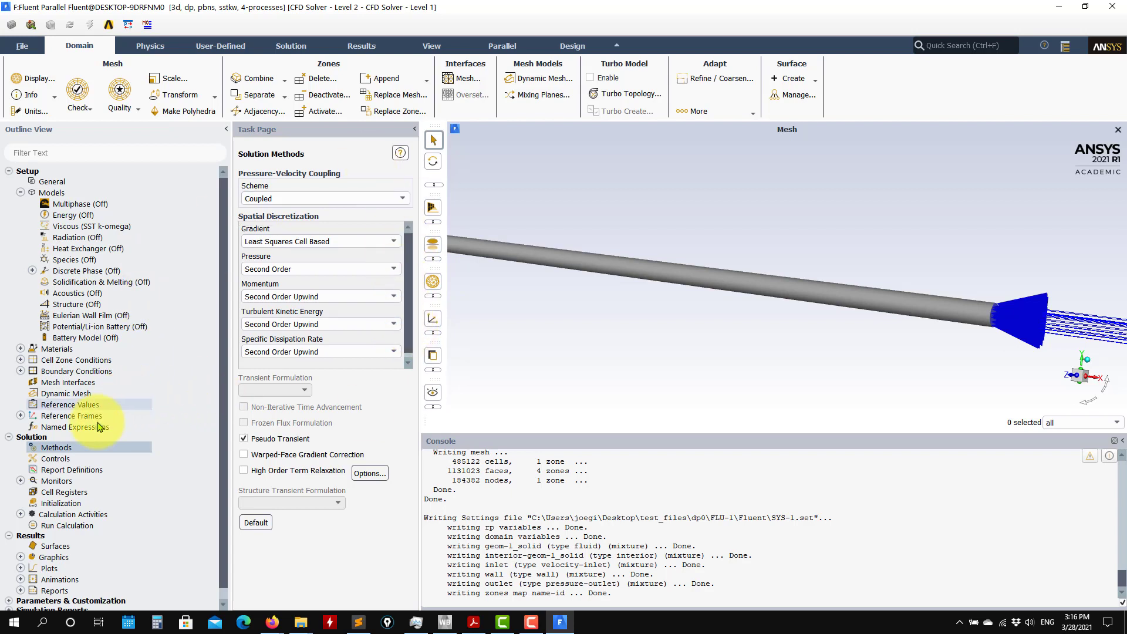
{"action": "left_click", "coordinate": [59, 459]}
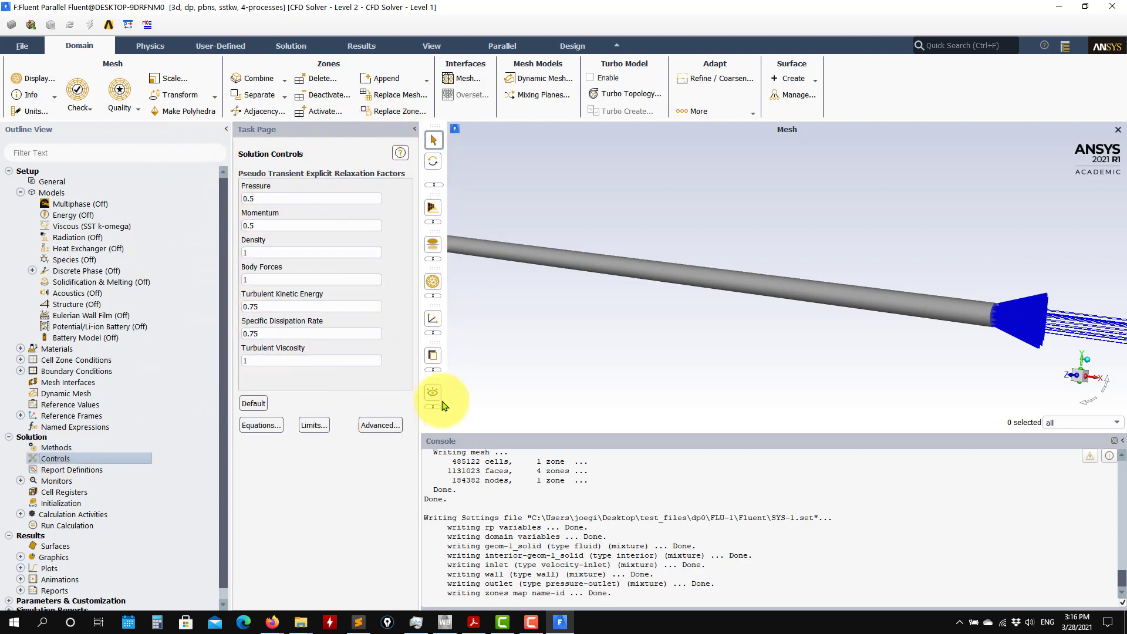
{"action": "left_click", "coordinate": [89, 471]}
{"action": "double_click", "coordinate": [88, 471]}
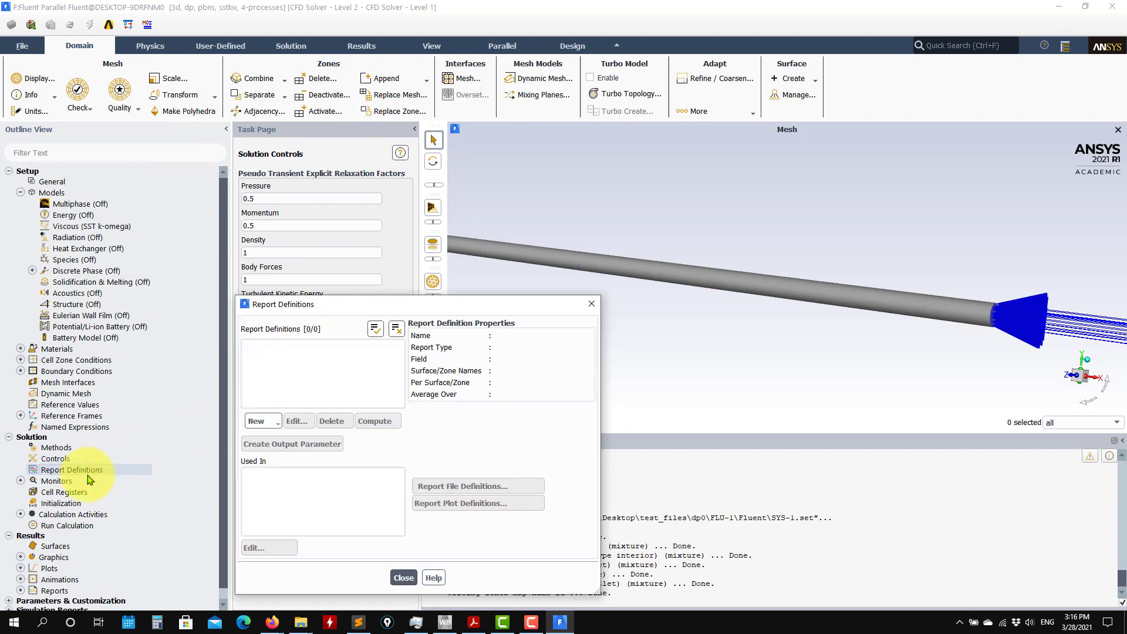
{"action": "left_click", "coordinate": [403, 578]}
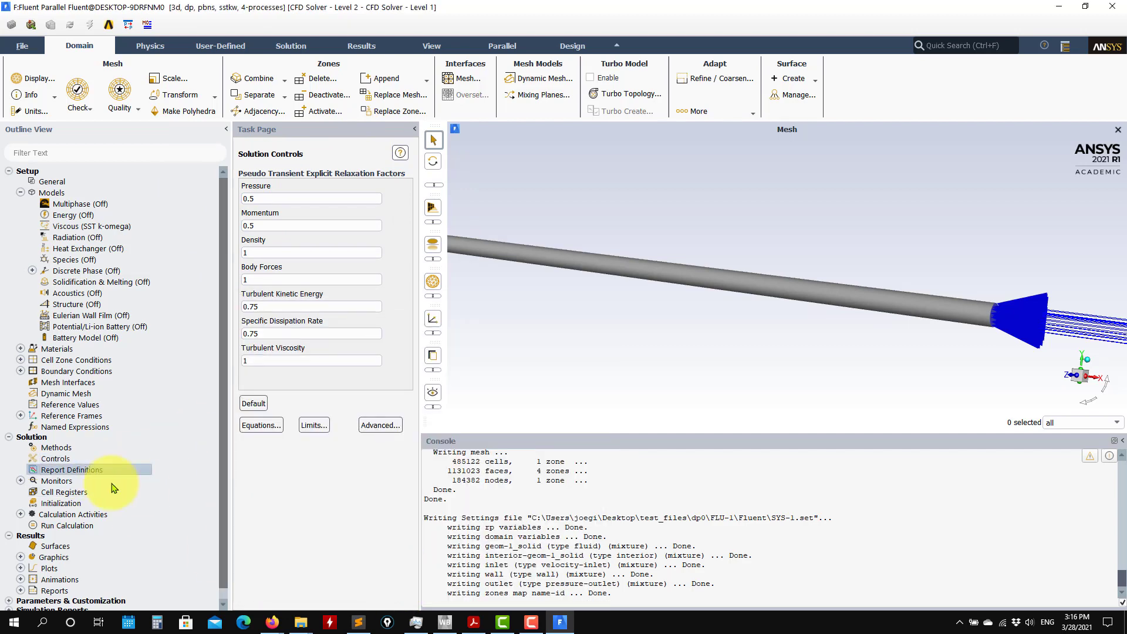
Start a new mass flow rate flux report definition and select the inlet and outlet boundaries.
{"action": "right_click", "coordinate": [66, 474]}
{"action": "mouse_move", "coordinate": [110, 543]}
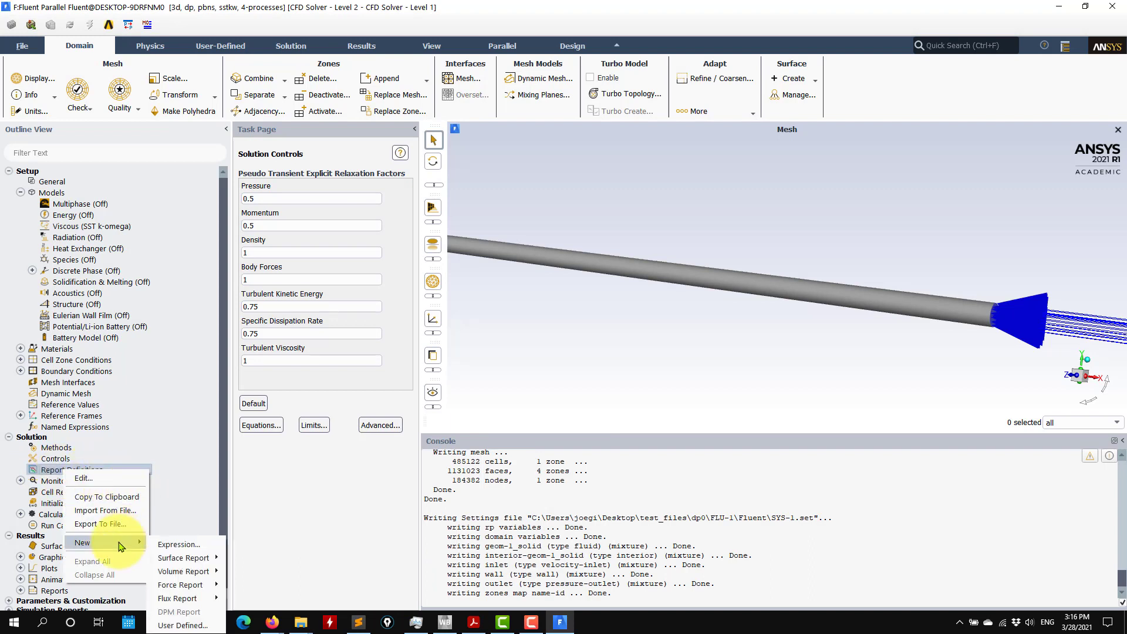
{"action": "mouse_move", "coordinate": [181, 598]}
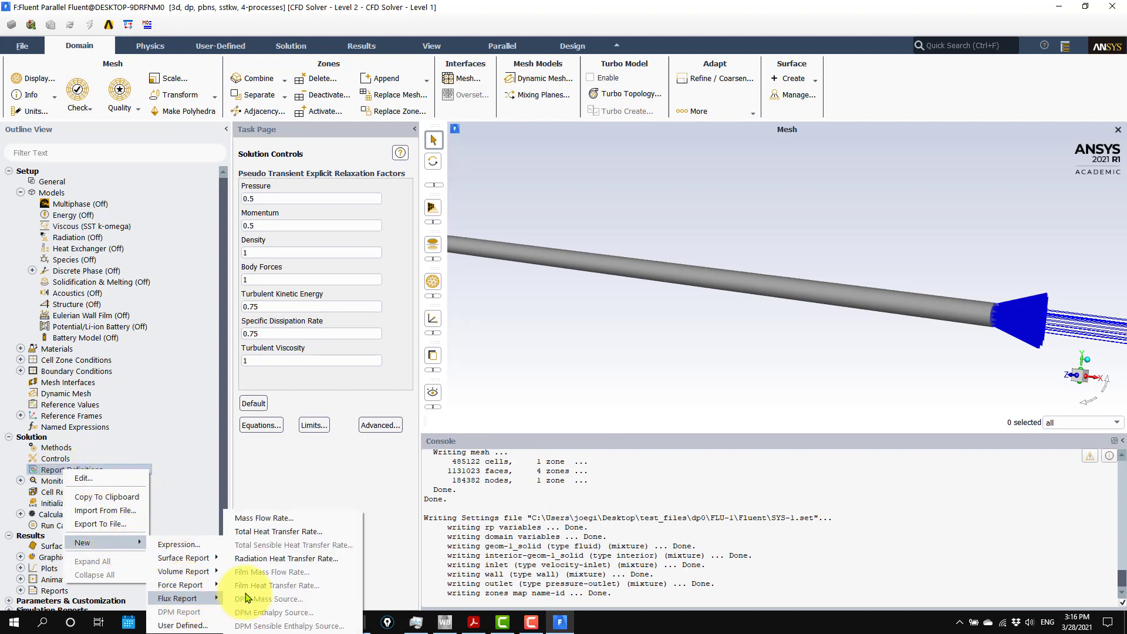
{"action": "left_click", "coordinate": [301, 522]}
{"action": "left_click", "coordinate": [531, 163]}
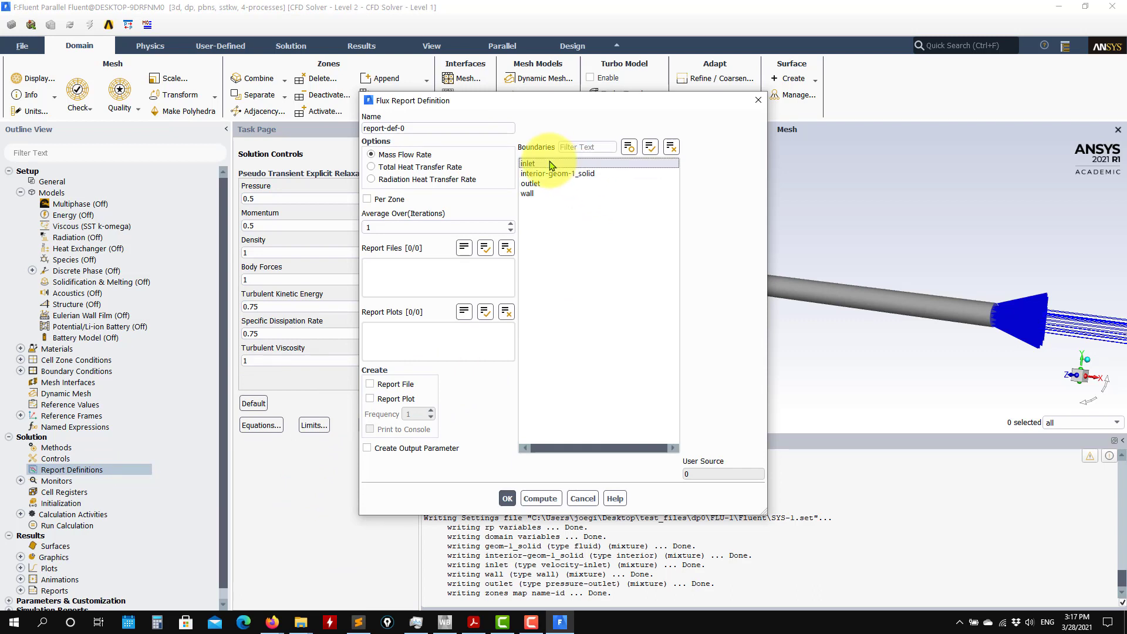
{"action": "left_click", "coordinate": [534, 184]}
Name the flux report imbalance, enable its report plot, and create the definition.
{"action": "triple_click", "coordinate": [418, 129]}
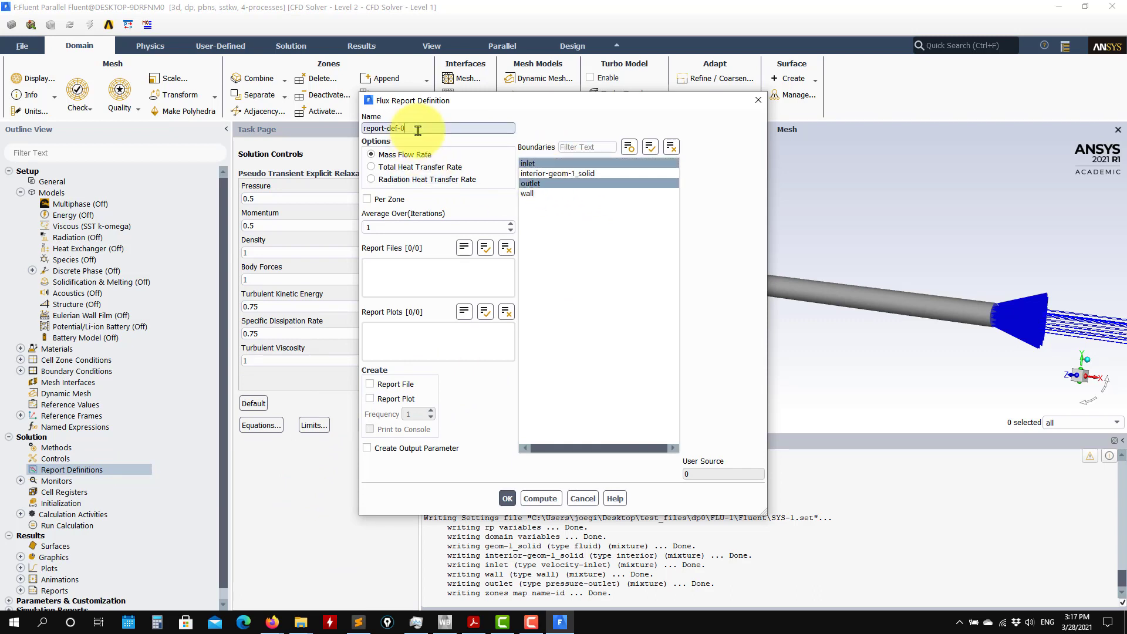
{"action": "left_click", "coordinate": [436, 130]}
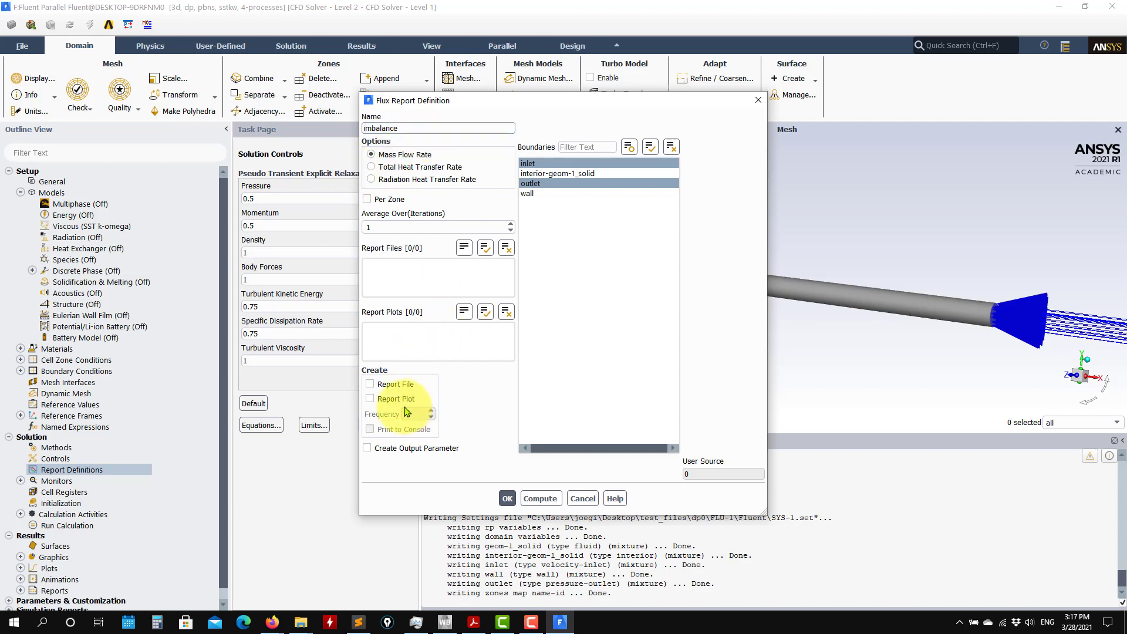
{"action": "left_click", "coordinate": [383, 400]}
{"action": "left_click", "coordinate": [507, 498]}
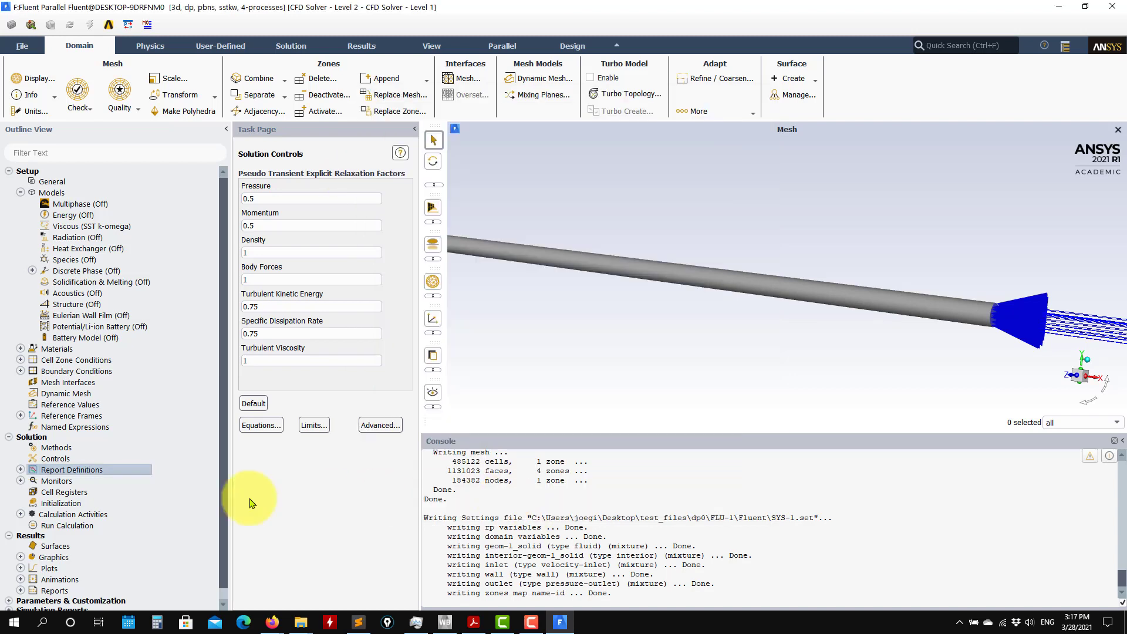
Start a new facet average surface report on the wall, using the turbulence variable Wall Yplus.
{"action": "left_click", "coordinate": [21, 469]}
{"action": "right_click", "coordinate": [69, 472]}
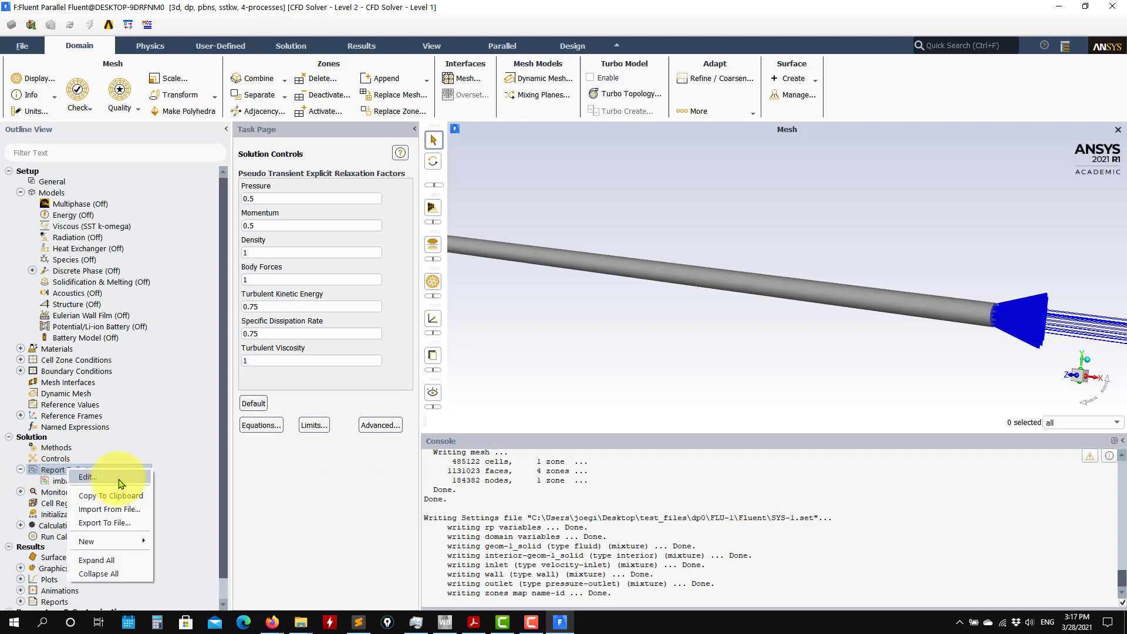
{"action": "mouse_move", "coordinate": [135, 546]}
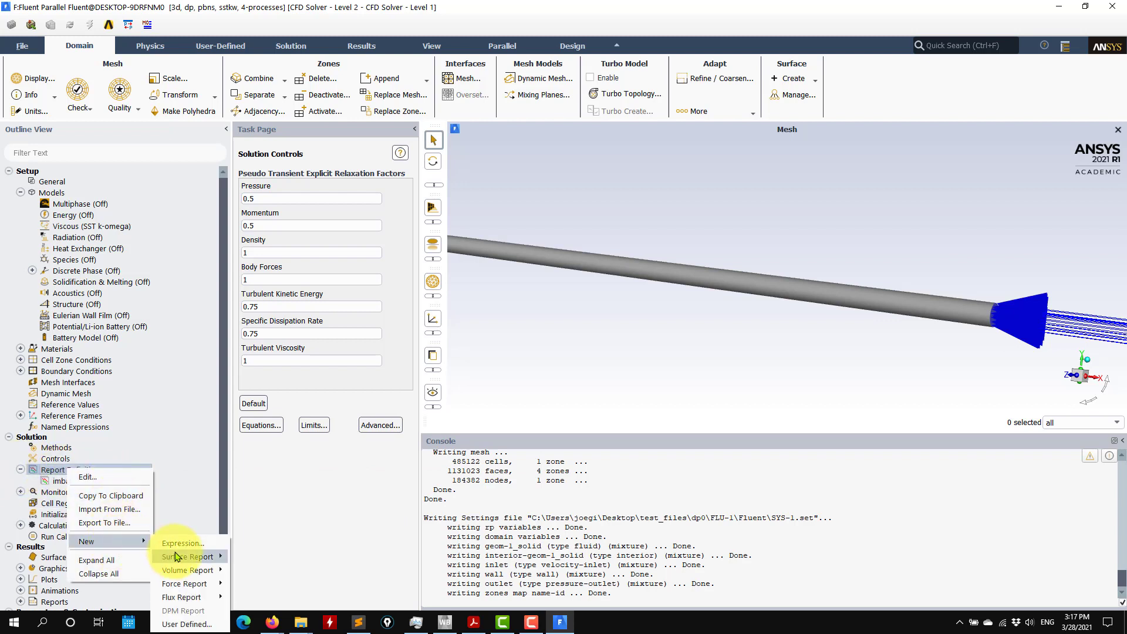
{"action": "mouse_move", "coordinate": [193, 559]}
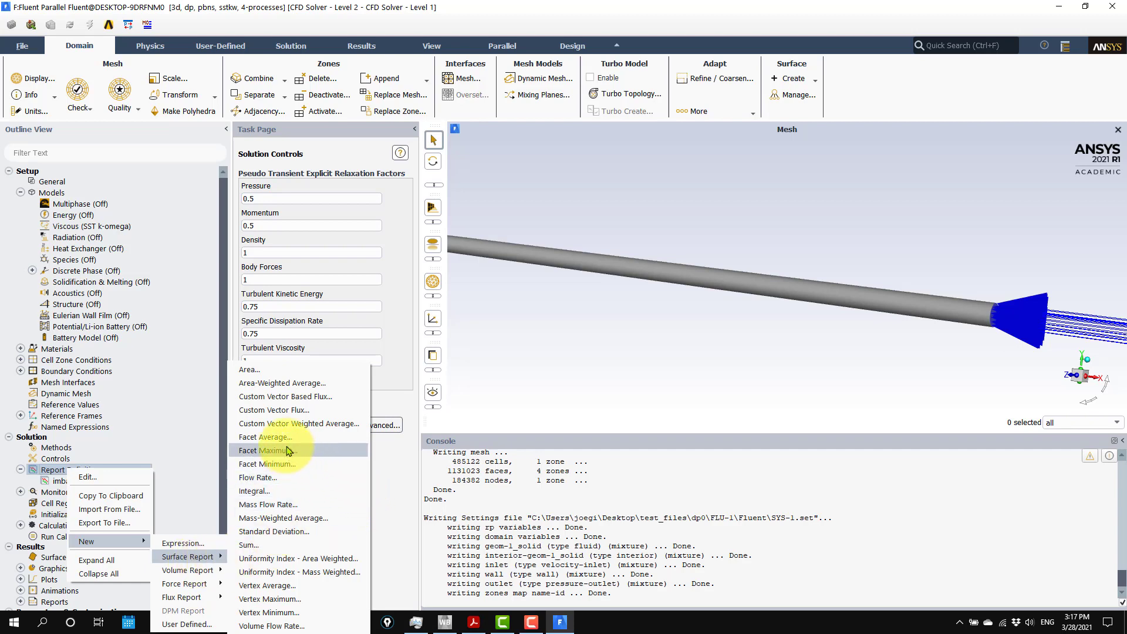
{"action": "left_click", "coordinate": [266, 437]}
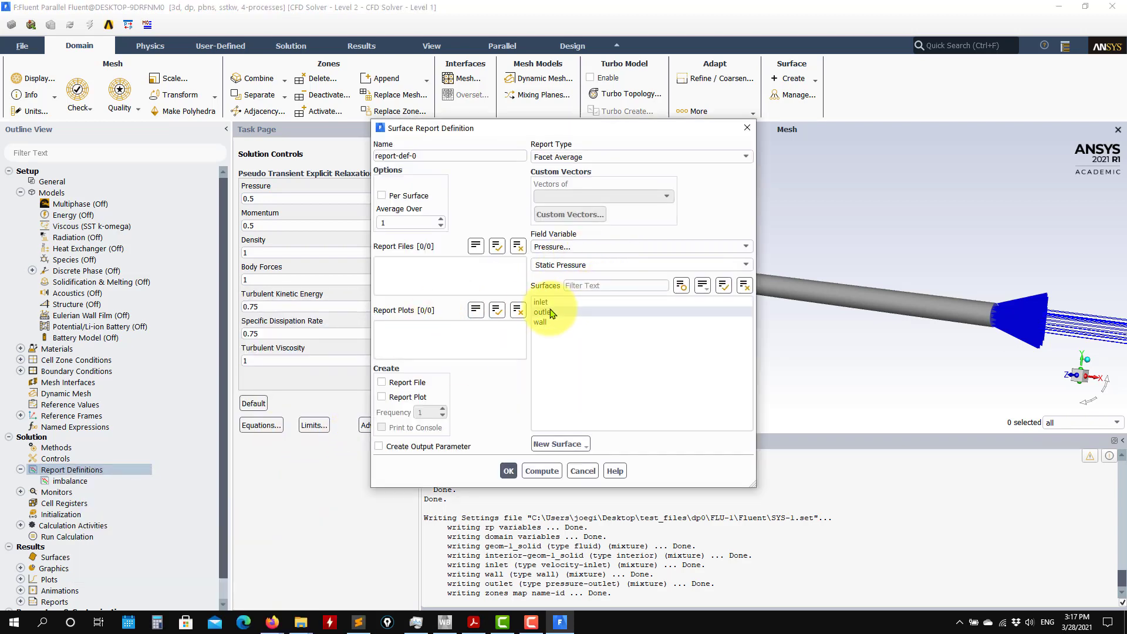
{"action": "left_click", "coordinate": [540, 322]}
{"action": "left_click", "coordinate": [675, 248]}
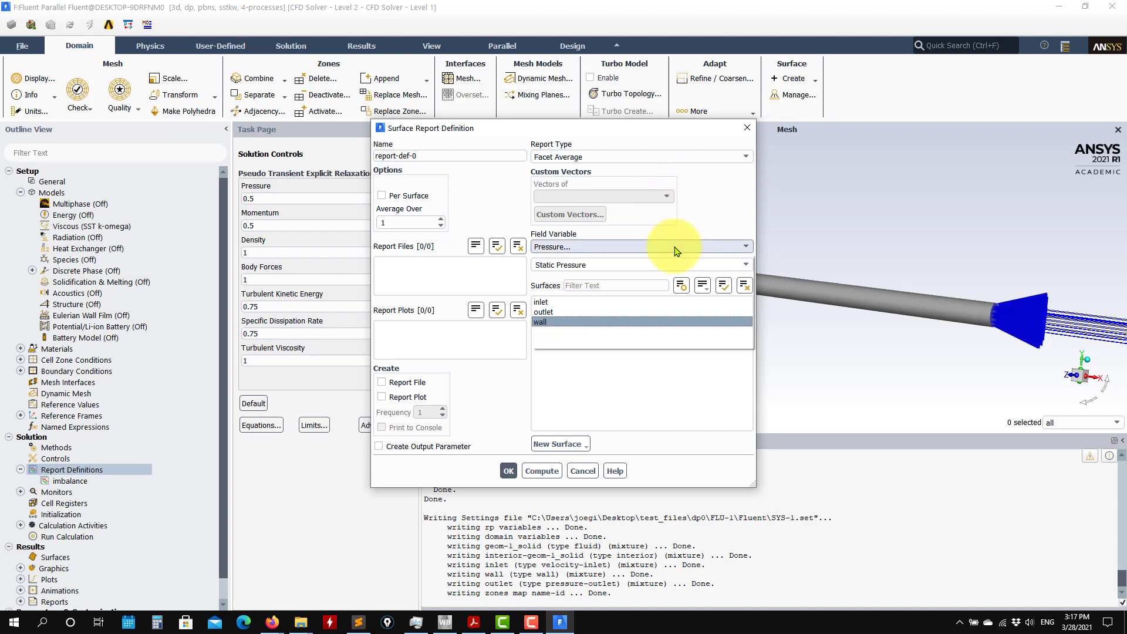
{"action": "left_click", "coordinate": [566, 288]}
{"action": "left_click", "coordinate": [627, 268]}
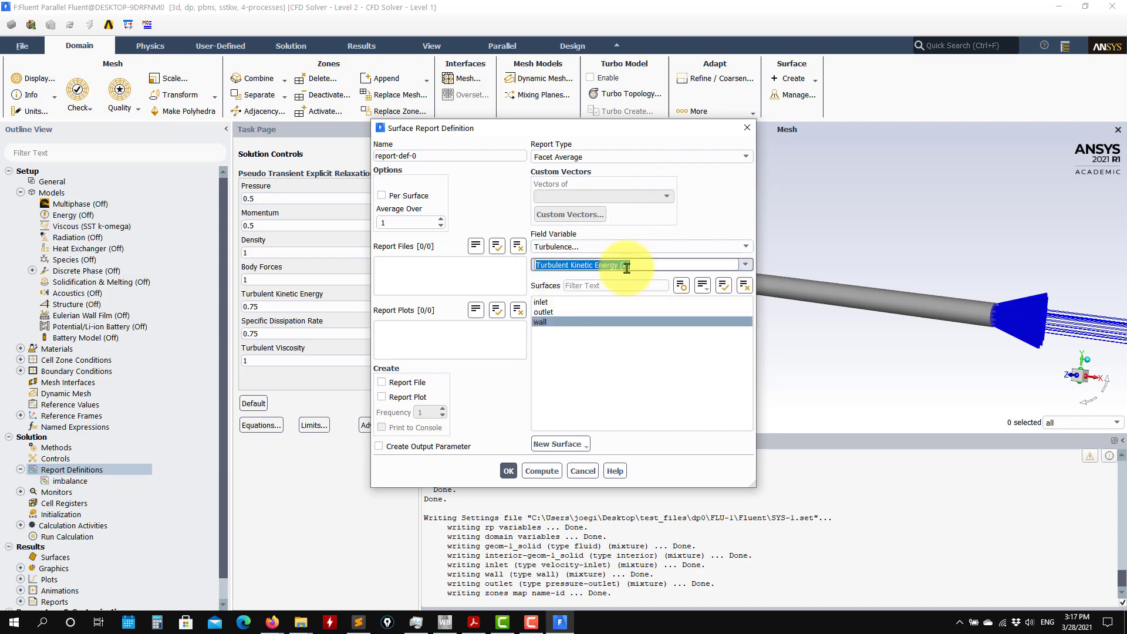
{"action": "left_click", "coordinate": [745, 265]}
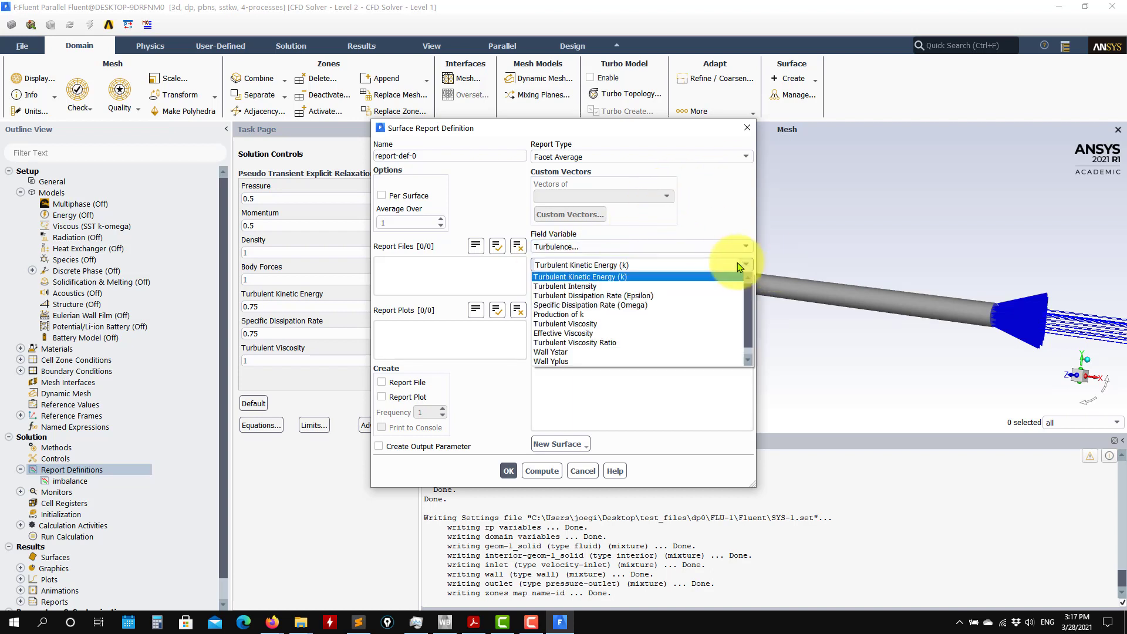
{"action": "left_click", "coordinate": [553, 362]}
Name the surface report yplusave, create it with a report plot only, and leave the report file disabled.
{"action": "triple_click", "coordinate": [448, 157]}
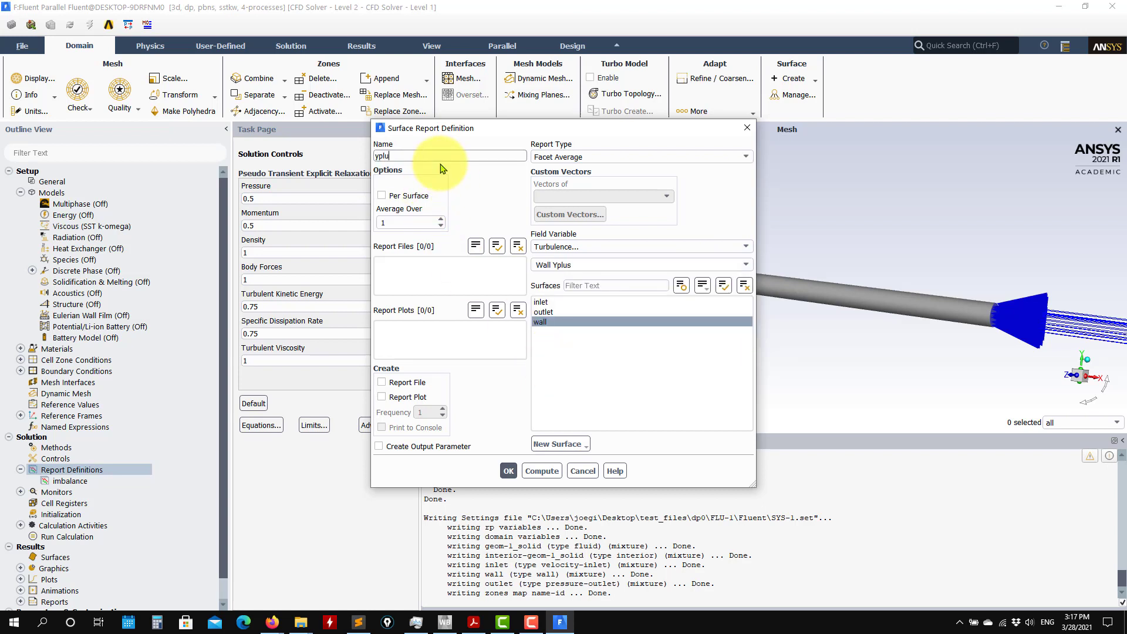
{"action": "left_click", "coordinate": [408, 382]}
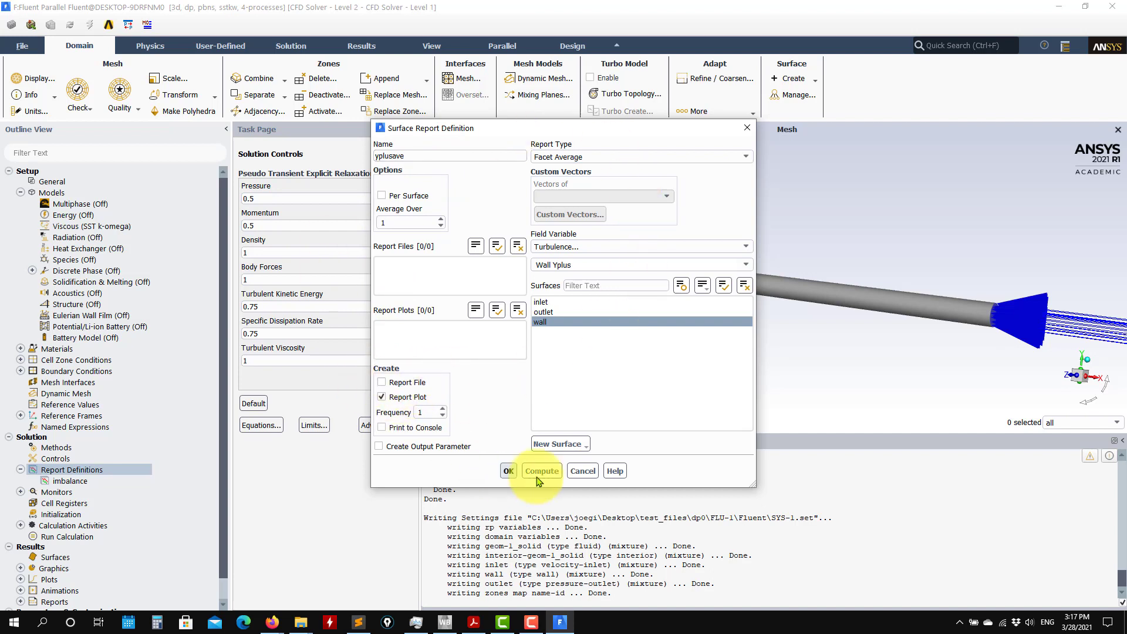
{"action": "left_click", "coordinate": [508, 471]}
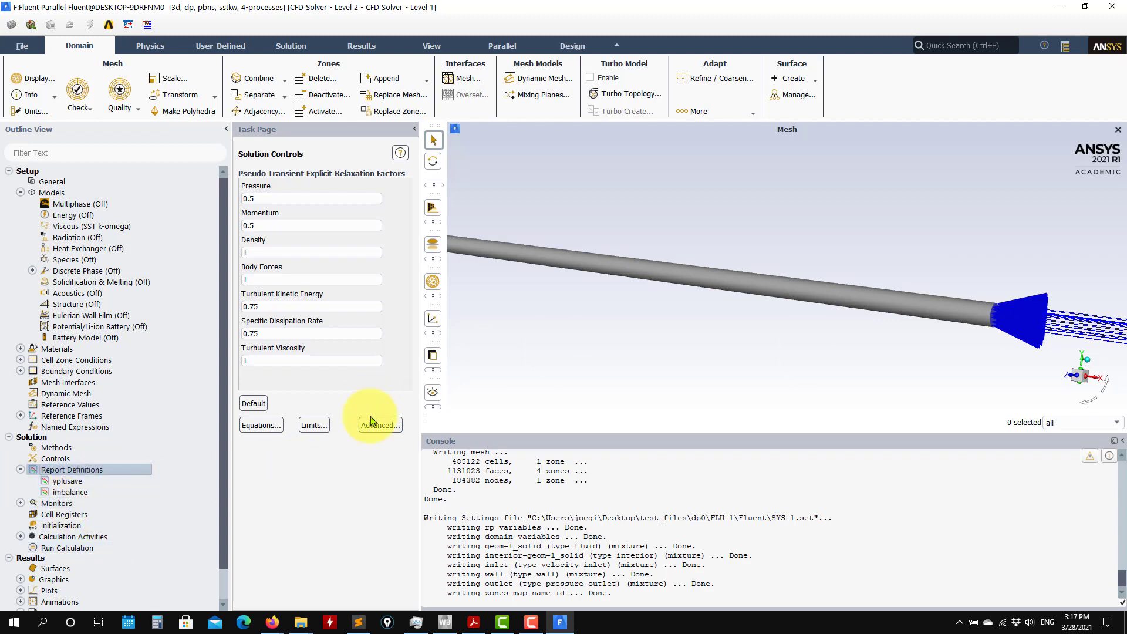
Review the residual monitor settings and convergence criteria, and close them without making changes.
{"action": "left_click", "coordinate": [20, 503]}
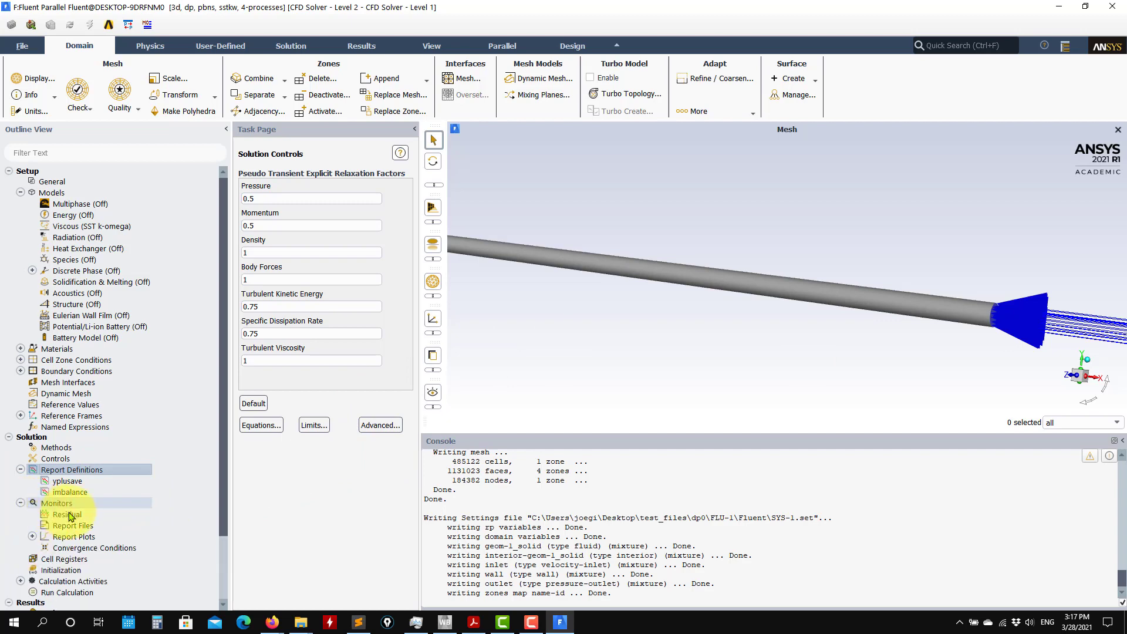
{"action": "double_click", "coordinate": [66, 514]}
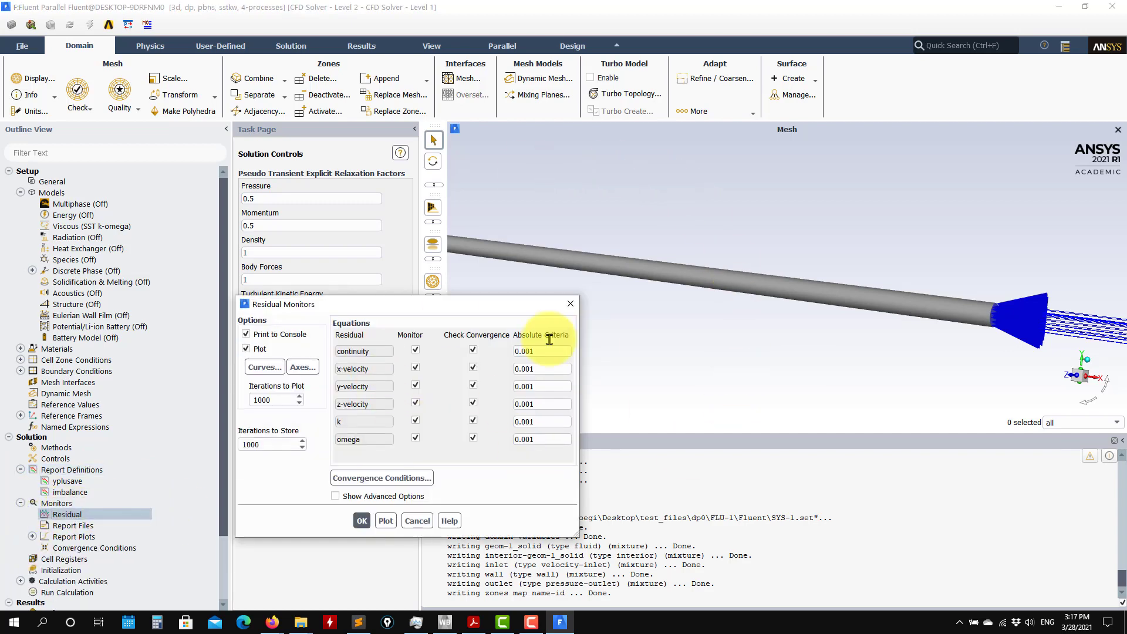
{"action": "left_click", "coordinate": [416, 521]}
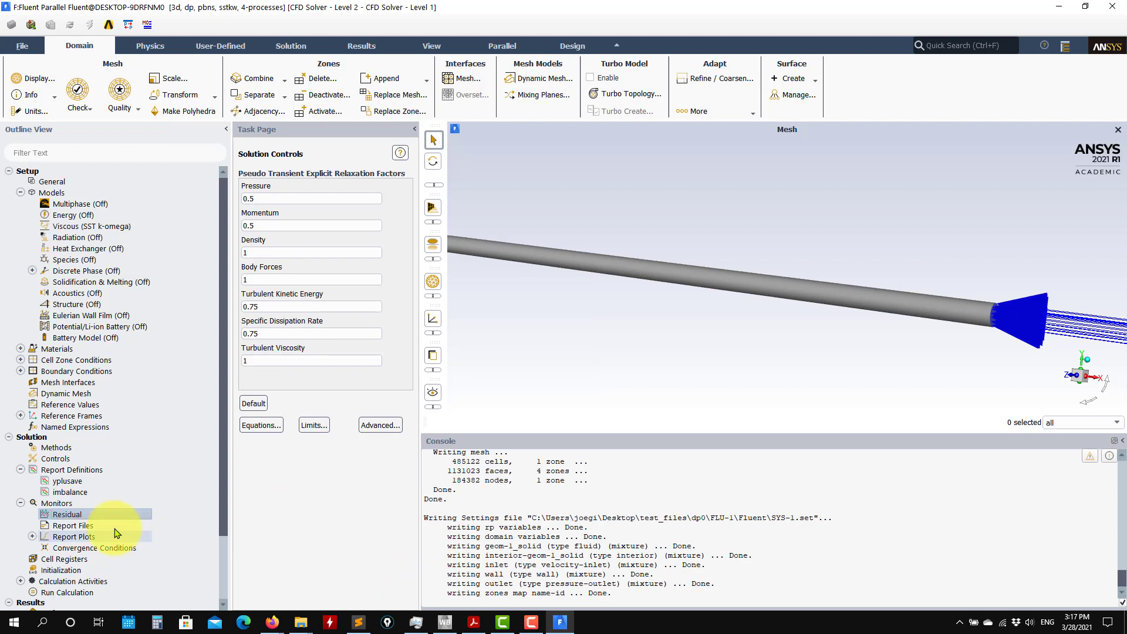
{"action": "left_click", "coordinate": [21, 503]}
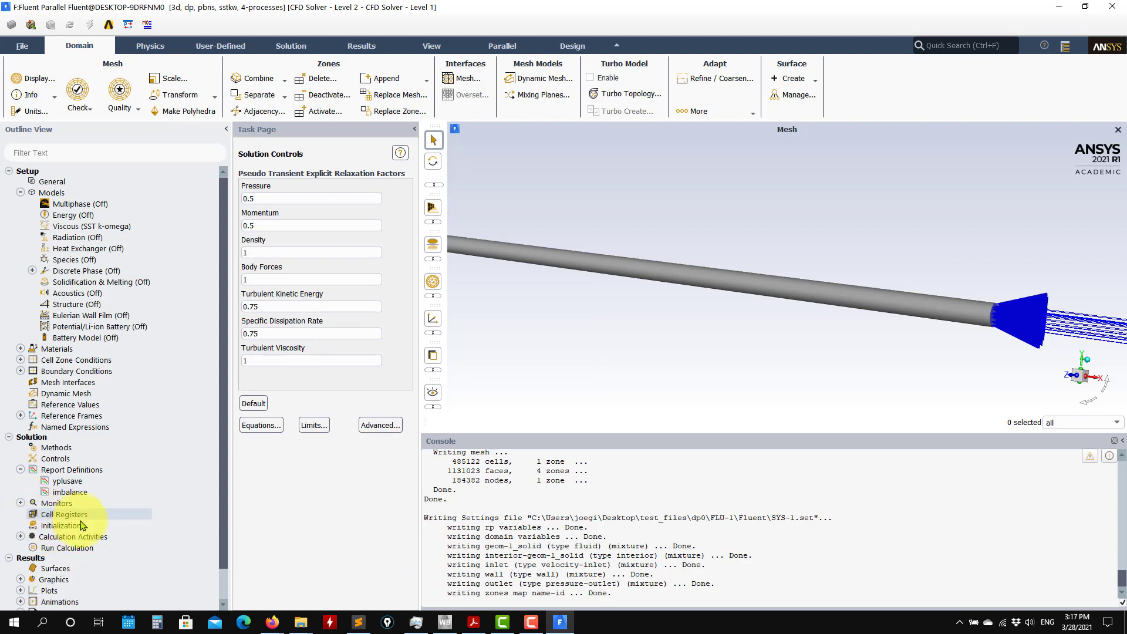
Try the standard initialization method with initial values computed from the inlet.
{"action": "left_click", "coordinate": [56, 526]}
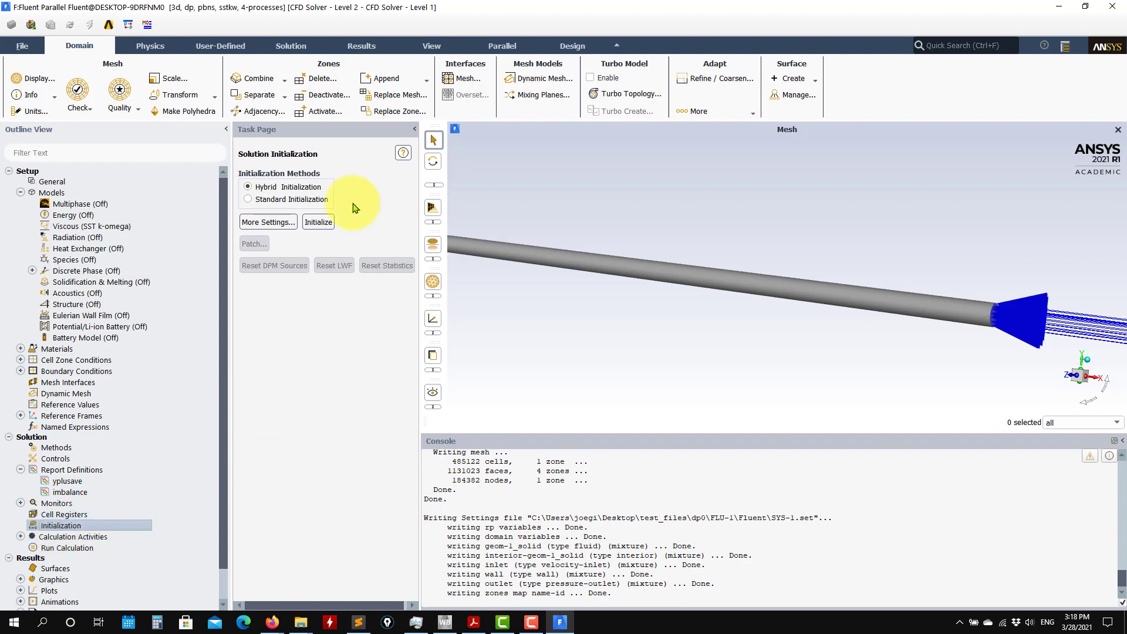
{"action": "left_click", "coordinate": [253, 199]}
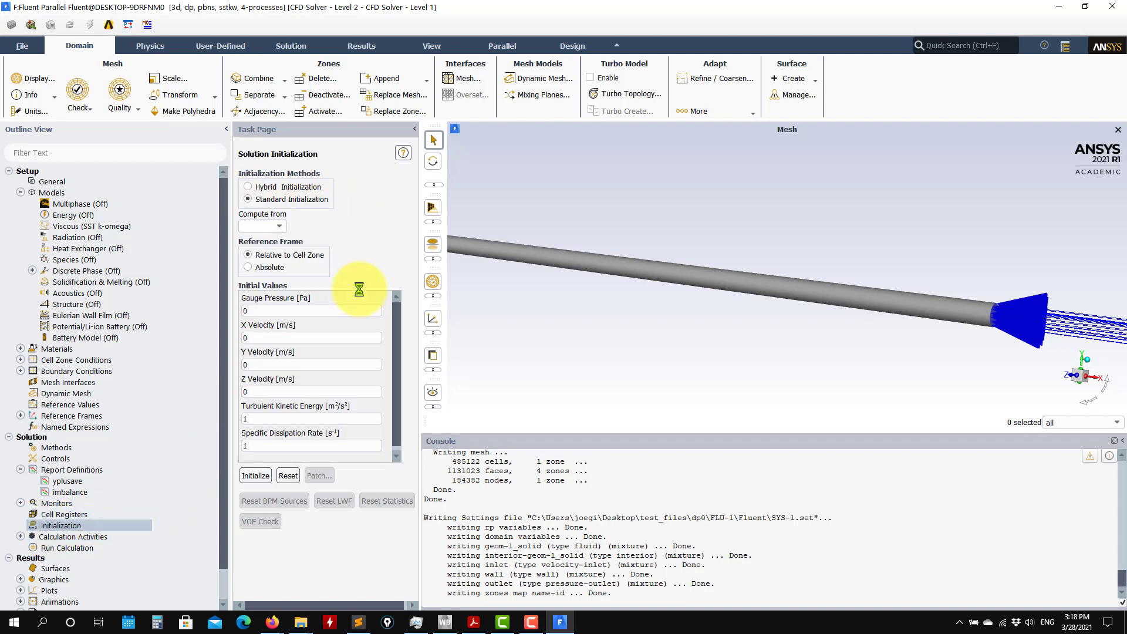
{"action": "left_click", "coordinate": [267, 226]}
{"action": "left_click", "coordinate": [266, 248]}
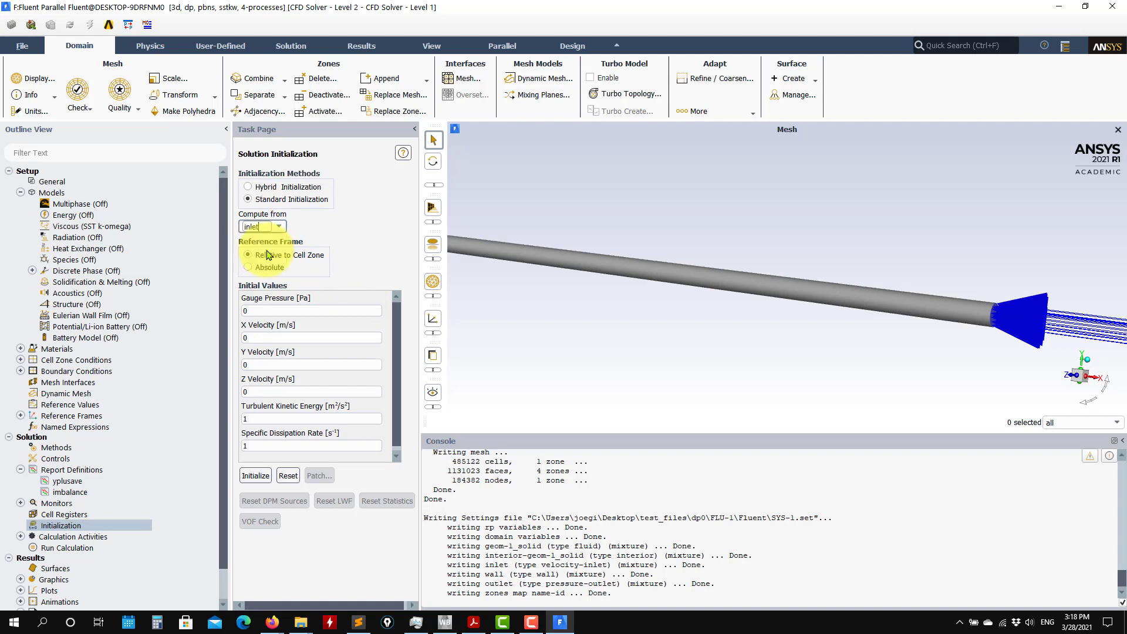
Choose hybrid initialization and initialize the flow solution.
{"action": "left_click", "coordinate": [286, 188]}
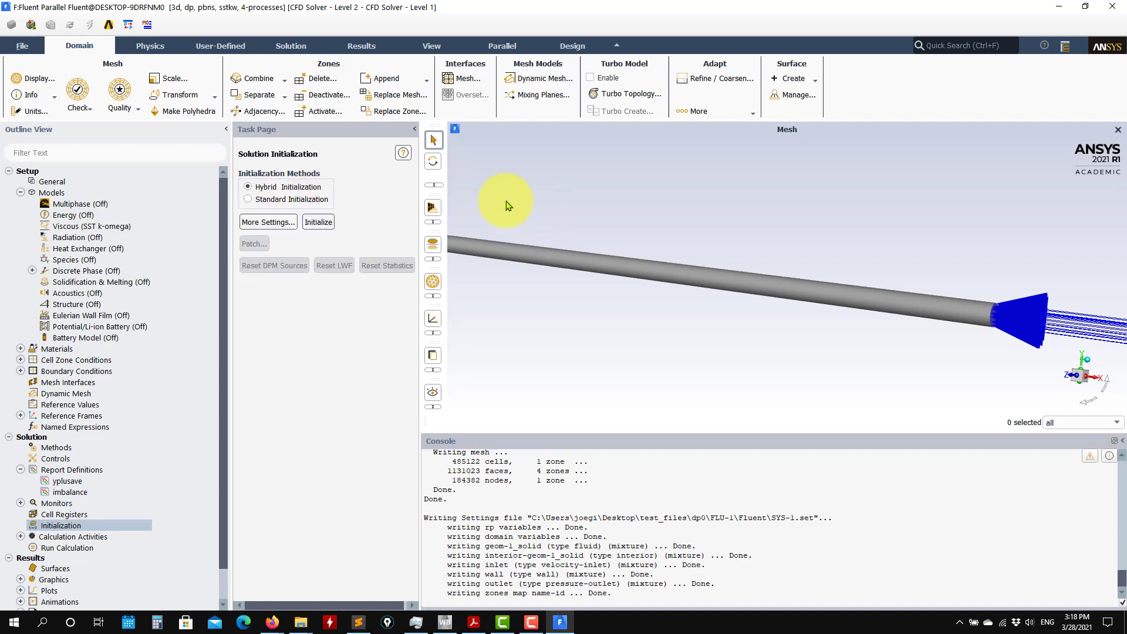
{"action": "left_click", "coordinate": [318, 222]}
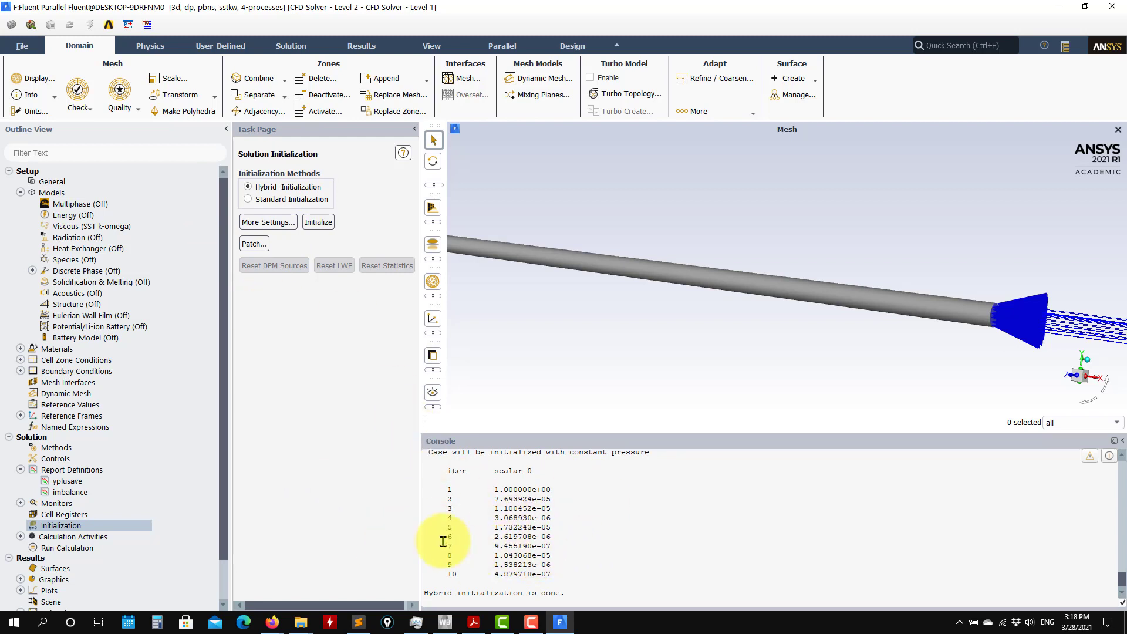
Set autosave in the calculation activities to every 100 iterations and open its detailed options.
{"action": "double_click", "coordinate": [74, 537]}
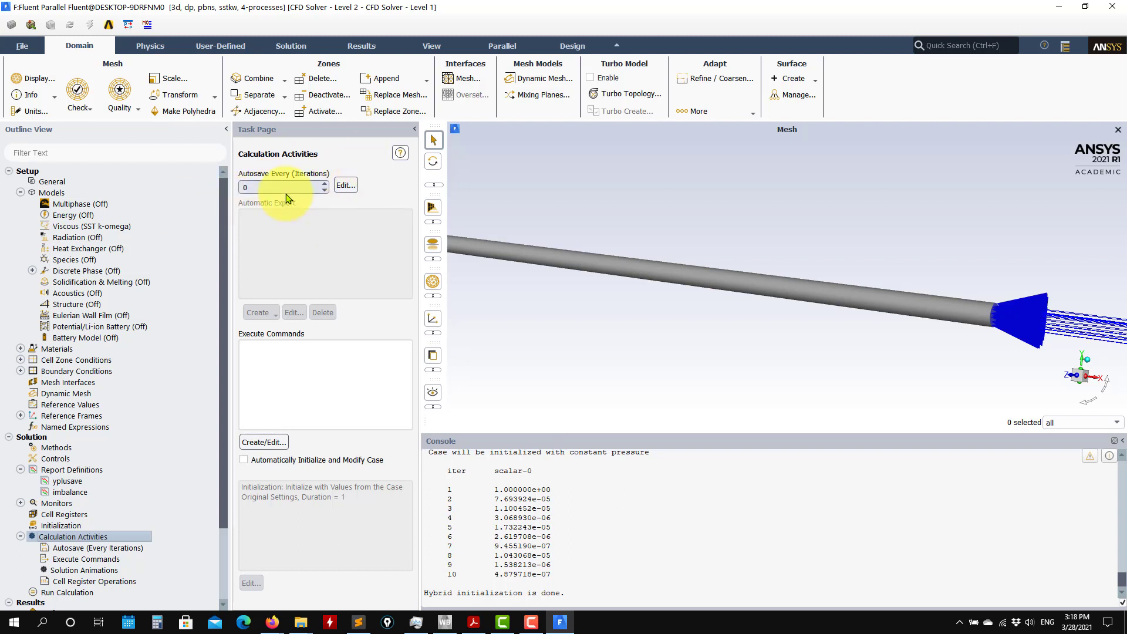
{"action": "double_click", "coordinate": [270, 186]}
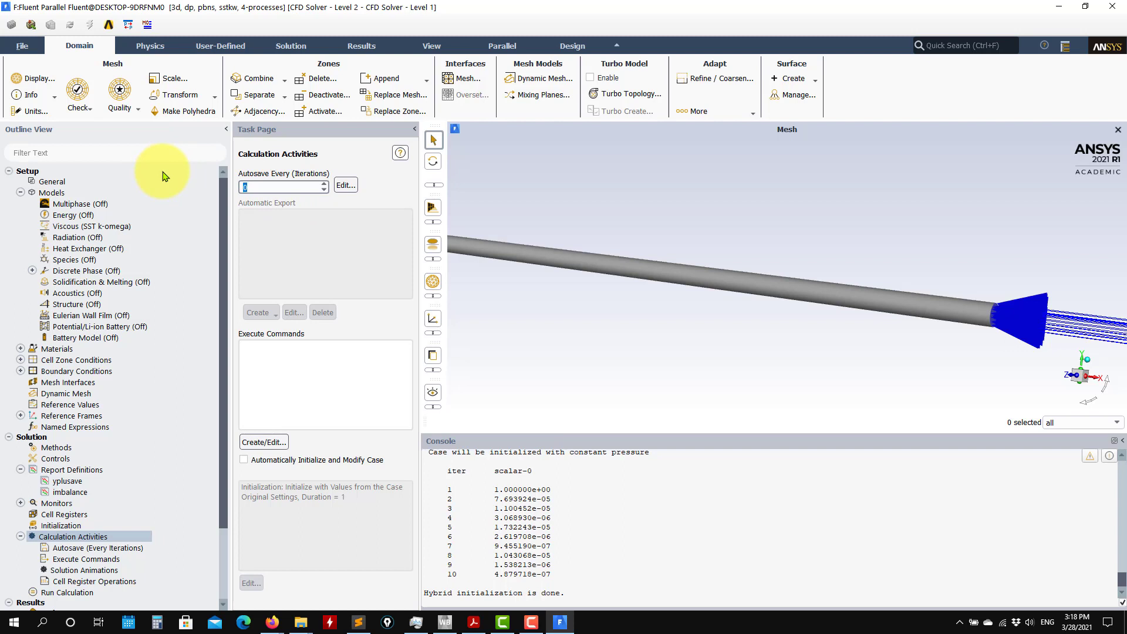
{"action": "type", "text": "1000"}
{"action": "left_click", "coordinate": [346, 185]}
{"action": "left_click_drag", "start_coordinate": [310, 304], "coordinate": [520, 213]}
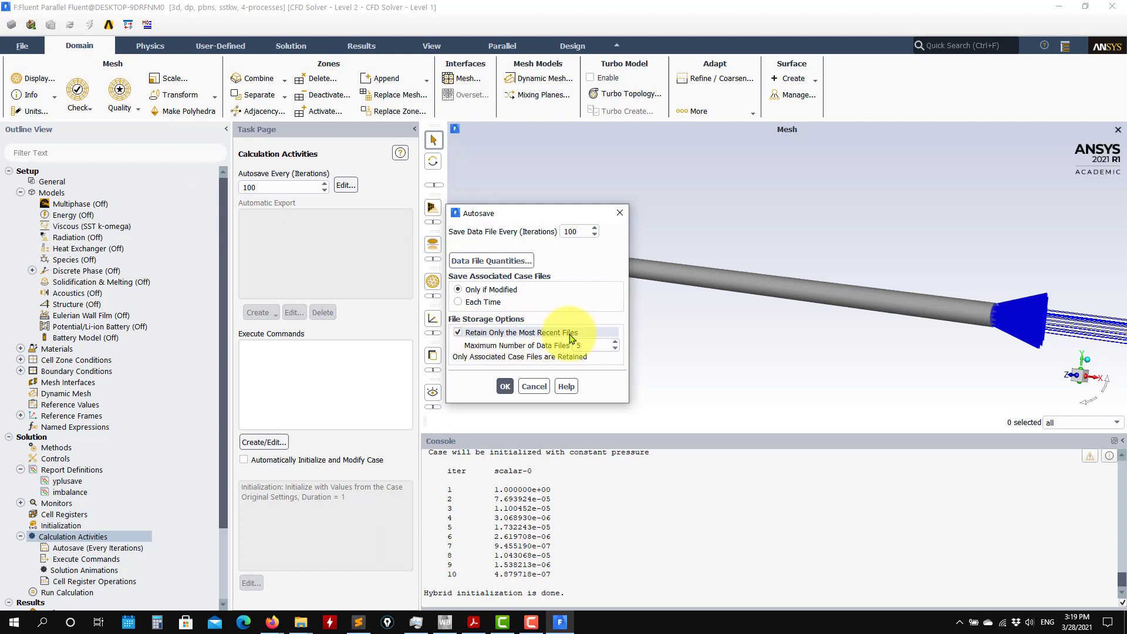
Keep only the most recent autosave files, with a maximum of 5 data files, and accept the autosave options.
{"action": "double_click", "coordinate": [582, 345]}
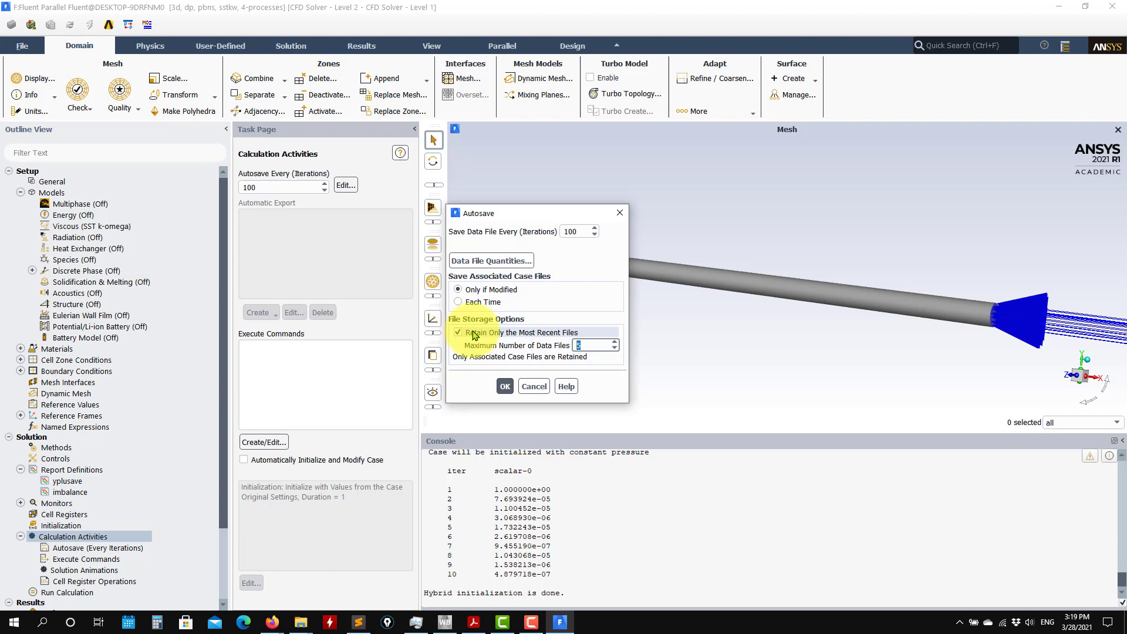
{"action": "double_click", "coordinate": [270, 187]}
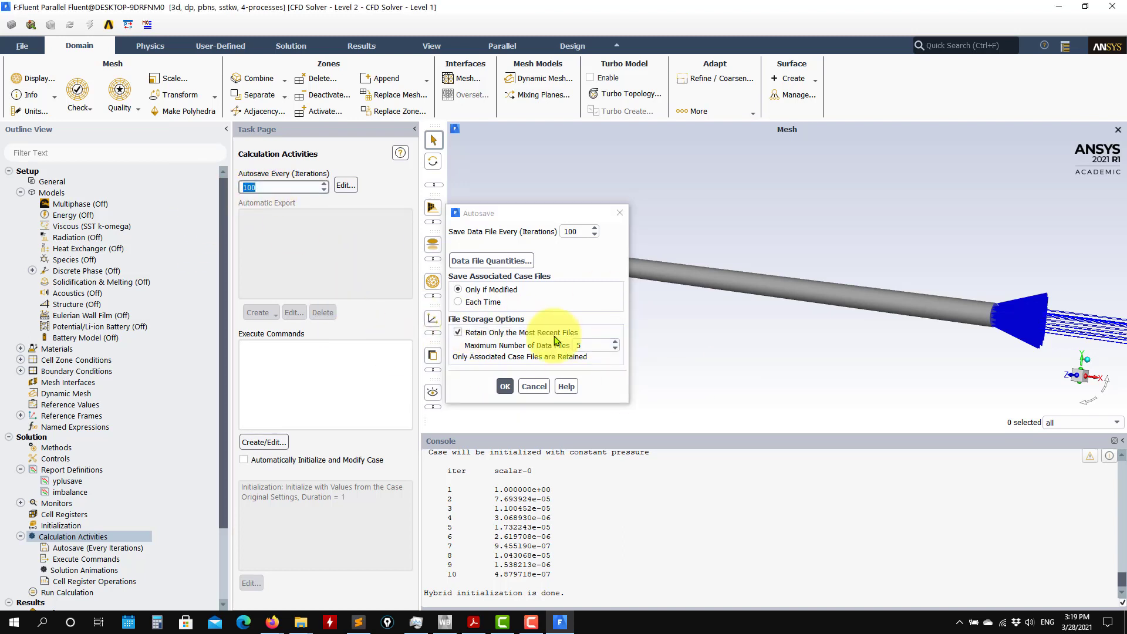
{"action": "double_click", "coordinate": [587, 345]}
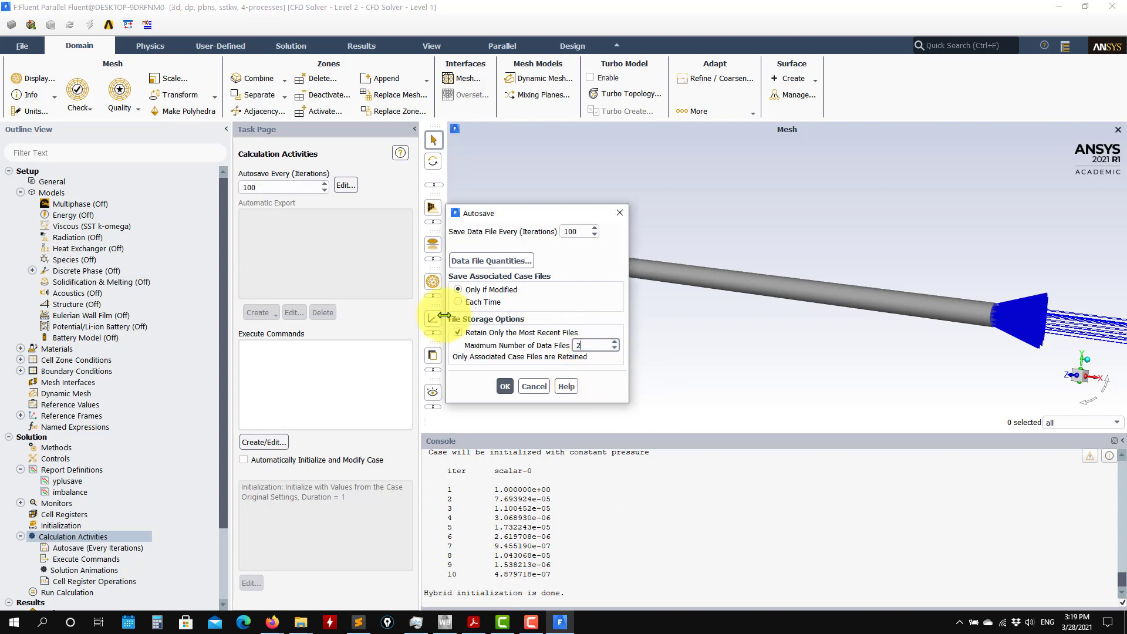
{"action": "double_click", "coordinate": [566, 345]}
{"action": "type", "text": "5"}
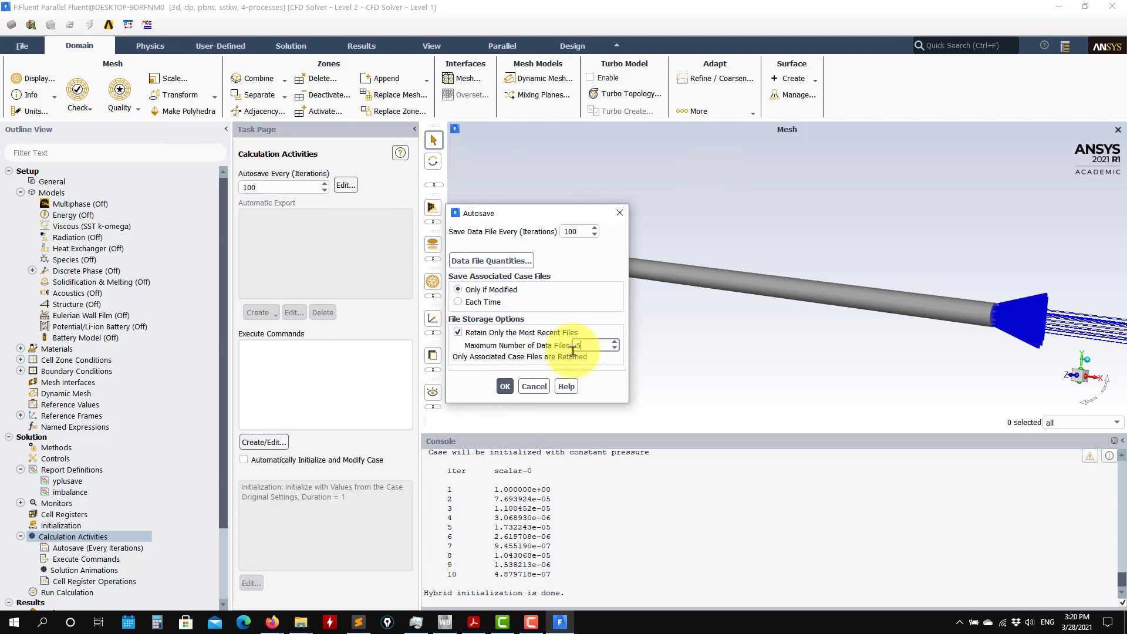
{"action": "left_click", "coordinate": [506, 387]}
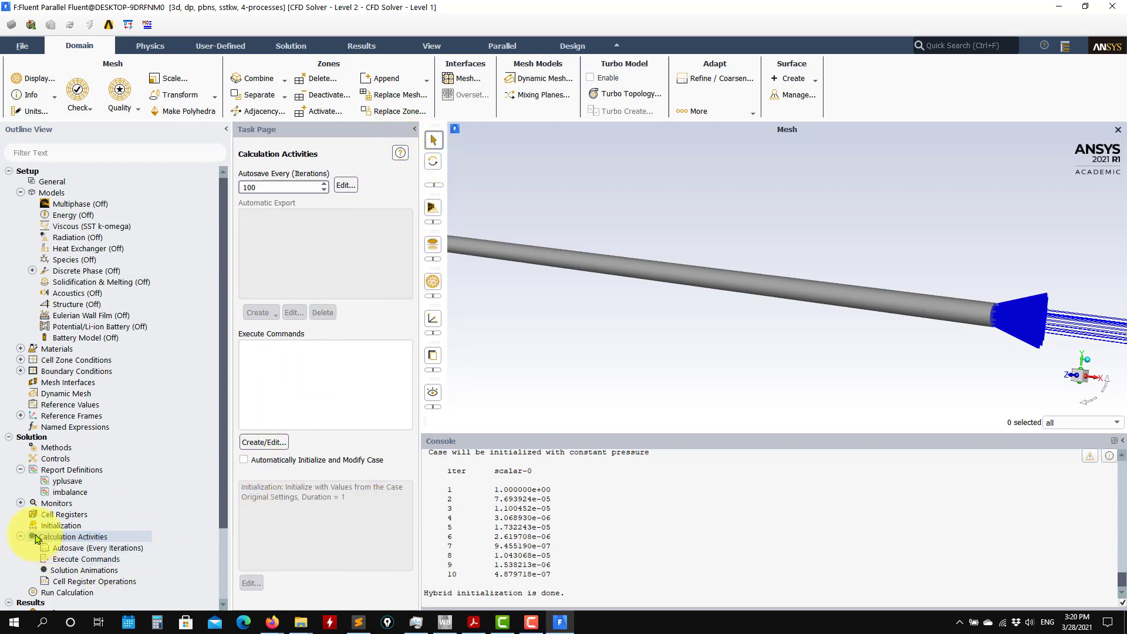
Bring up the run calculation settings and save the project.
{"action": "left_click", "coordinate": [19, 536]}
{"action": "left_click", "coordinate": [41, 549]}
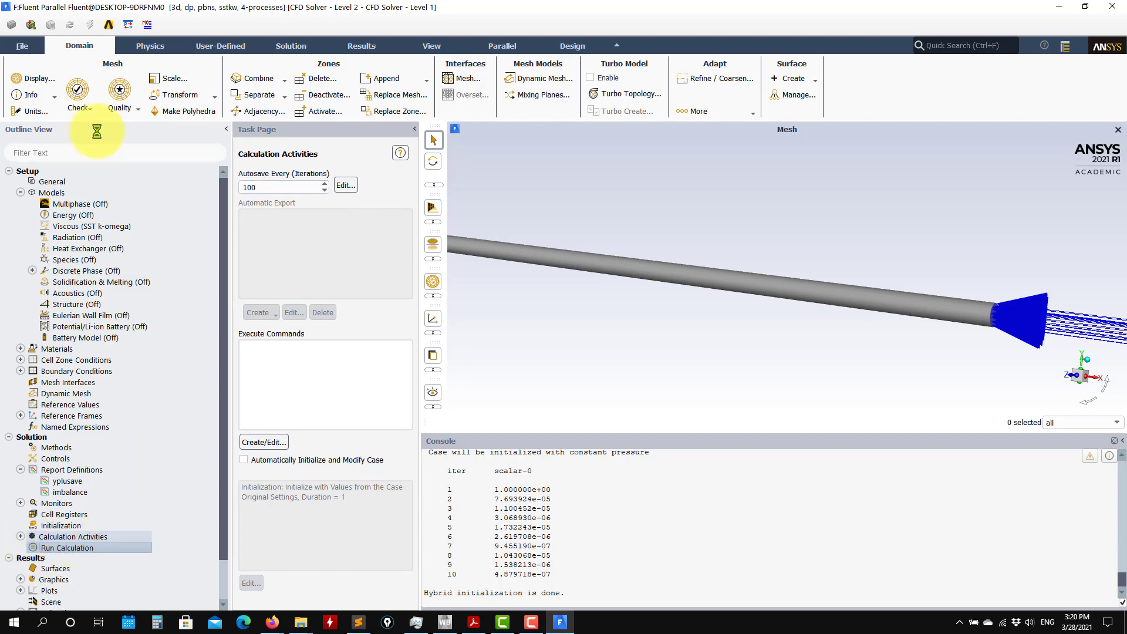
{"action": "left_click", "coordinate": [24, 47]}
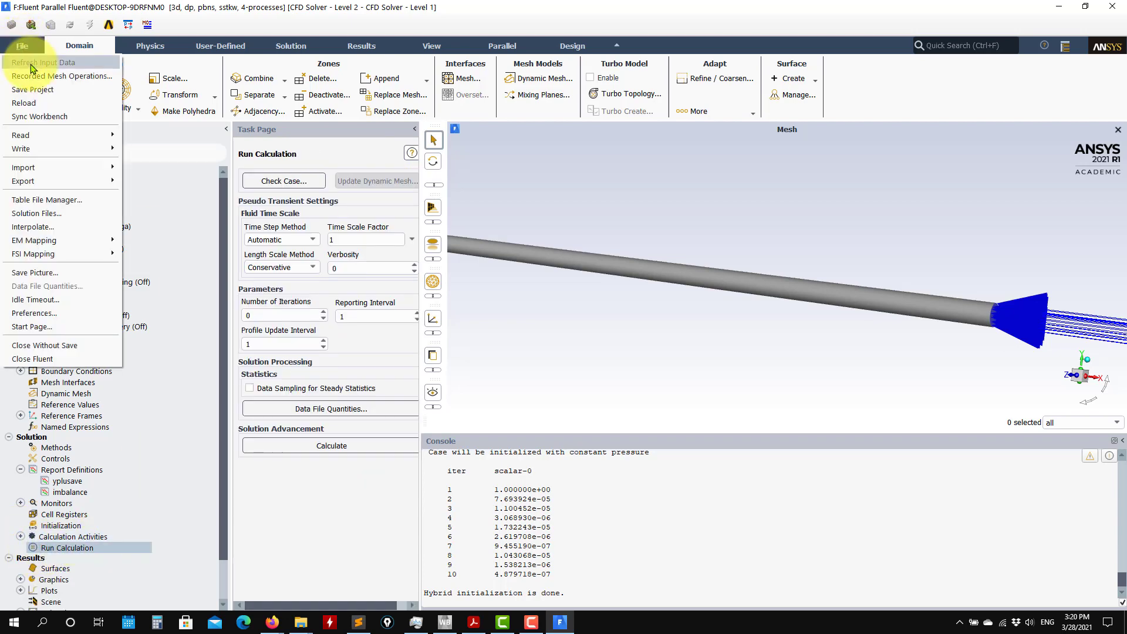
{"action": "key", "text": "Escape"}
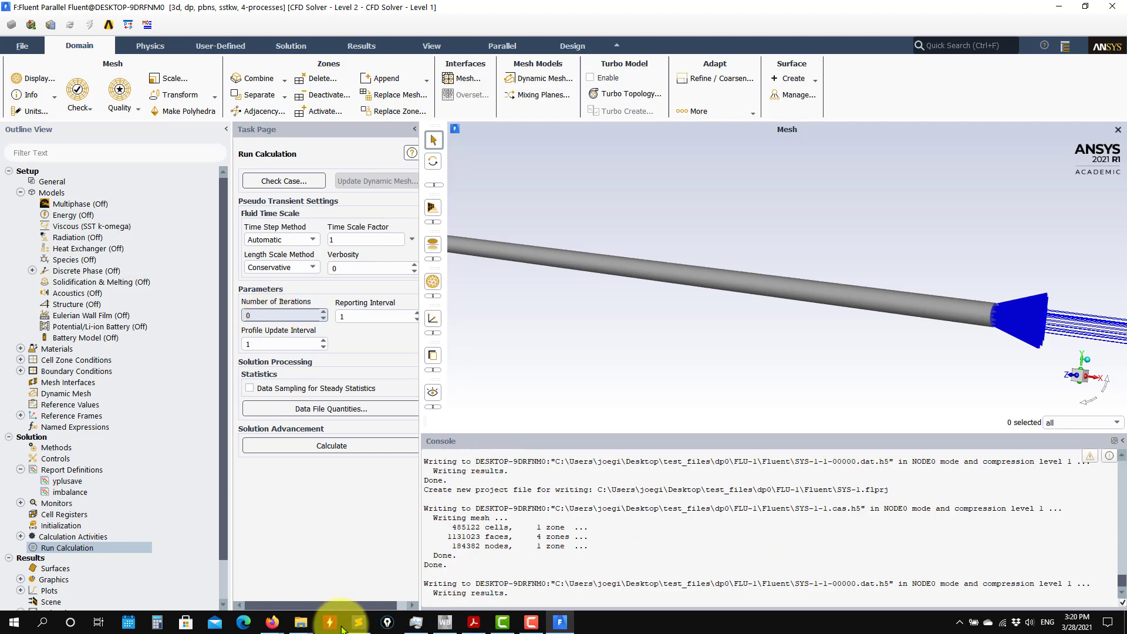
Switch to File Explorer and check the saved case and data files in the Fluent folder inside FLU-1.
{"action": "mouse_move", "coordinate": [303, 623]}
{"action": "left_click", "coordinate": [433, 537]}
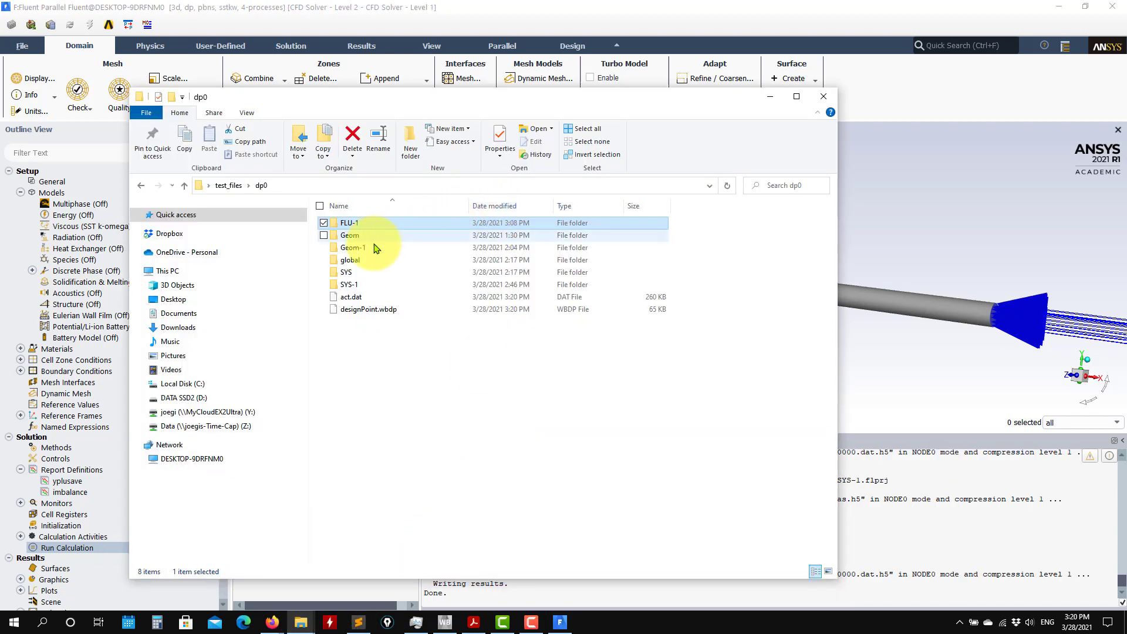
{"action": "double_click", "coordinate": [352, 222]}
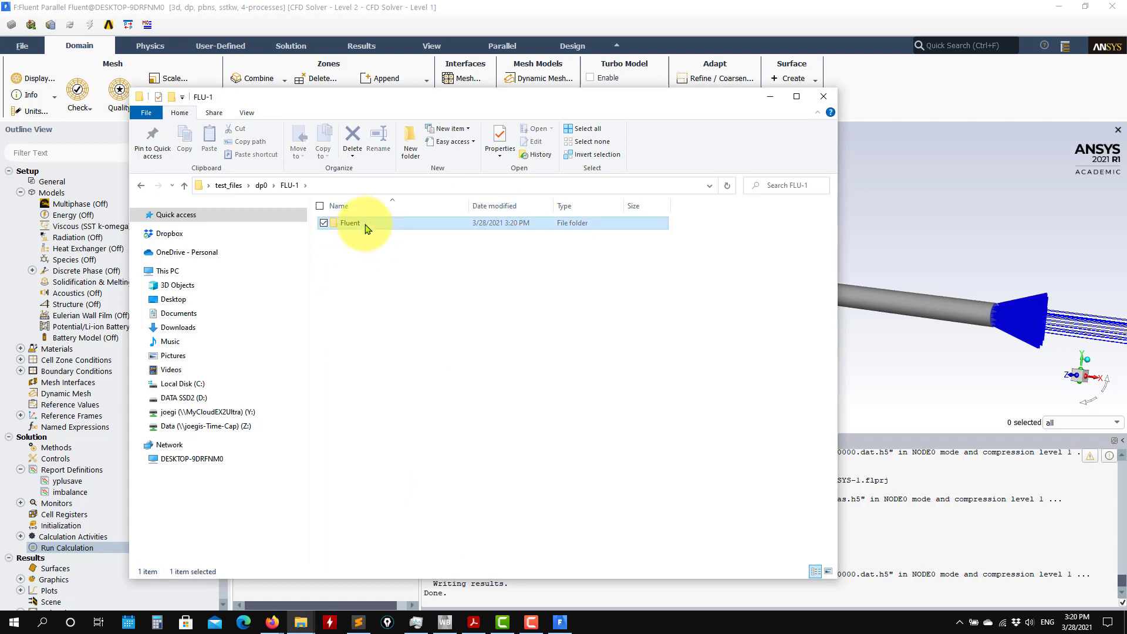
{"action": "double_click", "coordinate": [359, 224]}
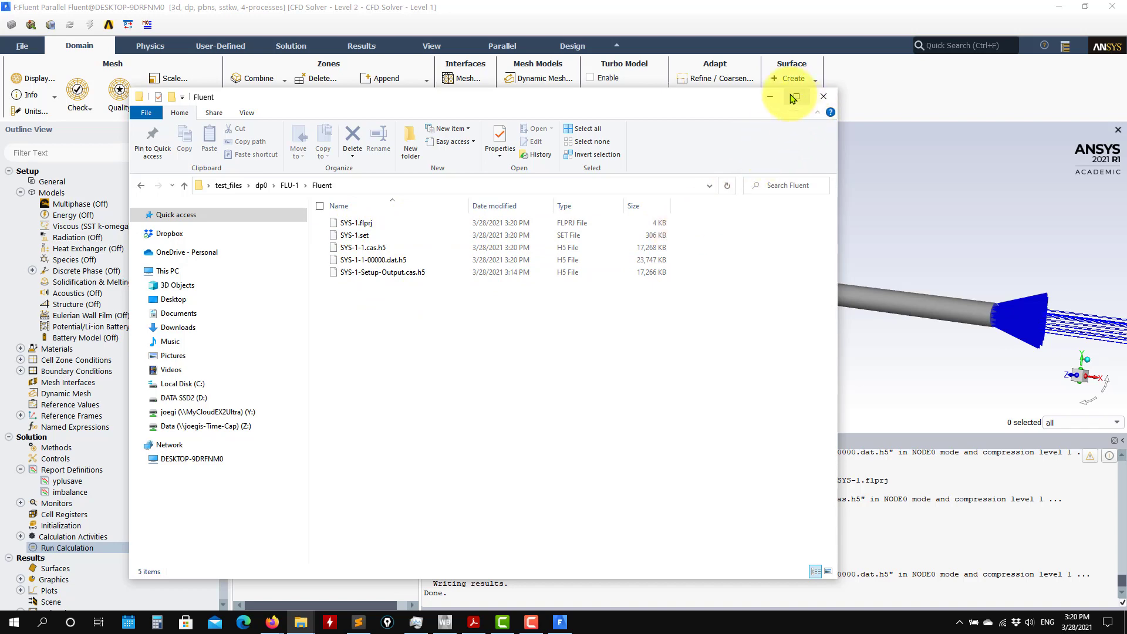
{"action": "left_click", "coordinate": [770, 96]}
Set the number of iterations to 1000 and start the calculation.
{"action": "double_click", "coordinate": [261, 315]}
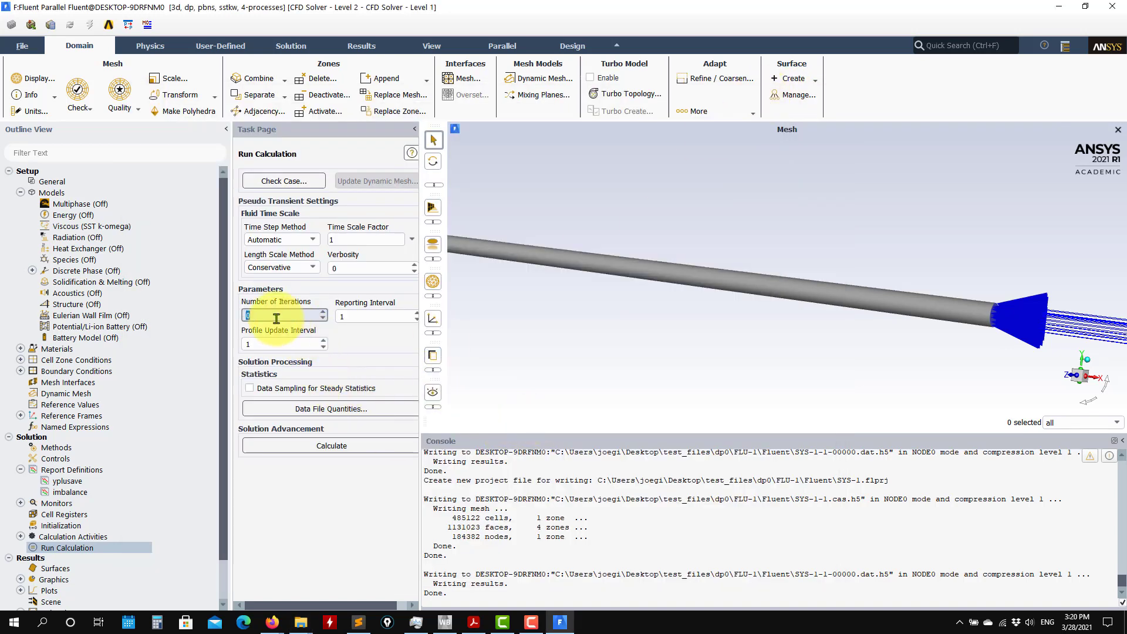
{"action": "type", "text": "1000"}
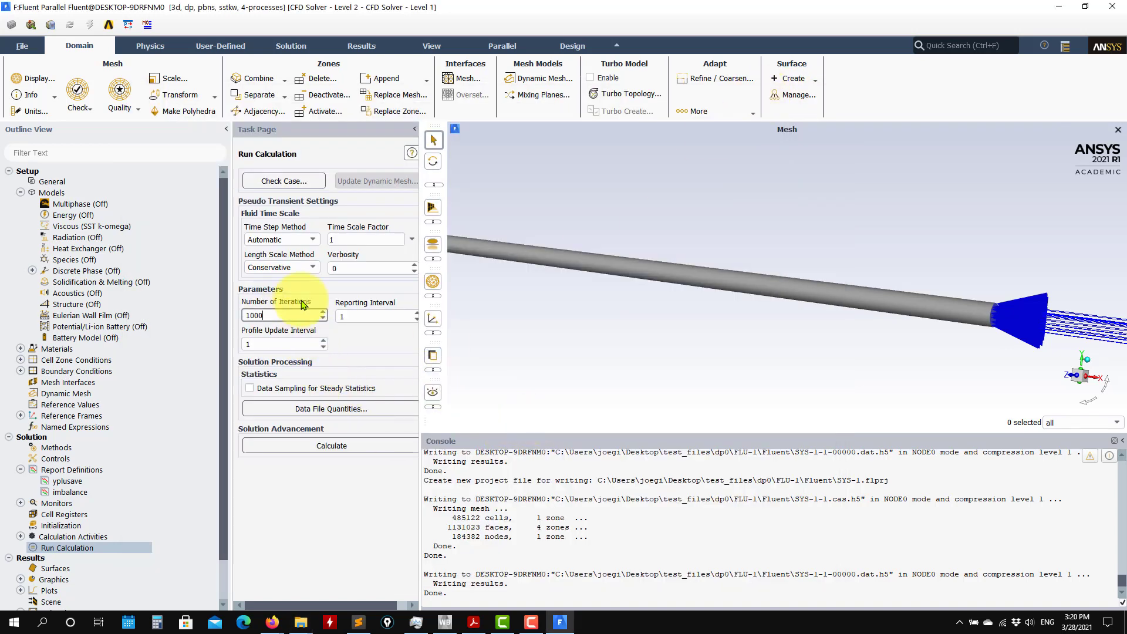
{"action": "left_click", "coordinate": [326, 448]}
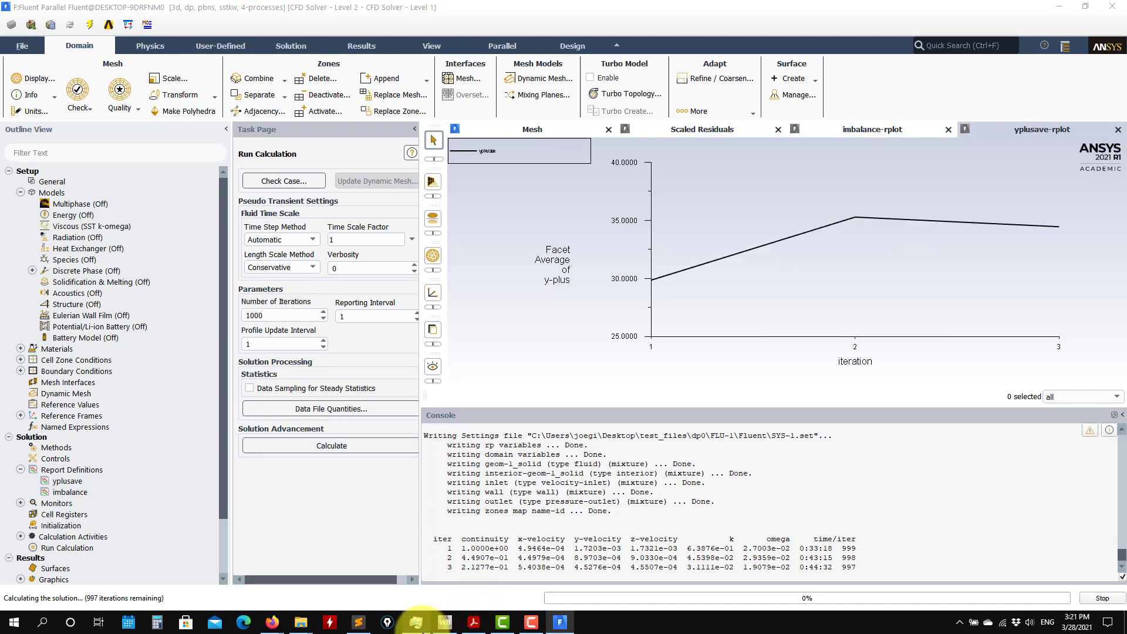
Switch to Task Manager and check the CPU and memory usage while the solver runs.
{"action": "left_click", "coordinate": [416, 622]}
{"action": "left_click_drag", "start_coordinate": [798, 273], "coordinate": [322, 63]}
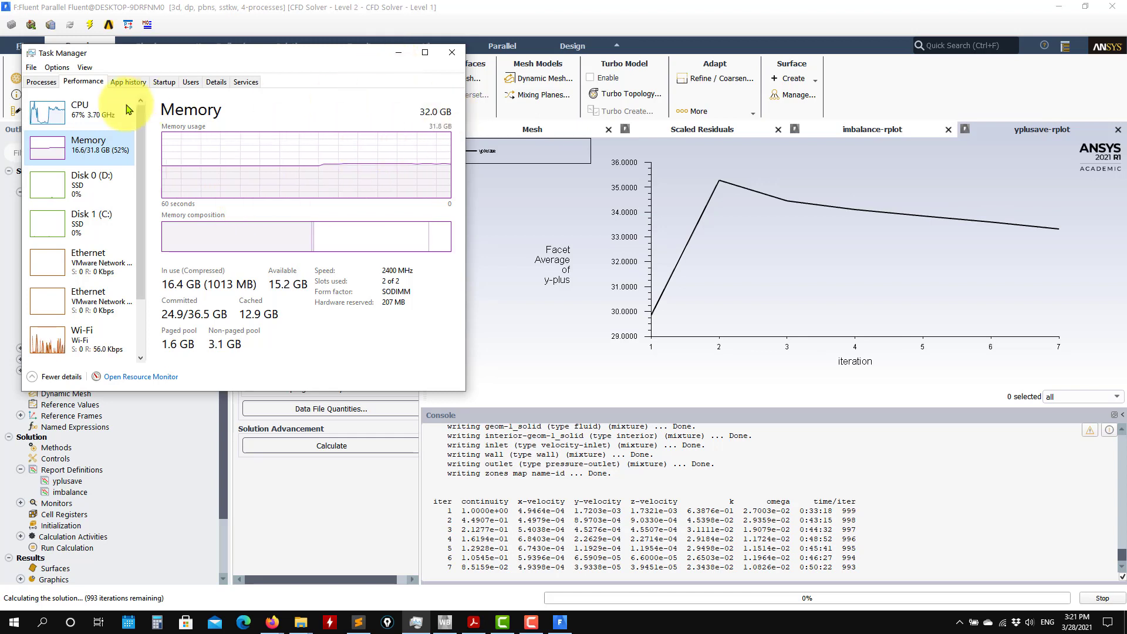
{"action": "left_click", "coordinate": [92, 108]}
{"action": "left_click", "coordinate": [79, 145]}
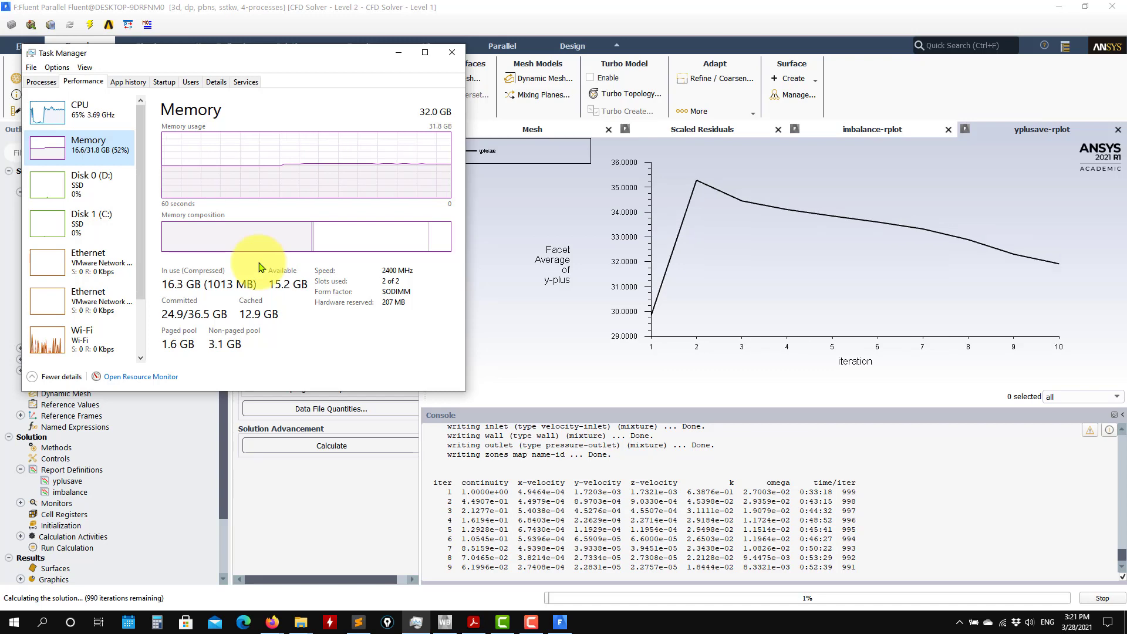
{"action": "left_click", "coordinate": [398, 54]}
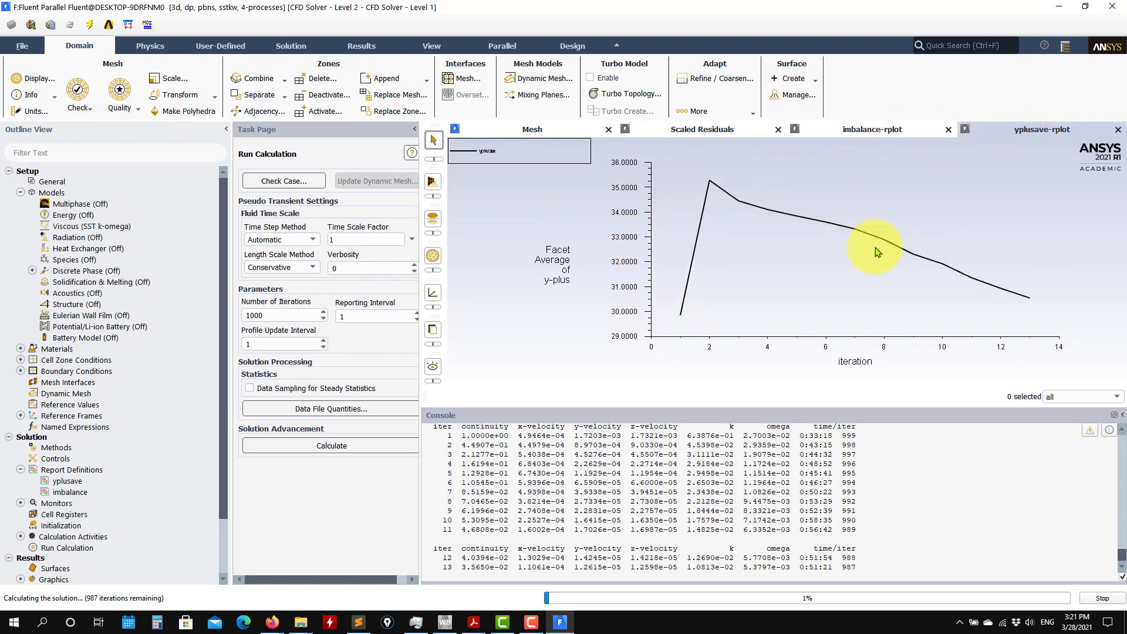
Examine the mass imbalance, scaled residuals and average y-plus plots while the calculation progresses.
{"action": "left_click", "coordinate": [849, 129]}
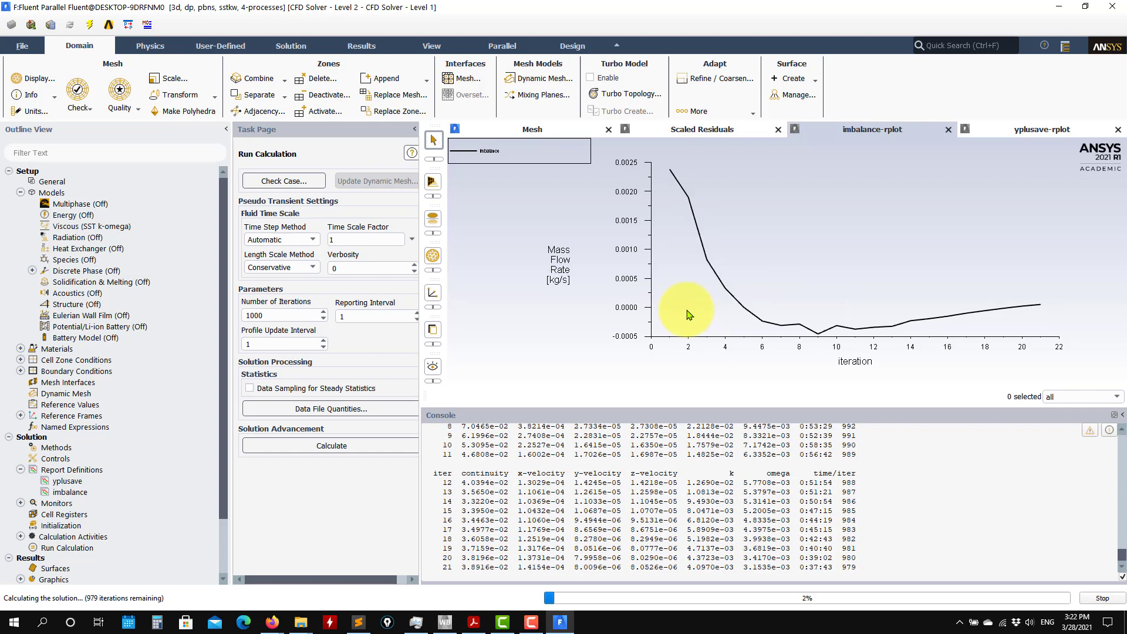
{"action": "left_click", "coordinate": [715, 130]}
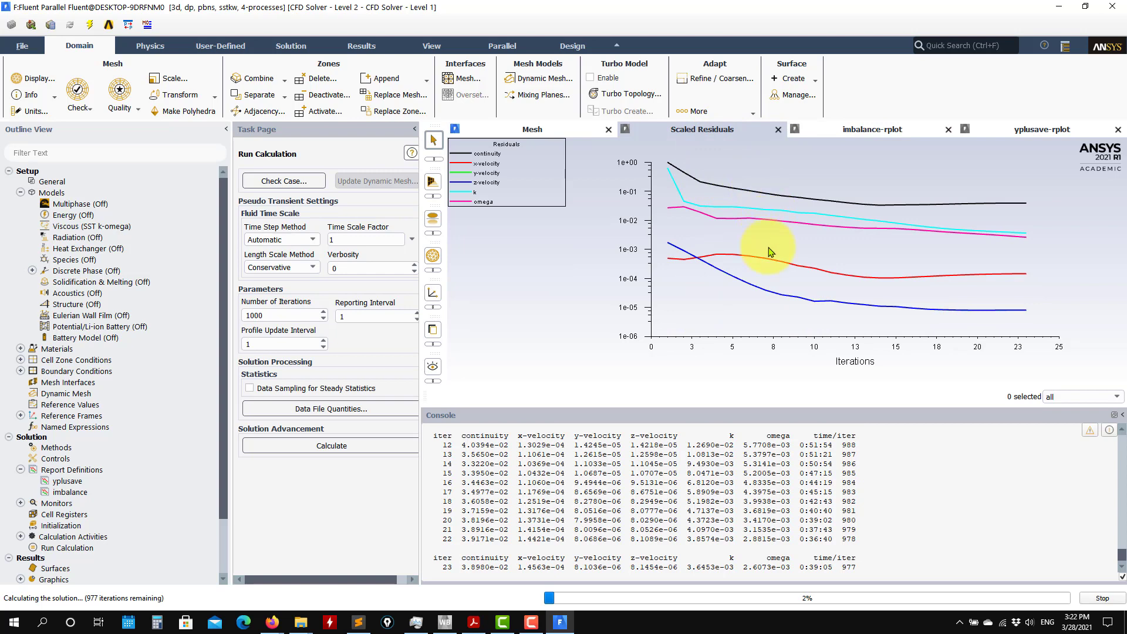
{"action": "left_click", "coordinate": [1038, 133]}
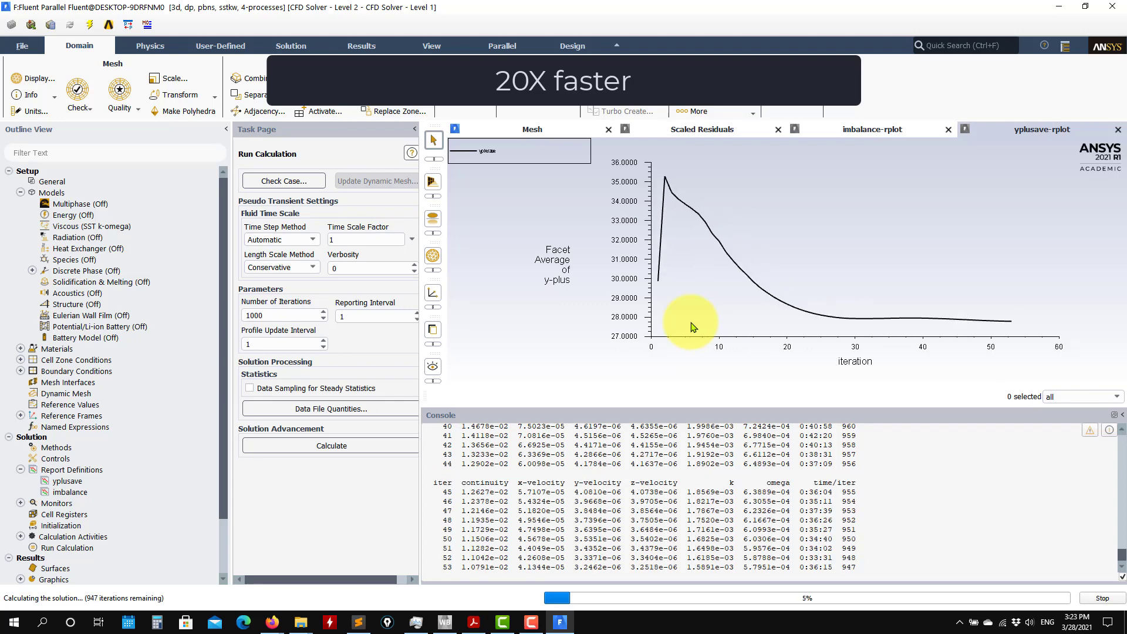
{"action": "left_click", "coordinate": [867, 130]}
{"action": "left_click", "coordinate": [703, 129]}
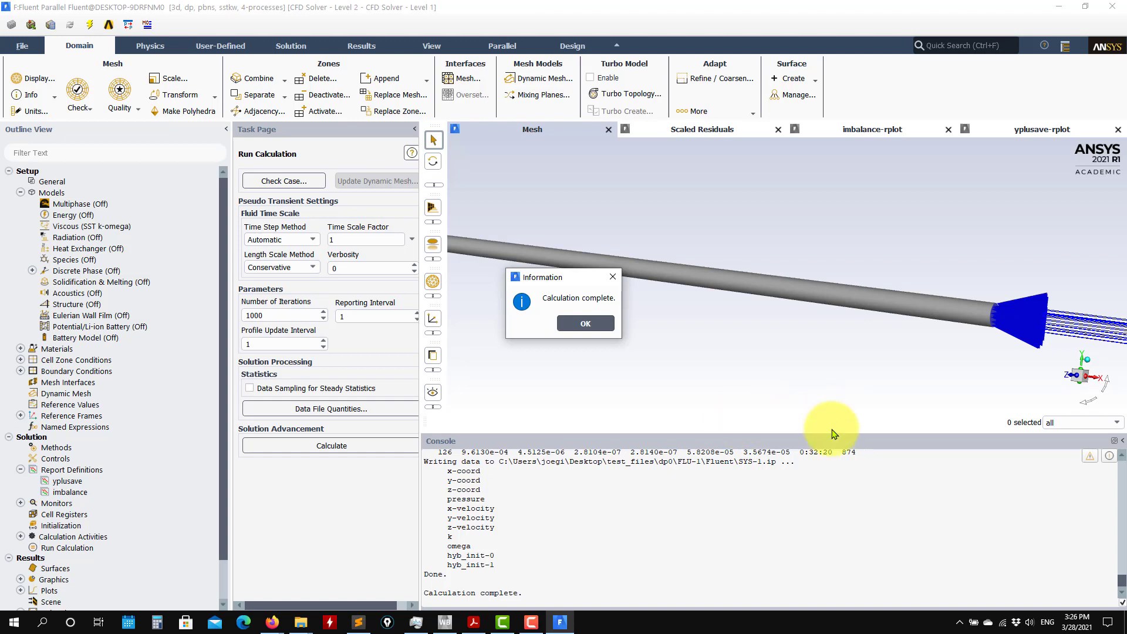
Dismiss the calculation completion notice and view the final scaled residuals plot.
{"action": "left_click", "coordinate": [587, 323]}
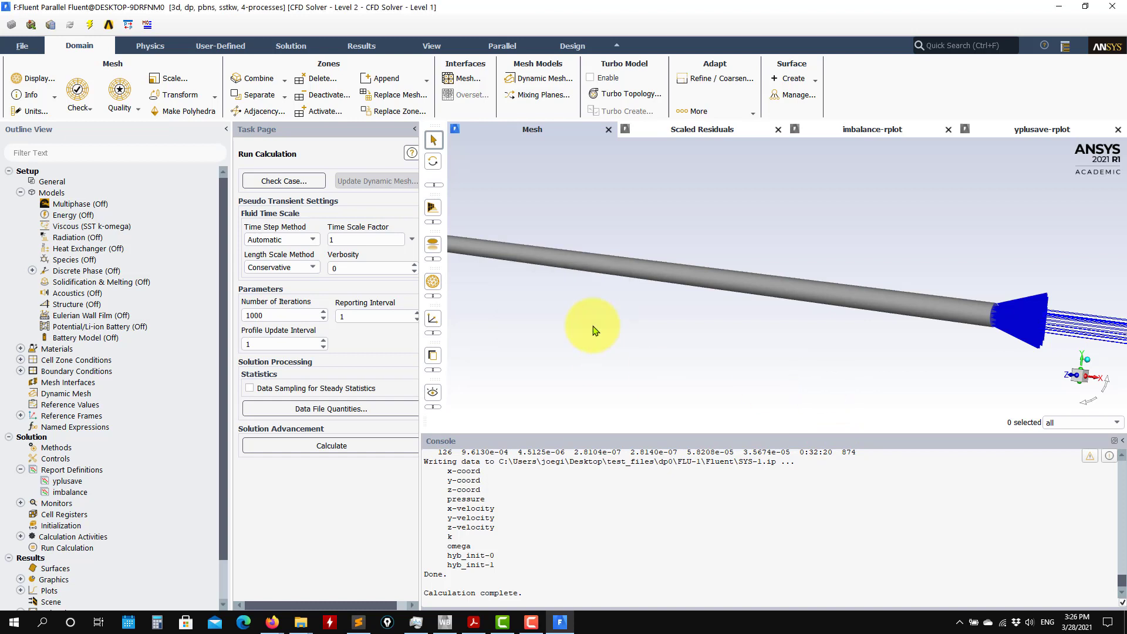
{"action": "left_click", "coordinate": [716, 129]}
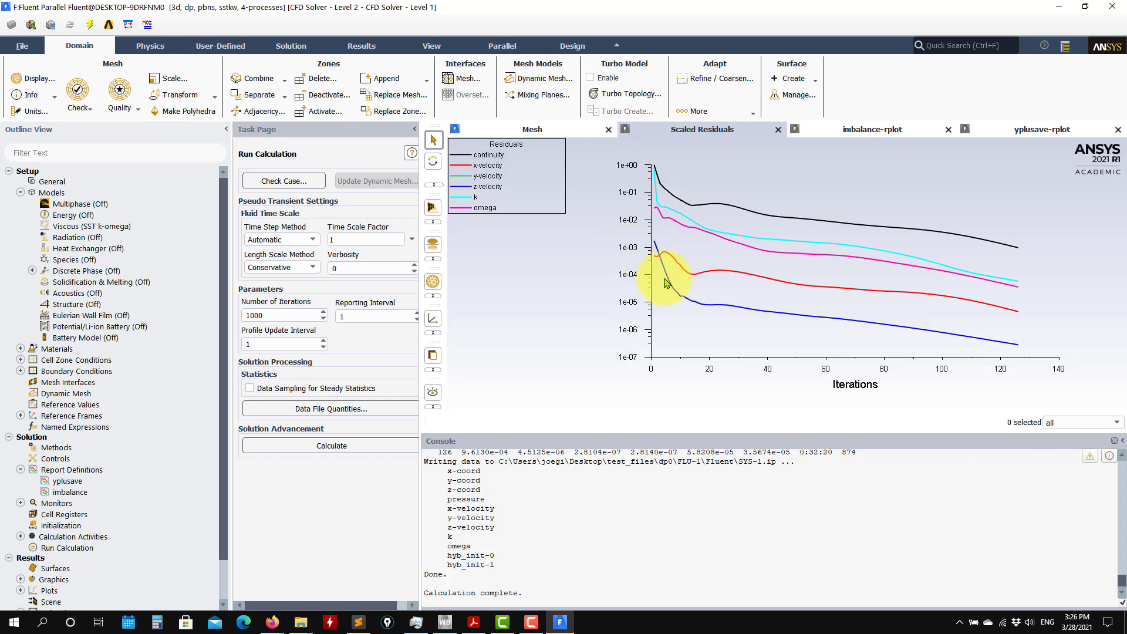
Examine the final mass imbalance and average y-plus plots over the iterations.
{"action": "left_click", "coordinate": [894, 138]}
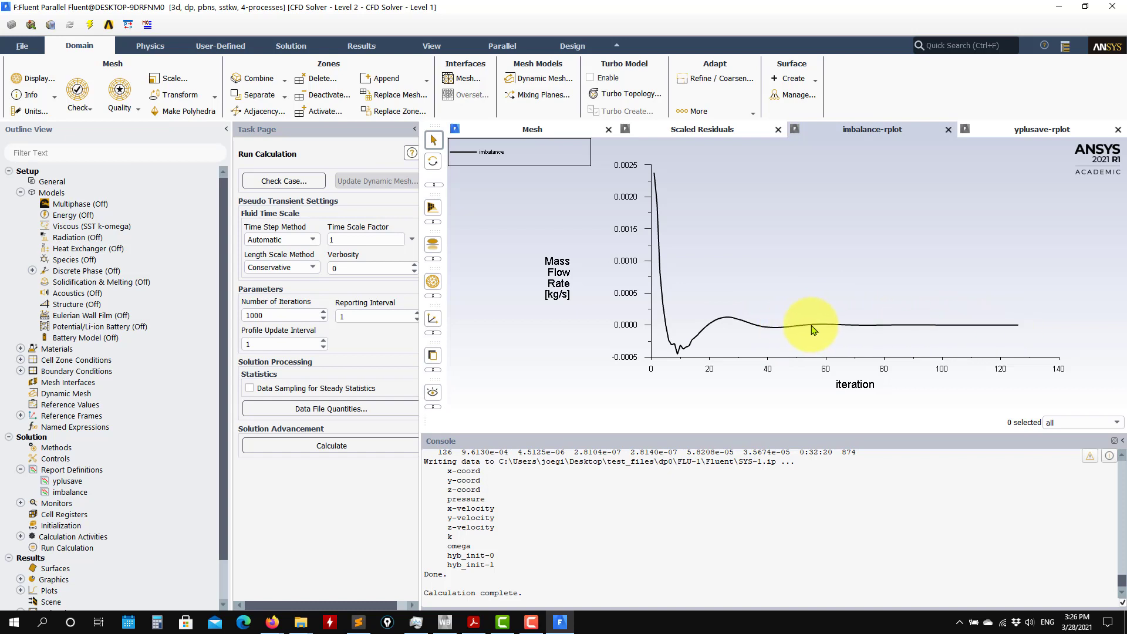
{"action": "left_click", "coordinate": [1032, 131]}
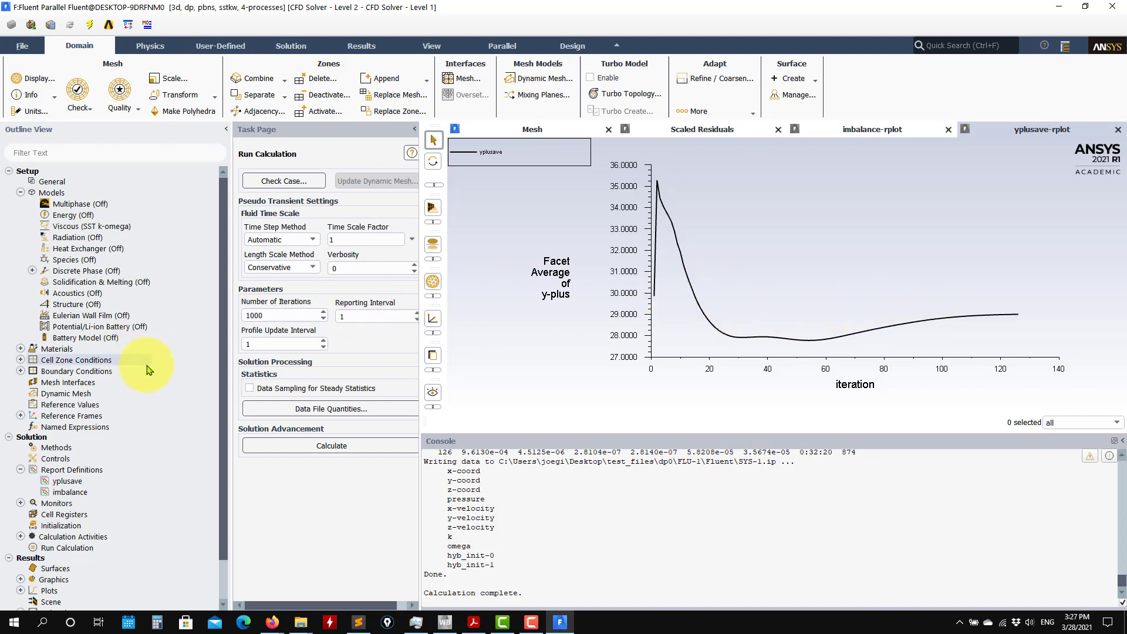
Create a filled contour plot of turbulence Wall Yplus on the wall surface and inspect it on the pipe.
{"action": "scroll", "coordinate": [179, 372], "scroll_direction": "down", "scroll_amount": 1}
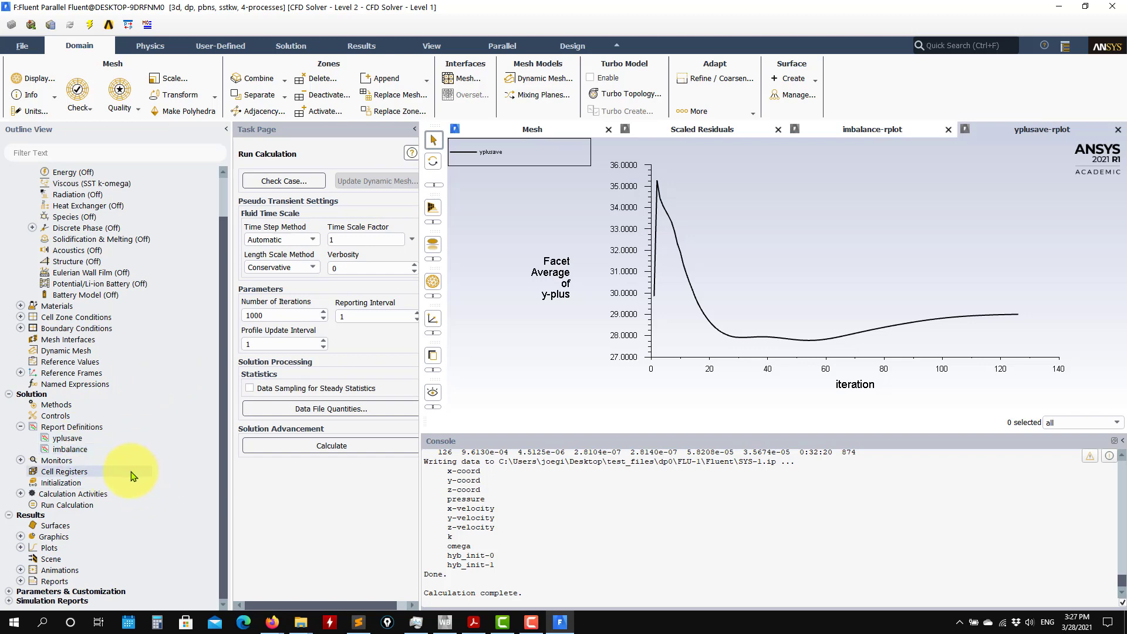
{"action": "left_click", "coordinate": [20, 536]}
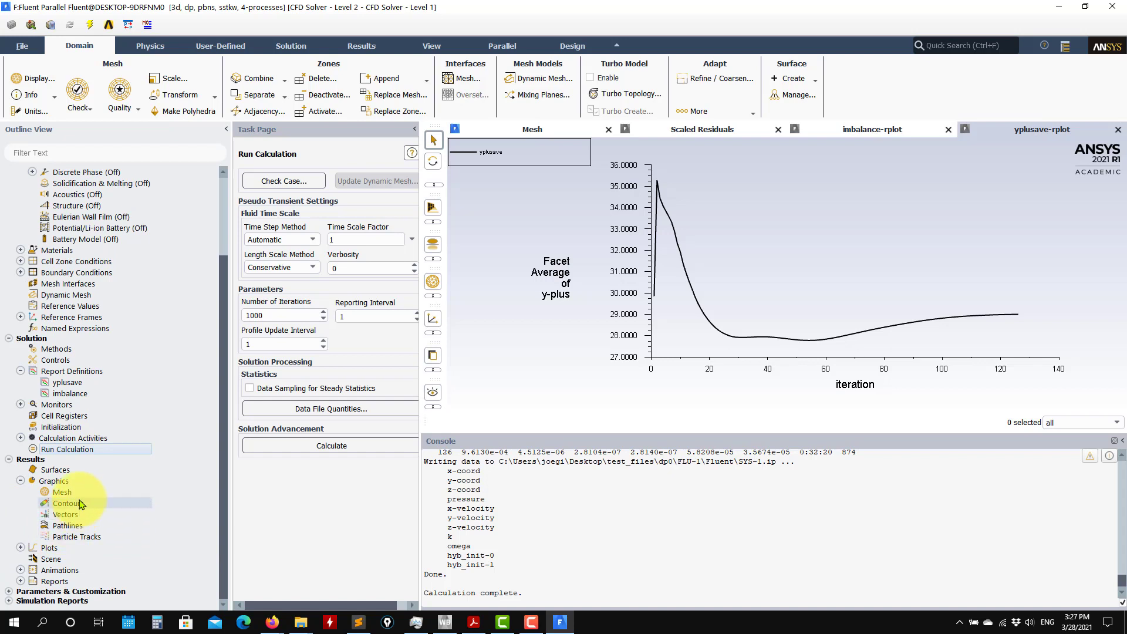
{"action": "double_click", "coordinate": [118, 503]}
{"action": "left_click", "coordinate": [330, 458]}
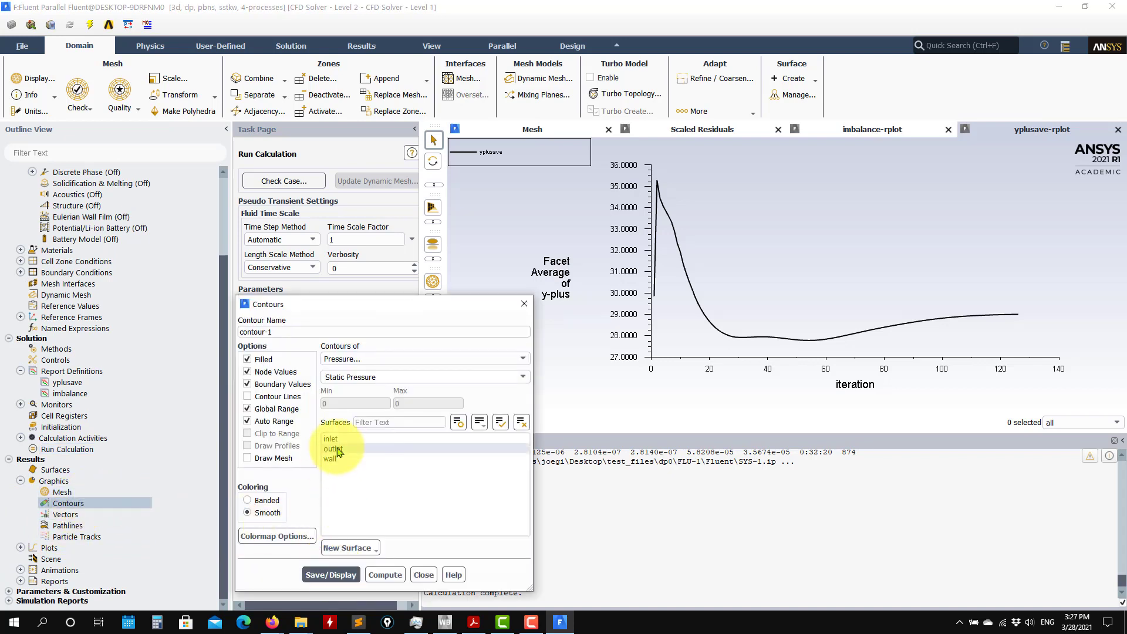
{"action": "left_click", "coordinate": [509, 359]}
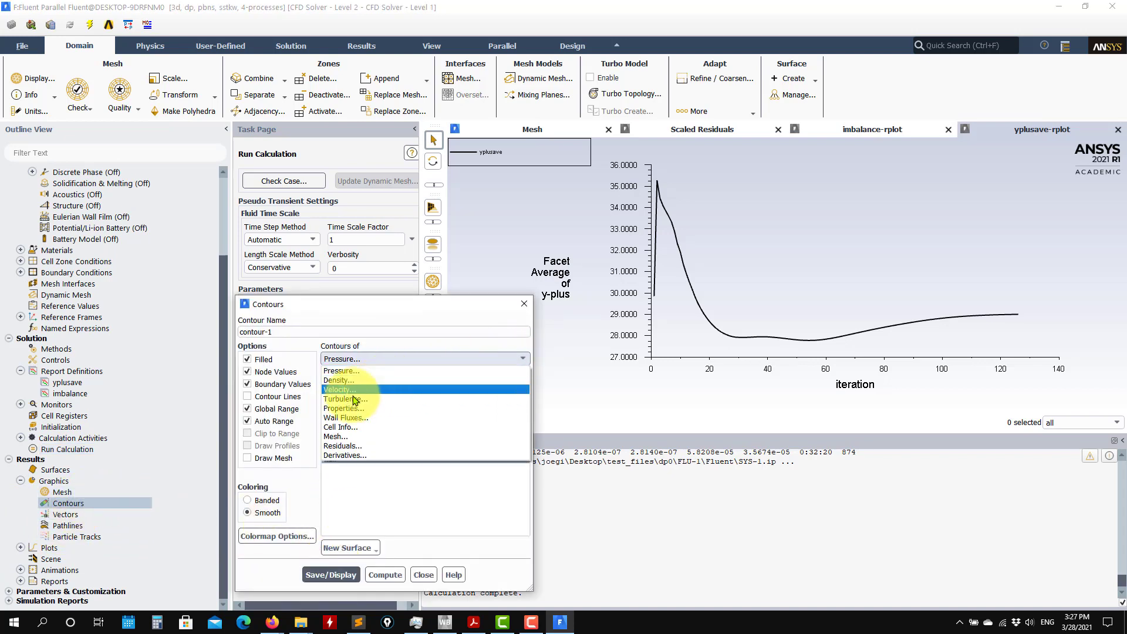
{"action": "left_click", "coordinate": [346, 398]}
{"action": "left_click", "coordinate": [522, 377]}
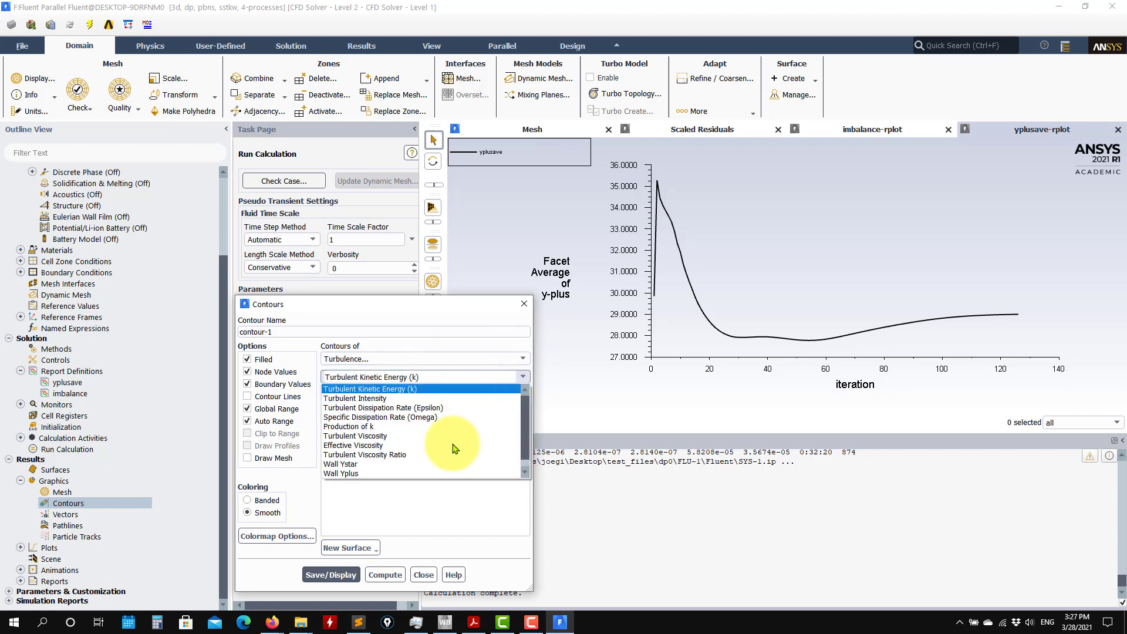
{"action": "left_click", "coordinate": [352, 463]}
{"action": "left_click", "coordinate": [331, 562]}
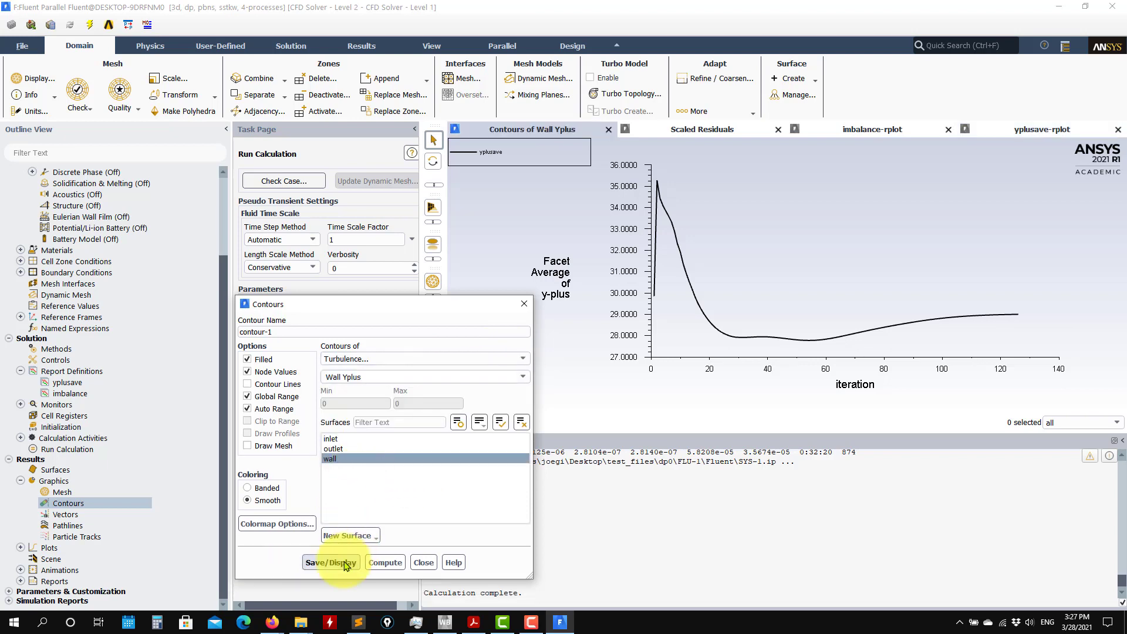
{"action": "left_click_drag", "start_coordinate": [898, 317], "coordinate": [630, 320]}
Change the wall contour to Static Pressure and display it.
{"action": "left_click", "coordinate": [517, 359]}
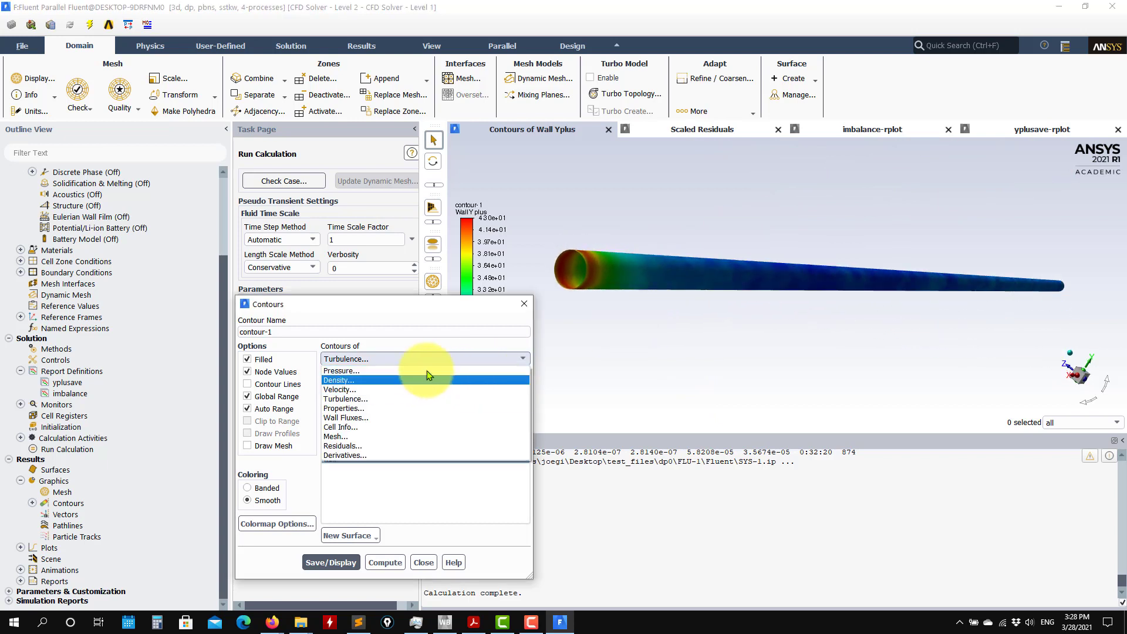
{"action": "left_click", "coordinate": [411, 369]}
{"action": "left_click", "coordinate": [330, 575]}
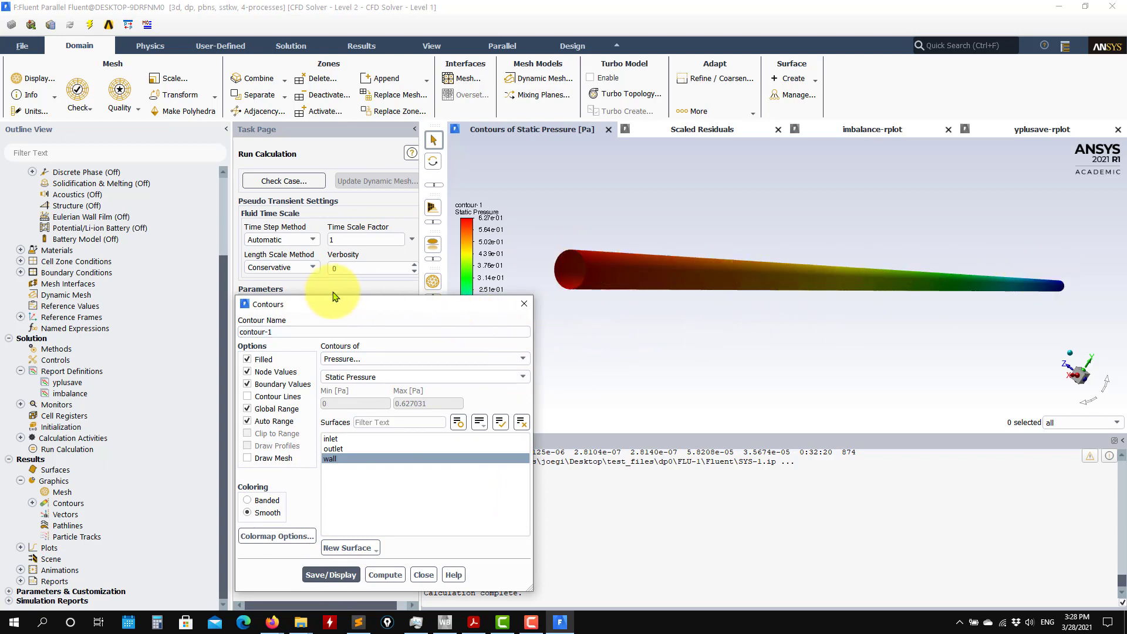
Change the wall contour to Velocity Magnitude and display it.
{"action": "left_click_drag", "start_coordinate": [440, 303], "coordinate": [425, 261]}
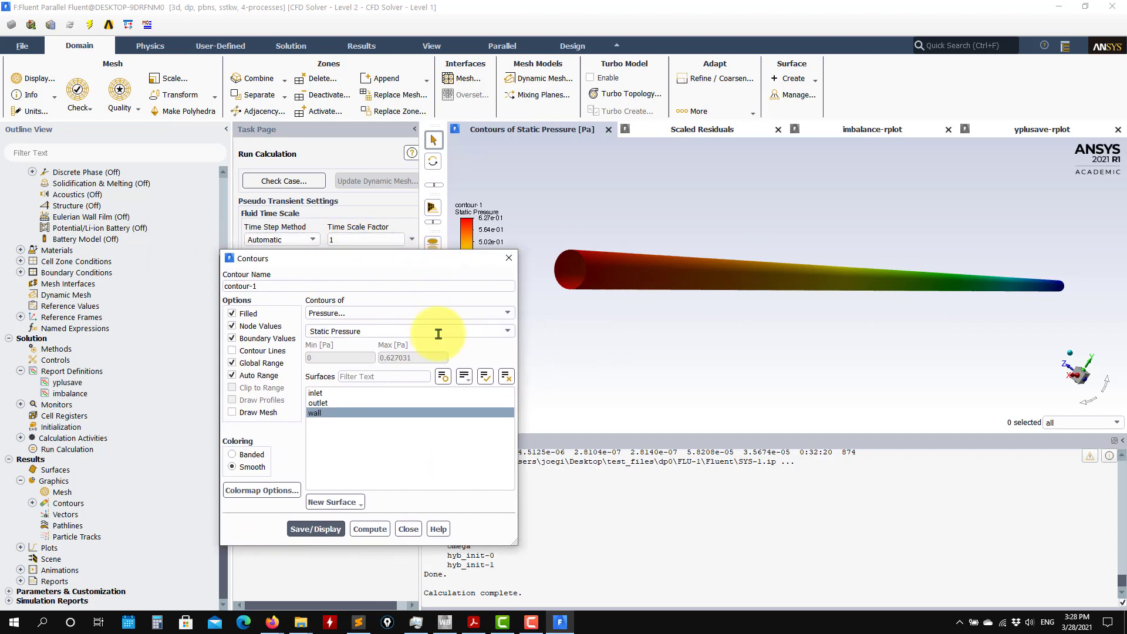
{"action": "left_click", "coordinate": [506, 313]}
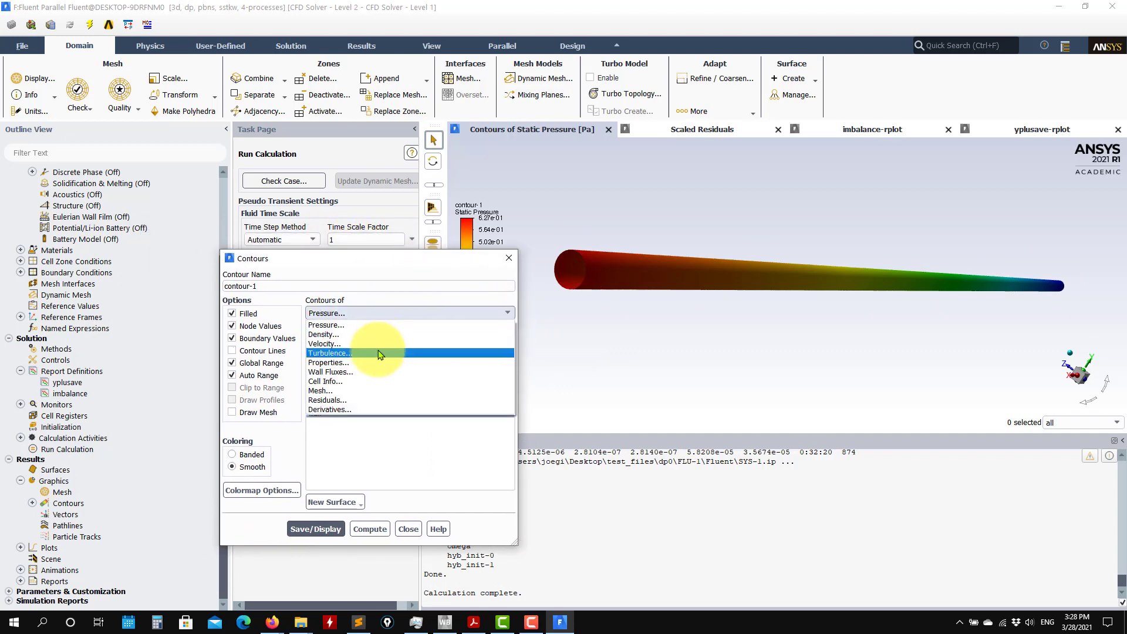
{"action": "left_click", "coordinate": [387, 343]}
{"action": "left_click", "coordinate": [339, 529]}
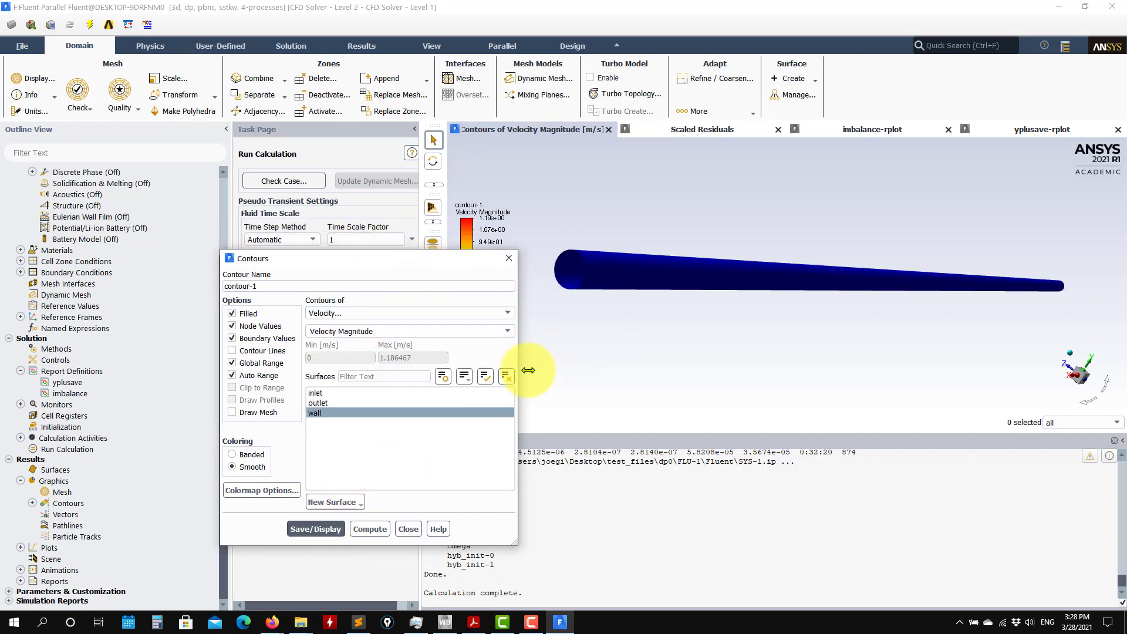
Turn off boundary values for the velocity contour, redisplay it, and close the contour settings to inspect the pipe inlet end.
{"action": "left_click", "coordinate": [252, 339]}
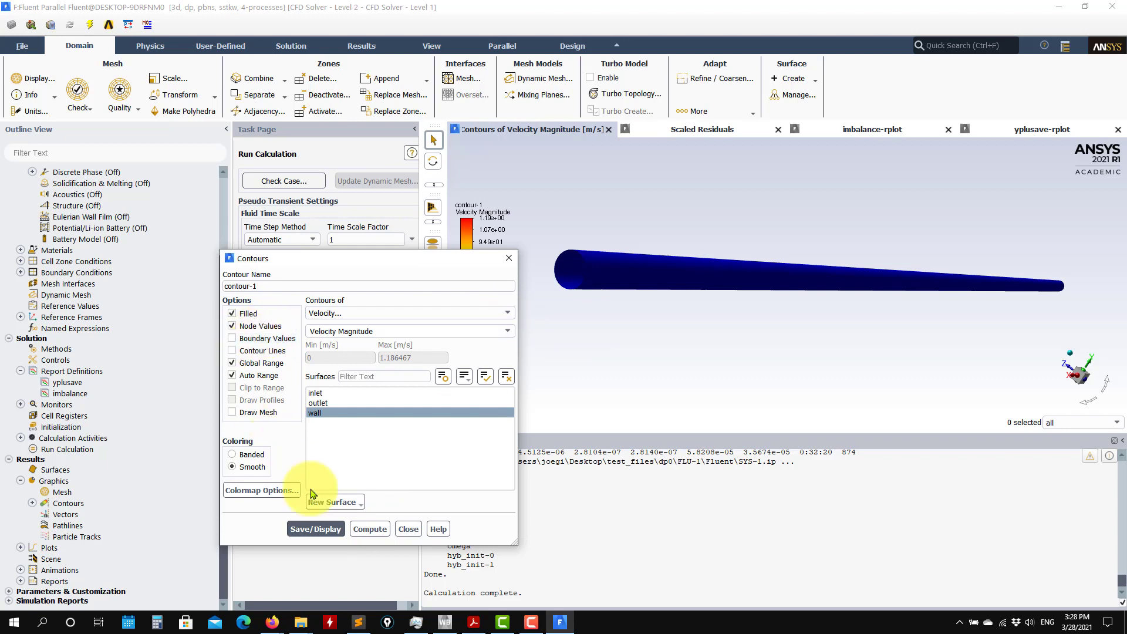
{"action": "left_click", "coordinate": [317, 528]}
{"action": "left_click_drag", "start_coordinate": [765, 329], "coordinate": [654, 344]}
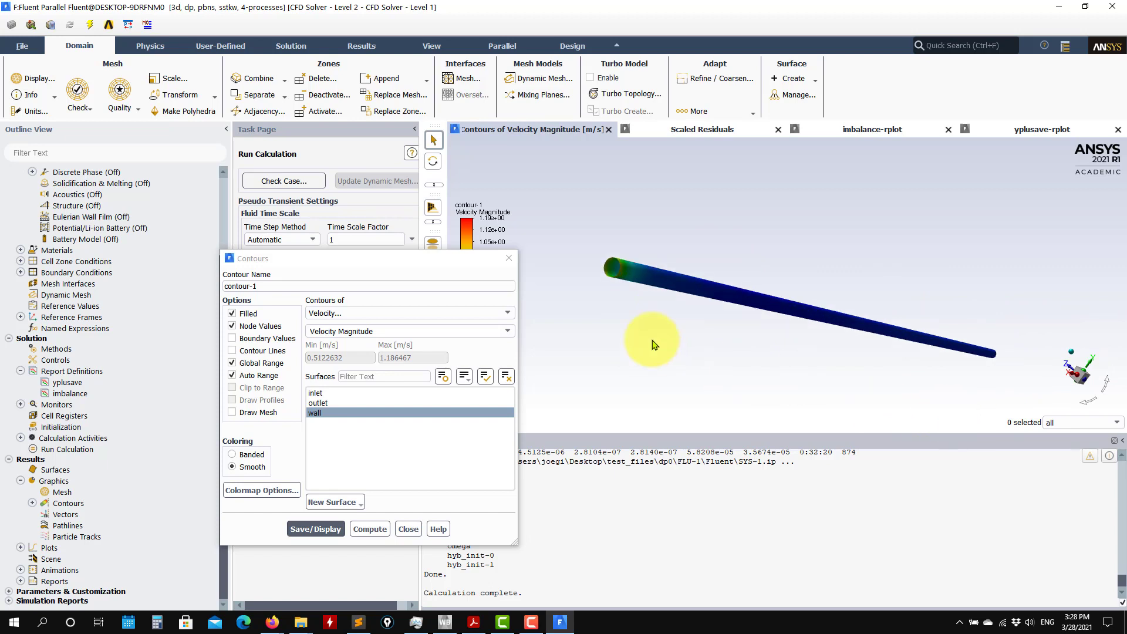
{"action": "left_click", "coordinate": [408, 529]}
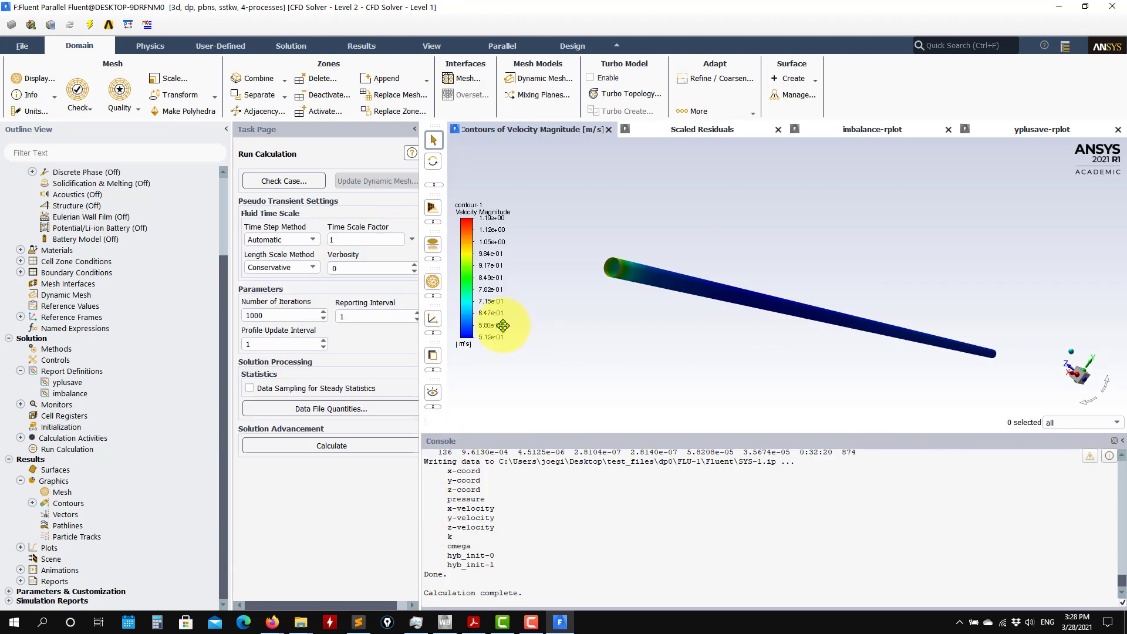
{"action": "left_click_drag", "start_coordinate": [636, 307], "coordinate": [656, 234]}
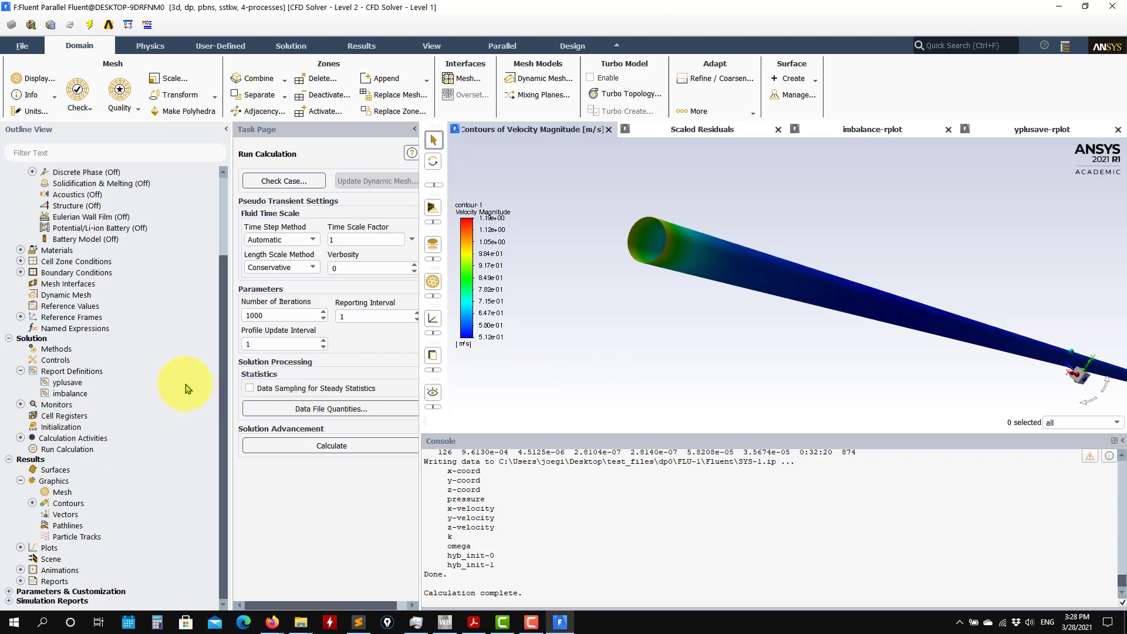
Start a new plane surface in the results and try the ZX Plane method.
{"action": "left_click", "coordinate": [52, 491]}
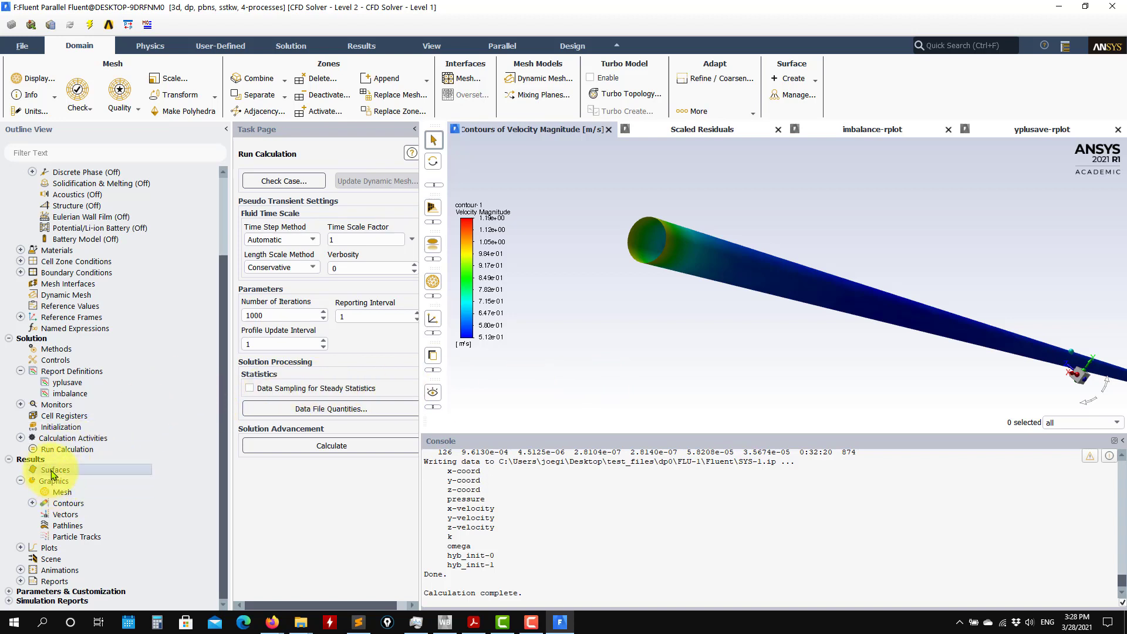
{"action": "right_click", "coordinate": [53, 475]}
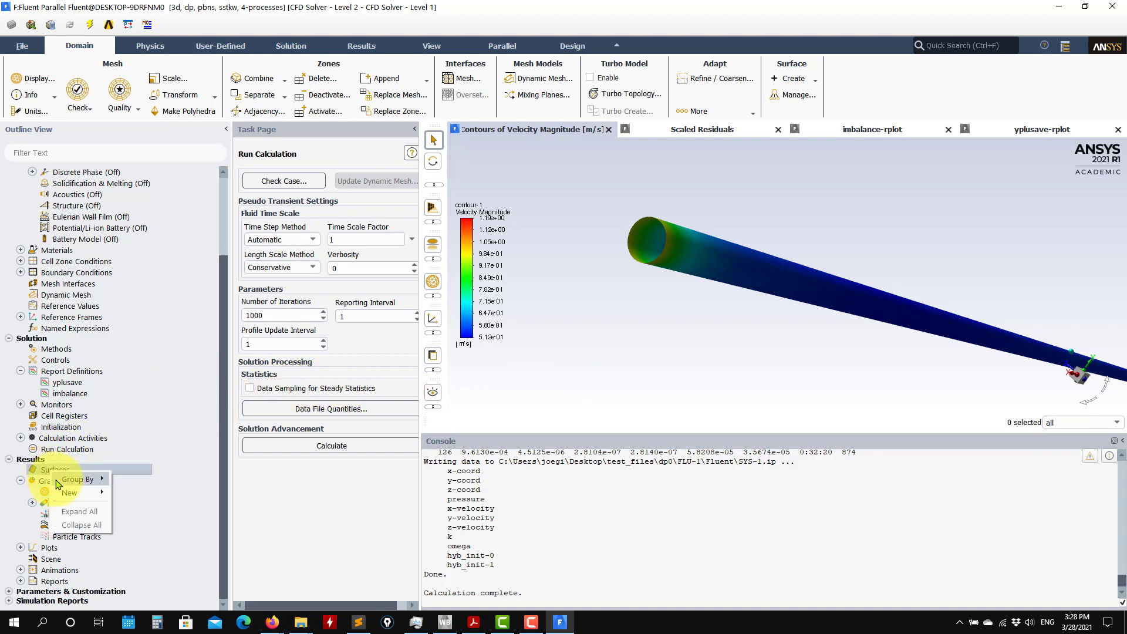
{"action": "mouse_move", "coordinate": [103, 496]}
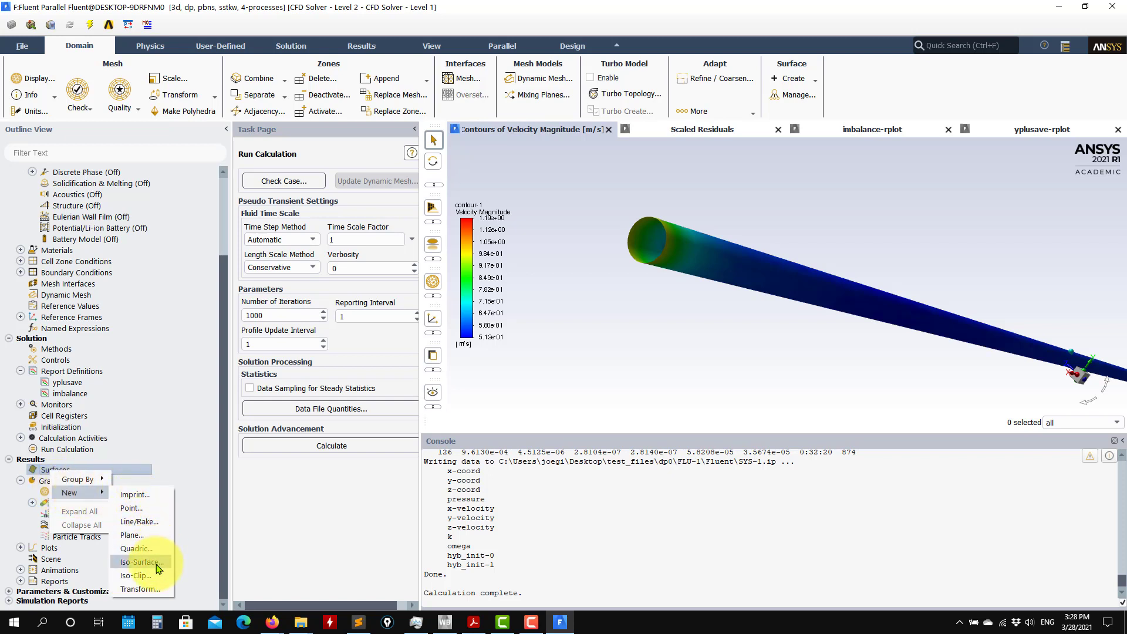
{"action": "left_click", "coordinate": [132, 534]}
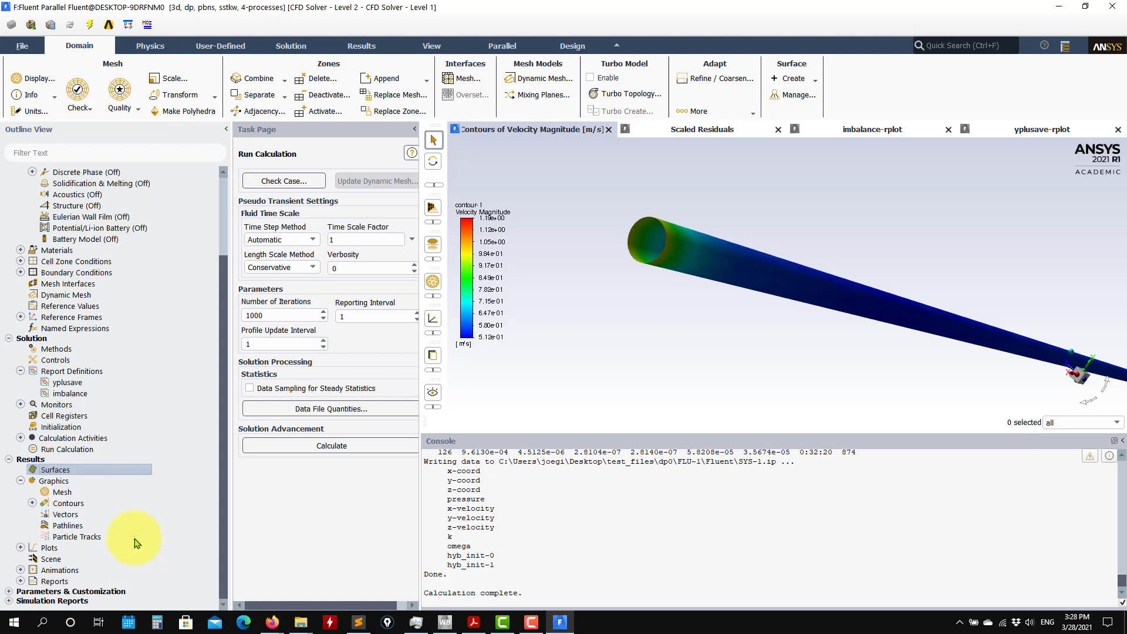
{"action": "scroll", "coordinate": [673, 360], "scroll_direction": "down", "scroll_amount": 2}
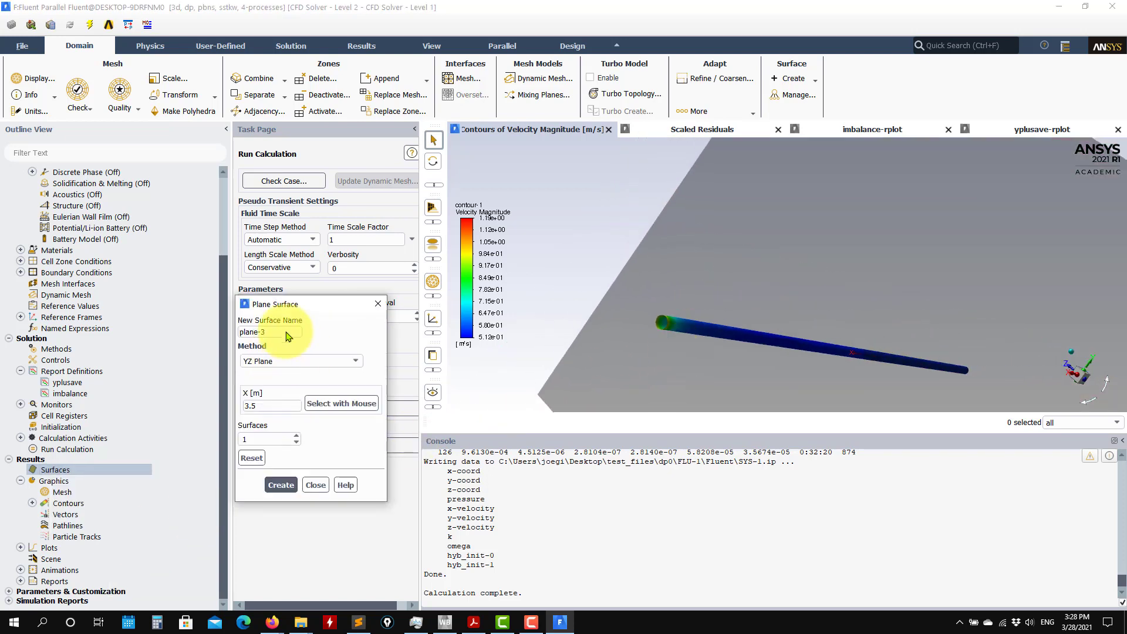
{"action": "left_click_drag", "start_coordinate": [311, 310], "coordinate": [264, 292]}
{"action": "left_click_drag", "start_coordinate": [753, 296], "coordinate": [624, 314]}
{"action": "left_click", "coordinate": [301, 343]}
{"action": "left_click", "coordinate": [218, 372]}
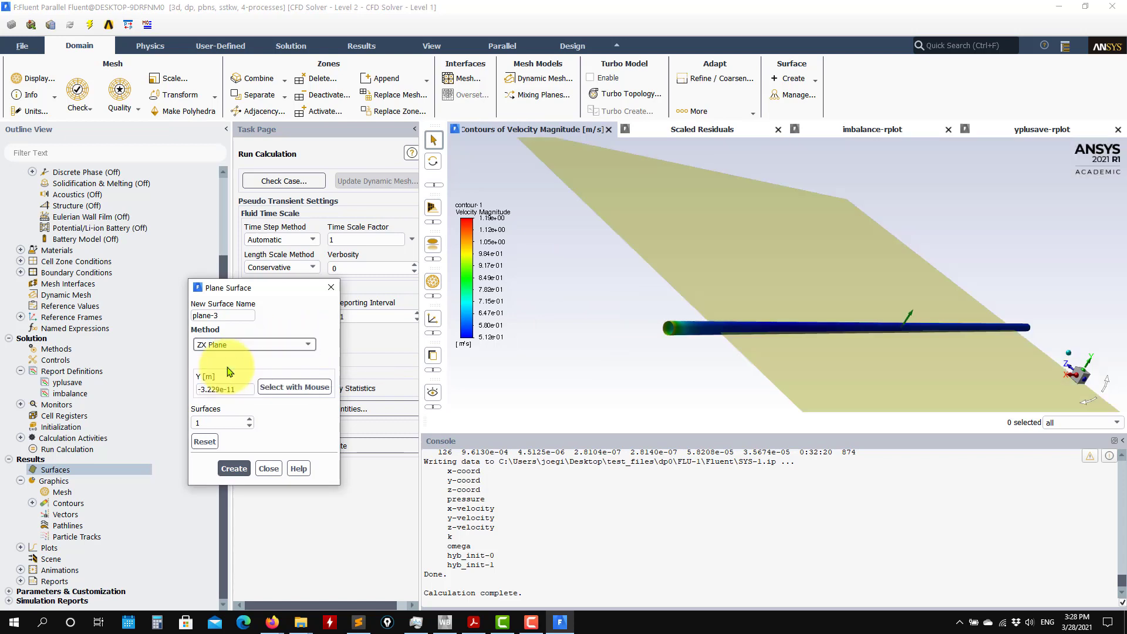
Set the plane method to XY Plane at Z 0 m and create the plane surface along the pipe.
{"action": "left_click", "coordinate": [311, 363]}
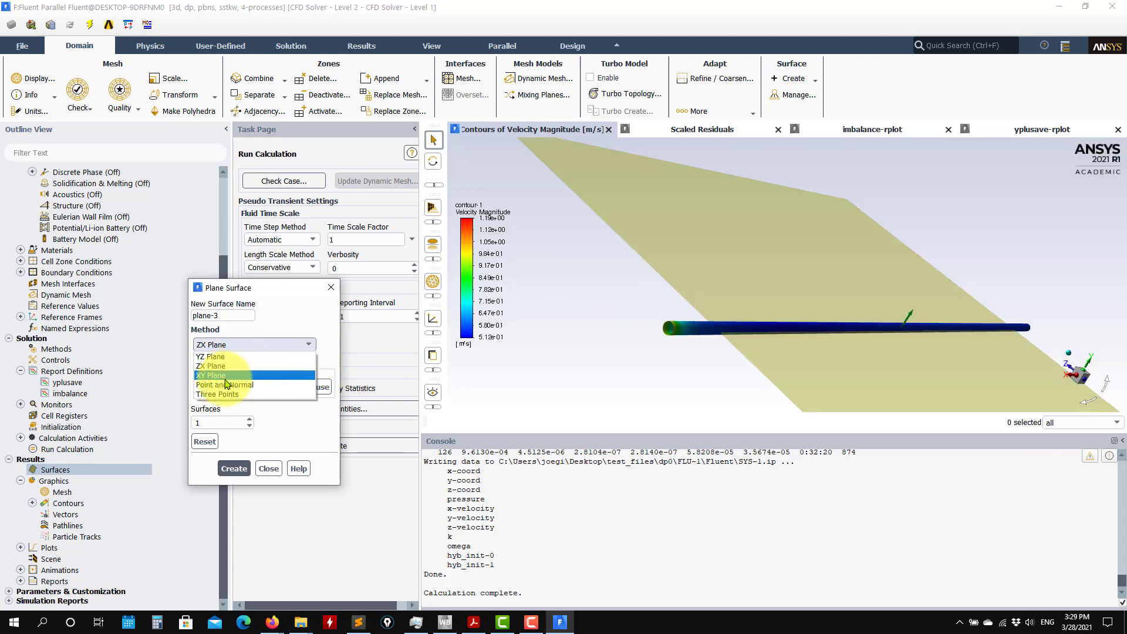
{"action": "left_click", "coordinate": [223, 355]}
{"action": "left_click_drag", "start_coordinate": [651, 334], "coordinate": [470, 300]}
{"action": "left_click_drag", "start_coordinate": [722, 300], "coordinate": [810, 352]}
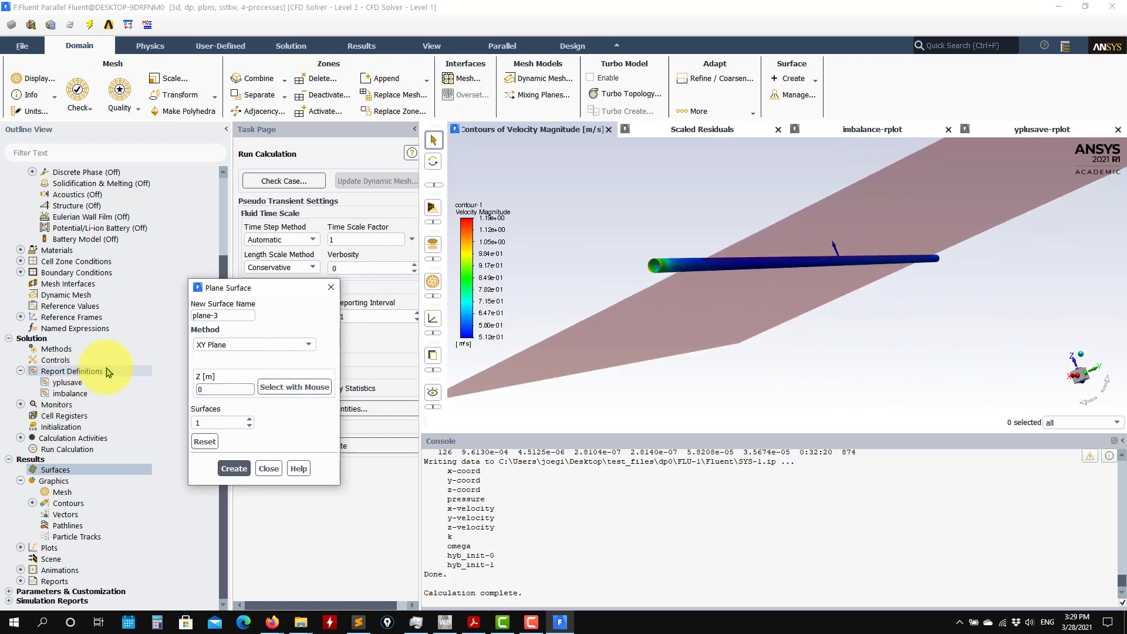
{"action": "left_click", "coordinate": [231, 470]}
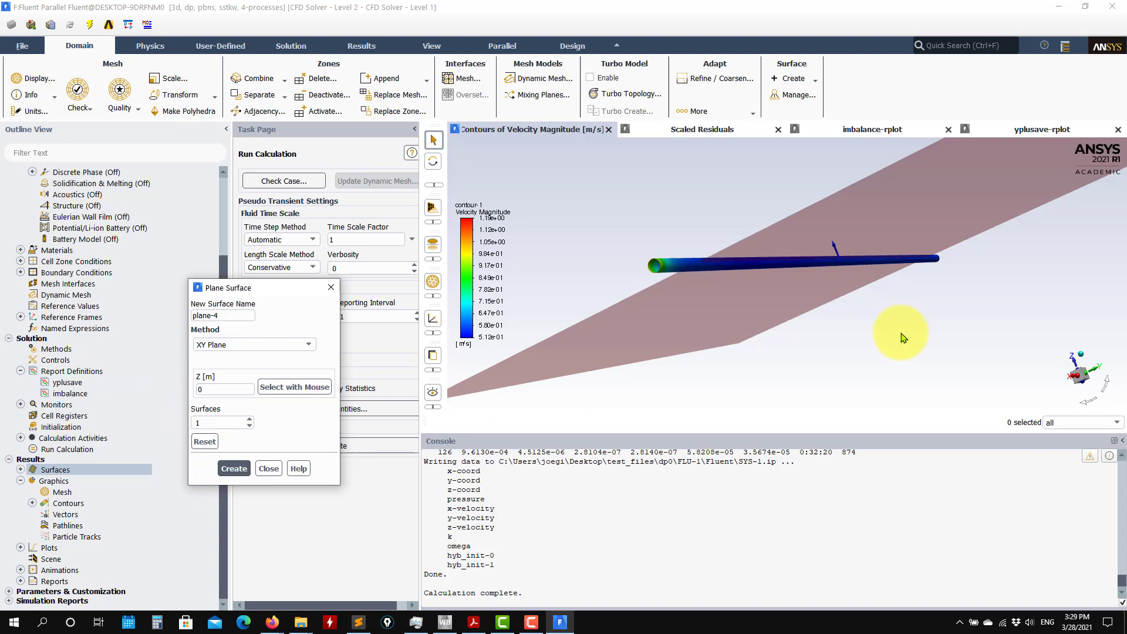
{"action": "left_click", "coordinate": [269, 469]}
Edit contour-1 to show velocity magnitude on plane-3 instead of the wall, display it and inspect the velocity along the pipe.
{"action": "left_click", "coordinate": [20, 469]}
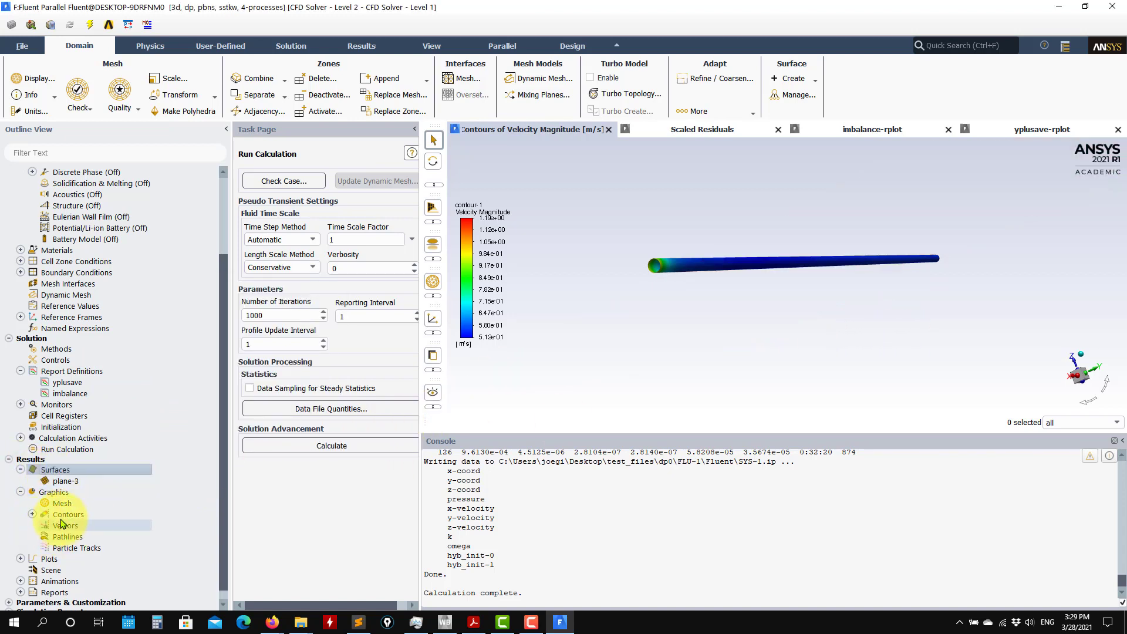
{"action": "left_click", "coordinate": [32, 515]}
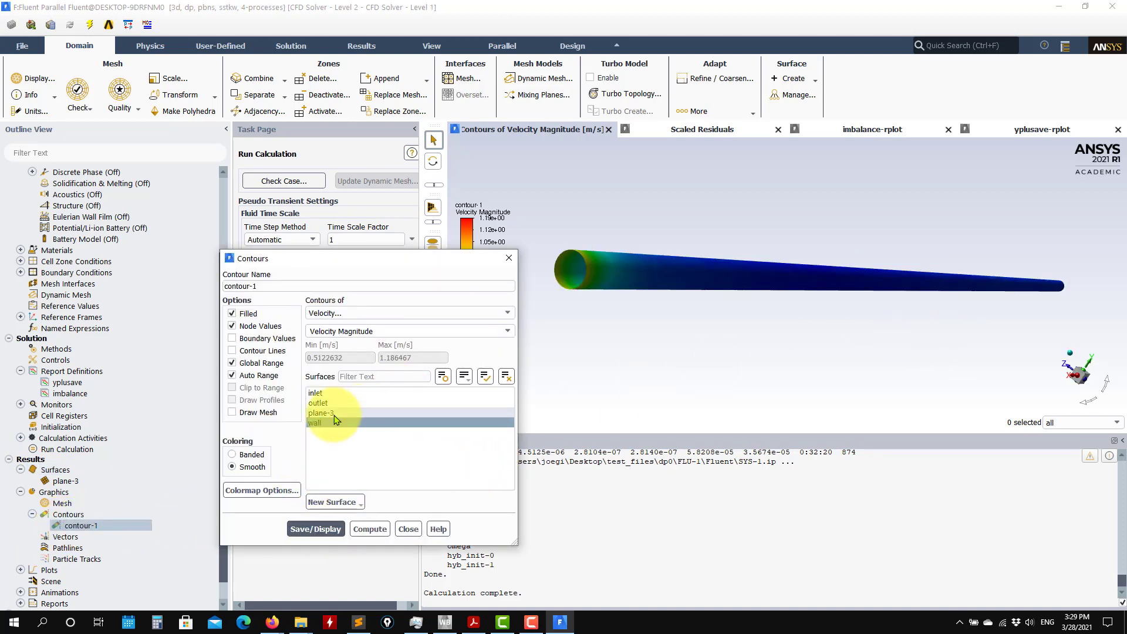
{"action": "left_click", "coordinate": [321, 413]}
{"action": "left_click", "coordinate": [315, 422]}
{"action": "left_click", "coordinate": [315, 529]}
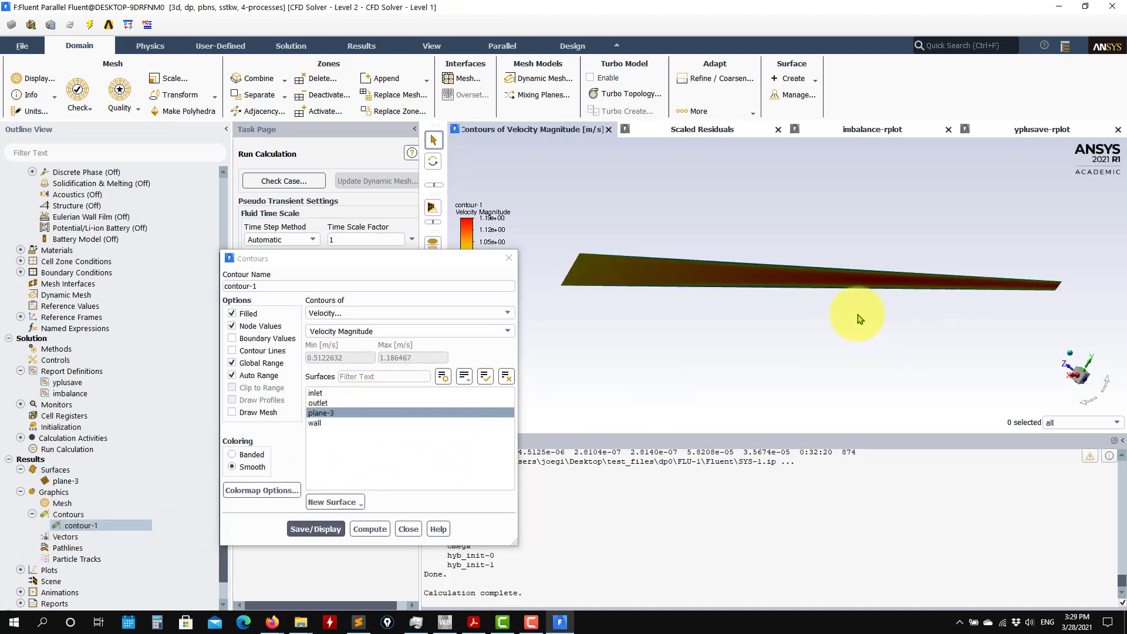
{"action": "left_click_drag", "start_coordinate": [787, 315], "coordinate": [558, 381]}
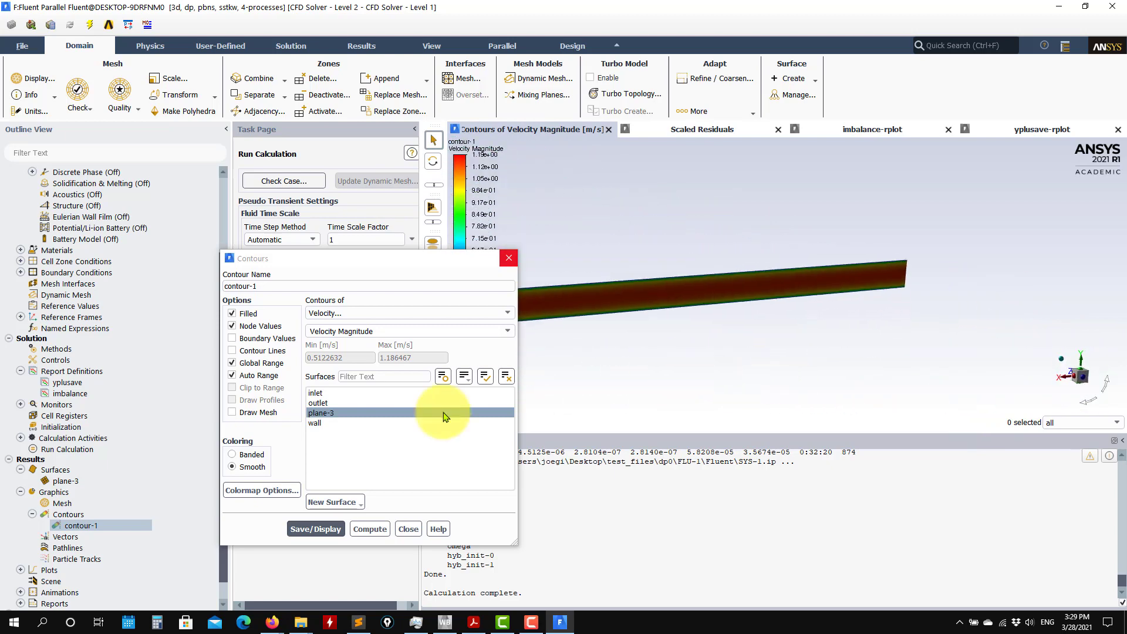
{"action": "left_click", "coordinate": [408, 529]}
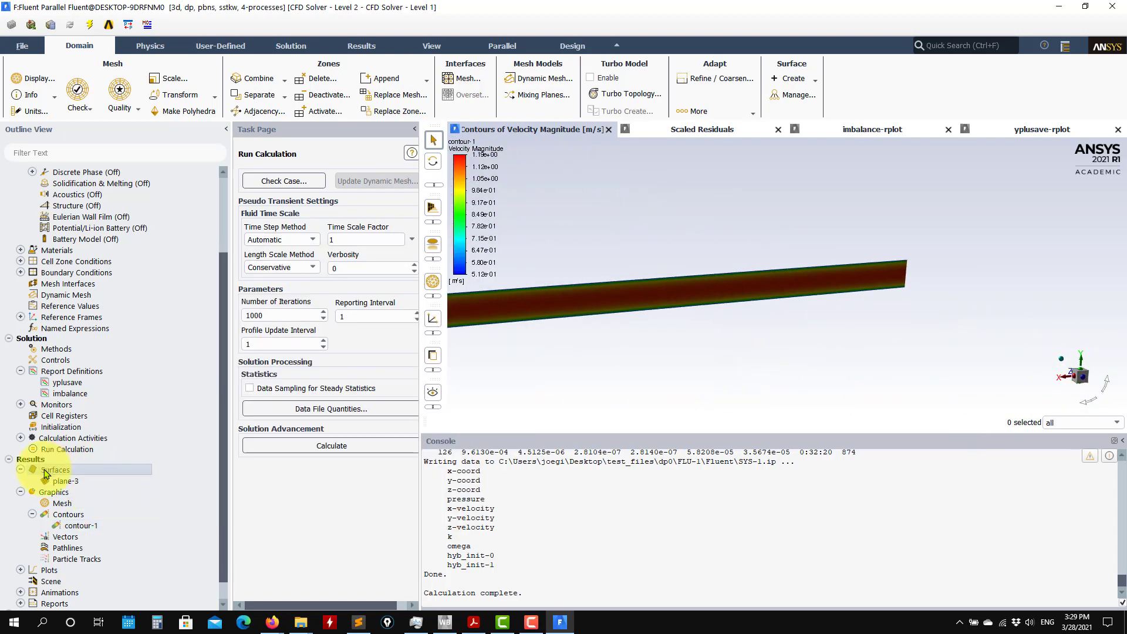
Create a line surface across the pipe from (6.9, -0.1, 0) m to (6.9, 0.1, 0) m and close its settings.
{"action": "right_click", "coordinate": [46, 473]}
{"action": "mouse_move", "coordinate": [74, 490]}
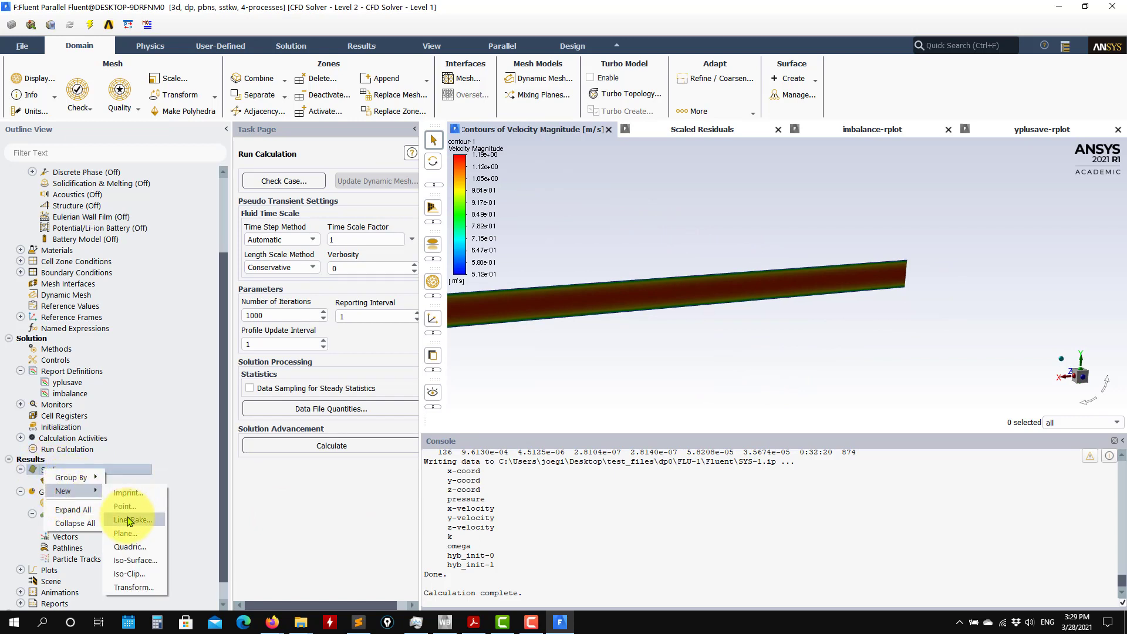
{"action": "left_click", "coordinate": [130, 521]}
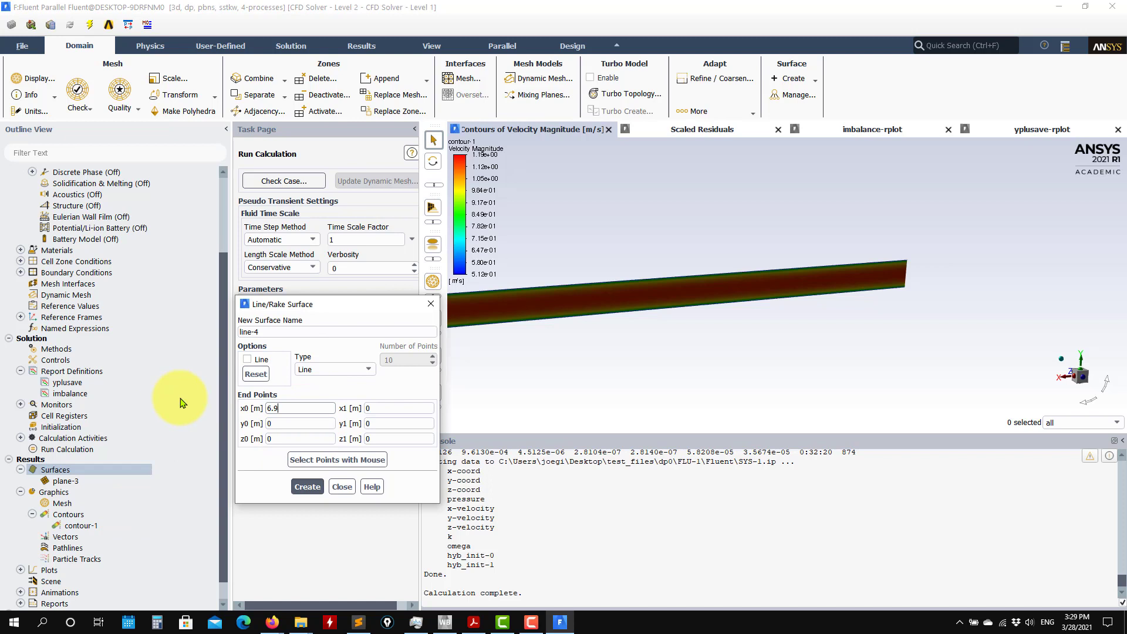
{"action": "left_click", "coordinate": [385, 408]}
{"action": "type", "text": "6.9"}
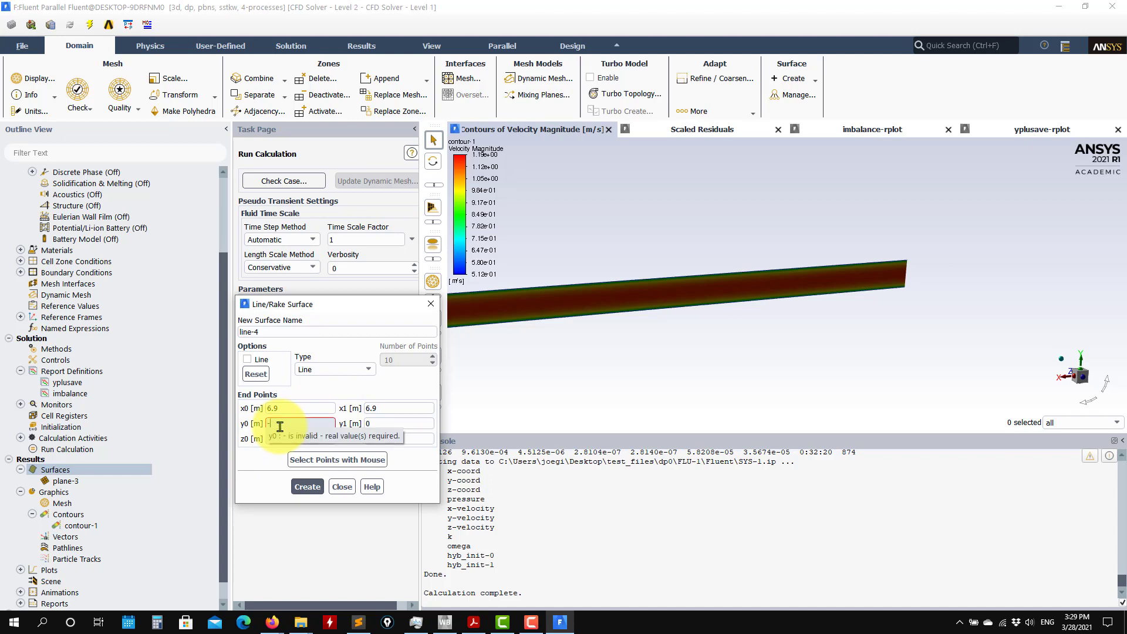
{"action": "left_click", "coordinate": [280, 426]}
{"action": "type", "text": "-0.1"}
{"action": "left_click", "coordinate": [386, 423]}
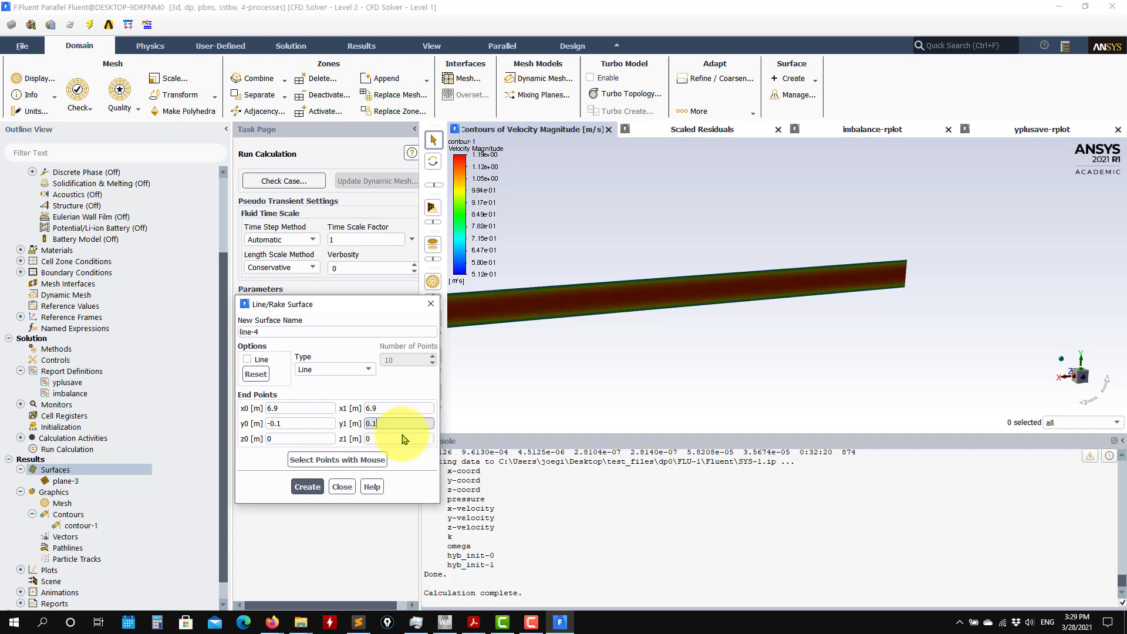
{"action": "left_click", "coordinate": [307, 487]}
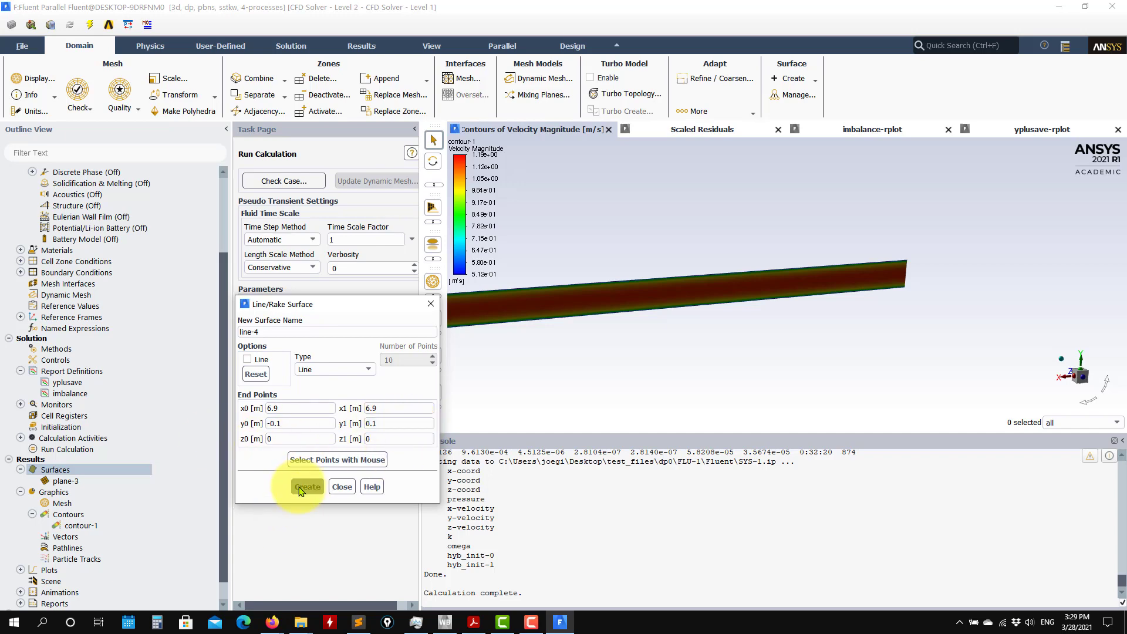
{"action": "left_click", "coordinate": [342, 487]}
Add line-4 to the surfaces of contour-1 alongside plane-3 and redisplay the velocity contour.
{"action": "double_click", "coordinate": [75, 538]}
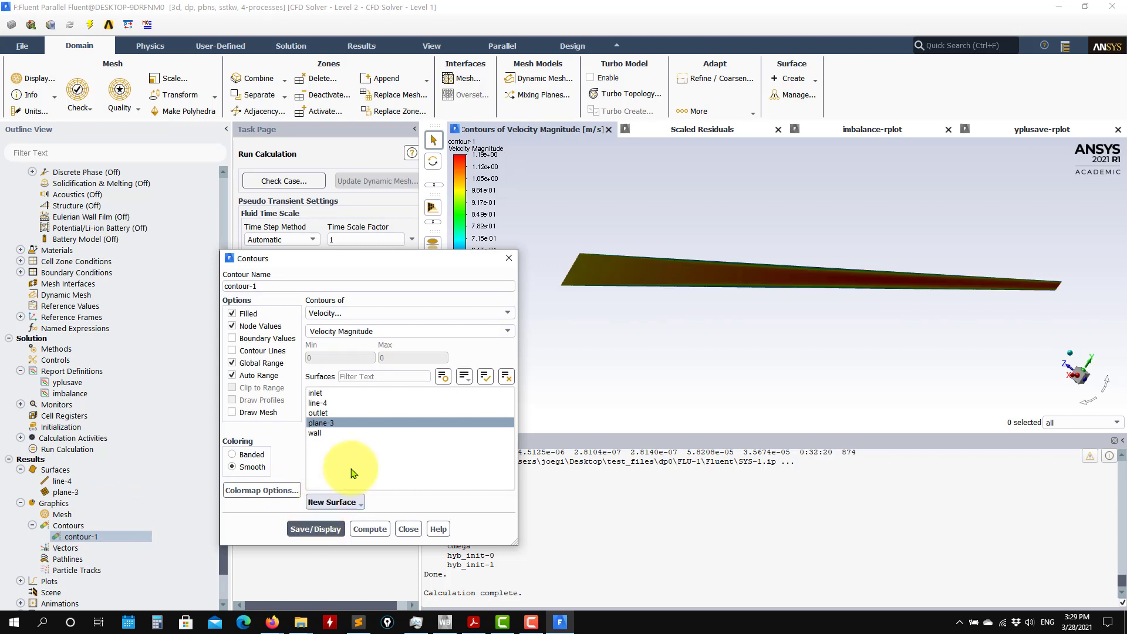
{"action": "left_click", "coordinate": [328, 403]}
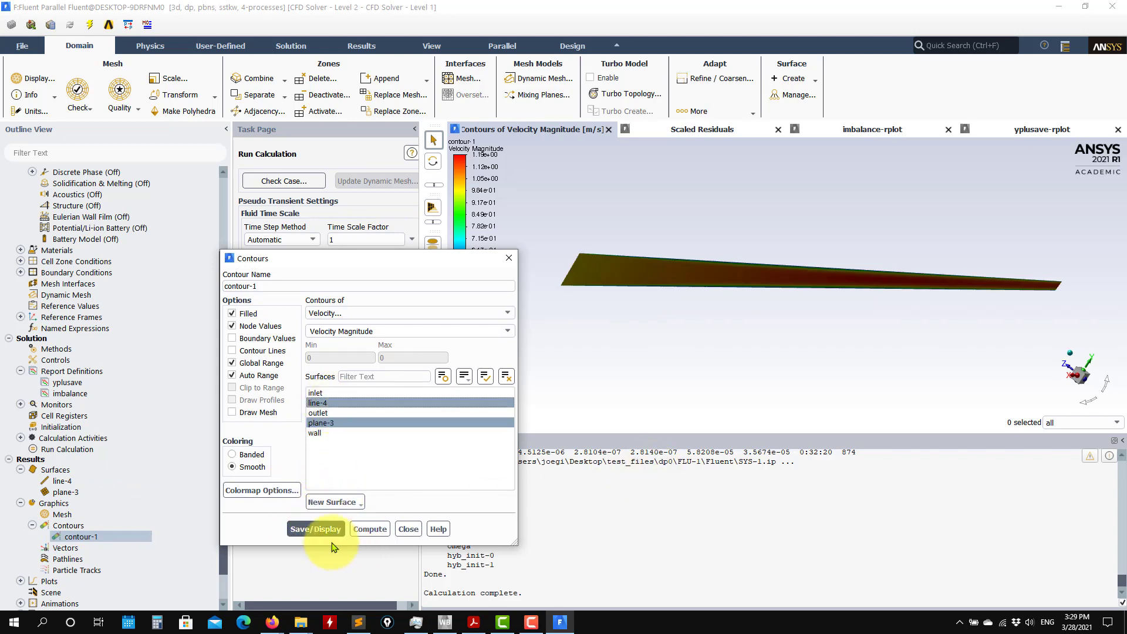
{"action": "left_click", "coordinate": [319, 529]}
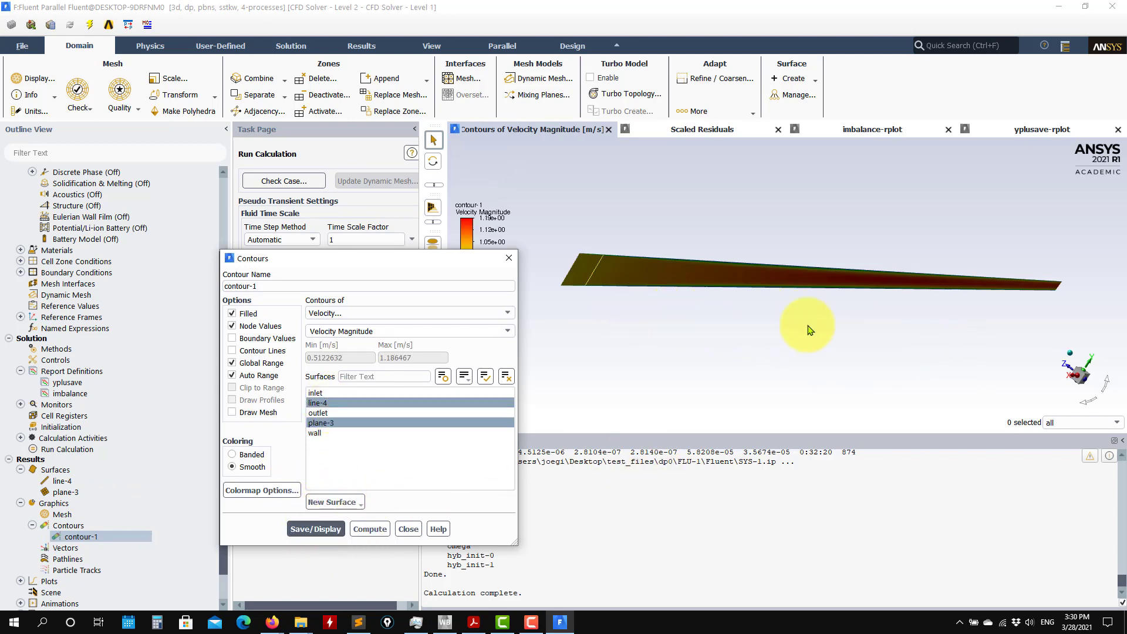
Examine where line-4 lies on the mid-plane and how the velocity profile changes along the pipe.
{"action": "left_click", "coordinate": [779, 342]}
{"action": "middle_click_drag", "start_coordinate": [811, 335], "coordinate": [615, 287]}
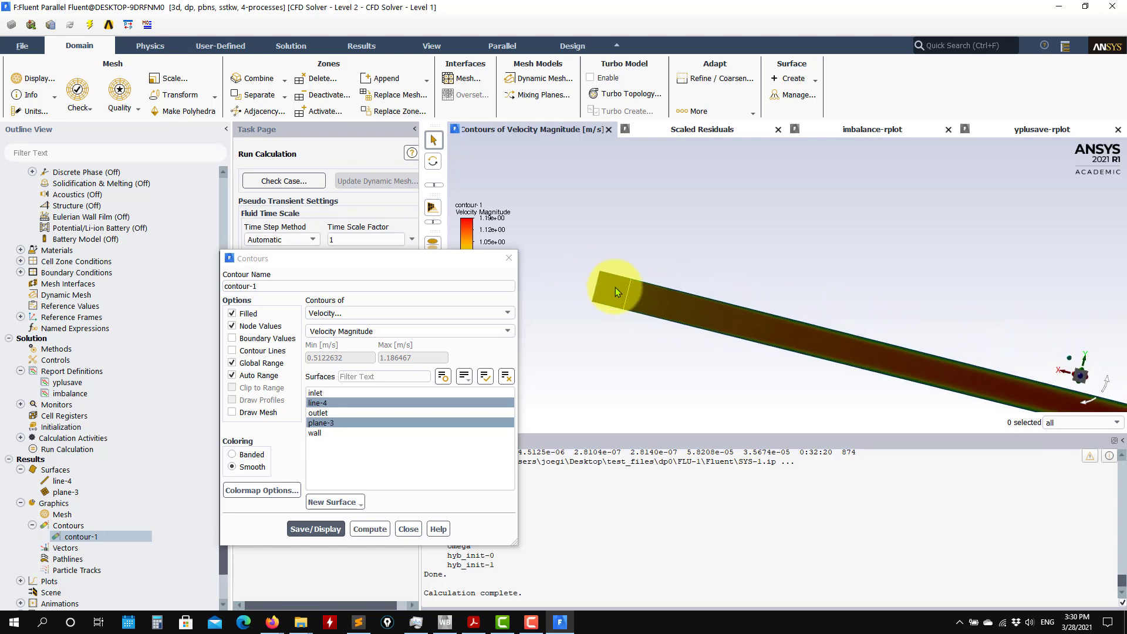
{"action": "scroll", "coordinate": [614, 340], "scroll_direction": "up", "scroll_amount": 5}
{"action": "scroll", "coordinate": [655, 328], "scroll_direction": "up", "scroll_amount": 5}
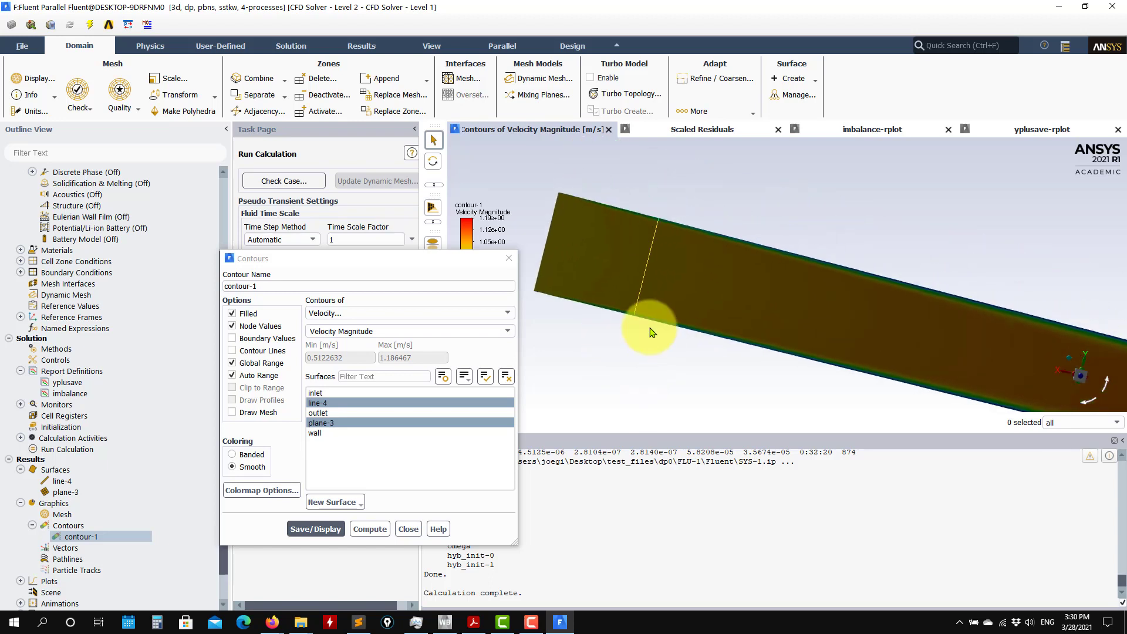
{"action": "scroll", "coordinate": [644, 364], "scroll_direction": "down", "scroll_amount": 5}
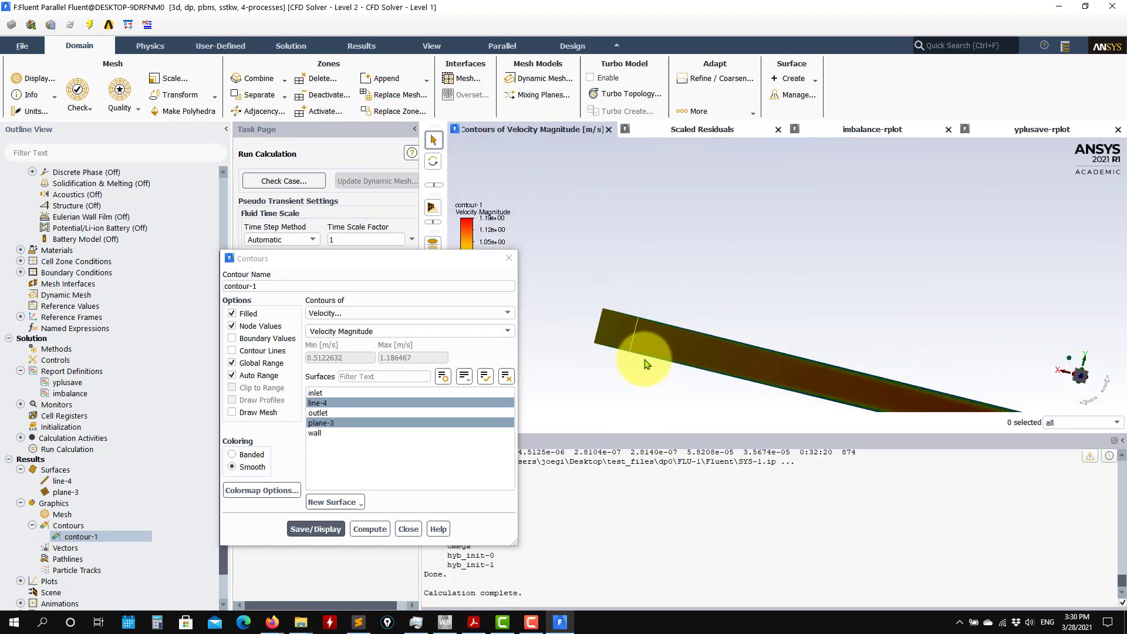
{"action": "middle_click_drag", "start_coordinate": [786, 265], "coordinate": [530, 154], "text": "ctrl"}
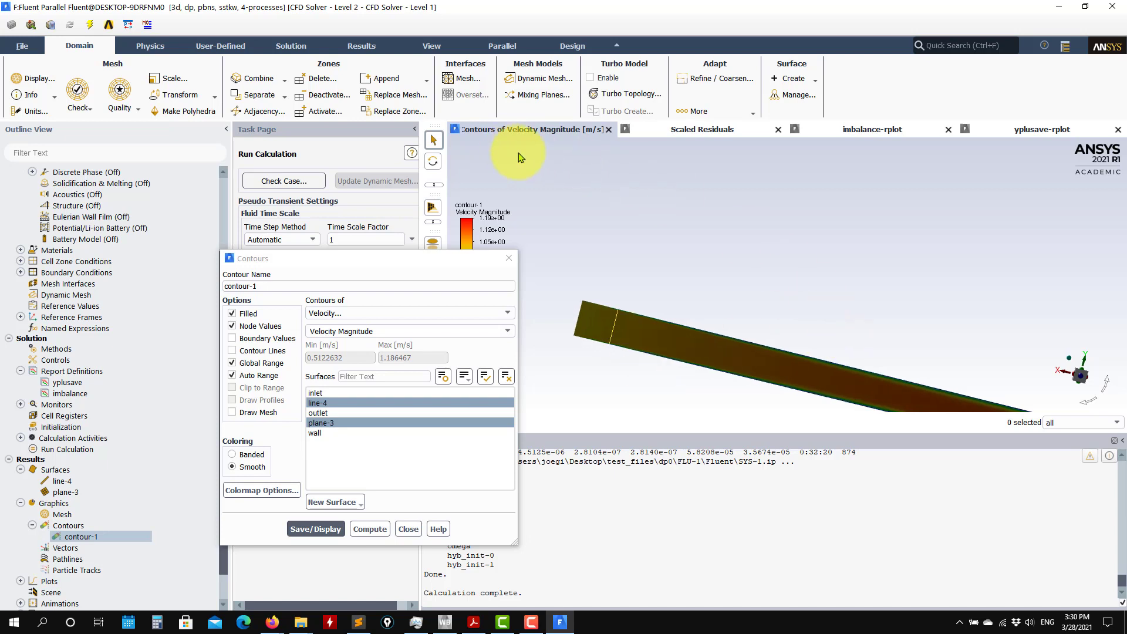
{"action": "middle_click_drag", "start_coordinate": [915, 278], "coordinate": [762, 176], "text": "ctrl"}
{"action": "middle_click_drag", "start_coordinate": [1015, 292], "coordinate": [824, 280], "text": "ctrl"}
{"action": "scroll", "coordinate": [886, 355], "scroll_direction": "up", "scroll_amount": 6}
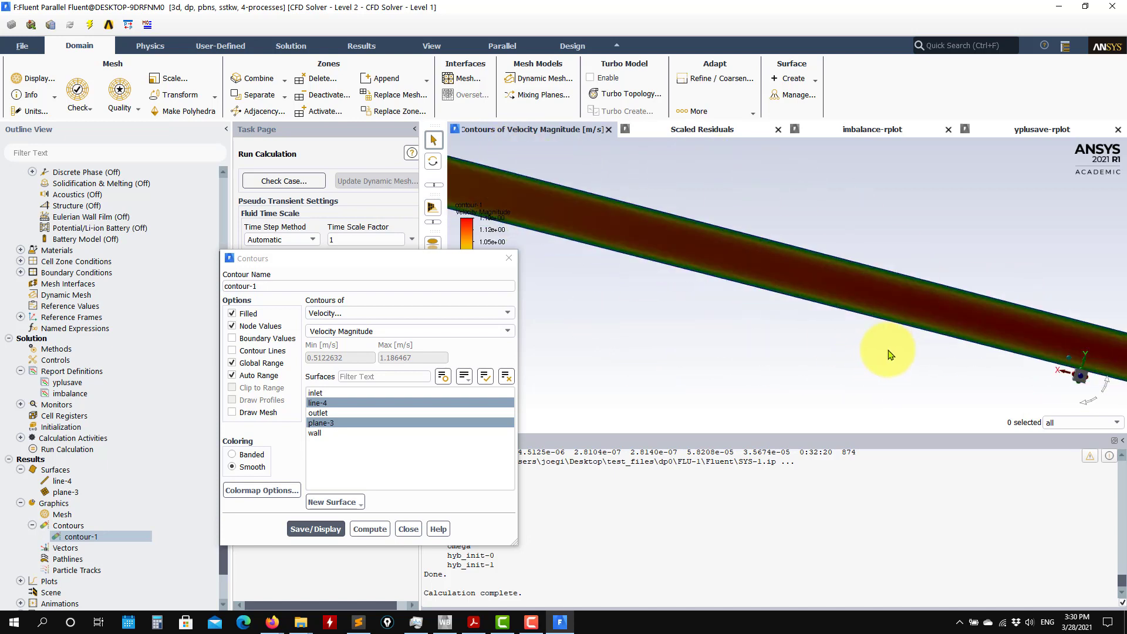
{"action": "middle_click_drag", "start_coordinate": [888, 355], "coordinate": [1104, 393], "text": "ctrl"}
{"action": "middle_click_drag", "start_coordinate": [851, 223], "coordinate": [1097, 309], "text": "ctrl"}
{"action": "middle_click_drag", "start_coordinate": [880, 264], "coordinate": [1126, 341], "text": "ctrl"}
{"action": "middle_click_drag", "start_coordinate": [851, 226], "coordinate": [1122, 275], "text": "ctrl"}
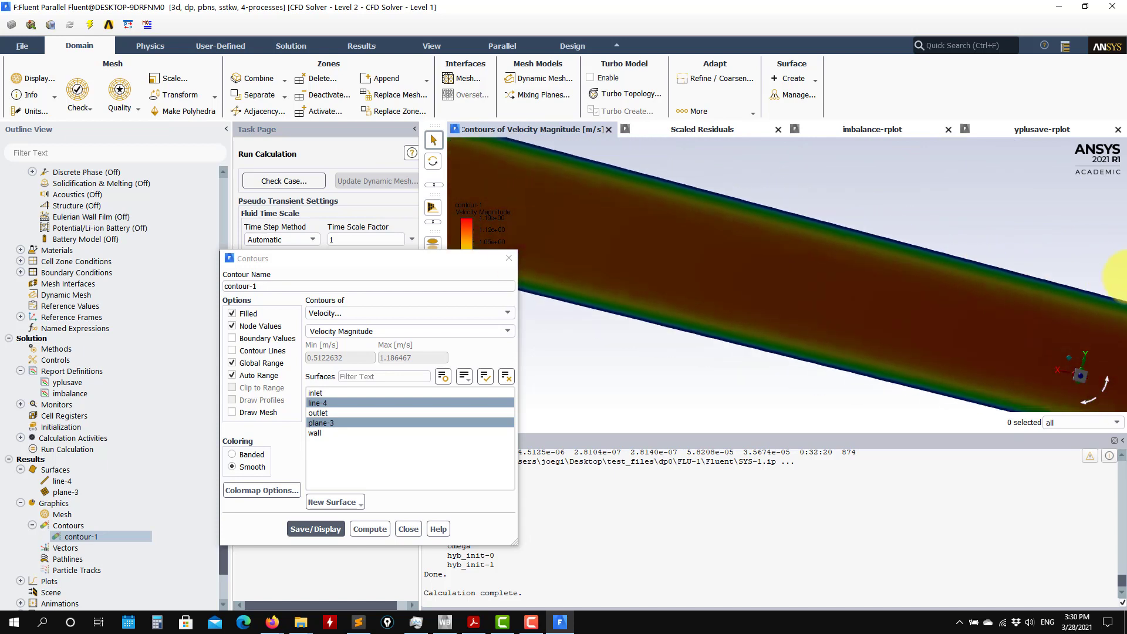
{"action": "middle_click_drag", "start_coordinate": [851, 253], "coordinate": [1123, 335], "text": "ctrl"}
{"action": "middle_click_drag", "start_coordinate": [845, 211], "coordinate": [1109, 287], "text": "ctrl"}
{"action": "middle_click_drag", "start_coordinate": [845, 258], "coordinate": [945, 293], "text": "ctrl"}
{"action": "scroll", "coordinate": [783, 289], "scroll_direction": "down", "scroll_amount": 5}
{"action": "scroll", "coordinate": [617, 230], "scroll_direction": "up", "scroll_amount": 5}
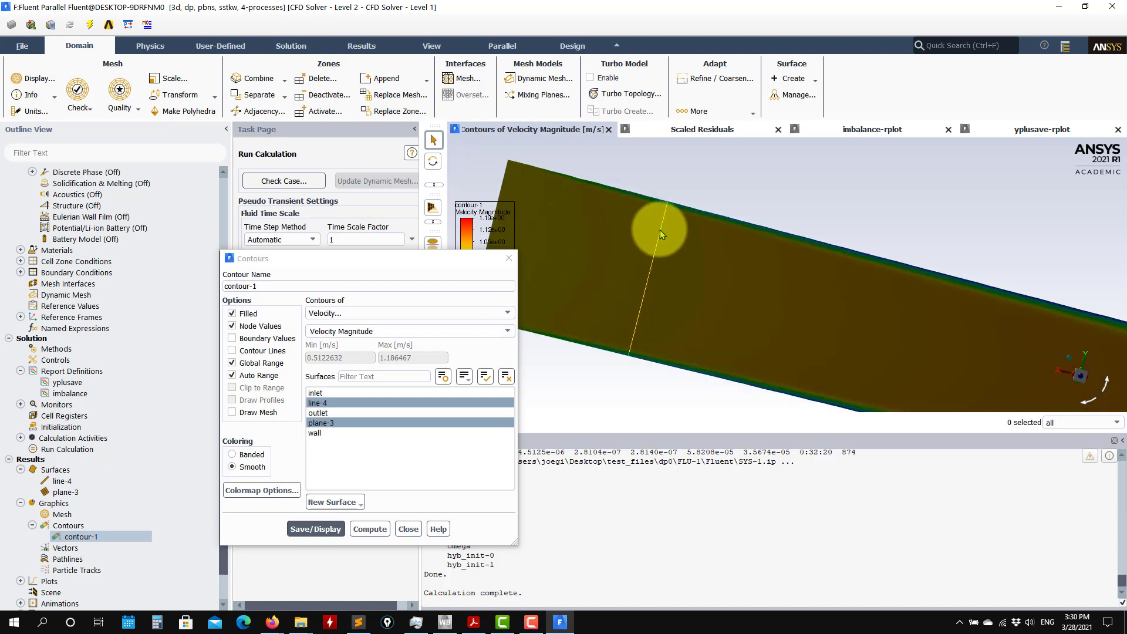
Edit line-4 to set x0 and x1 to 0.1 m, save it, and redisplay the velocity contour.
{"action": "double_click", "coordinate": [63, 482]}
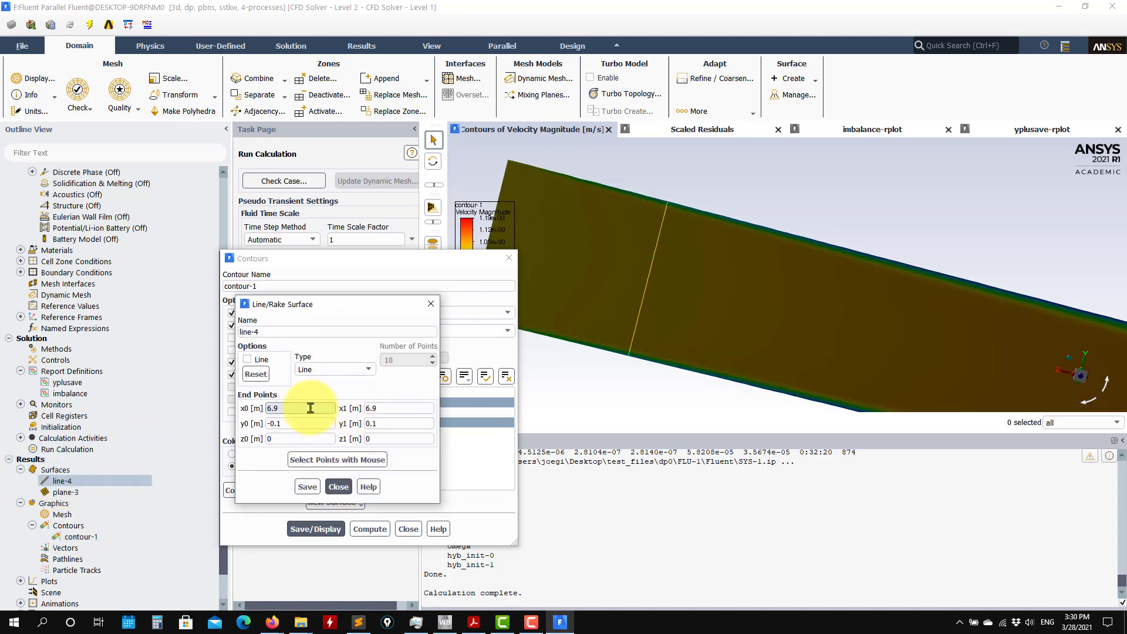
{"action": "left_click_drag", "start_coordinate": [310, 408], "coordinate": [153, 410]}
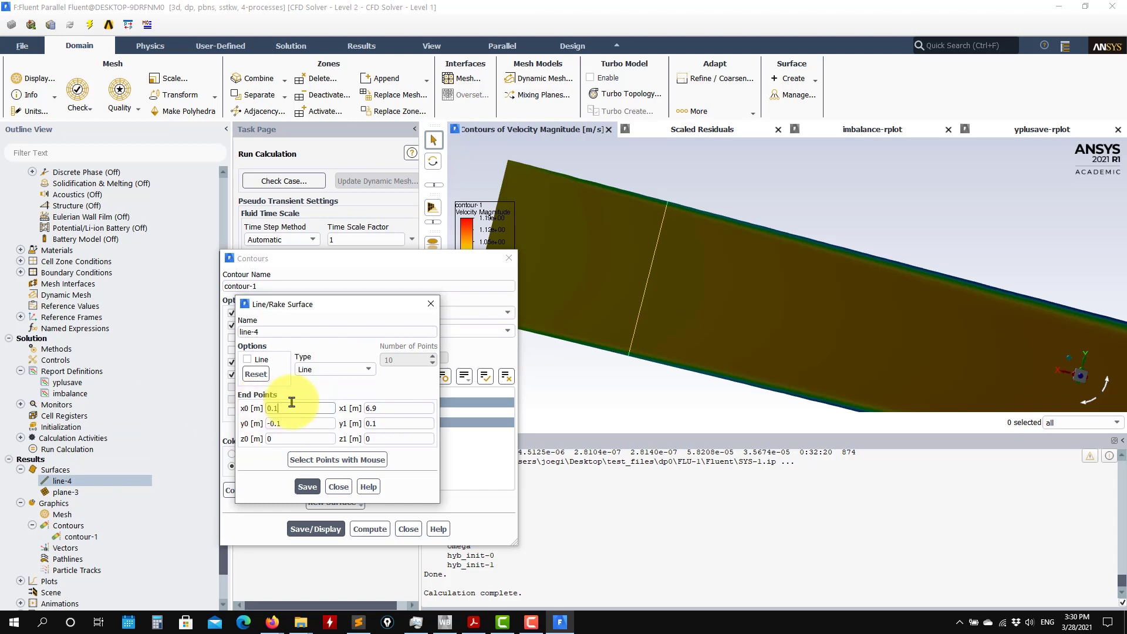
{"action": "key", "text": "Tab"}
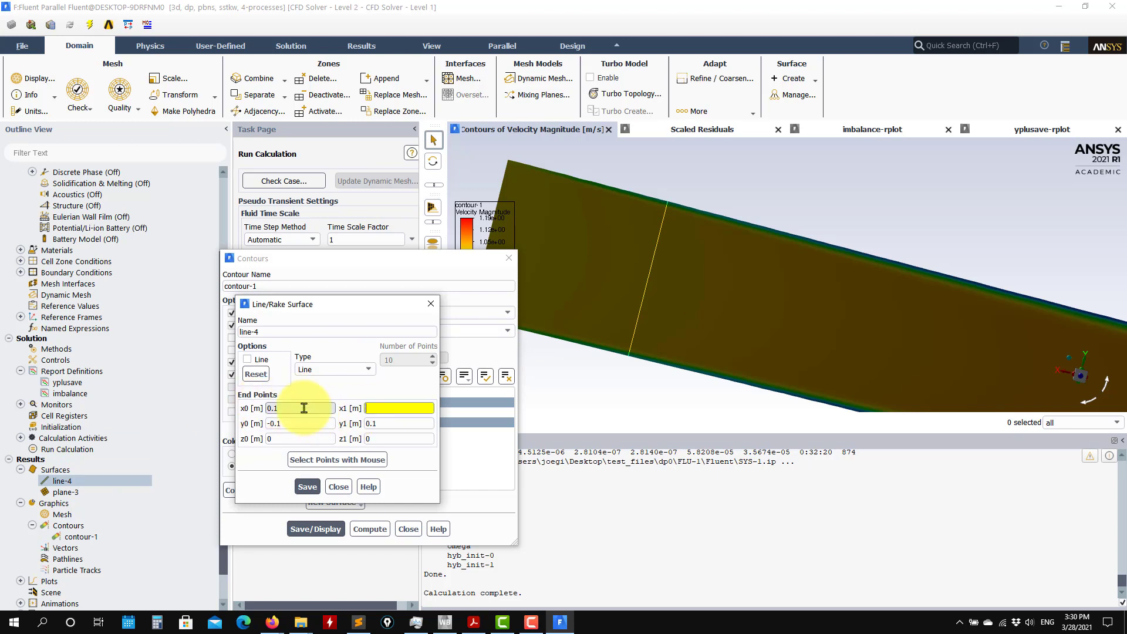
{"action": "type", "text": "0.1"}
{"action": "left_click", "coordinate": [377, 526]}
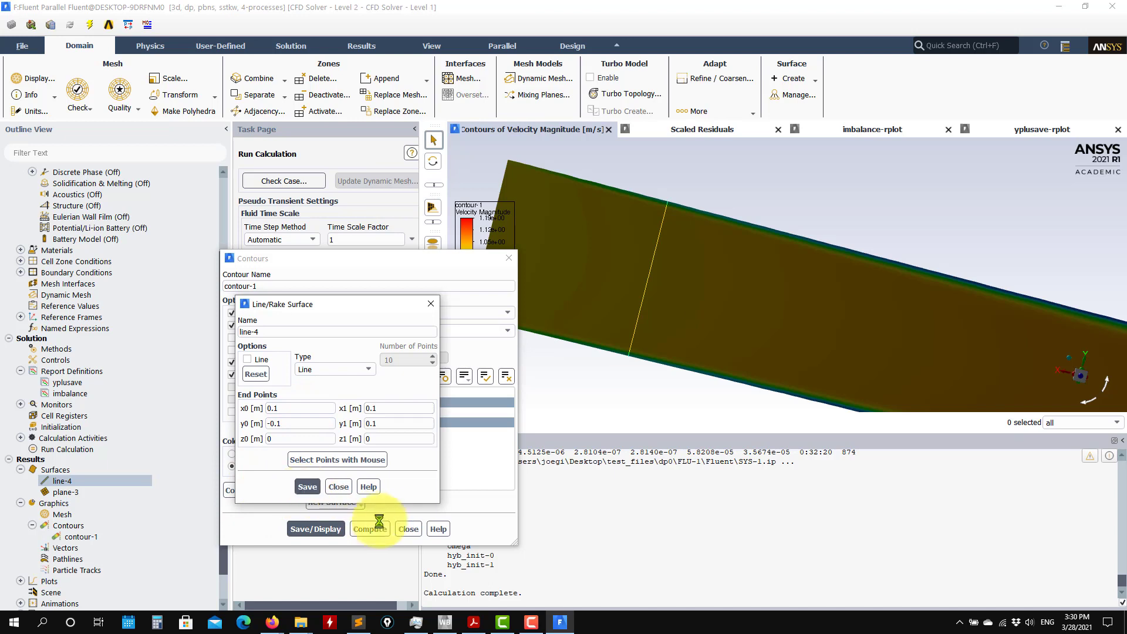
{"action": "left_click", "coordinate": [338, 486]}
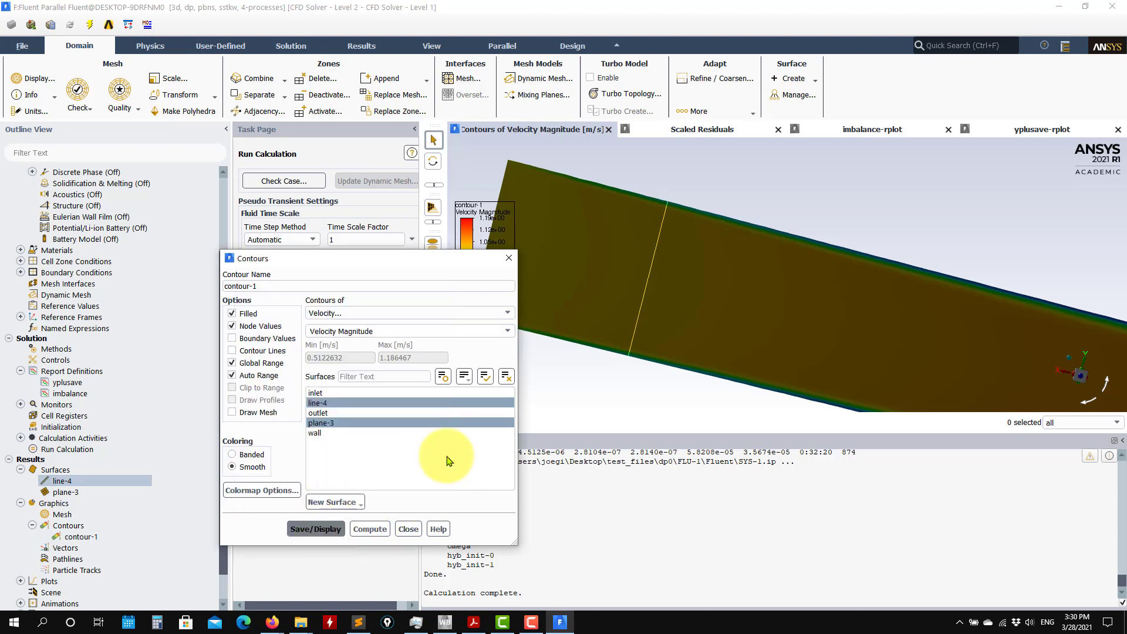
Inspect the repositioned line and the velocity profile at the opposite pipe end, then close the contour settings.
{"action": "scroll", "coordinate": [716, 358], "scroll_direction": "down", "scroll_amount": 10}
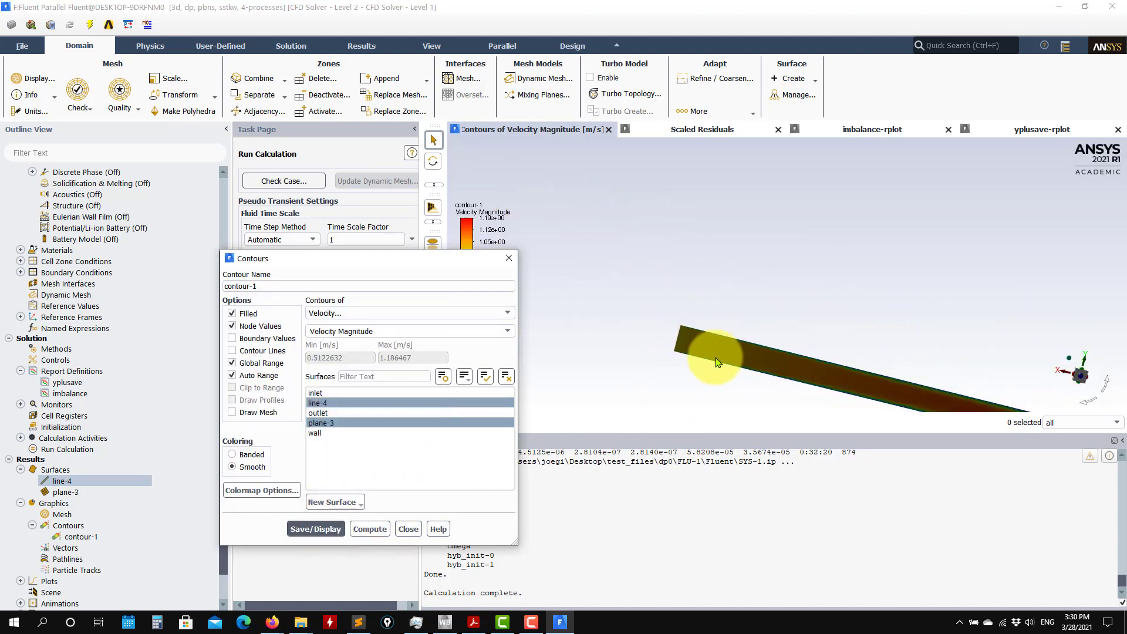
{"action": "middle_click_drag", "start_coordinate": [640, 308], "coordinate": [452, 109]}
{"action": "middle_click_drag", "start_coordinate": [765, 282], "coordinate": [622, 232]}
{"action": "scroll", "coordinate": [762, 293], "scroll_direction": "down", "scroll_amount": 1}
{"action": "scroll", "coordinate": [991, 348], "scroll_direction": "up", "scroll_amount": 8}
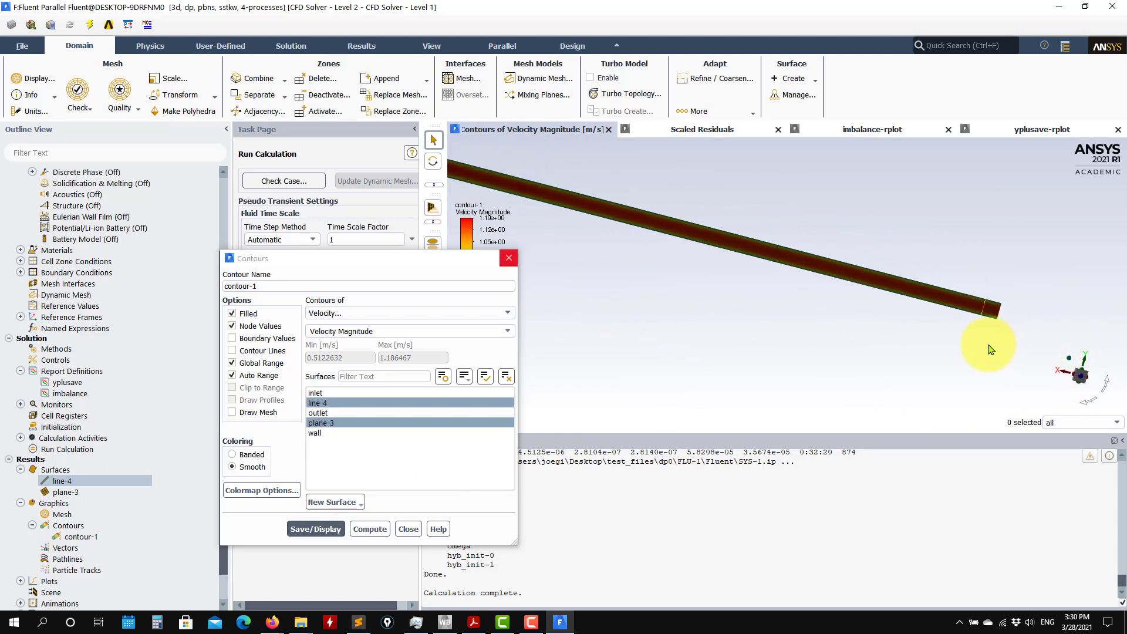
{"action": "middle_click_drag", "start_coordinate": [820, 317], "coordinate": [699, 354]}
{"action": "scroll", "coordinate": [866, 355], "scroll_direction": "up", "scroll_amount": 10}
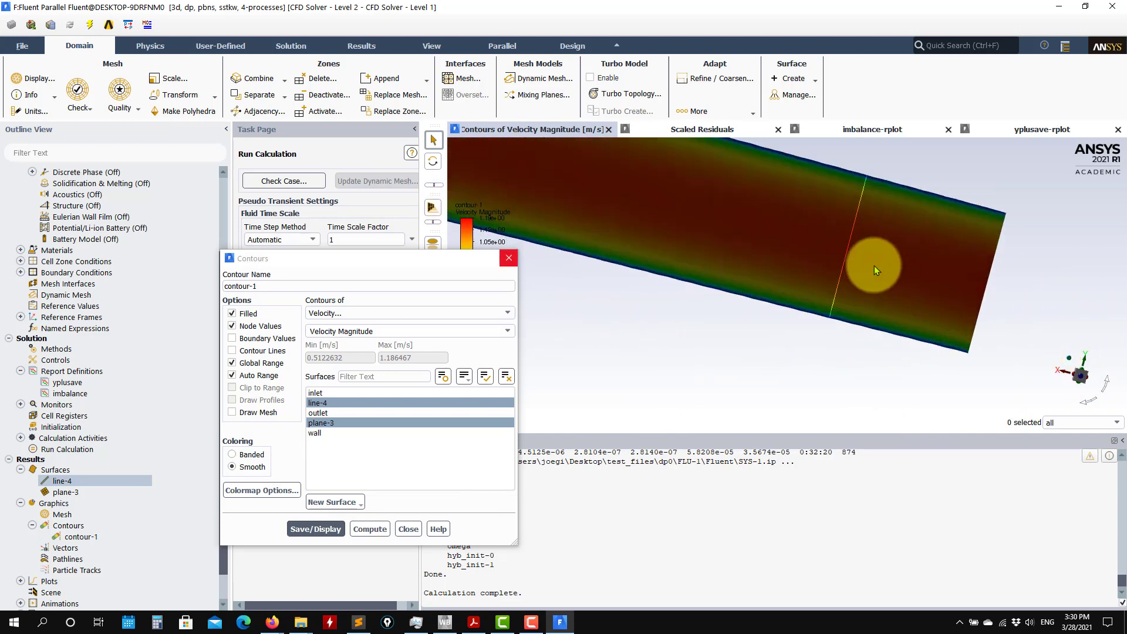
{"action": "middle_click_drag", "start_coordinate": [825, 204], "coordinate": [774, 262]}
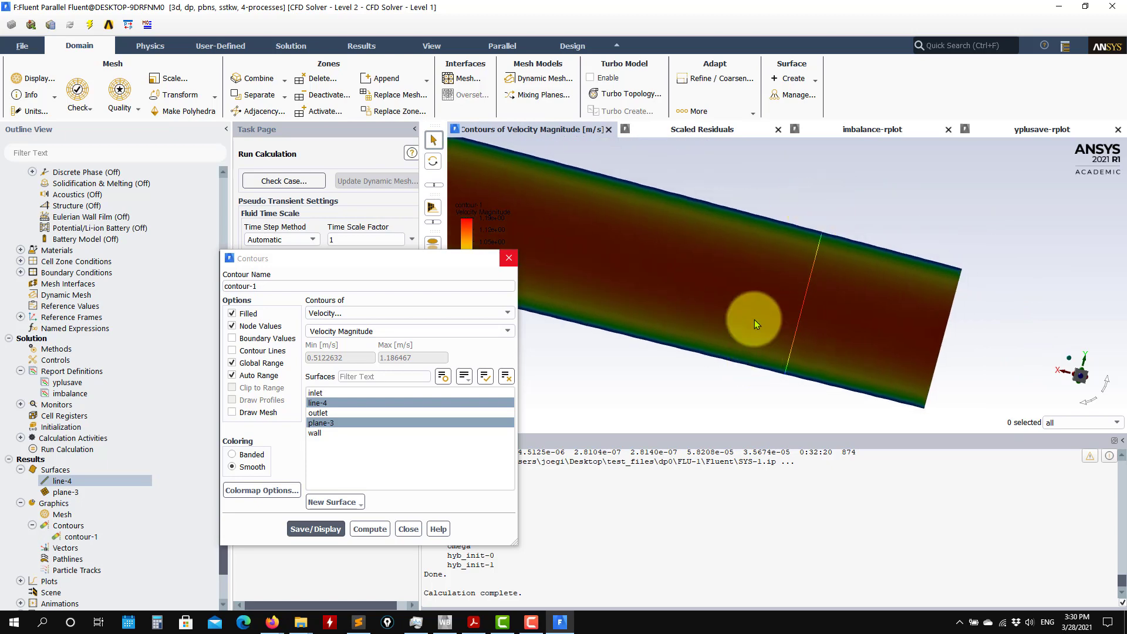
{"action": "left_click", "coordinate": [410, 532]}
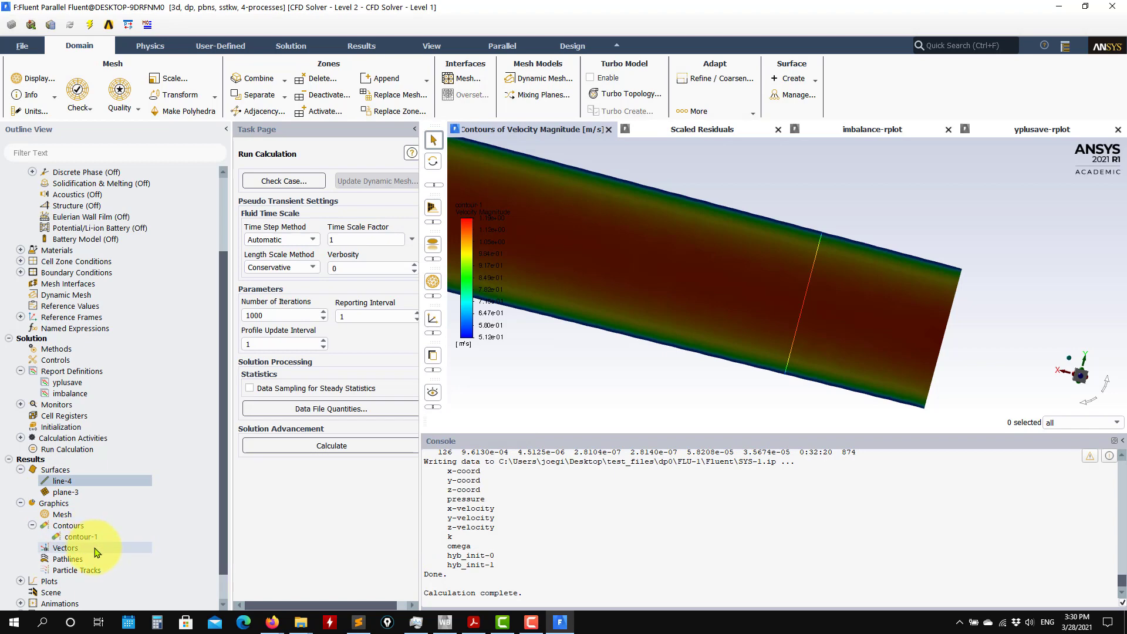
{"action": "scroll", "coordinate": [97, 552], "scroll_direction": "down", "scroll_amount": 1}
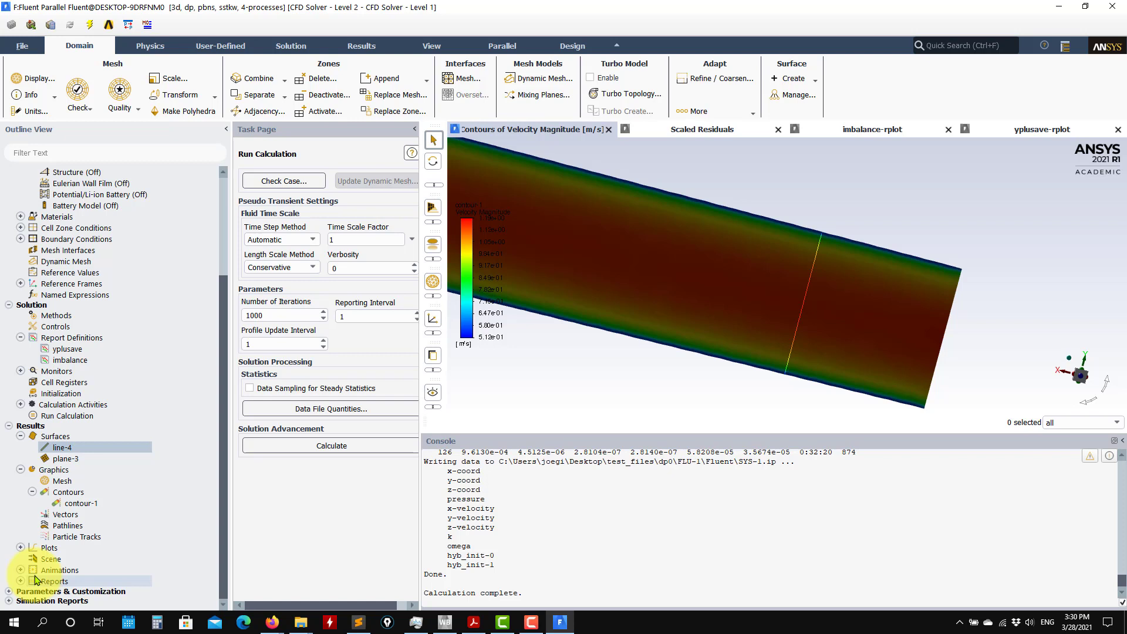
{"action": "left_click_drag", "start_coordinate": [643, 352], "coordinate": [833, 306]}
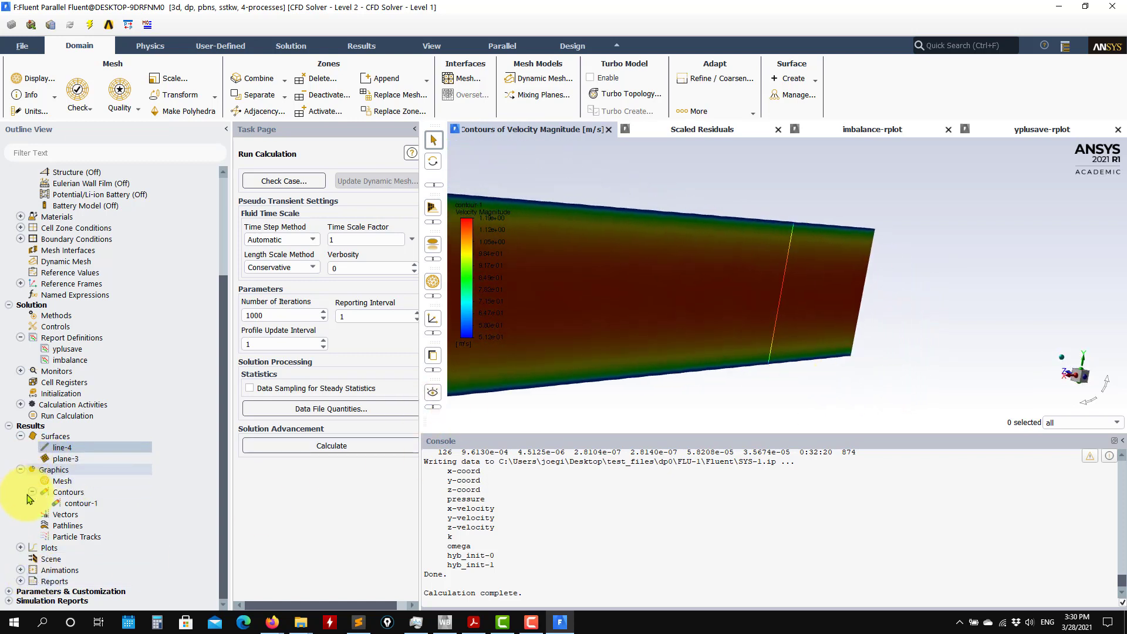
{"action": "left_click", "coordinate": [56, 524]}
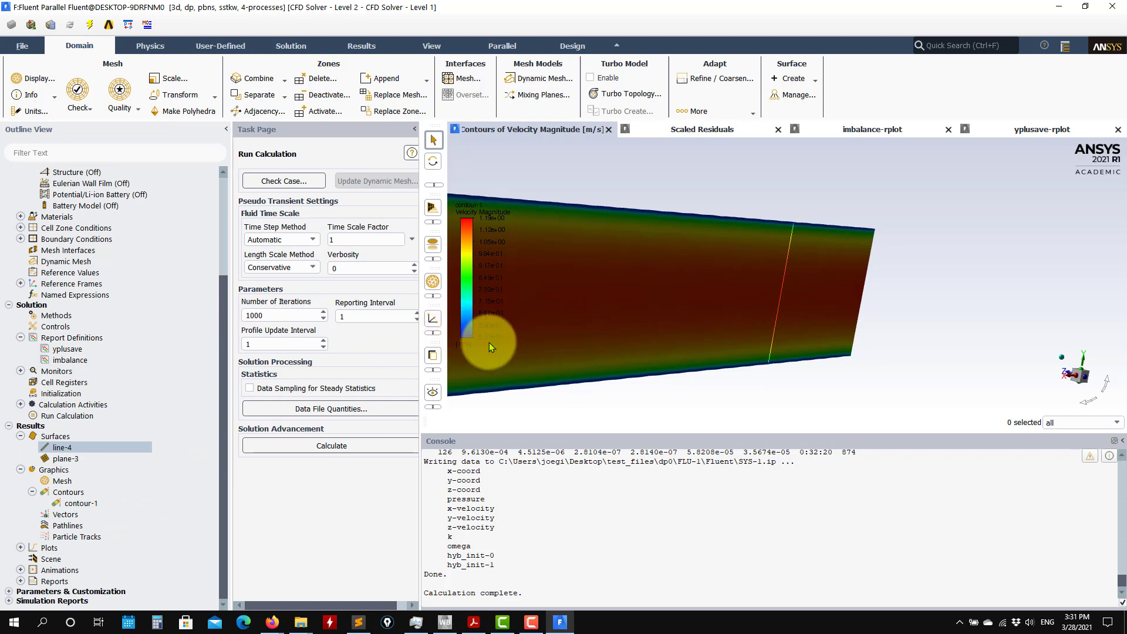
{"action": "scroll", "coordinate": [590, 358], "scroll_direction": "down", "scroll_amount": 6}
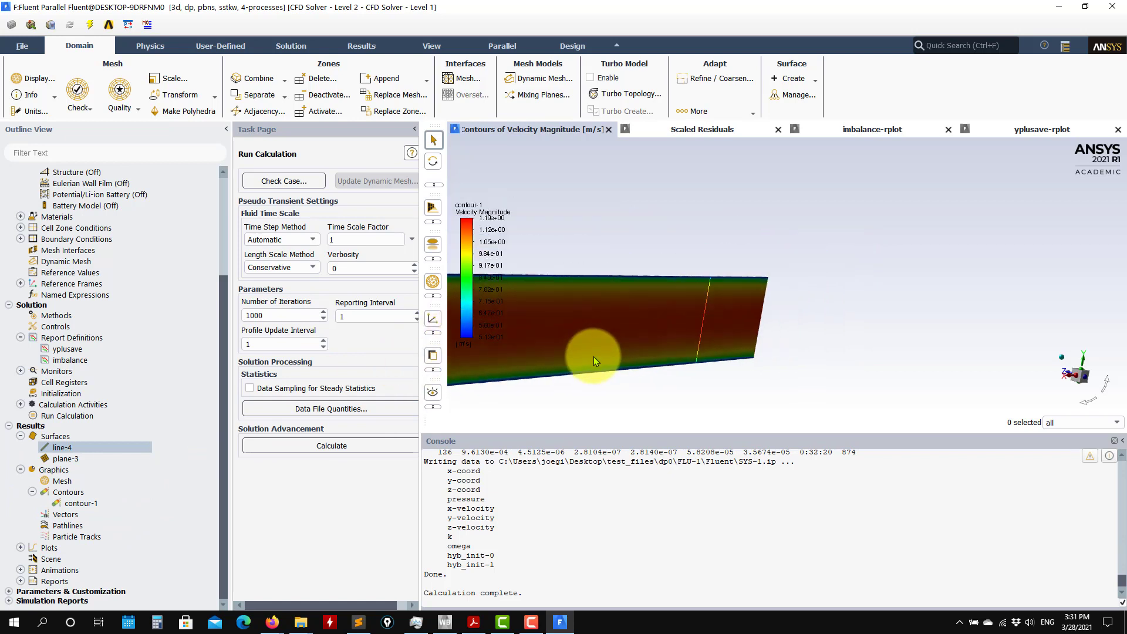
{"action": "middle_click_drag", "start_coordinate": [564, 379], "coordinate": [837, 288], "text": "ctrl"}
{"action": "middle_click_drag", "start_coordinate": [714, 368], "coordinate": [959, 382], "text": "ctrl"}
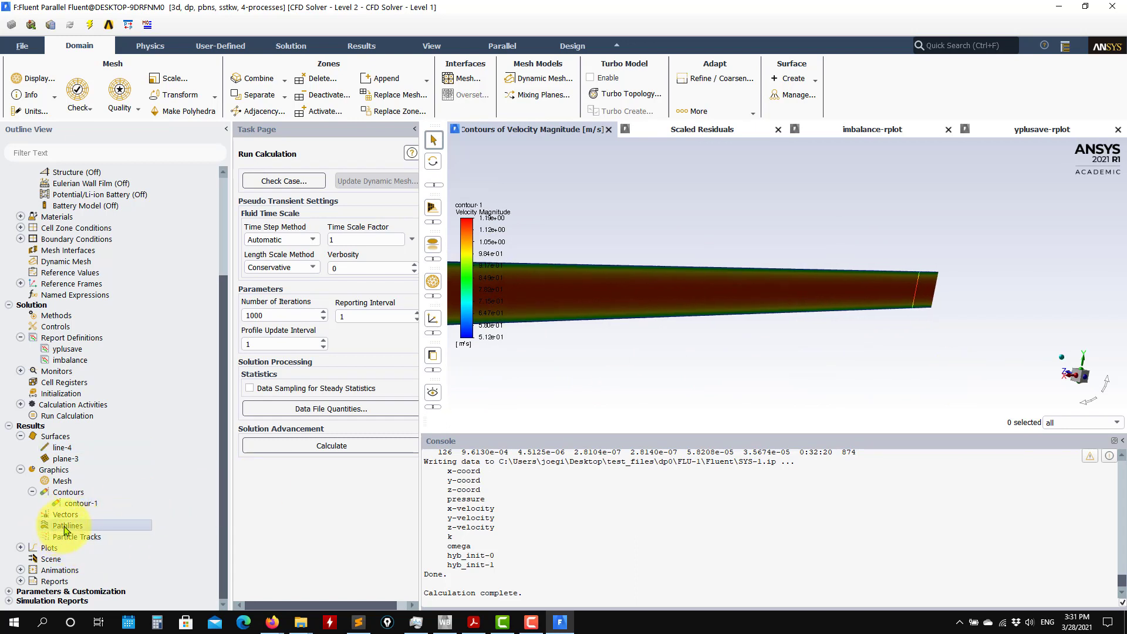
Create pathlines-1 released from the inlet, colored by Particle ID with 500 steps, and display it.
{"action": "double_click", "coordinate": [66, 526]}
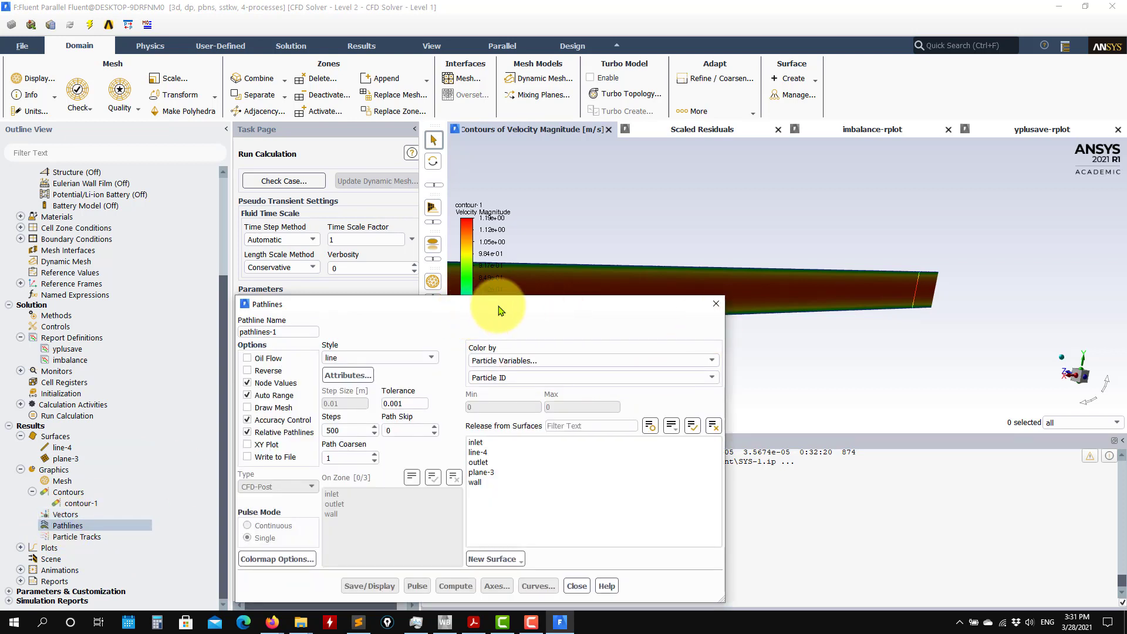
{"action": "left_click_drag", "start_coordinate": [498, 306], "coordinate": [333, 270]}
{"action": "scroll", "coordinate": [698, 326], "scroll_direction": "down", "scroll_amount": 7}
{"action": "middle_click_drag", "start_coordinate": [671, 350], "coordinate": [815, 284], "text": "ctrl"}
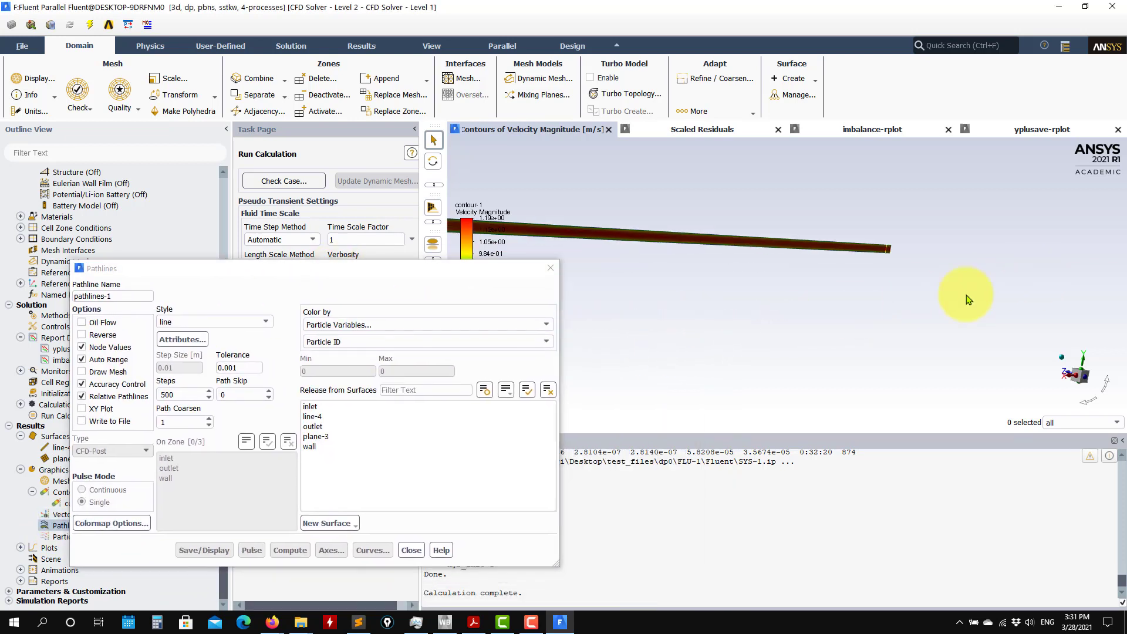
{"action": "middle_click_drag", "start_coordinate": [966, 295], "coordinate": [988, 300], "text": "ctrl"}
{"action": "middle_click_drag", "start_coordinate": [816, 298], "coordinate": [841, 308], "text": "ctrl"}
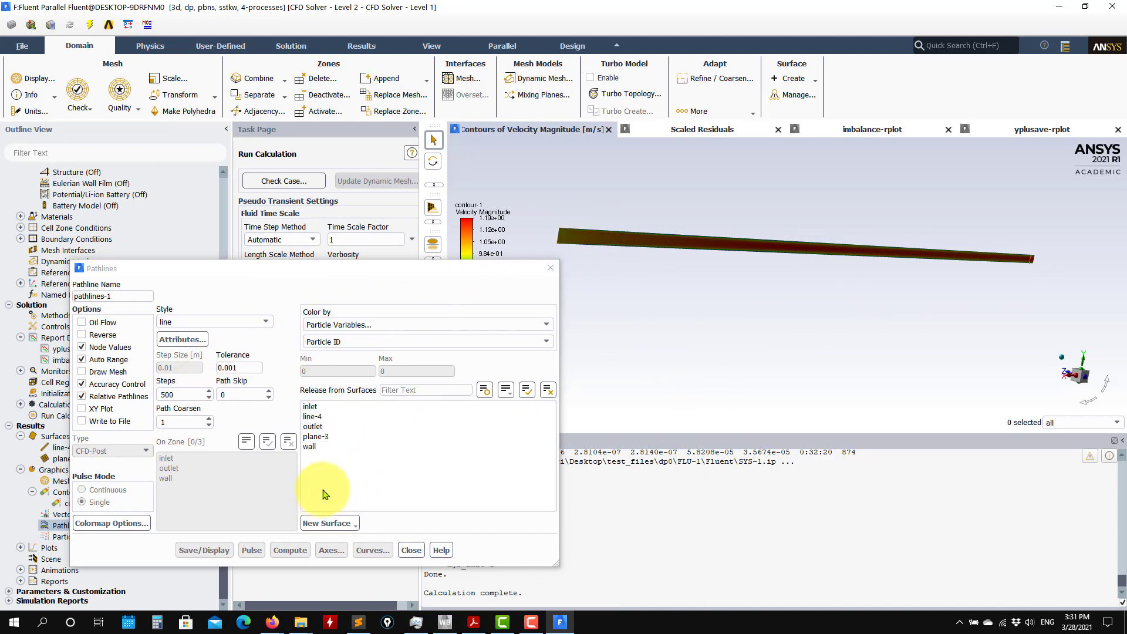
{"action": "left_click", "coordinate": [322, 407]}
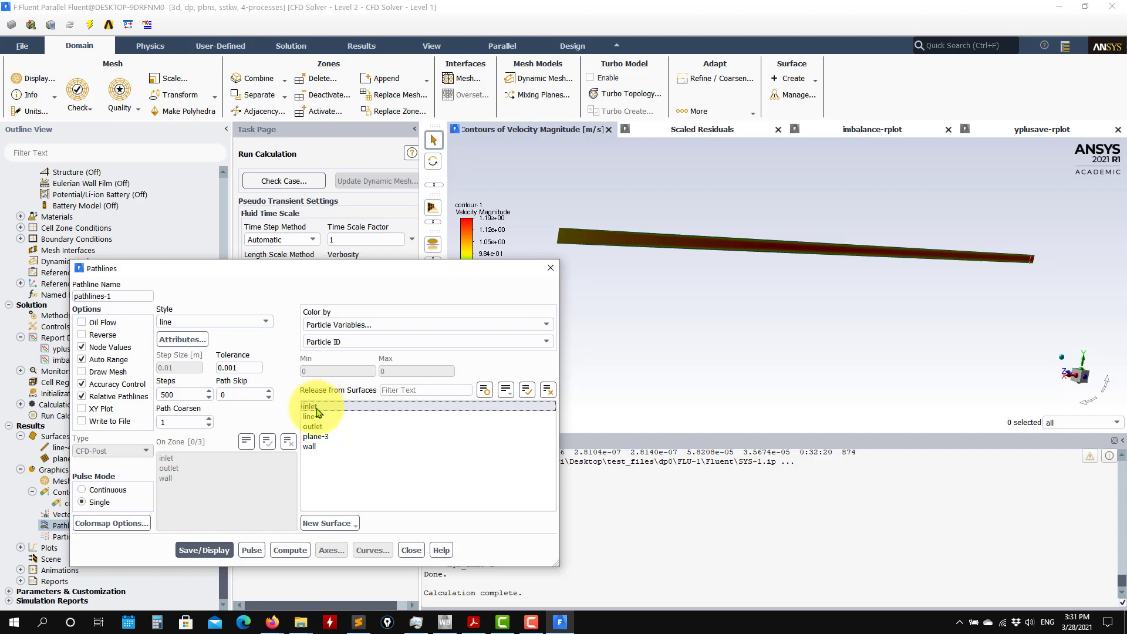
{"action": "left_click", "coordinate": [205, 550]}
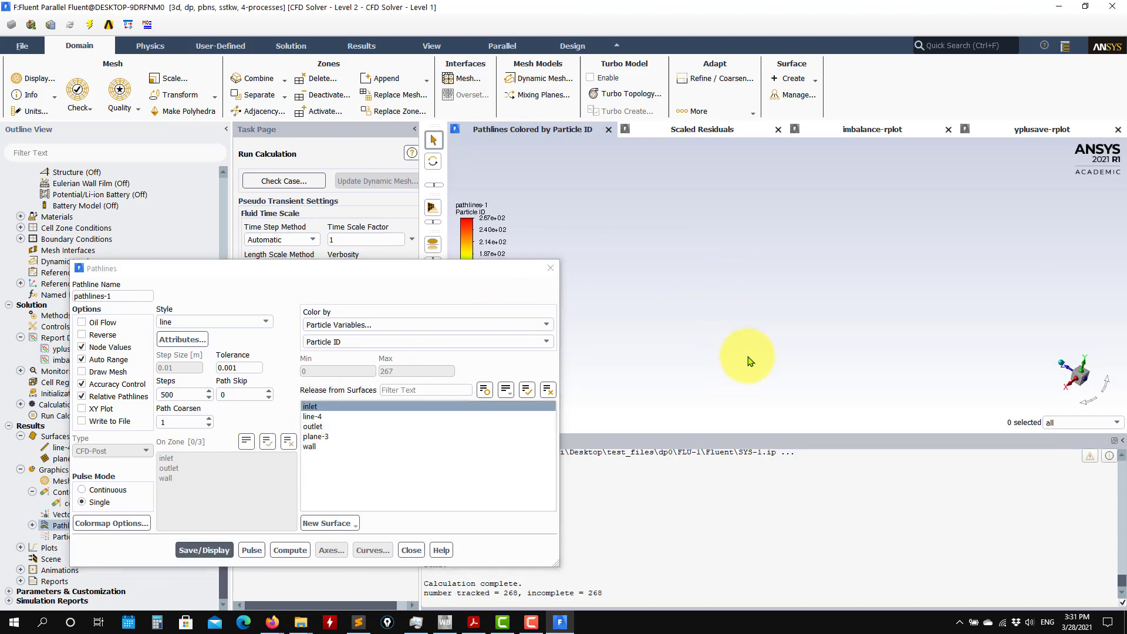
Increase the number of steps for pathlines-1 to 5000 and redisplay the pathlines over the full pipe.
{"action": "left_click_drag", "start_coordinate": [726, 332], "coordinate": [742, 313]}
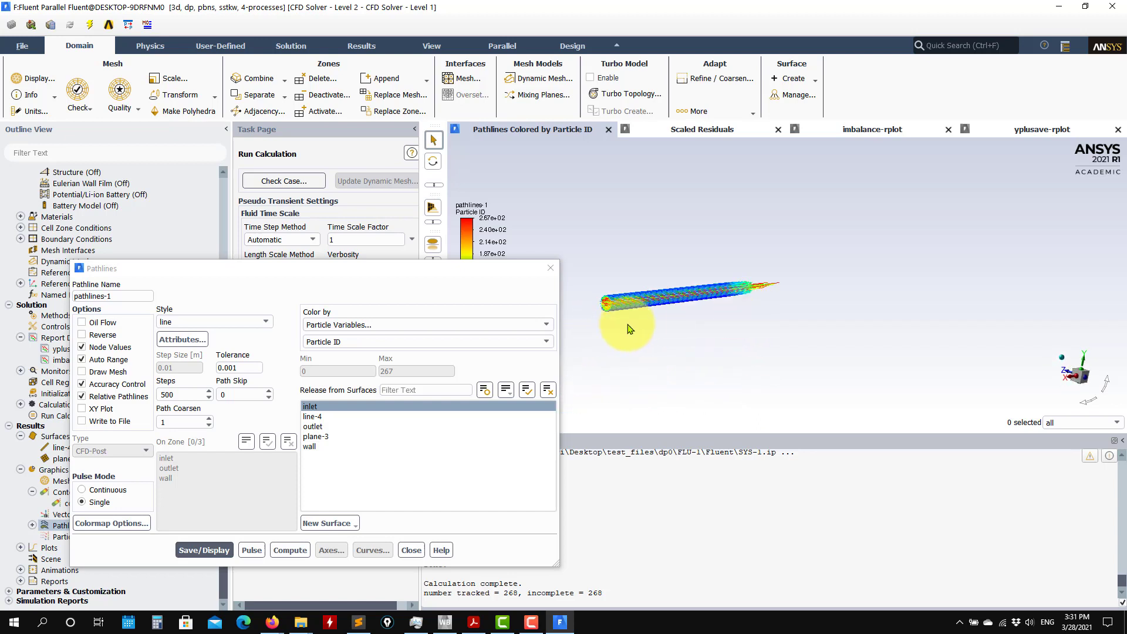
{"action": "scroll", "coordinate": [631, 327], "scroll_direction": "down", "scroll_amount": 3}
{"action": "scroll", "coordinate": [647, 328], "scroll_direction": "up", "scroll_amount": 5}
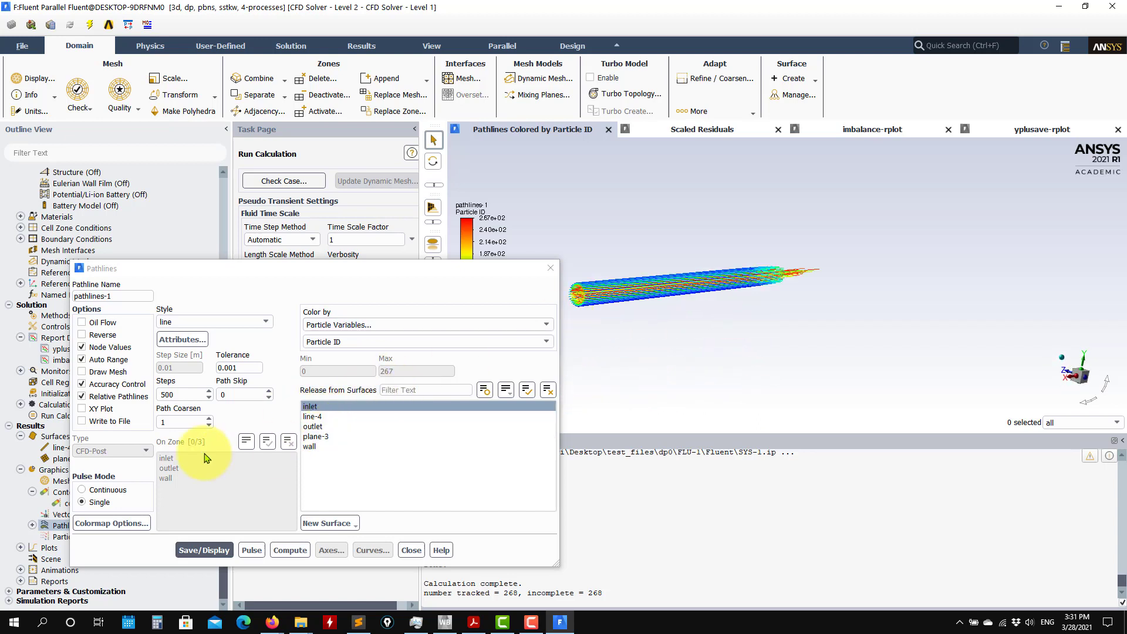
{"action": "left_click", "coordinate": [179, 392]}
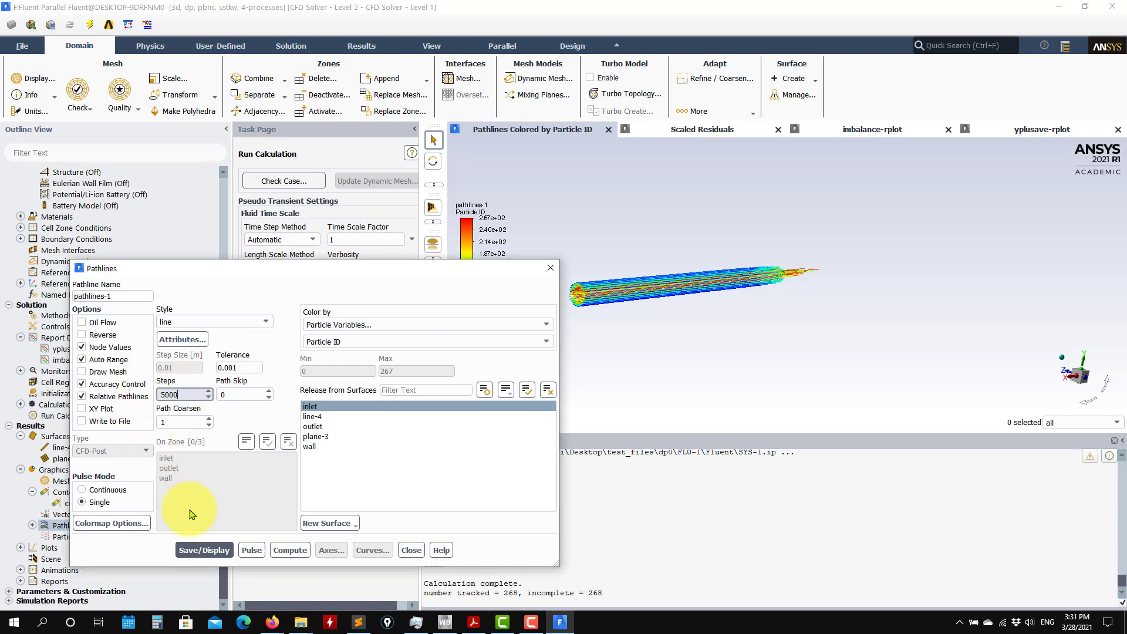
{"action": "left_click", "coordinate": [210, 554]}
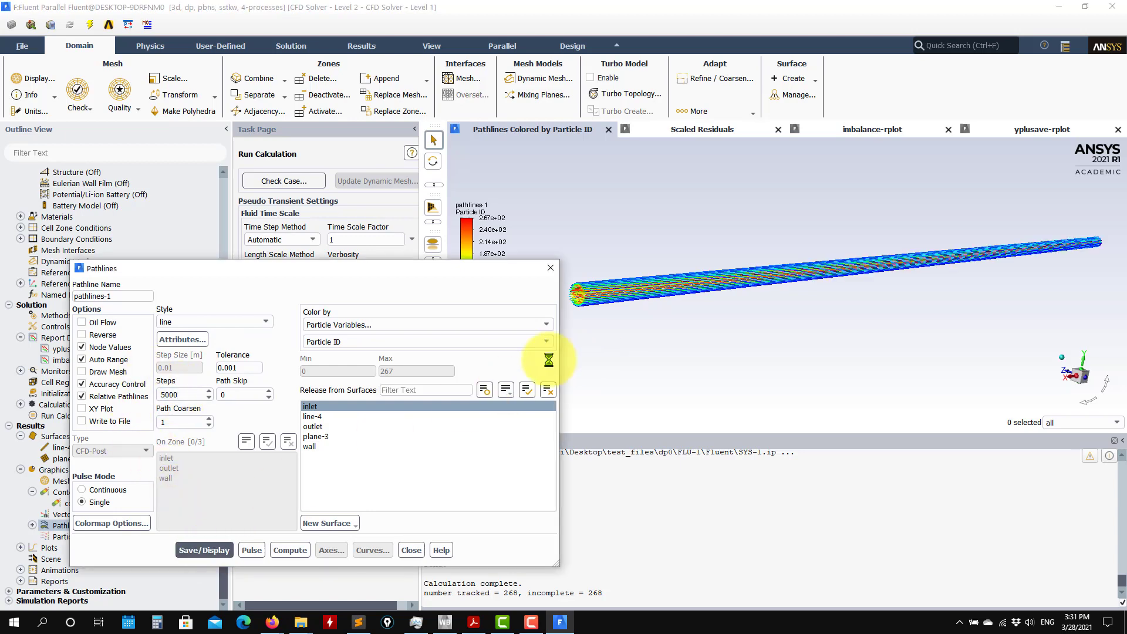
{"action": "left_click_drag", "start_coordinate": [885, 335], "coordinate": [633, 258]}
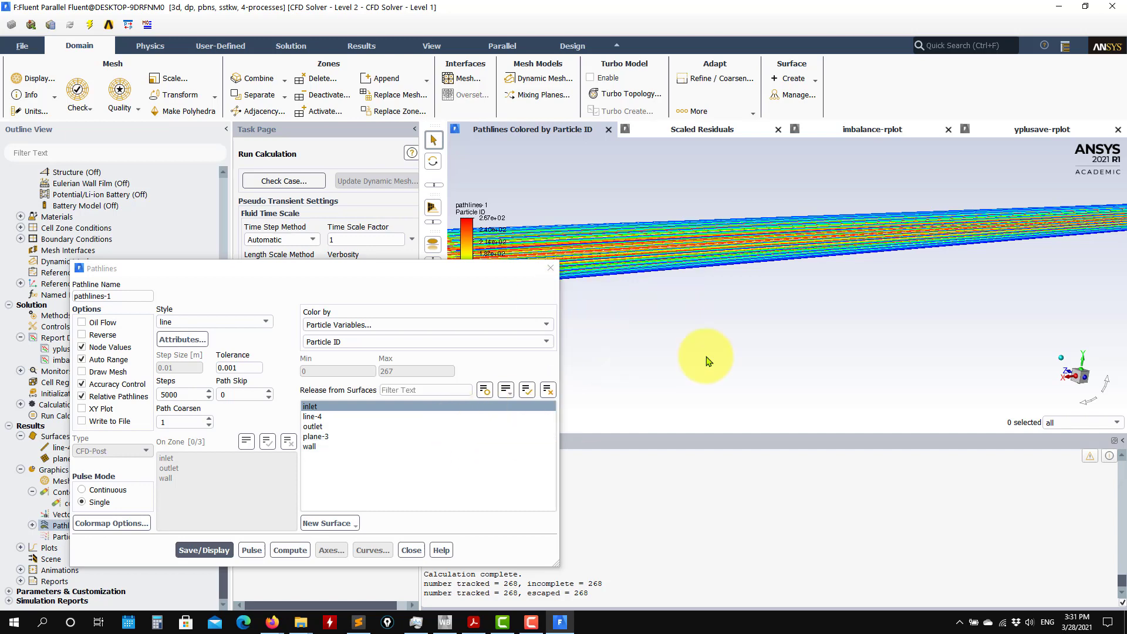
Play the pulse animation of pathlines-1, stop it, and redisplay the static pathlines.
{"action": "scroll", "coordinate": [693, 358], "scroll_direction": "down", "scroll_amount": 3}
{"action": "left_click", "coordinate": [253, 551]}
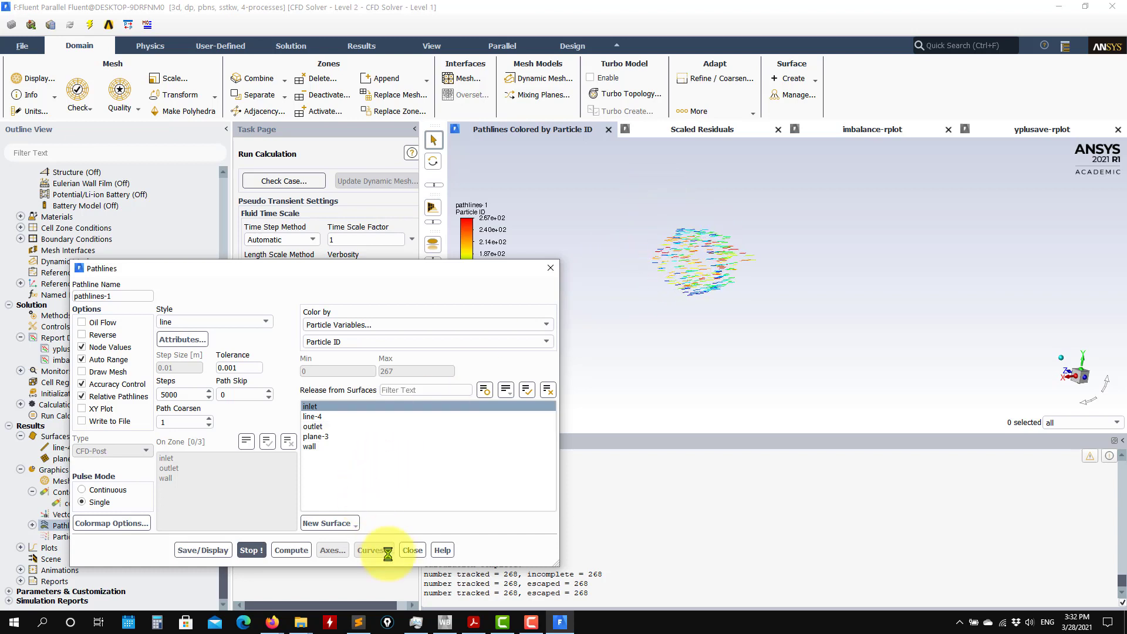
{"action": "left_click", "coordinate": [252, 550]}
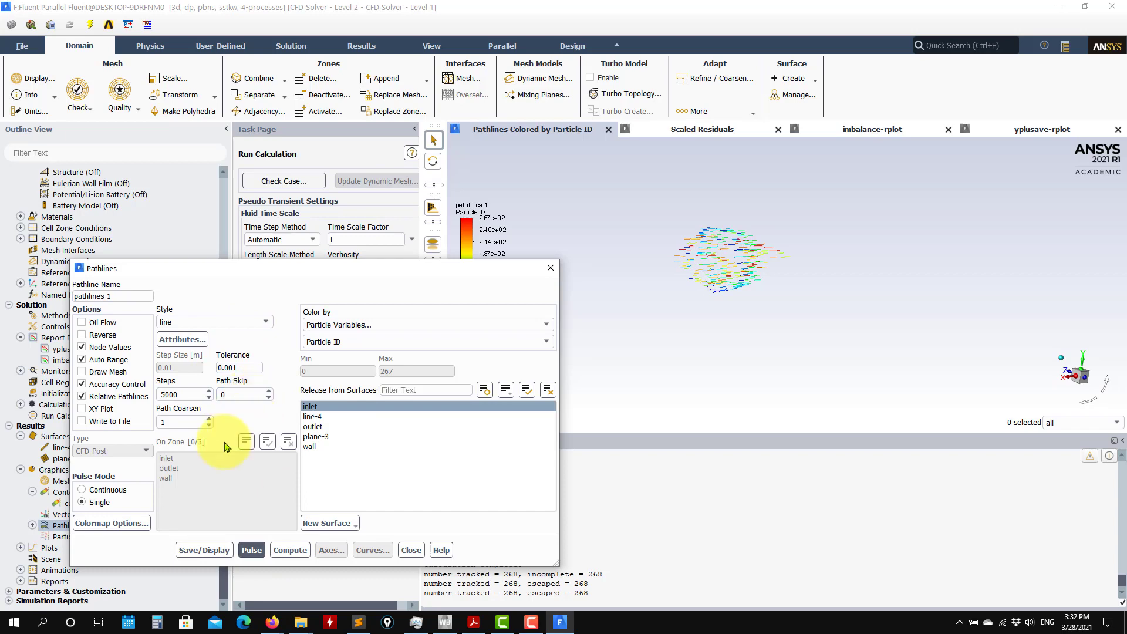
{"action": "left_click", "coordinate": [204, 550]}
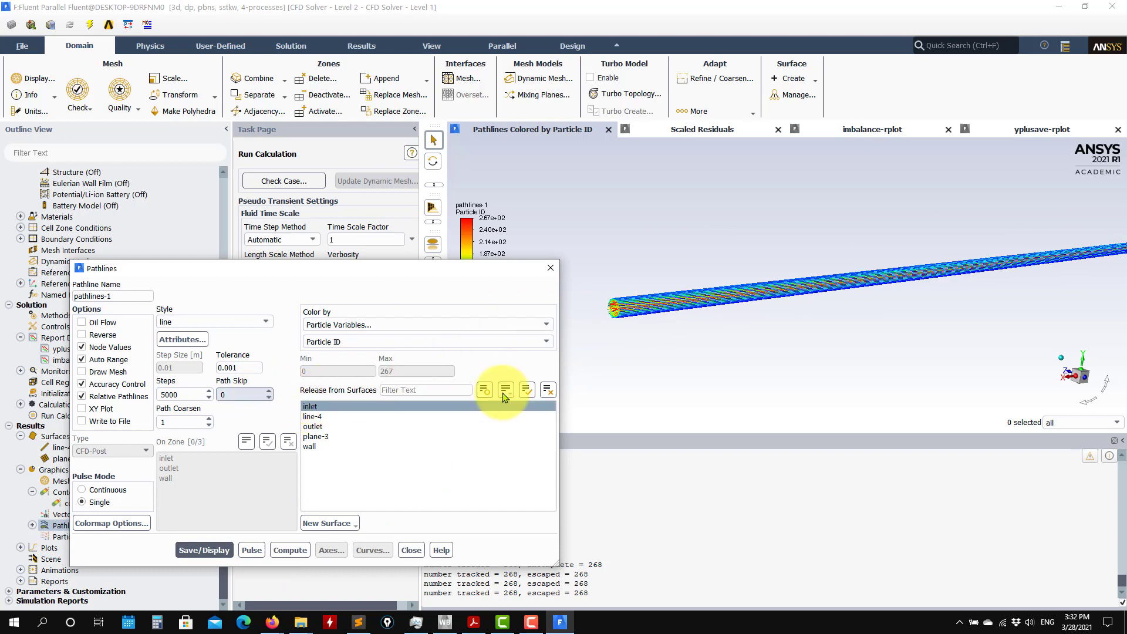
Set the path skip of pathlines-1 to 4, redisplay the thinned pathlines, and close the pathline settings.
{"action": "scroll", "coordinate": [617, 328], "scroll_direction": "up", "scroll_amount": 6}
{"action": "scroll", "coordinate": [624, 271], "scroll_direction": "down", "scroll_amount": 3}
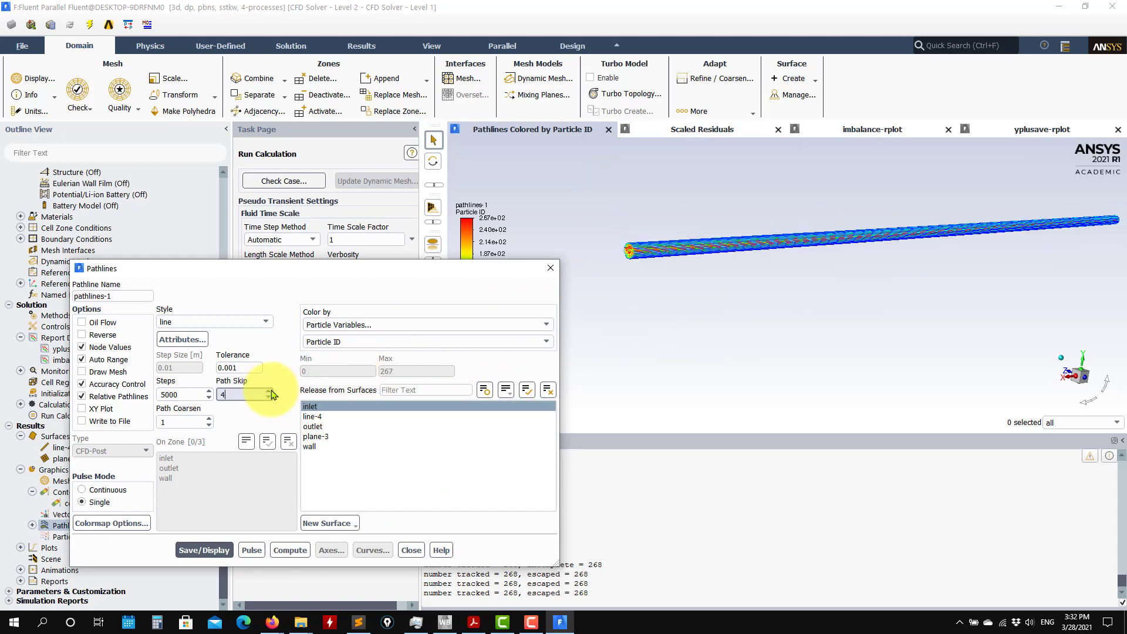
{"action": "left_click", "coordinate": [204, 549]}
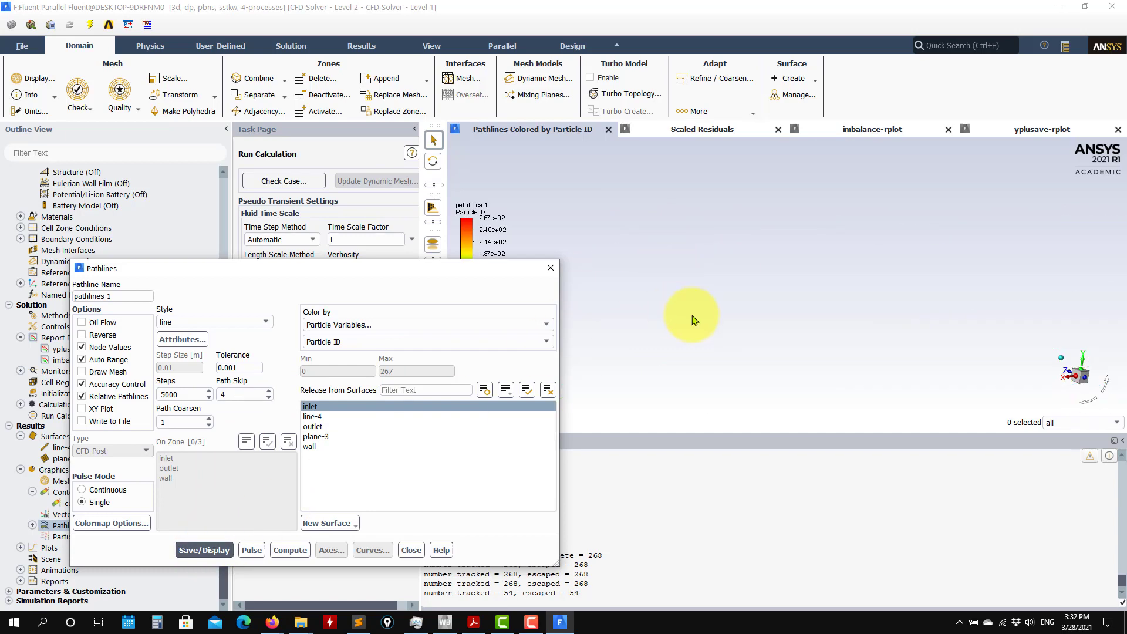
{"action": "left_click", "coordinate": [411, 550]}
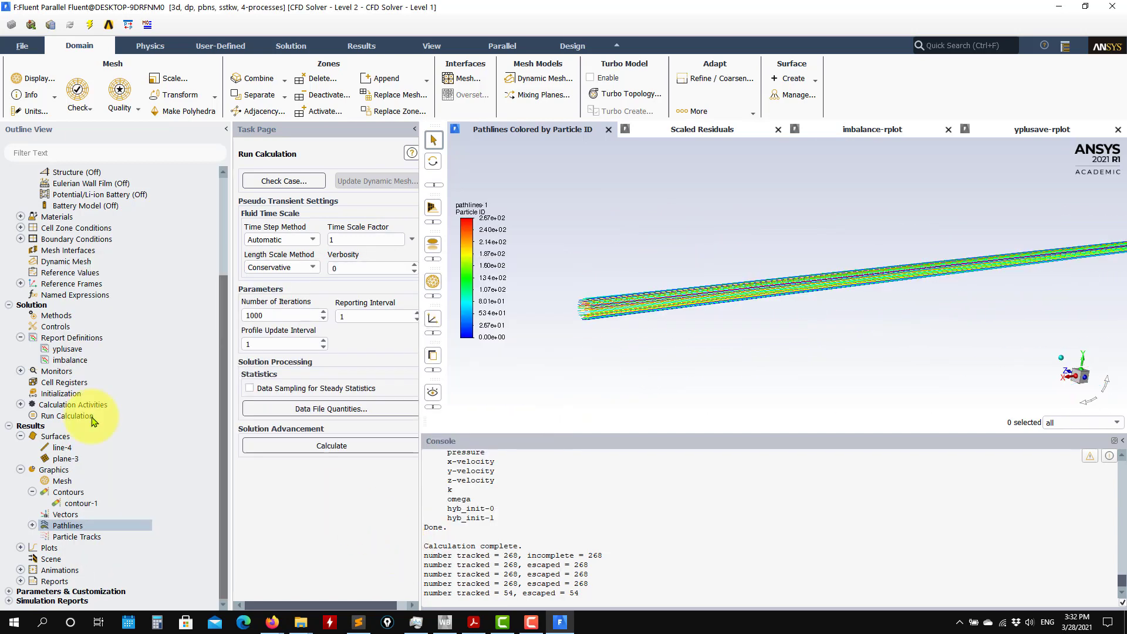
Create vector-1 on plane-3 colored by velocity magnitude with skip 2, display and inspect the arrows, and close the vector settings.
{"action": "double_click", "coordinate": [96, 512]}
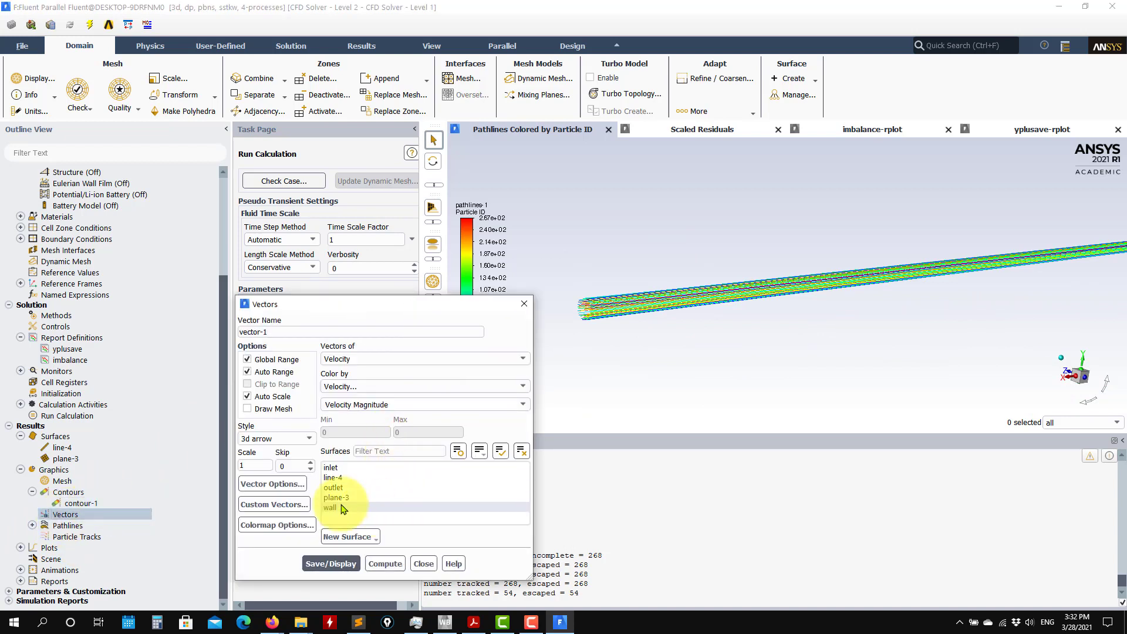
{"action": "left_click", "coordinate": [333, 498]}
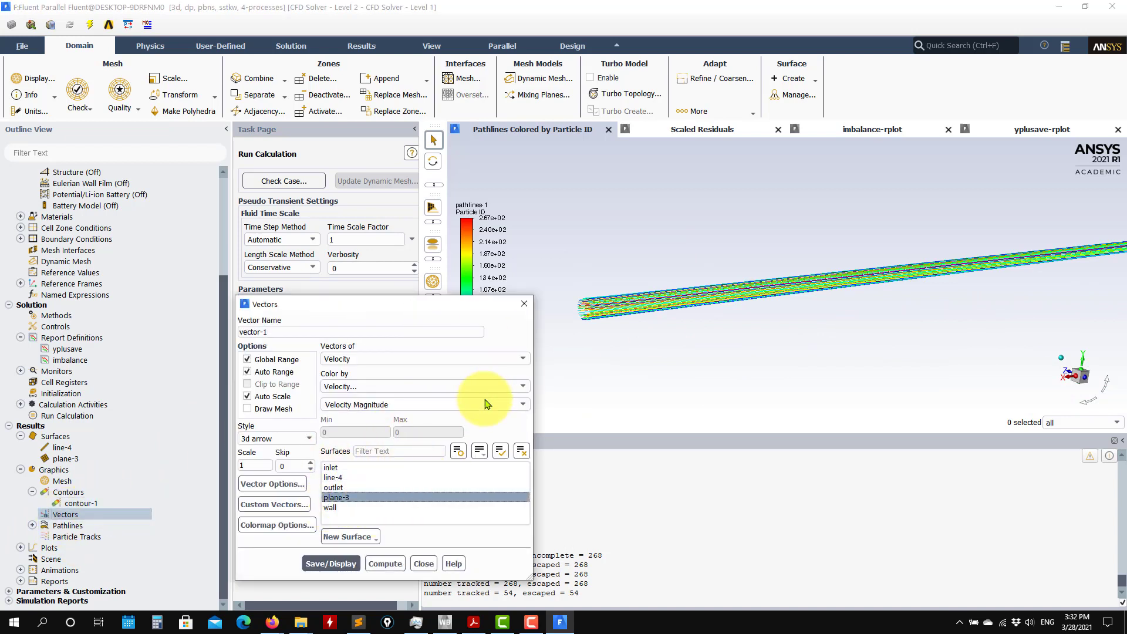
{"action": "left_click", "coordinate": [331, 562]}
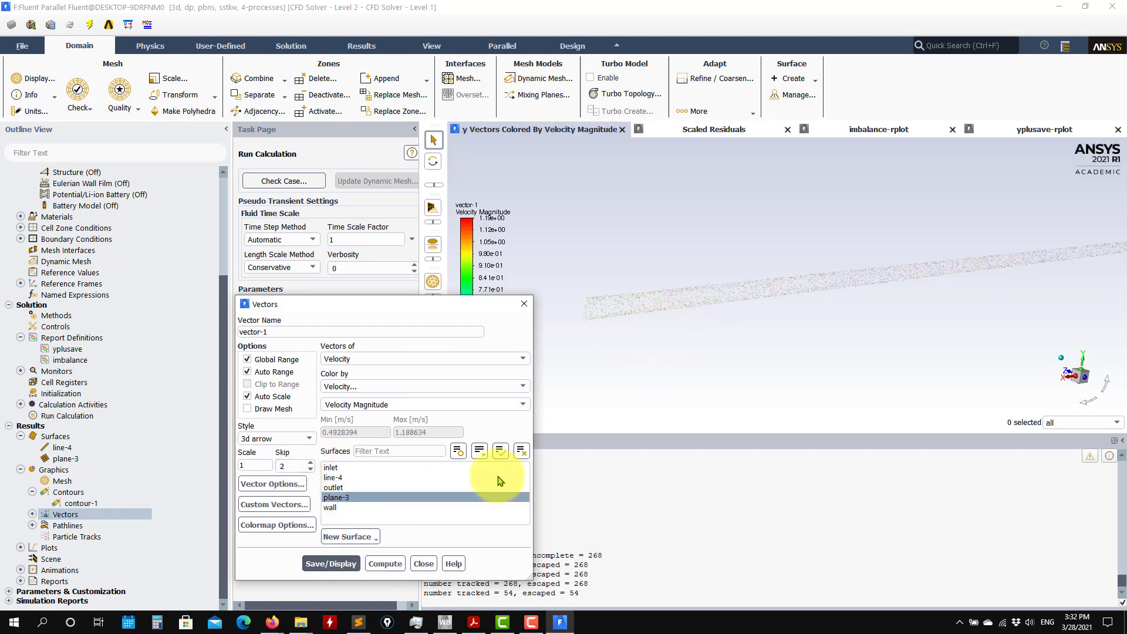
{"action": "scroll", "coordinate": [769, 304], "scroll_direction": "down", "scroll_amount": 5}
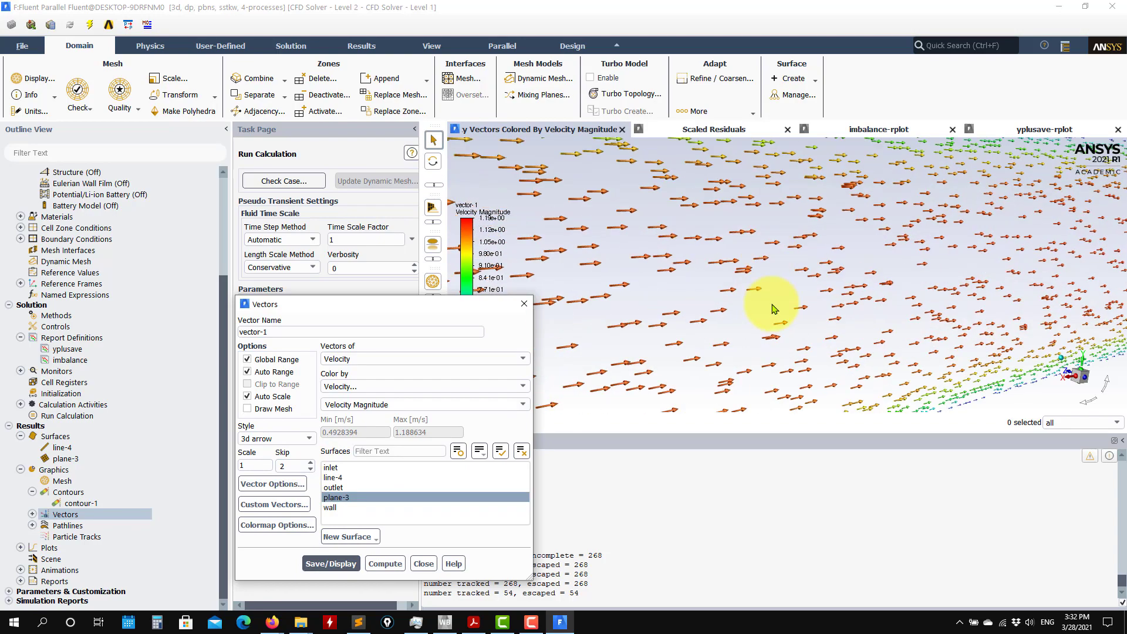
{"action": "left_click", "coordinate": [423, 563]}
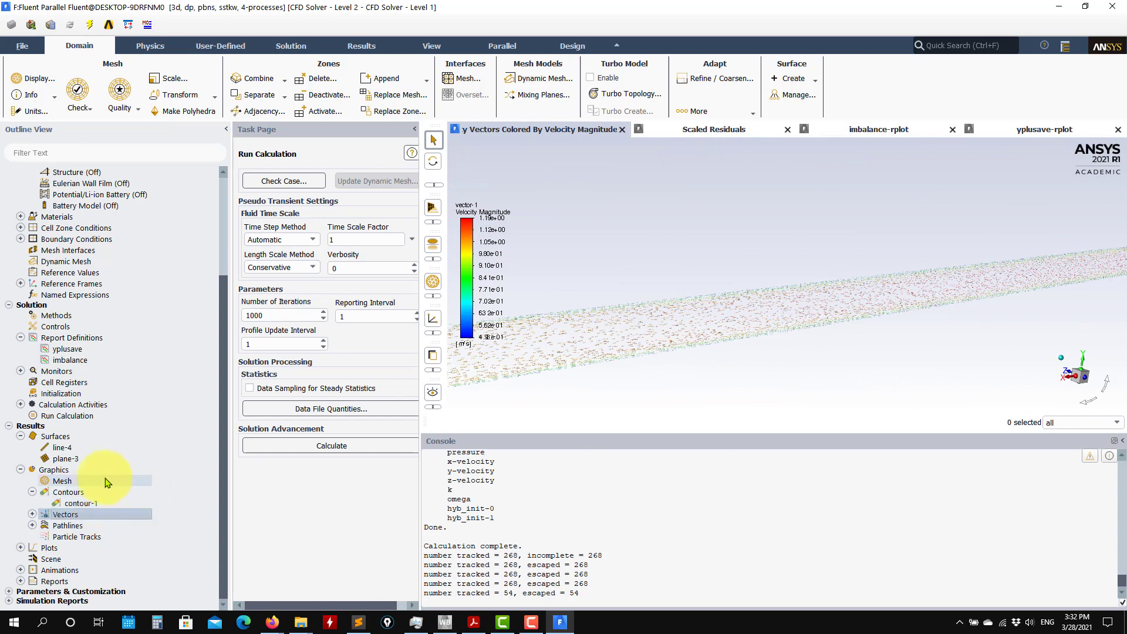
Create the XY plot xy-plot-1 of static pressure on line-4 and display it.
{"action": "left_click", "coordinate": [20, 548]}
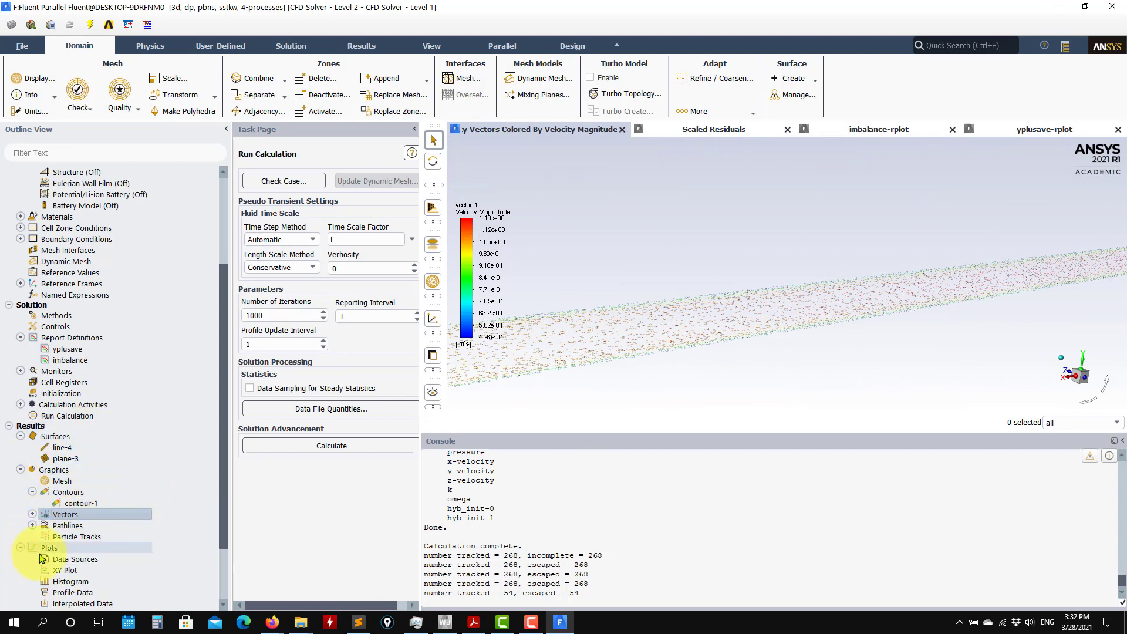
{"action": "double_click", "coordinate": [67, 569]}
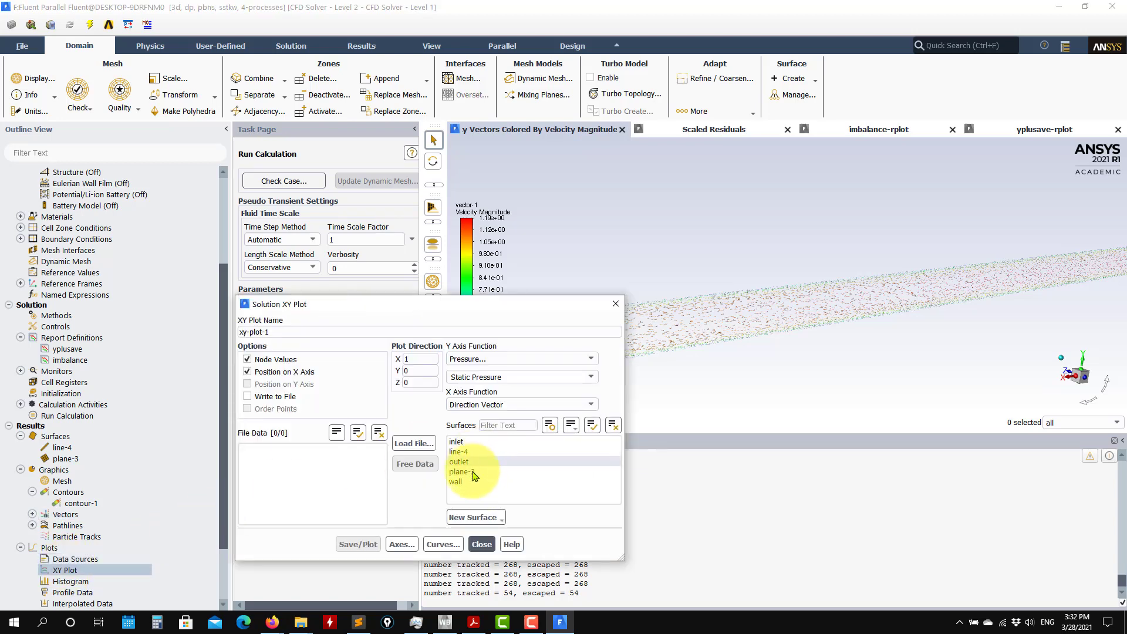
{"action": "left_click", "coordinate": [458, 451]}
{"action": "left_click", "coordinate": [358, 544]}
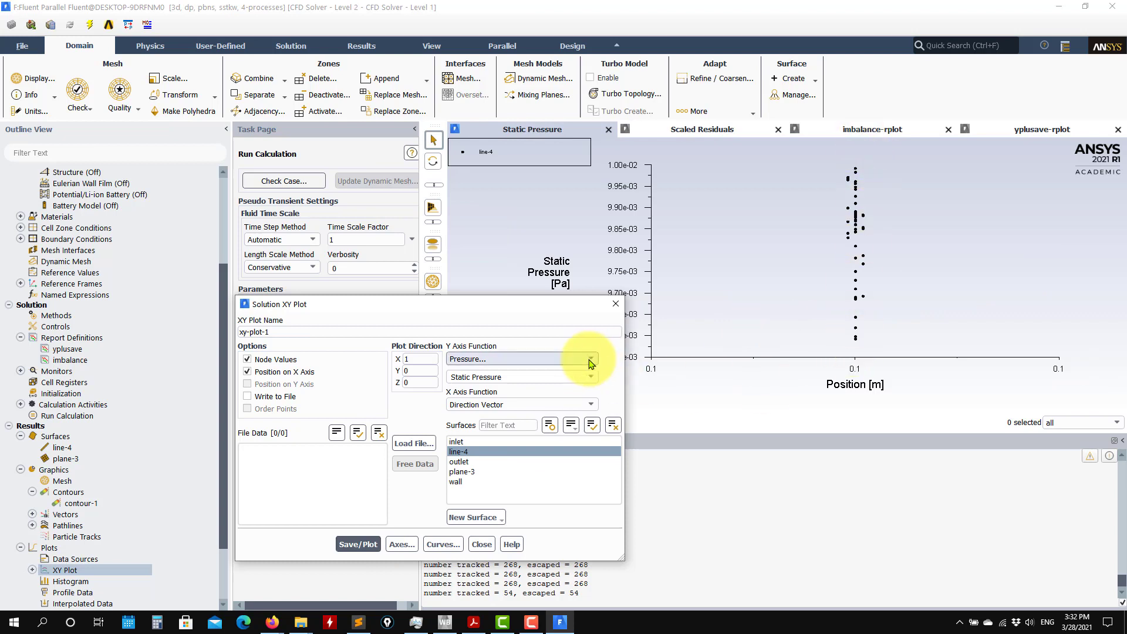
{"action": "left_click", "coordinate": [285, 375]}
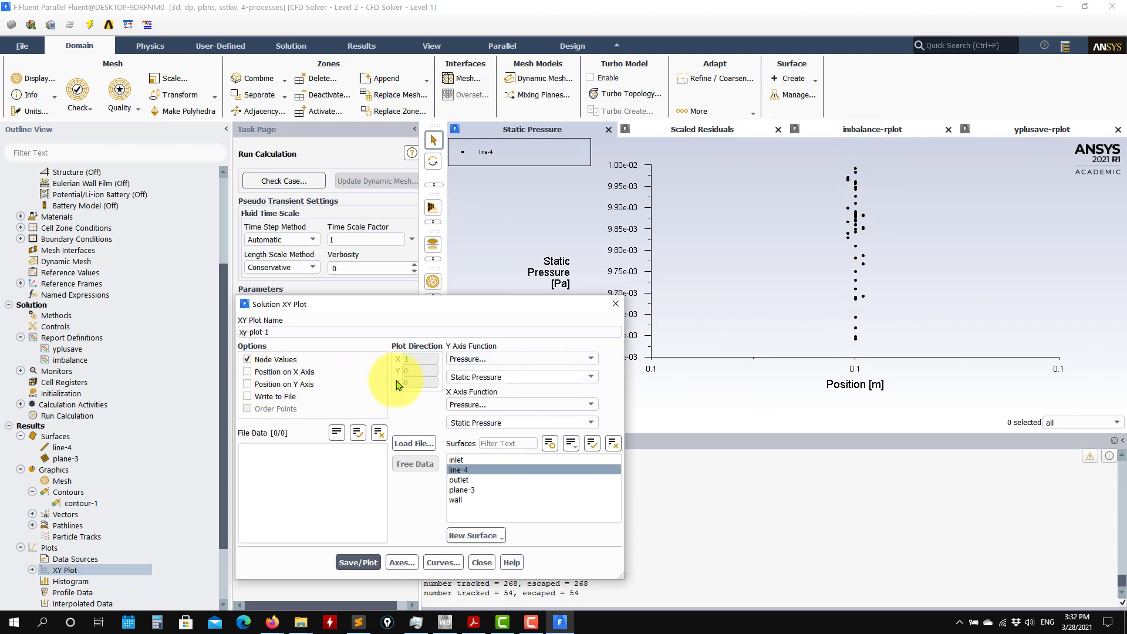
{"action": "left_click", "coordinate": [271, 374]}
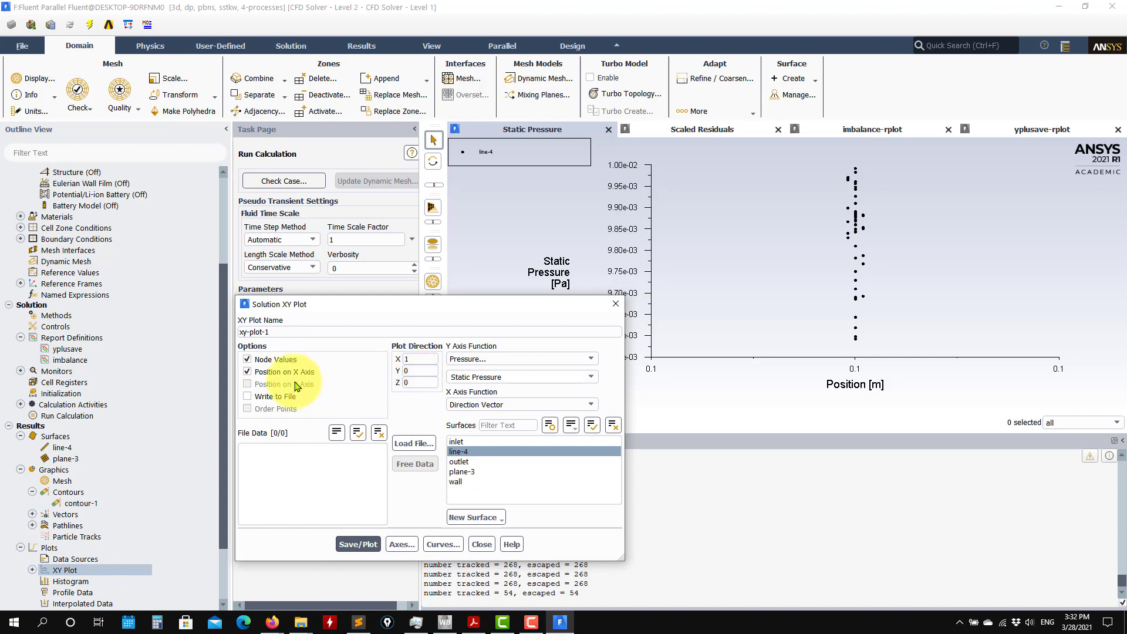
{"action": "left_click", "coordinate": [291, 373]}
{"action": "left_click", "coordinate": [285, 383]}
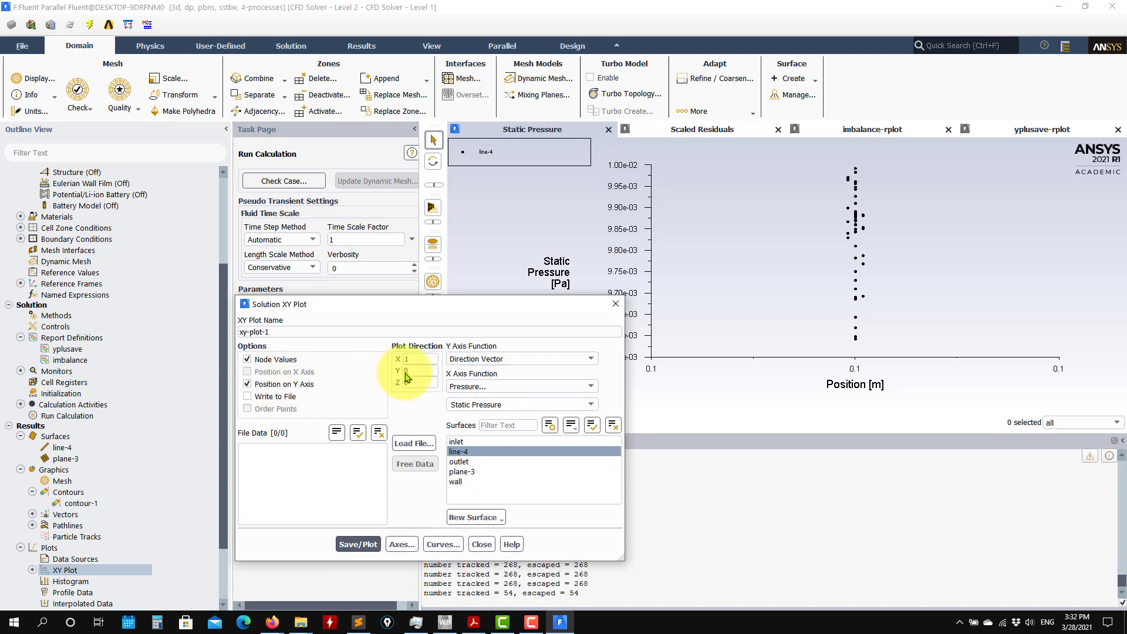
{"action": "left_click", "coordinate": [273, 383]}
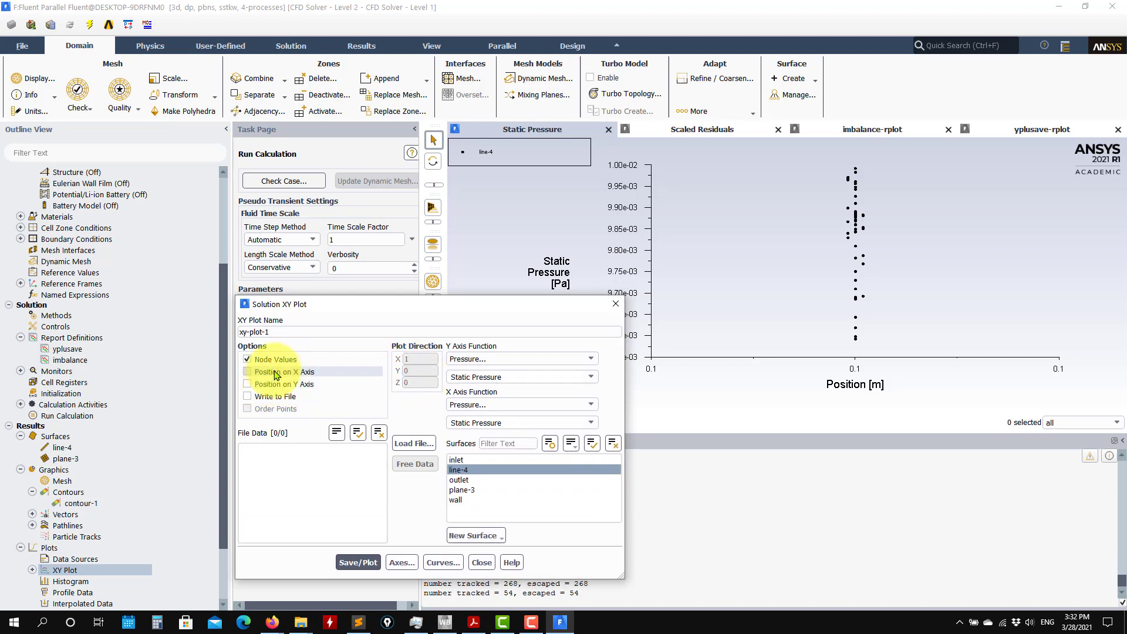
{"action": "left_click", "coordinate": [284, 372]}
Set the plot direction of xy-plot-1 to X 0 and Y 1, and replot static pressure along line-4.
{"action": "left_click", "coordinate": [420, 370]}
{"action": "type", "text": "1"}
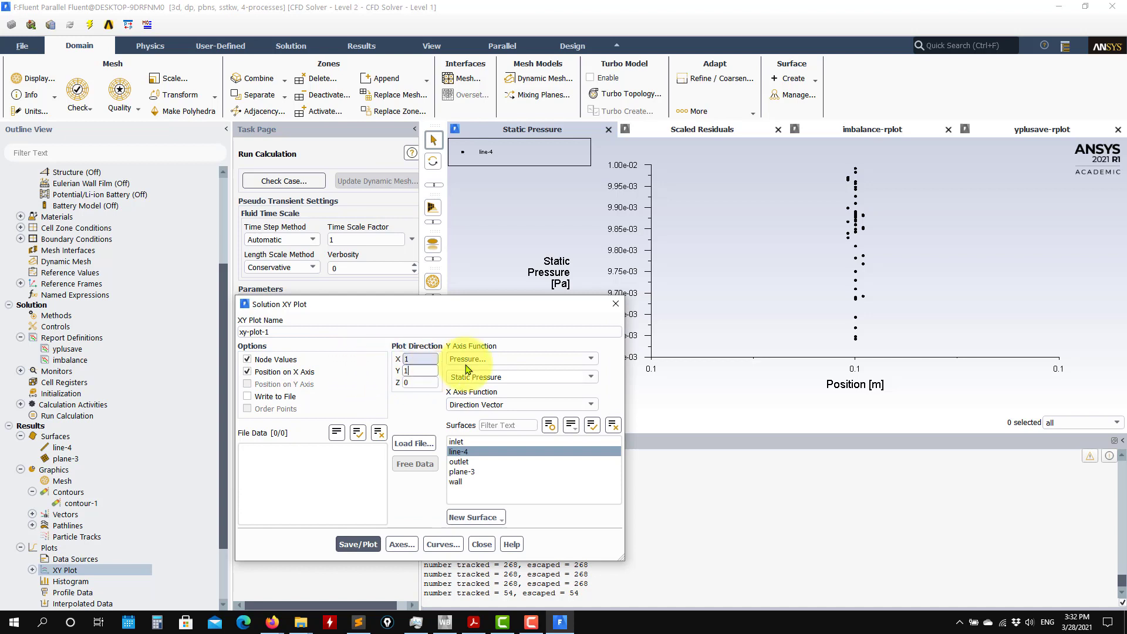
{"action": "left_click", "coordinate": [420, 359]}
{"action": "type", "text": "0"}
{"action": "left_click", "coordinate": [483, 450]}
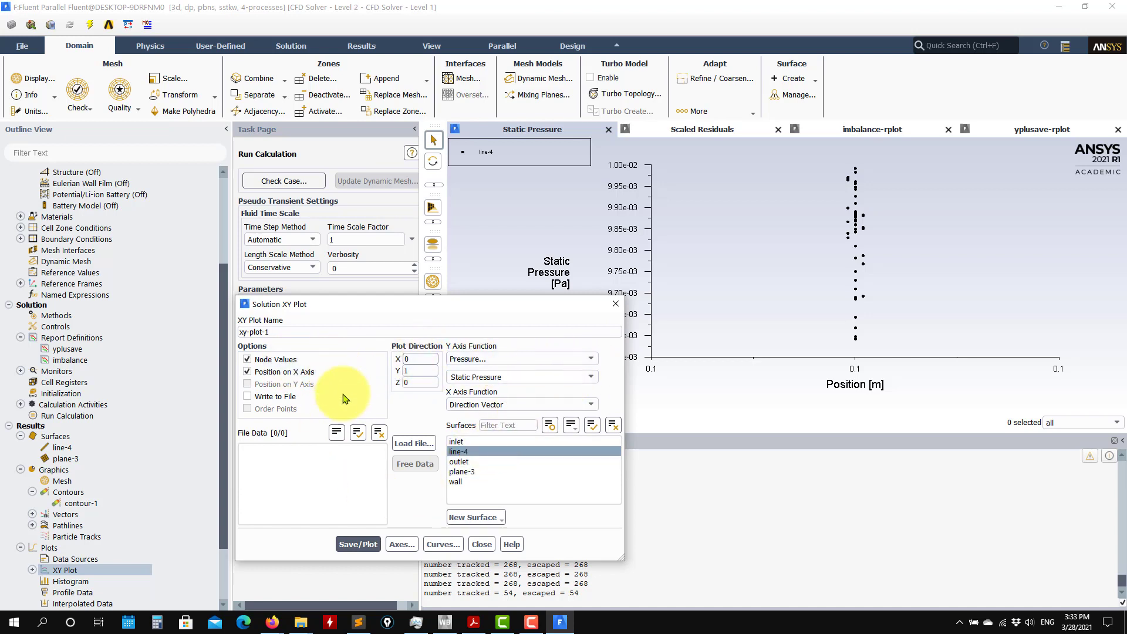
{"action": "left_click", "coordinate": [364, 544]}
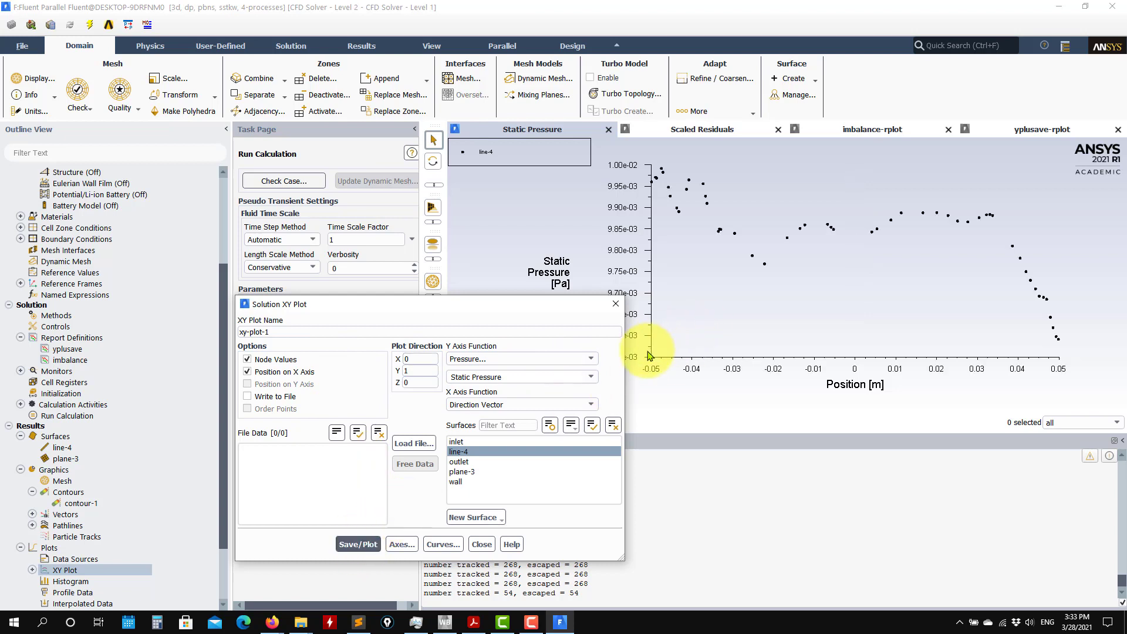
Change the Y axis function of xy-plot-1 to Velocity Magnitude and plot it along line-4.
{"action": "left_click", "coordinate": [589, 358]}
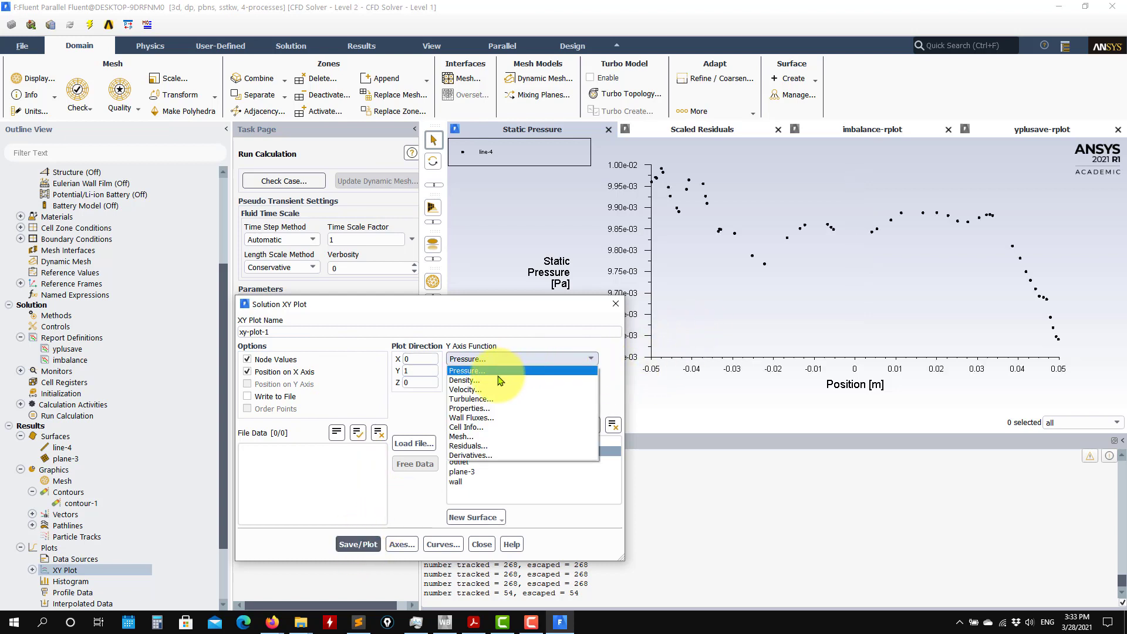
{"action": "left_click", "coordinate": [469, 389]}
{"action": "left_click", "coordinate": [359, 543]}
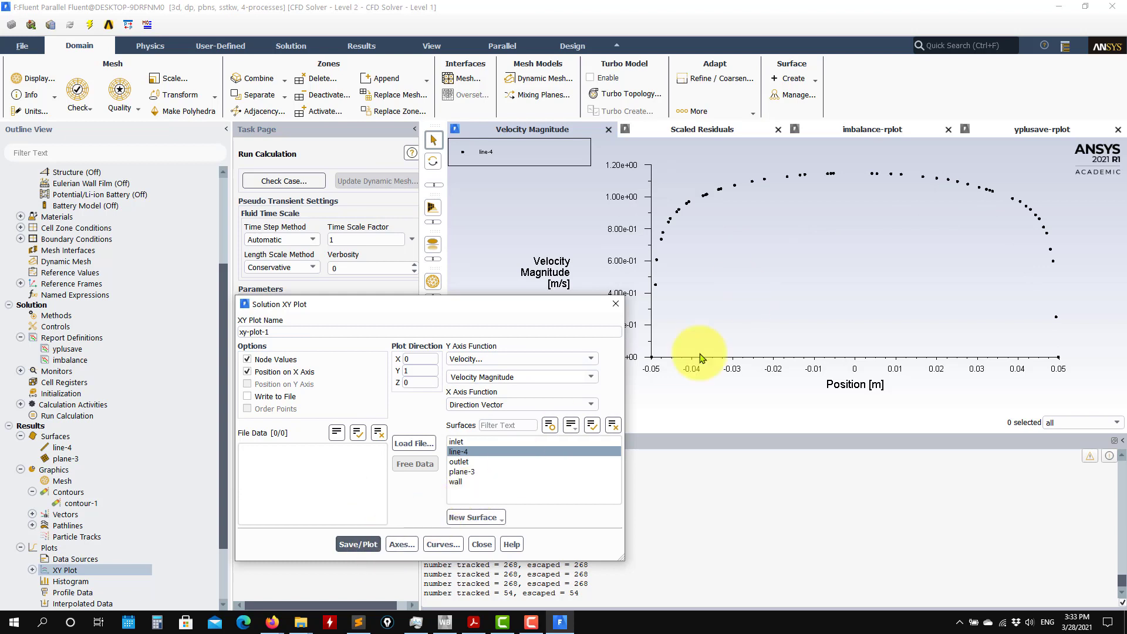
Switch the Y axis function to Turbulent Kinetic Energy (k) and plot it along line-4.
{"action": "left_click", "coordinate": [596, 362]}
{"action": "left_click", "coordinate": [503, 419]}
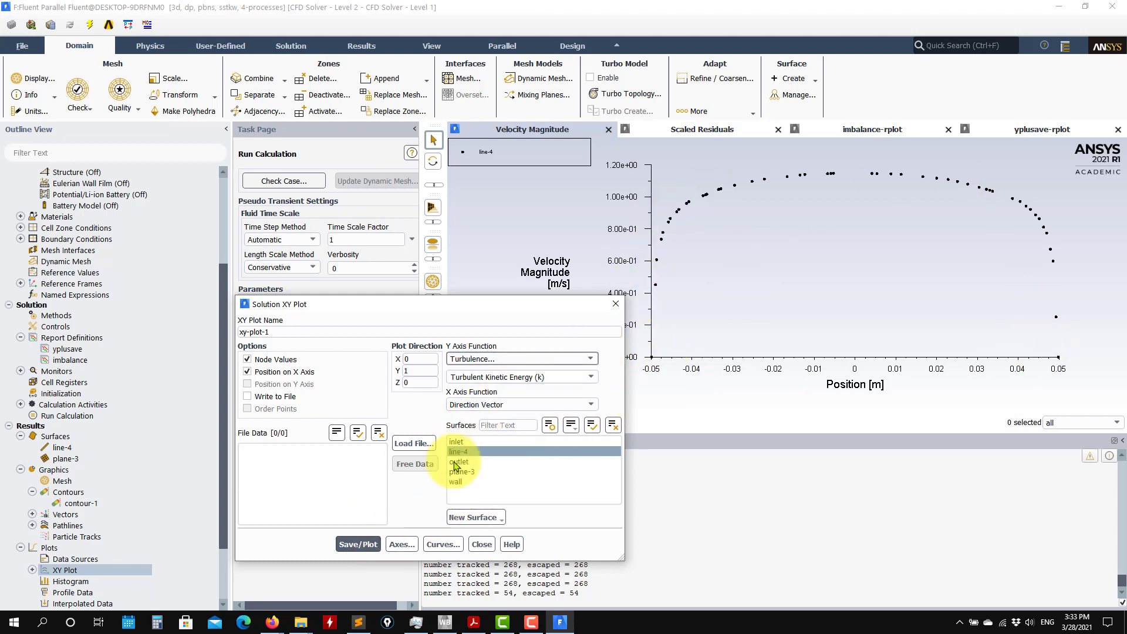
{"action": "left_click", "coordinate": [358, 544]}
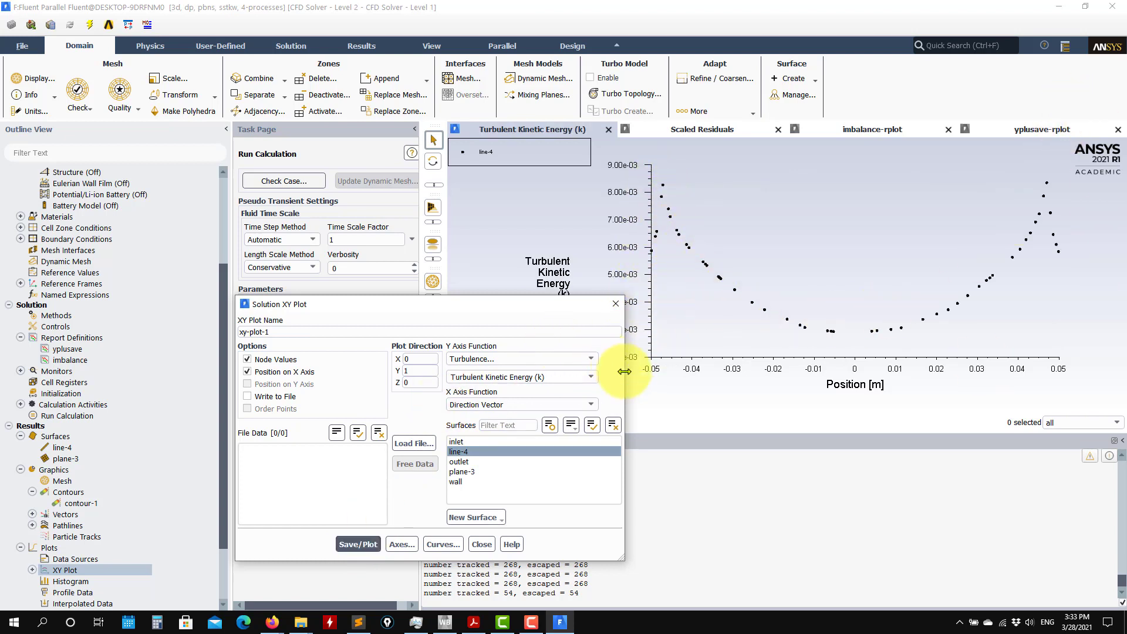
Plot Turbulent Dissipation Rate (Epsilon) along line-4, uncover the plot, and bring up the yplusave monitor plot.
{"action": "left_click", "coordinate": [594, 379]}
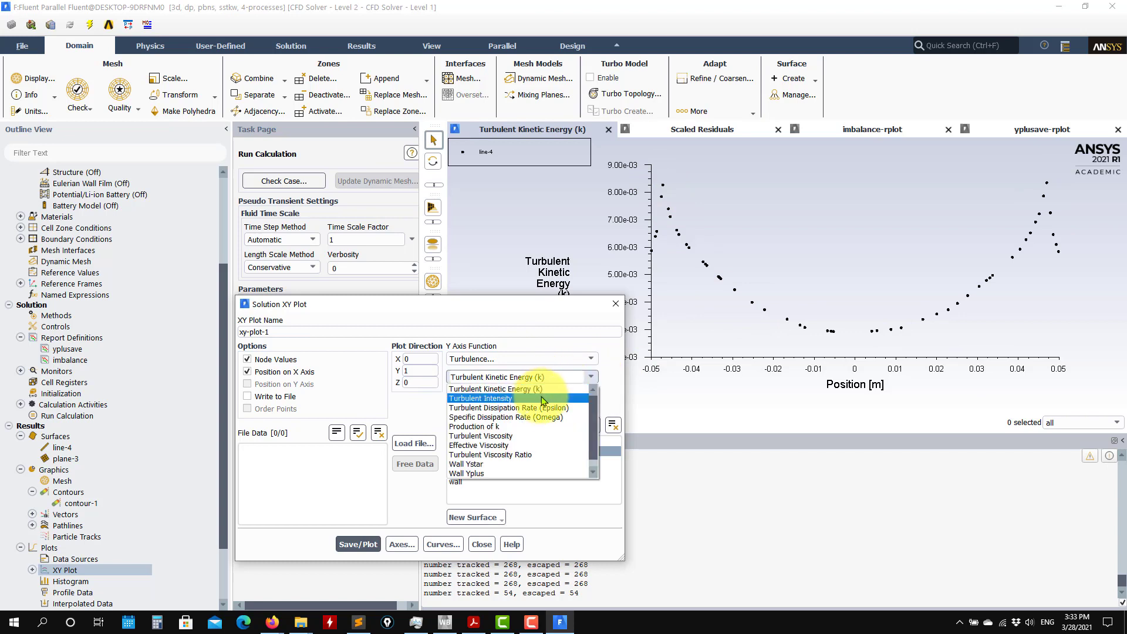
{"action": "left_click", "coordinate": [547, 408]}
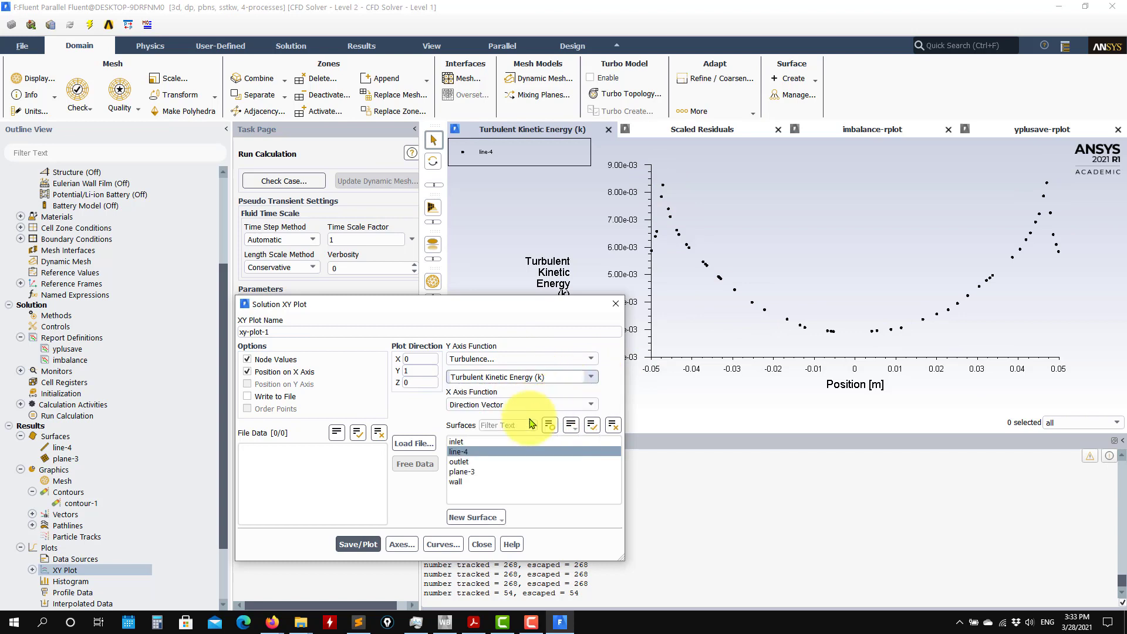
{"action": "left_click", "coordinate": [358, 544]}
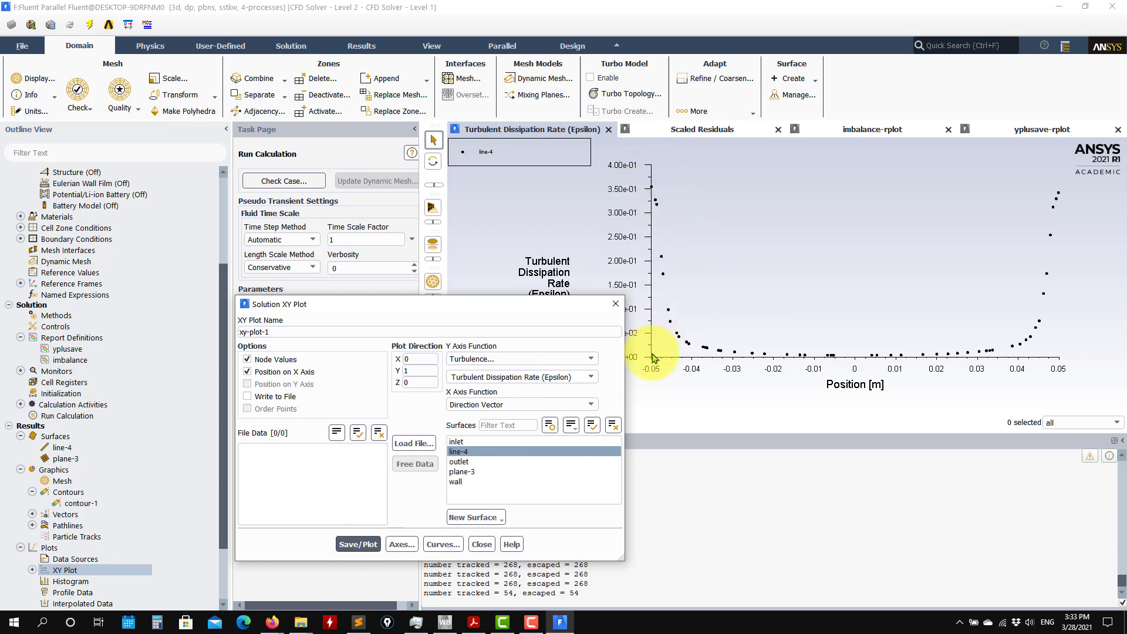
{"action": "left_click_drag", "start_coordinate": [536, 303], "coordinate": [460, 274]}
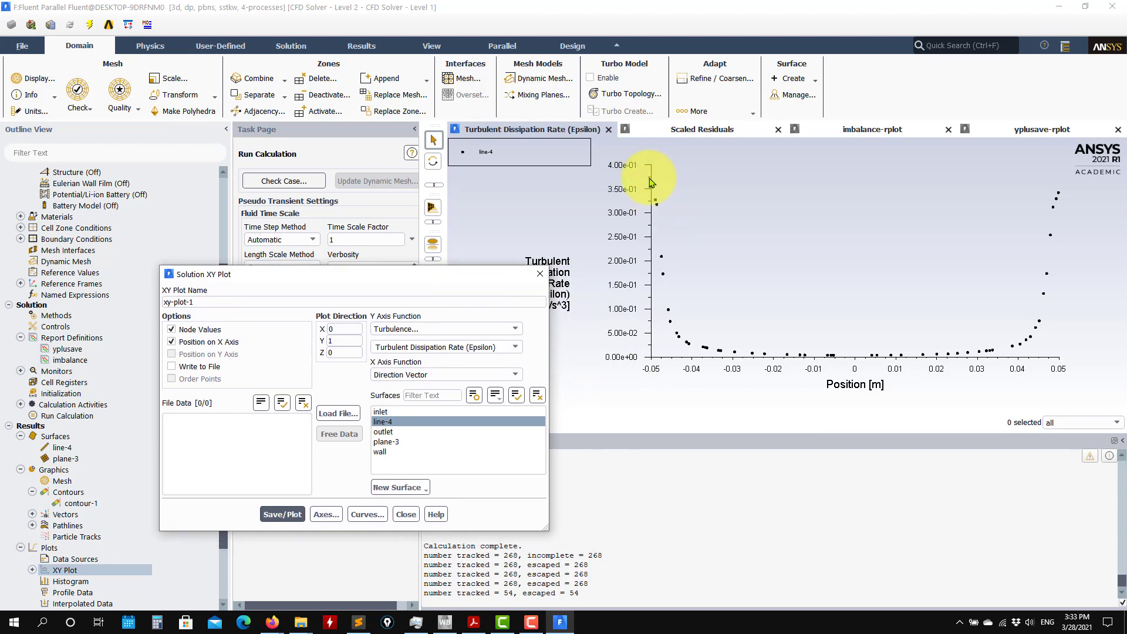
{"action": "left_click", "coordinate": [1033, 128]}
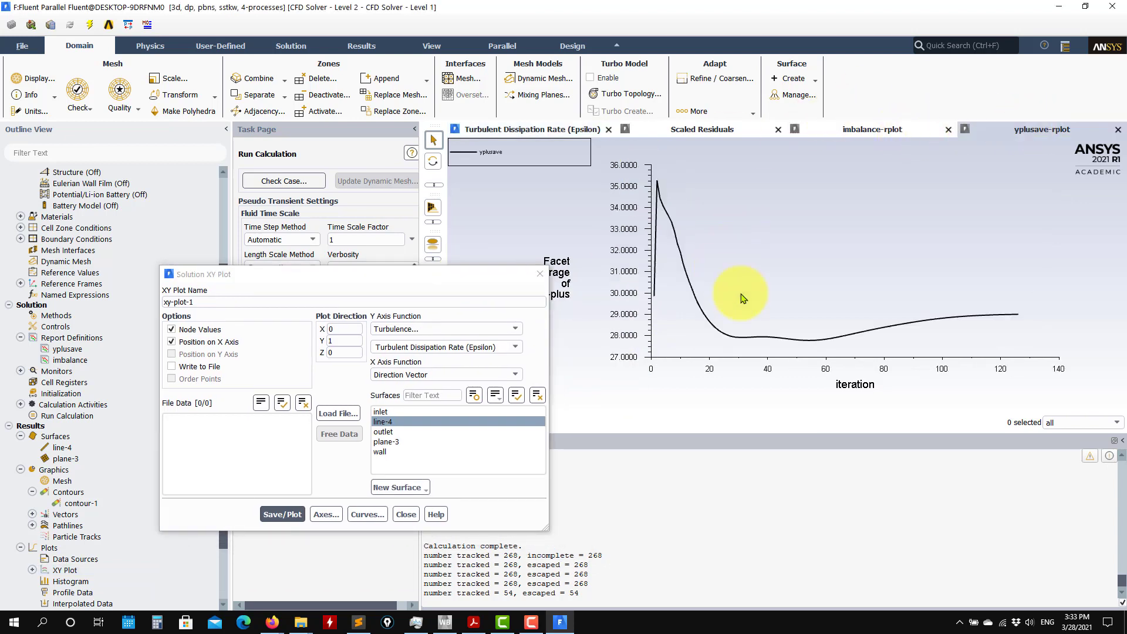
Review the scaled residuals and imbalance monitor plots, return to the Turbulent Dissipation Rate plot, and close the XY plot settings.
{"action": "left_click", "coordinate": [707, 130]}
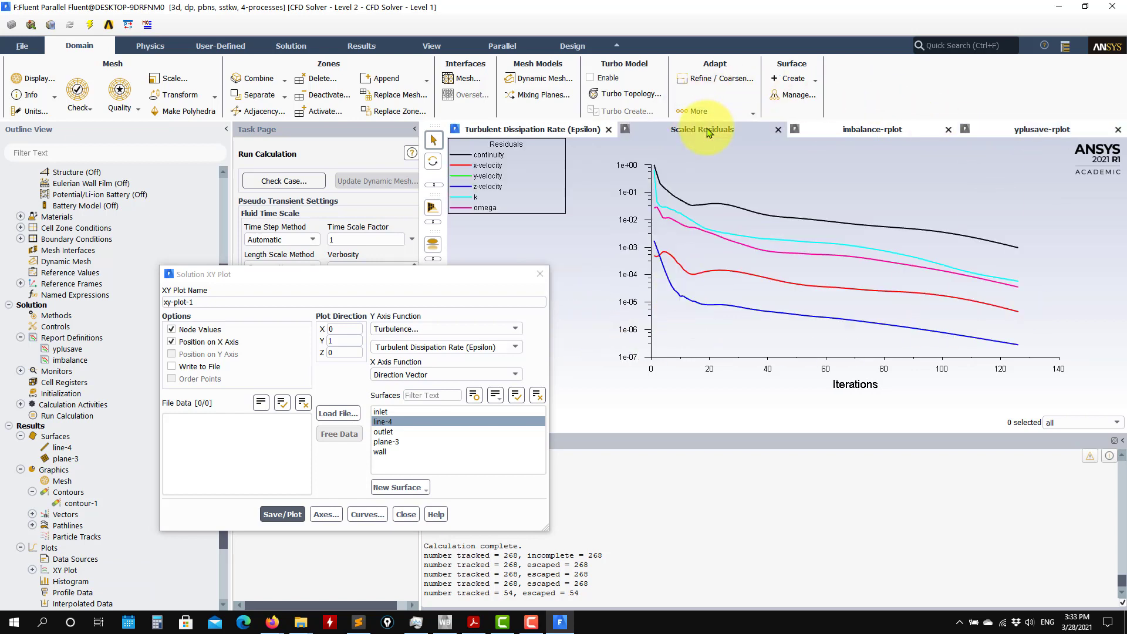
{"action": "left_click", "coordinate": [839, 129]}
{"action": "left_click", "coordinate": [534, 129]}
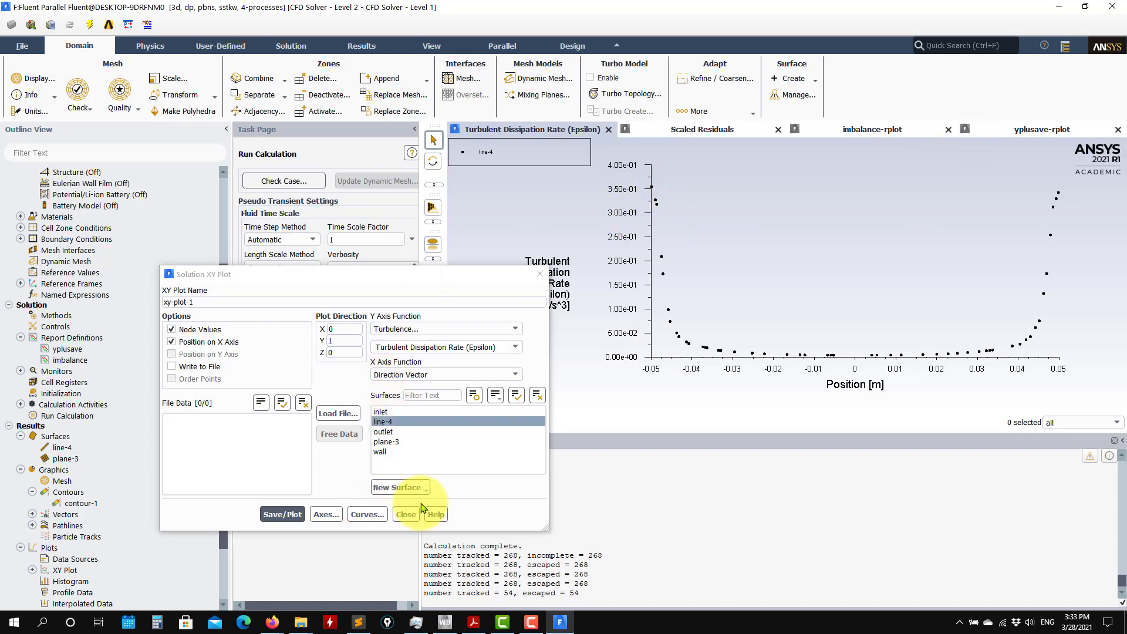
{"action": "left_click", "coordinate": [405, 514]}
Compute a flux report of the mass flow rate through the inlet and outlet boundaries.
{"action": "scroll", "coordinate": [113, 385], "scroll_direction": "down", "scroll_amount": 1}
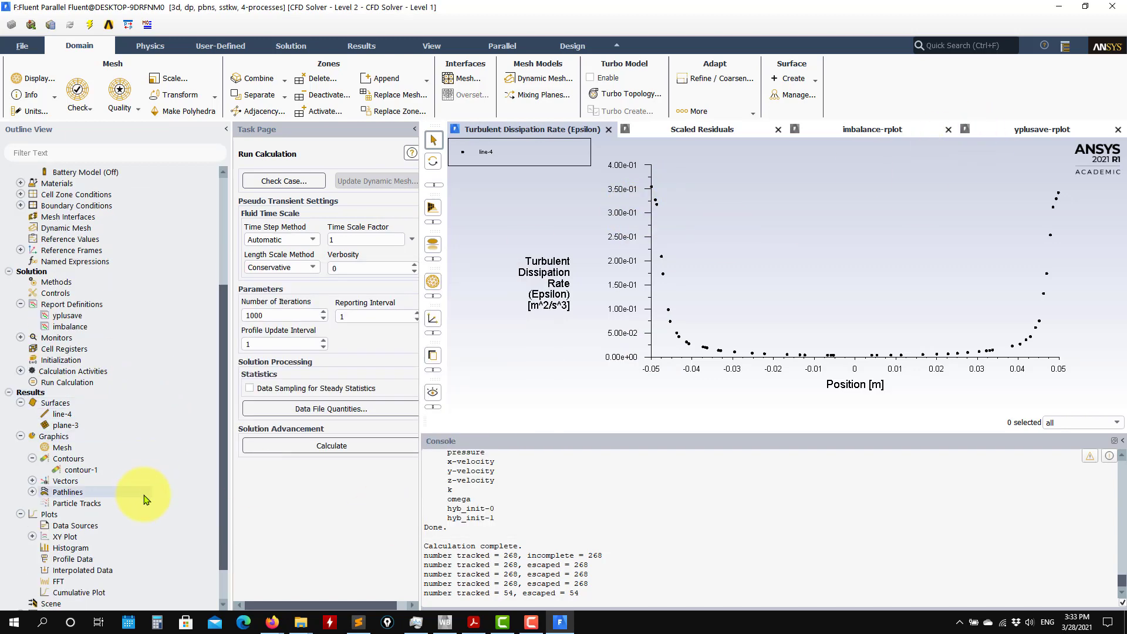
{"action": "scroll", "coordinate": [99, 501], "scroll_direction": "down", "scroll_amount": 2}
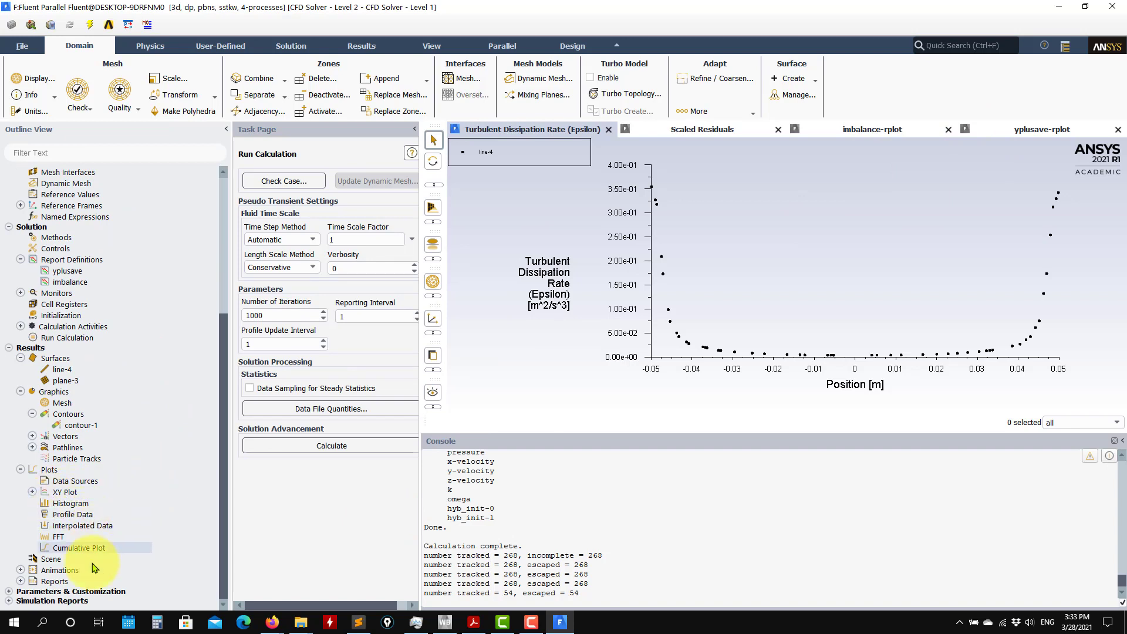
{"action": "left_click", "coordinate": [19, 582]}
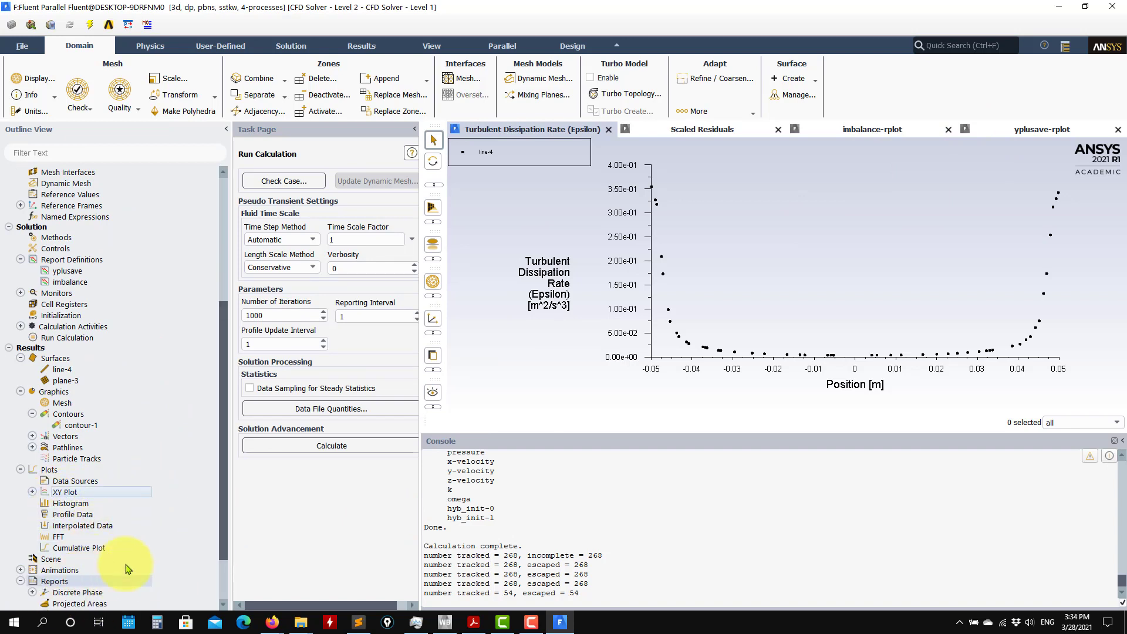
{"action": "left_click_drag", "start_coordinate": [223, 523], "coordinate": [223, 607]}
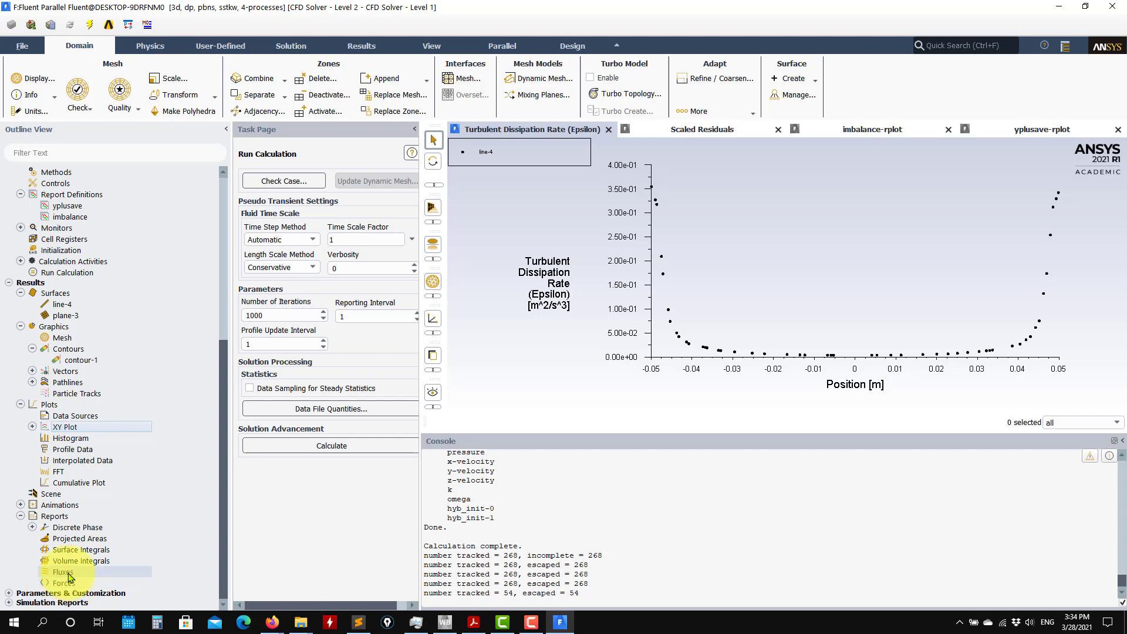
{"action": "left_click", "coordinate": [511, 496]}
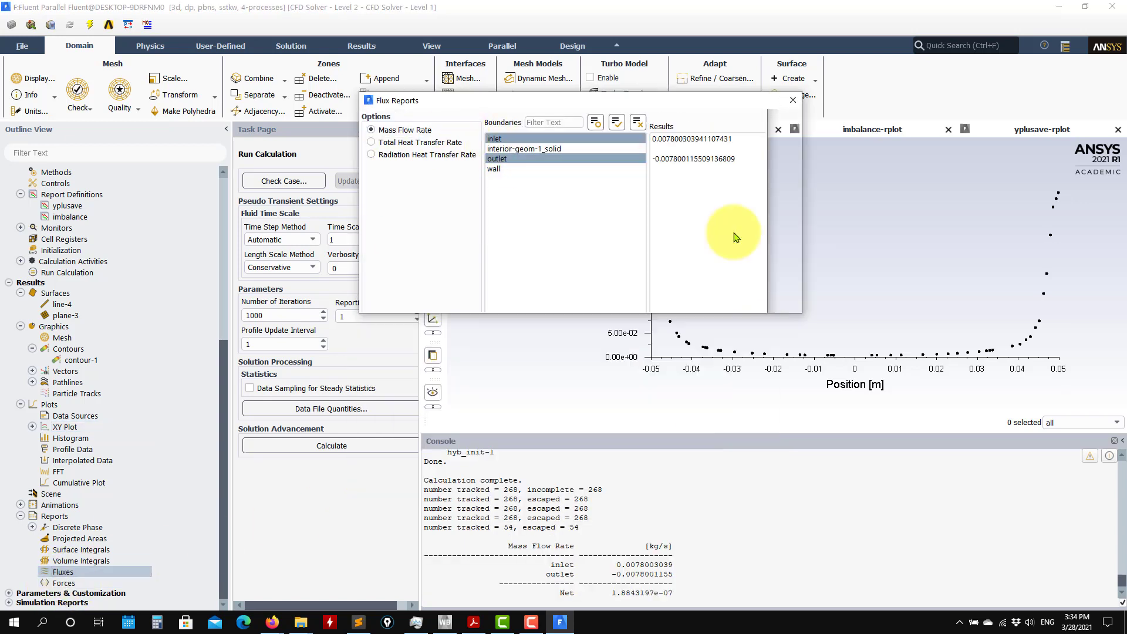
Print a force report for the wall zone with direction vector X 1, Y 0, Z 0.
{"action": "double_click", "coordinate": [66, 589]}
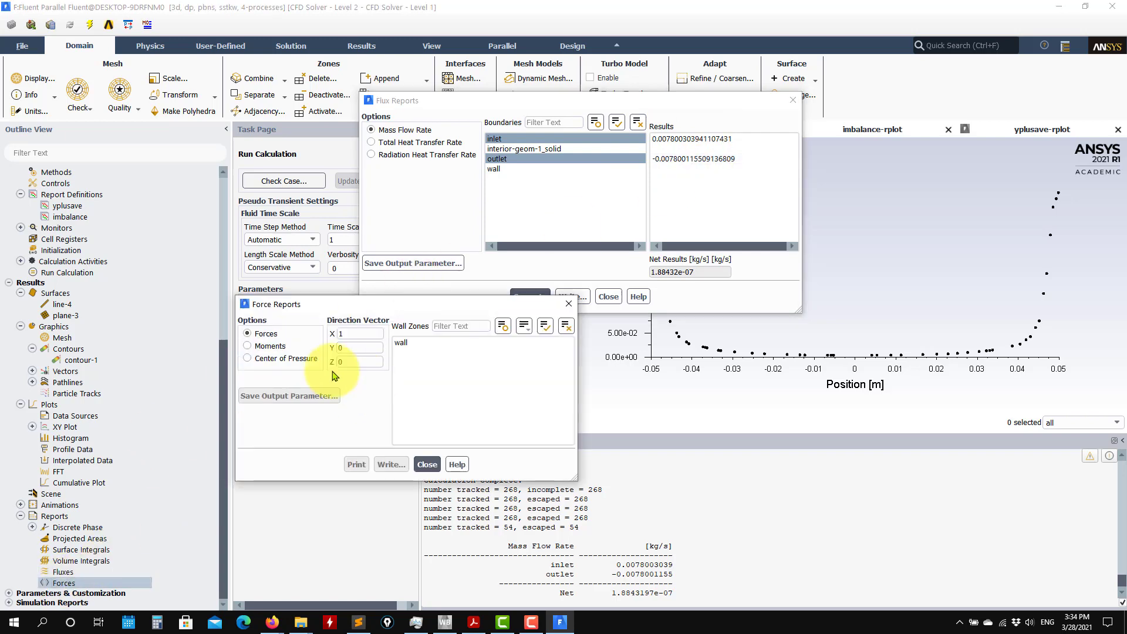
{"action": "left_click", "coordinate": [415, 344]}
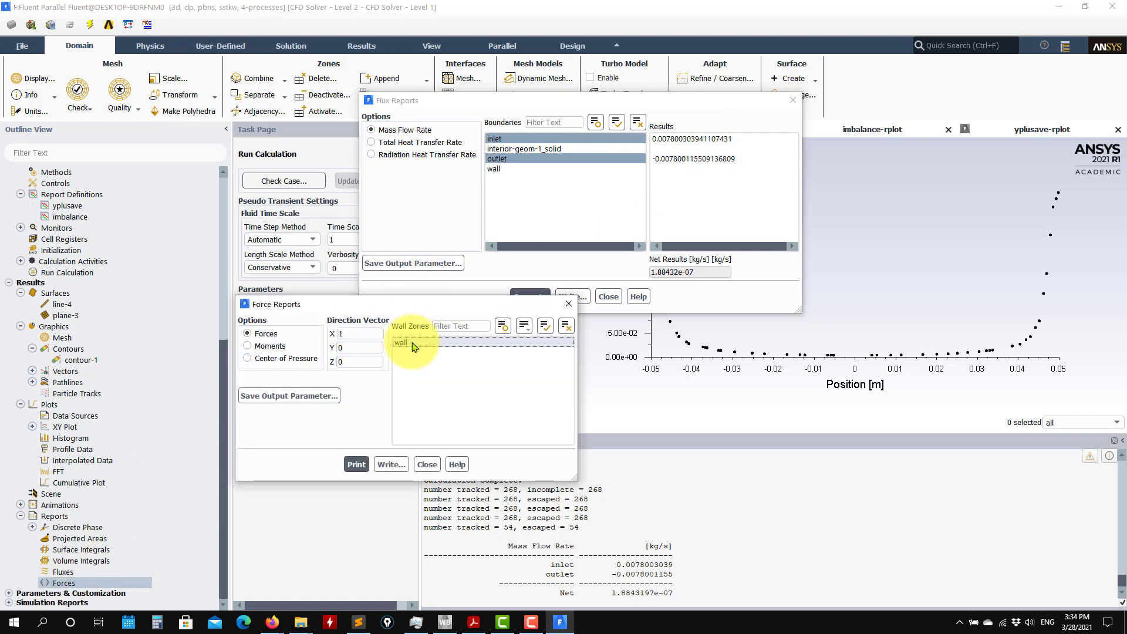
{"action": "left_click", "coordinate": [356, 464]}
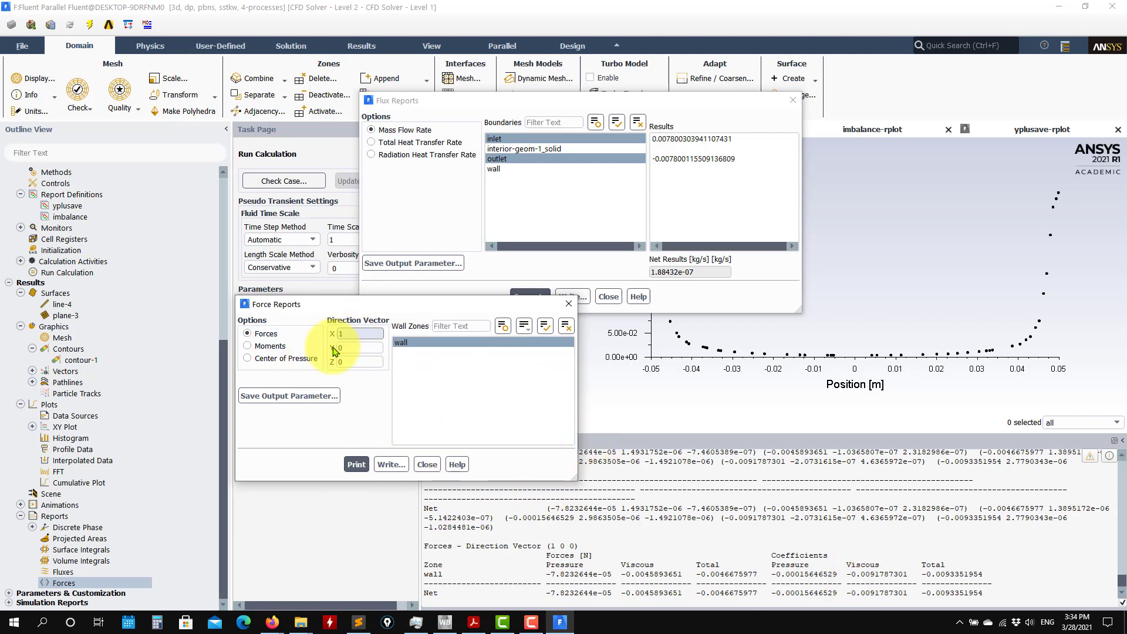
Print the center of pressure of the wall with the X coordinate set to 0 m, and close the force report.
{"action": "left_click", "coordinate": [261, 347]}
{"action": "left_click", "coordinate": [261, 358]}
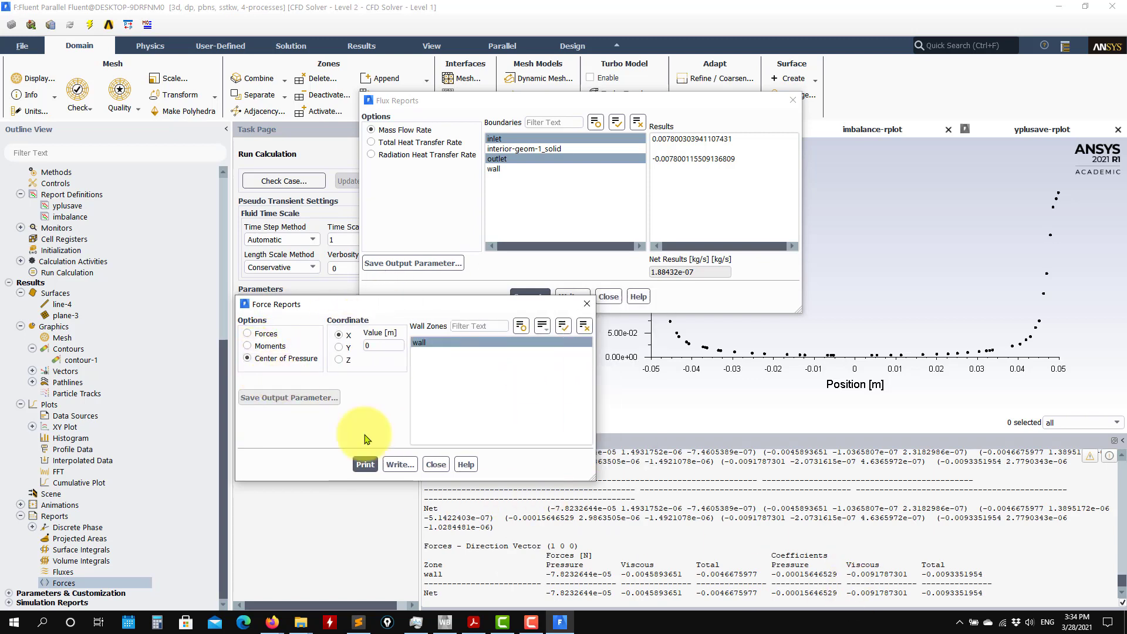
{"action": "left_click", "coordinate": [363, 465]}
{"action": "left_click", "coordinate": [435, 464]}
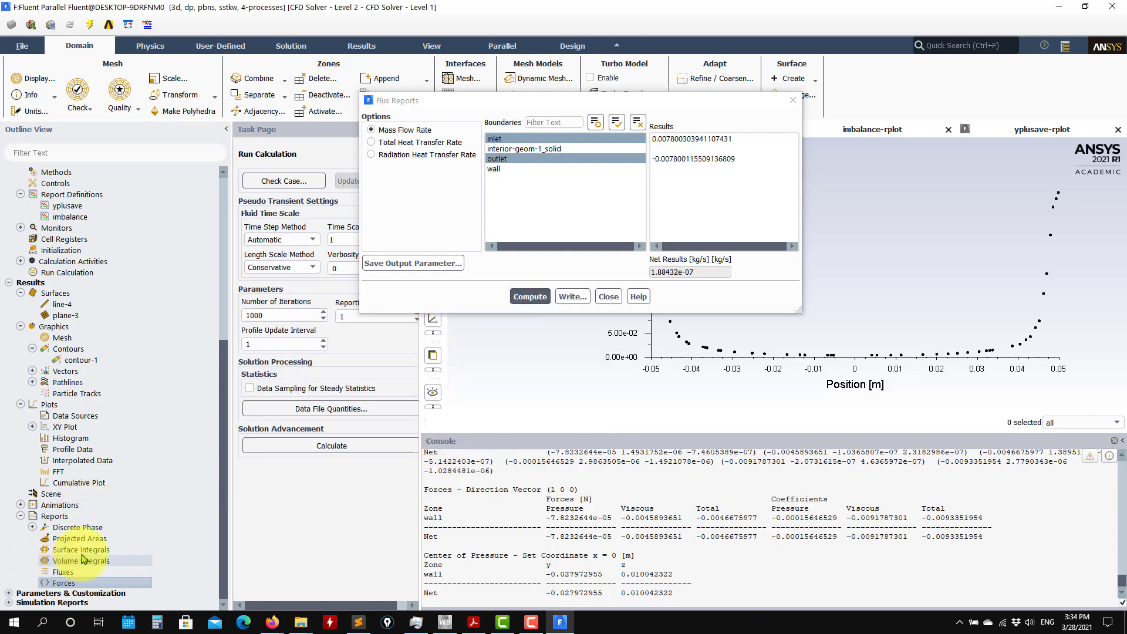
Compute the area of the wall surface with a surface integral report.
{"action": "double_click", "coordinate": [89, 547]}
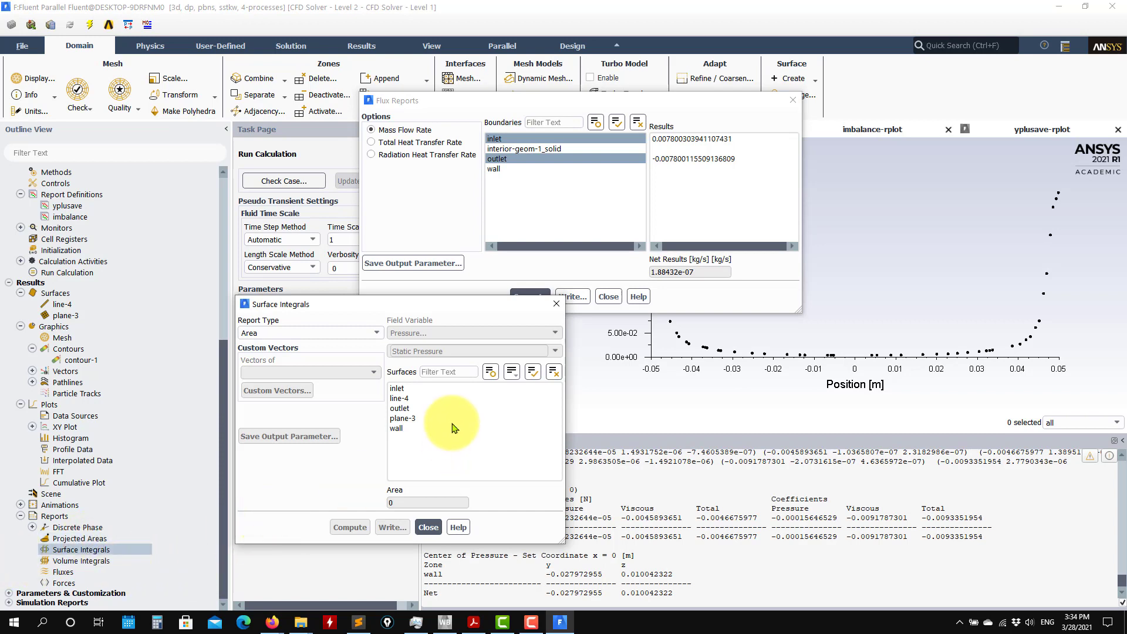
{"action": "left_click", "coordinate": [404, 427]}
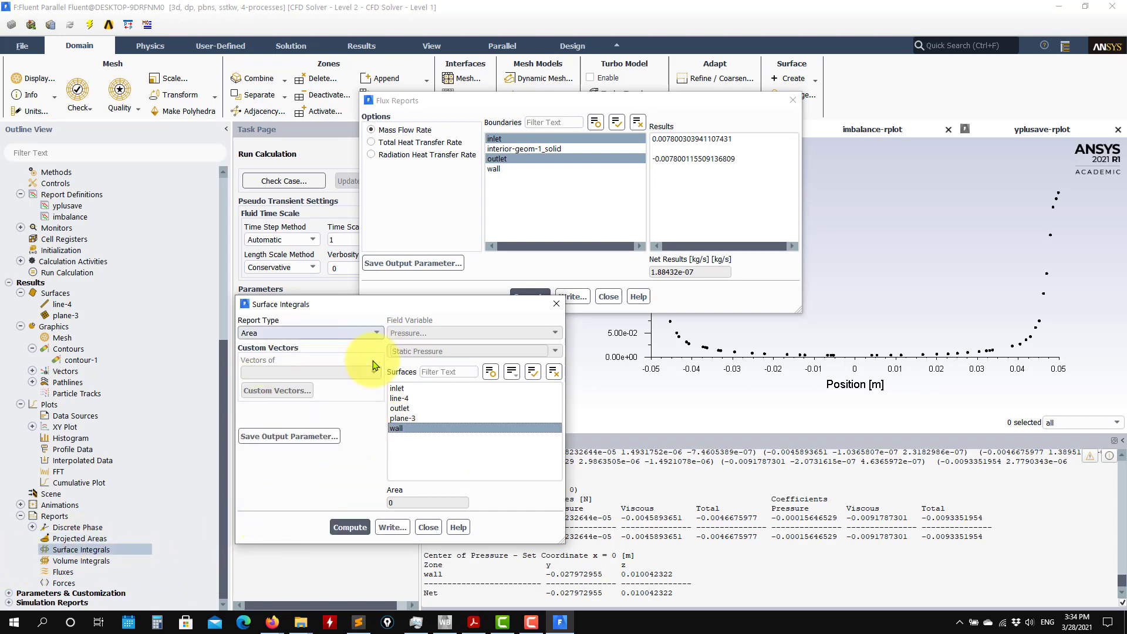
{"action": "left_click", "coordinate": [350, 527]}
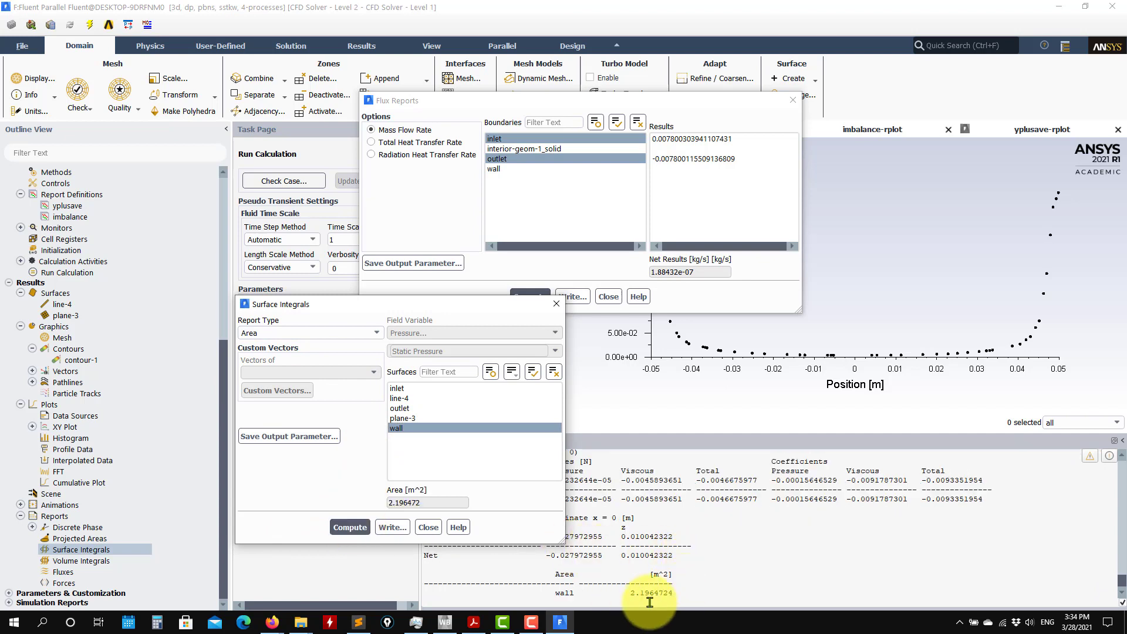
Compute the Facet Maximum of Wall Yplus on the wall surface, and close the surface integral and flux reports.
{"action": "left_click", "coordinate": [350, 333]}
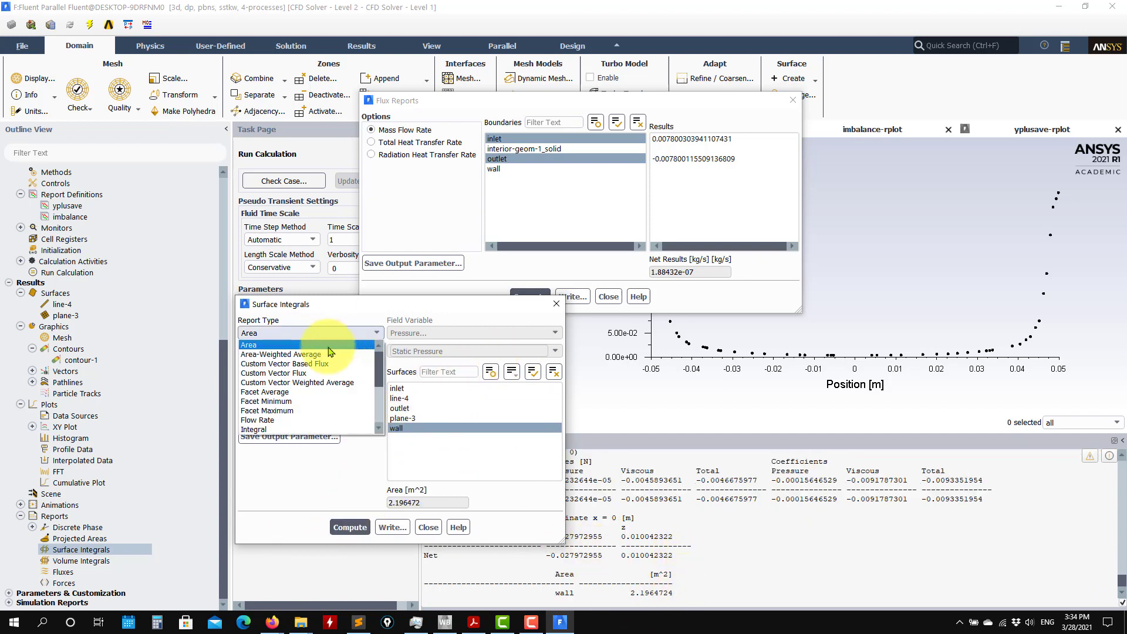
{"action": "left_click", "coordinate": [282, 410]}
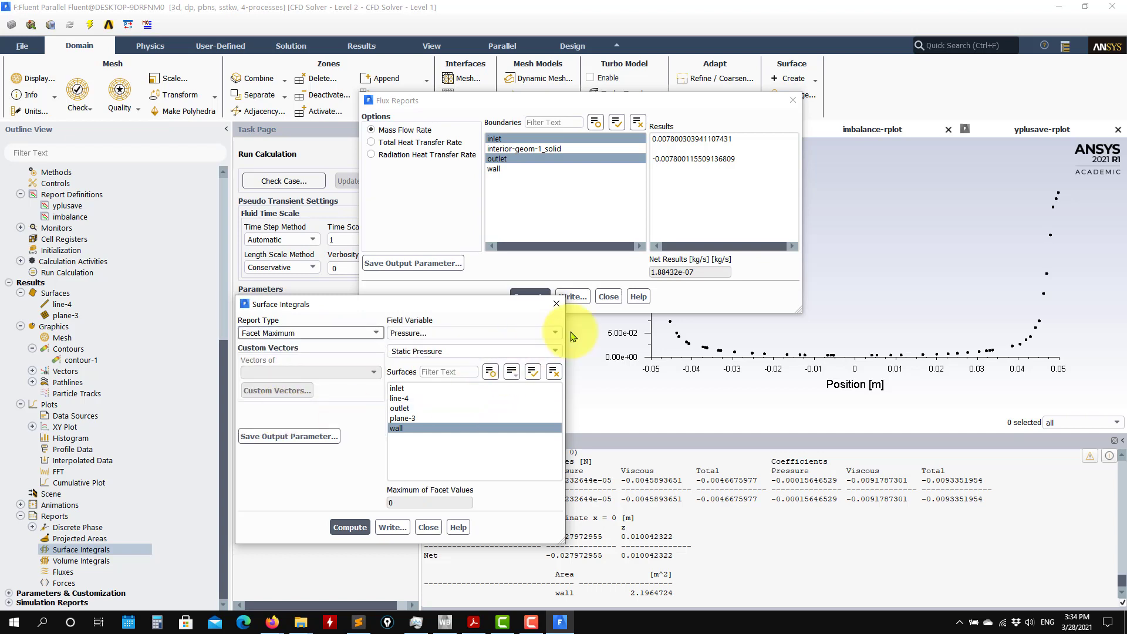
{"action": "left_click", "coordinate": [548, 334]}
{"action": "left_click", "coordinate": [411, 374]}
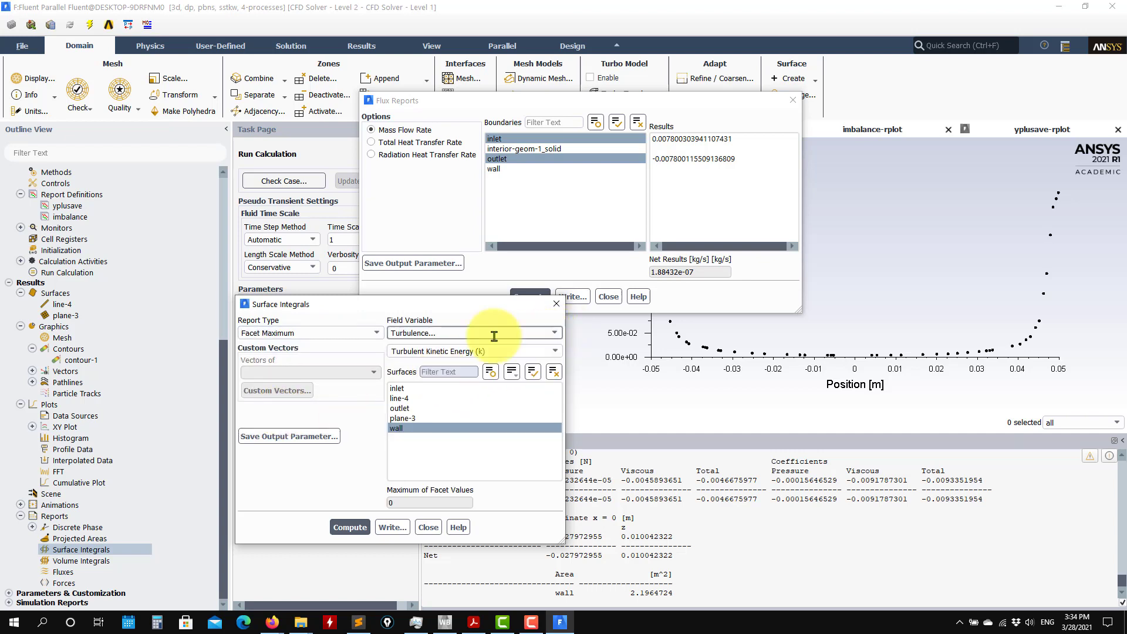
{"action": "left_click", "coordinate": [555, 351]}
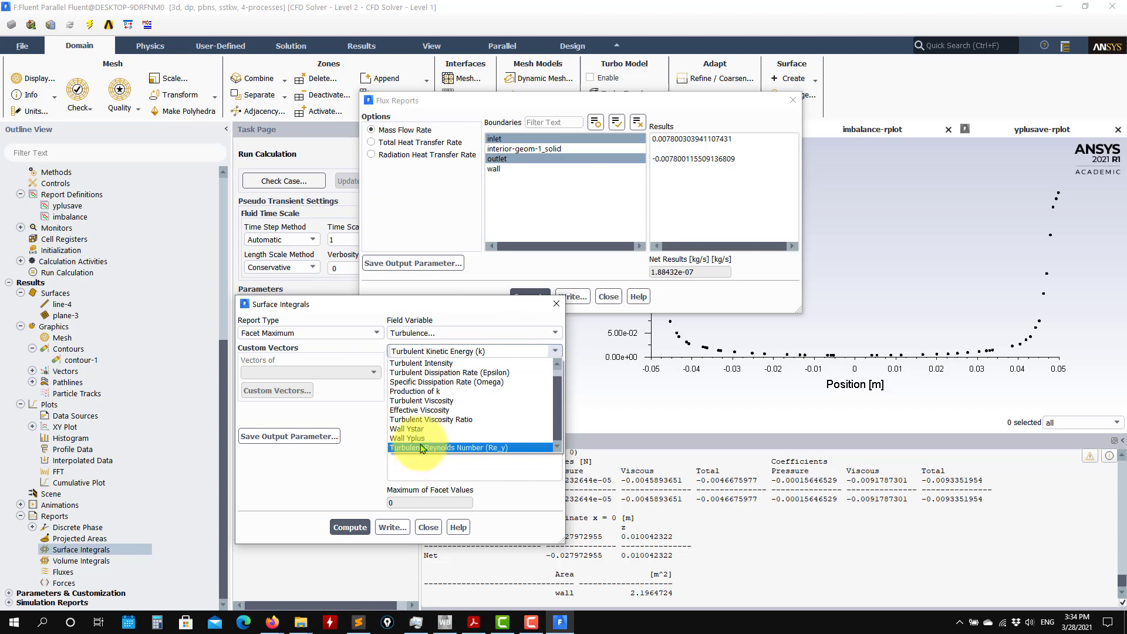
{"action": "left_click", "coordinate": [424, 440]}
{"action": "left_click", "coordinate": [350, 527]}
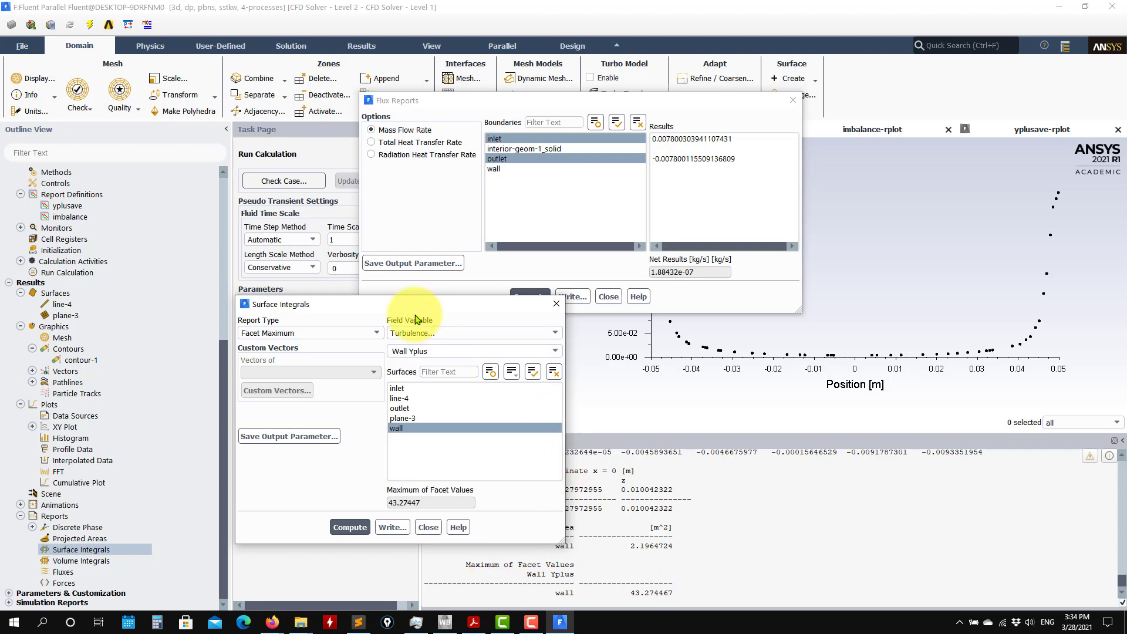
{"action": "left_click", "coordinate": [358, 332]}
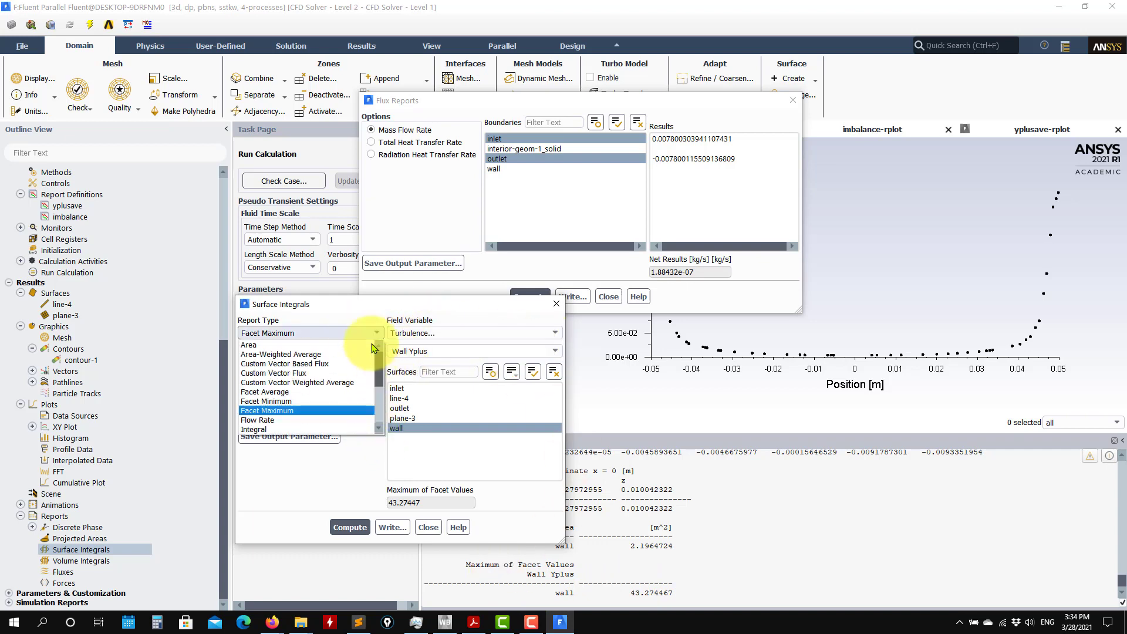
{"action": "left_click", "coordinate": [428, 527]}
{"action": "left_click", "coordinate": [429, 527]}
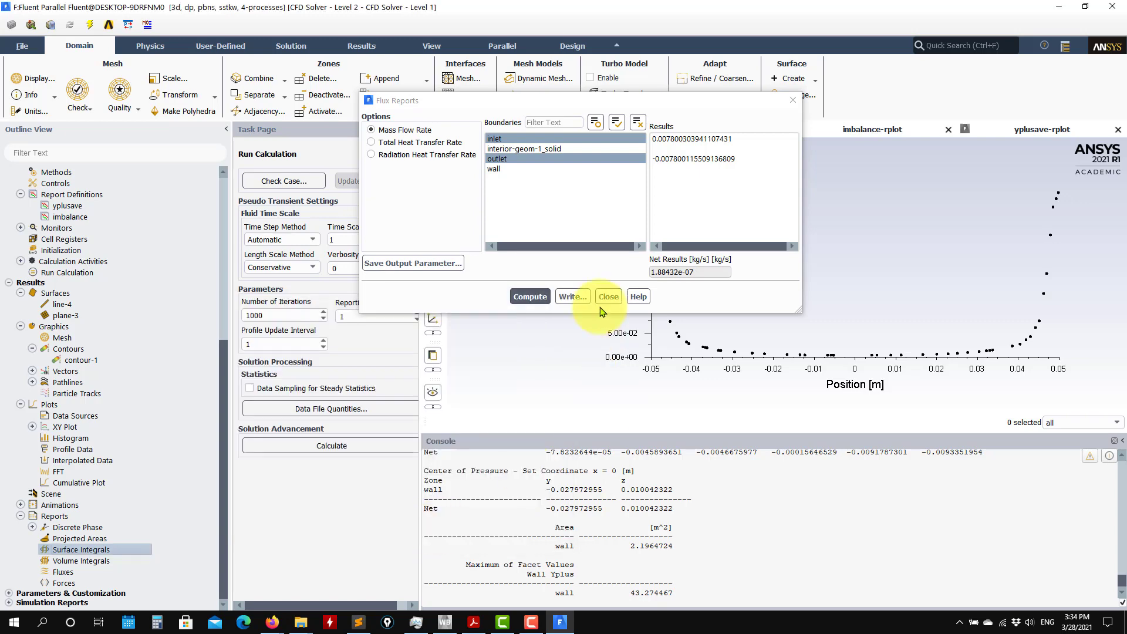
{"action": "left_click", "coordinate": [608, 296]}
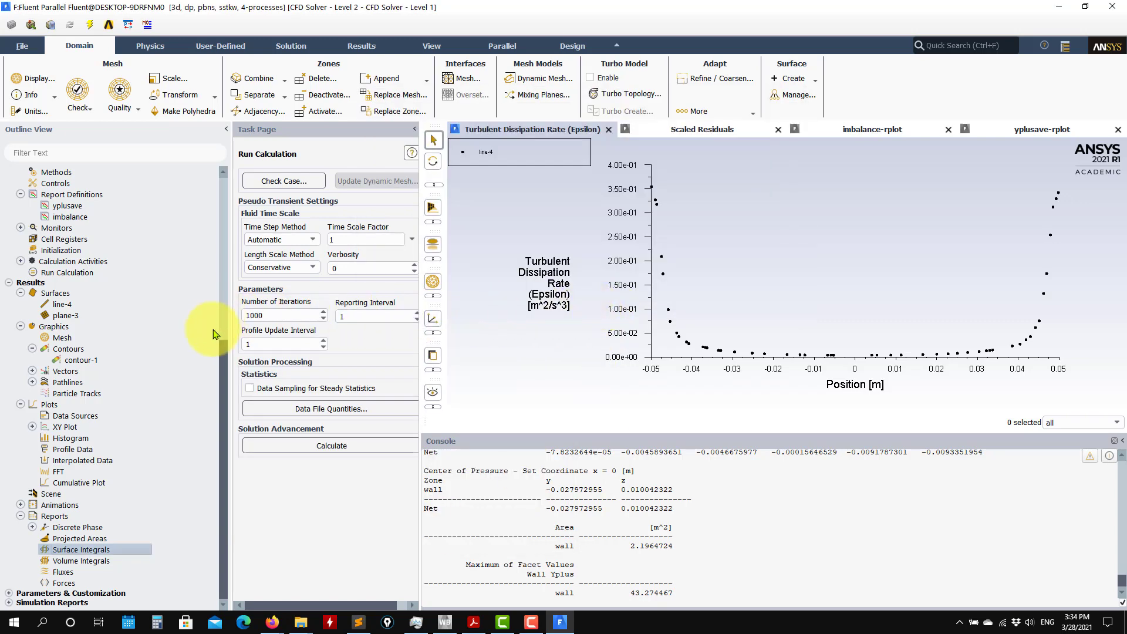
Exit Fluent to Workbench, using the settings changes for current and future calculations.
{"action": "left_click_drag", "start_coordinate": [221, 297], "coordinate": [248, 488]}
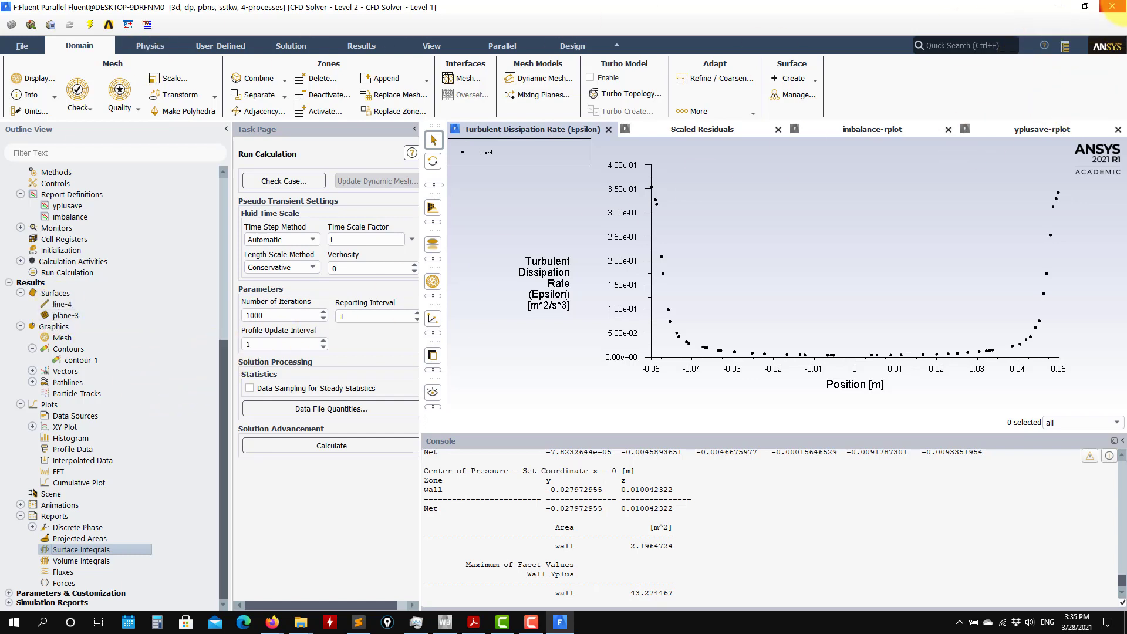
{"action": "left_click", "coordinate": [1111, 6]}
{"action": "left_click", "coordinate": [564, 322]}
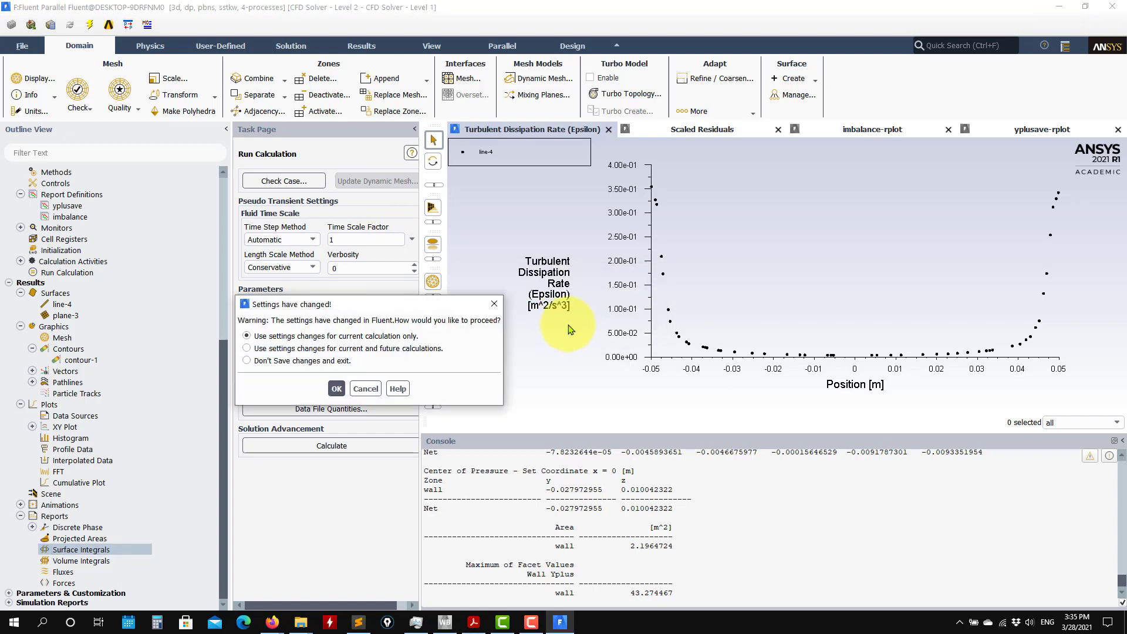
{"action": "left_click", "coordinate": [270, 350]}
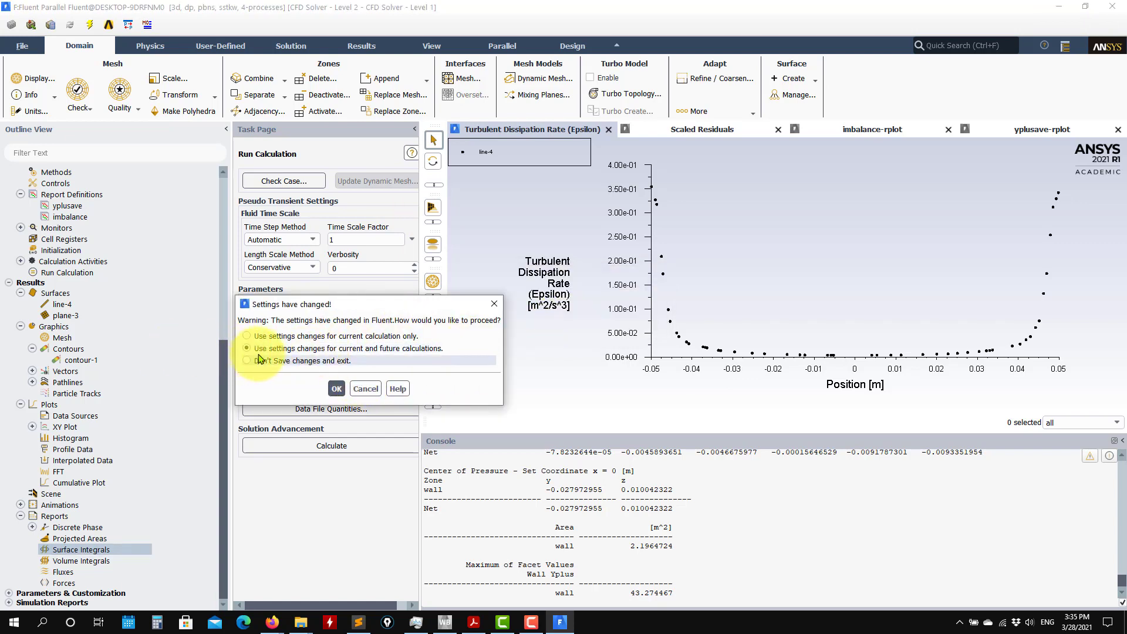
{"action": "left_click", "coordinate": [340, 389]}
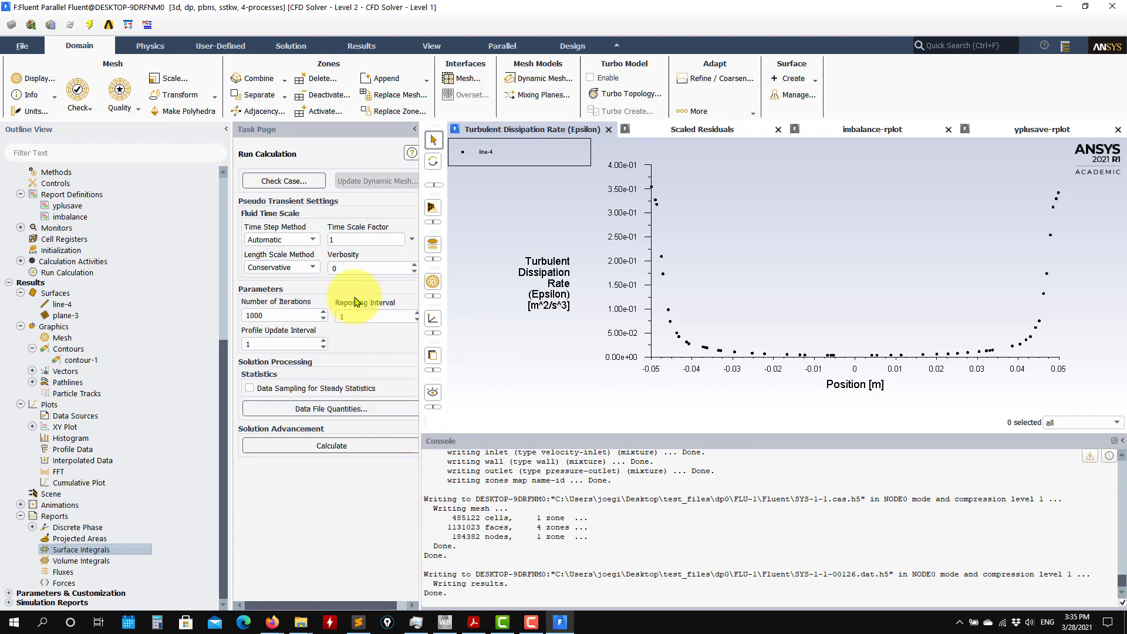
{"action": "left_click", "coordinate": [1112, 7]}
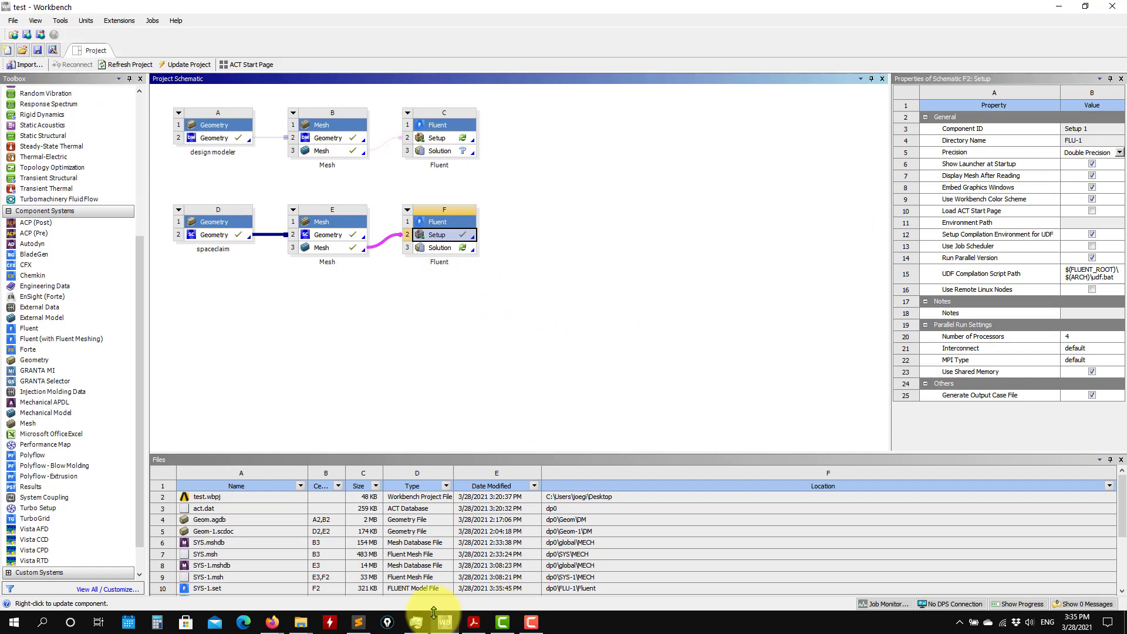
Switch to File Explorer to examine the solver files in test_files\dp0\FLU-1\Fluent, including SYS-1.set and SYS-1-1.cas.h5, and return to Workbench.
{"action": "mouse_move", "coordinate": [300, 622]}
{"action": "left_click", "coordinate": [446, 572]}
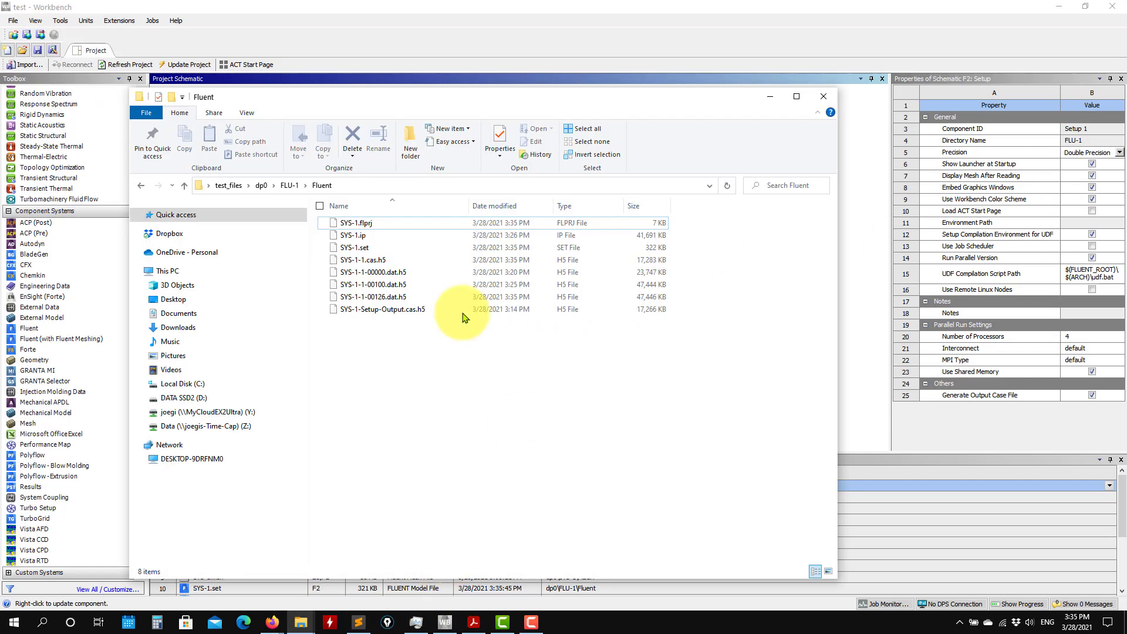
{"action": "left_click", "coordinate": [396, 247]}
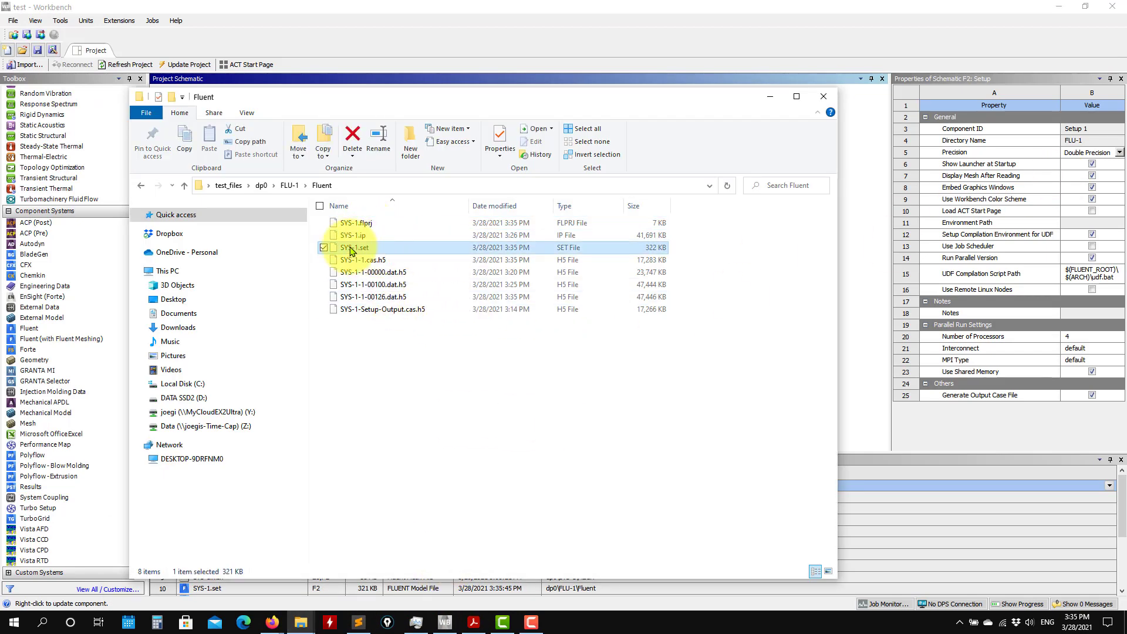
{"action": "left_click", "coordinate": [769, 96]}
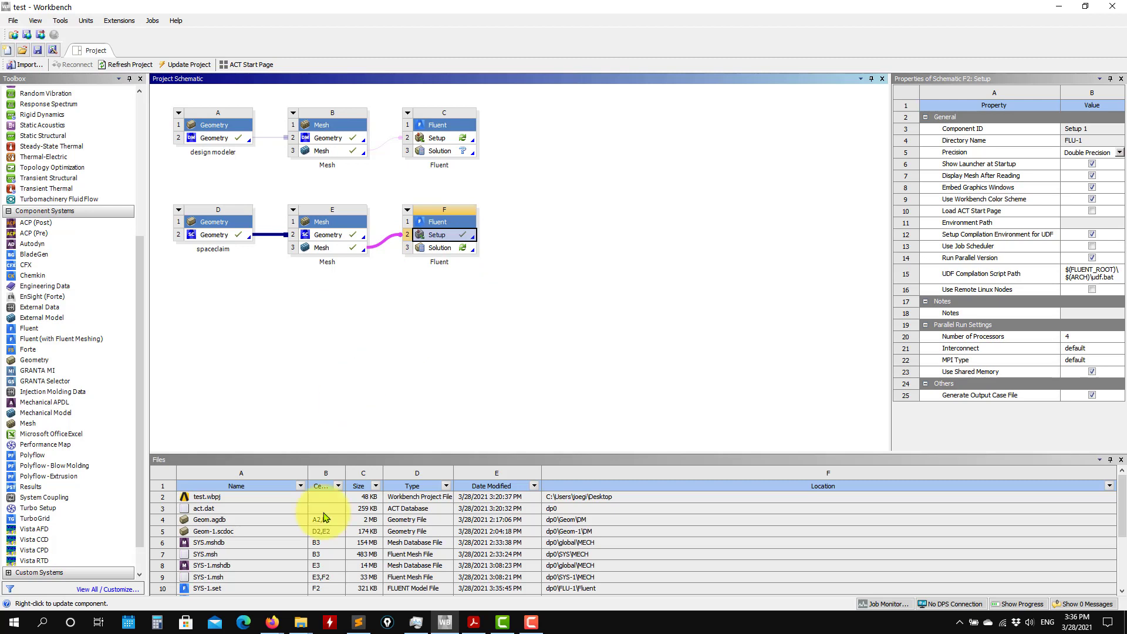
{"action": "left_click", "coordinate": [298, 624]}
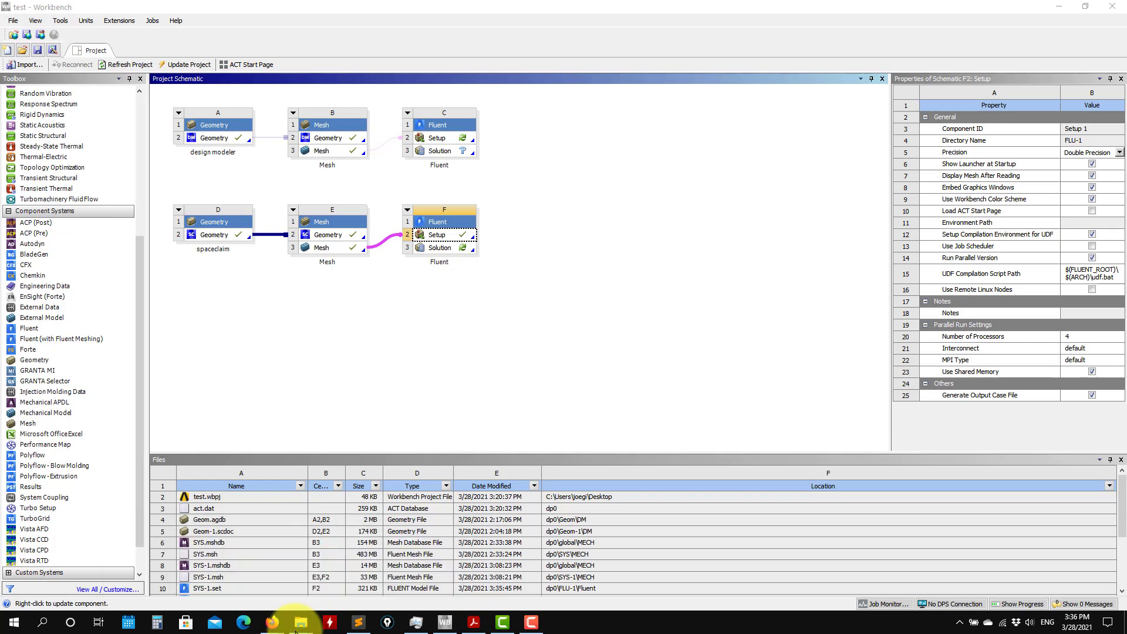
{"action": "left_click", "coordinate": [435, 578]}
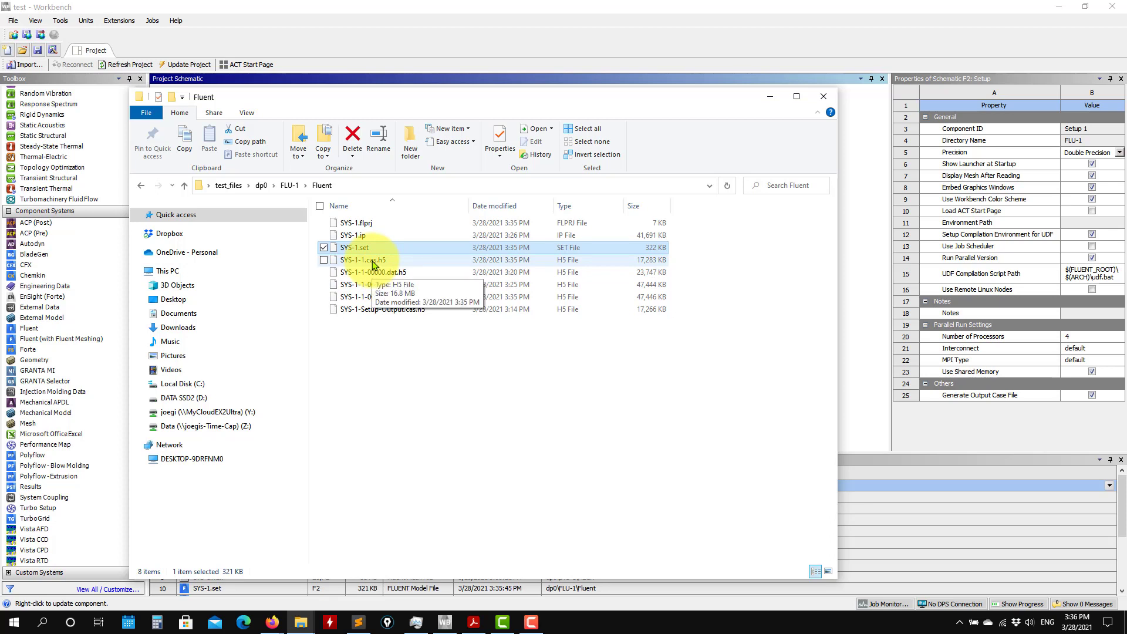
{"action": "left_click", "coordinate": [770, 97]}
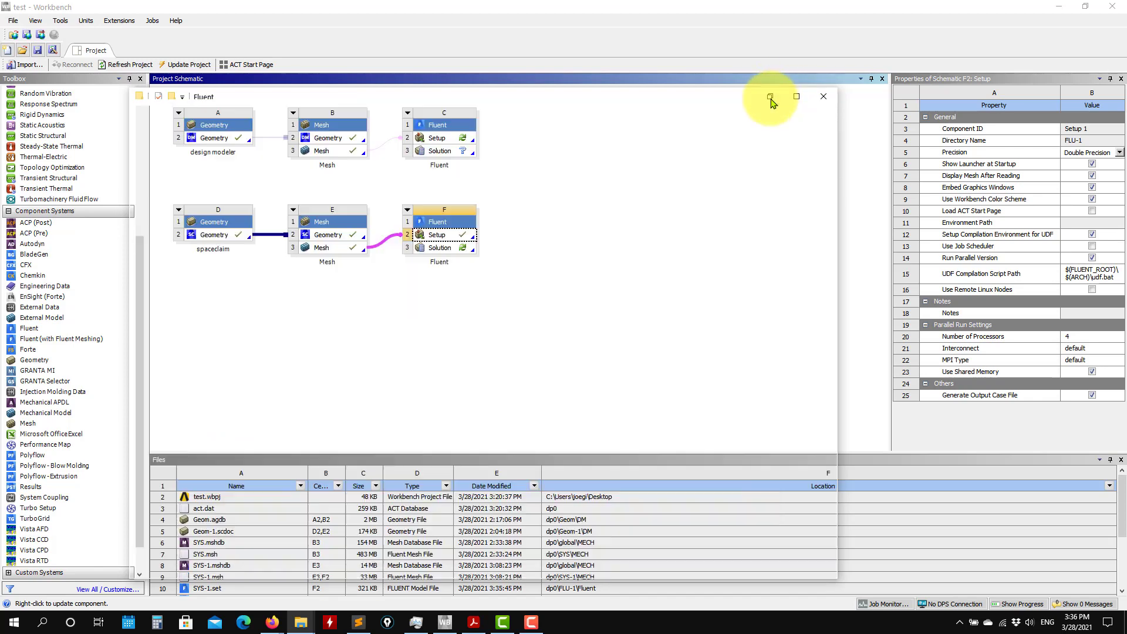